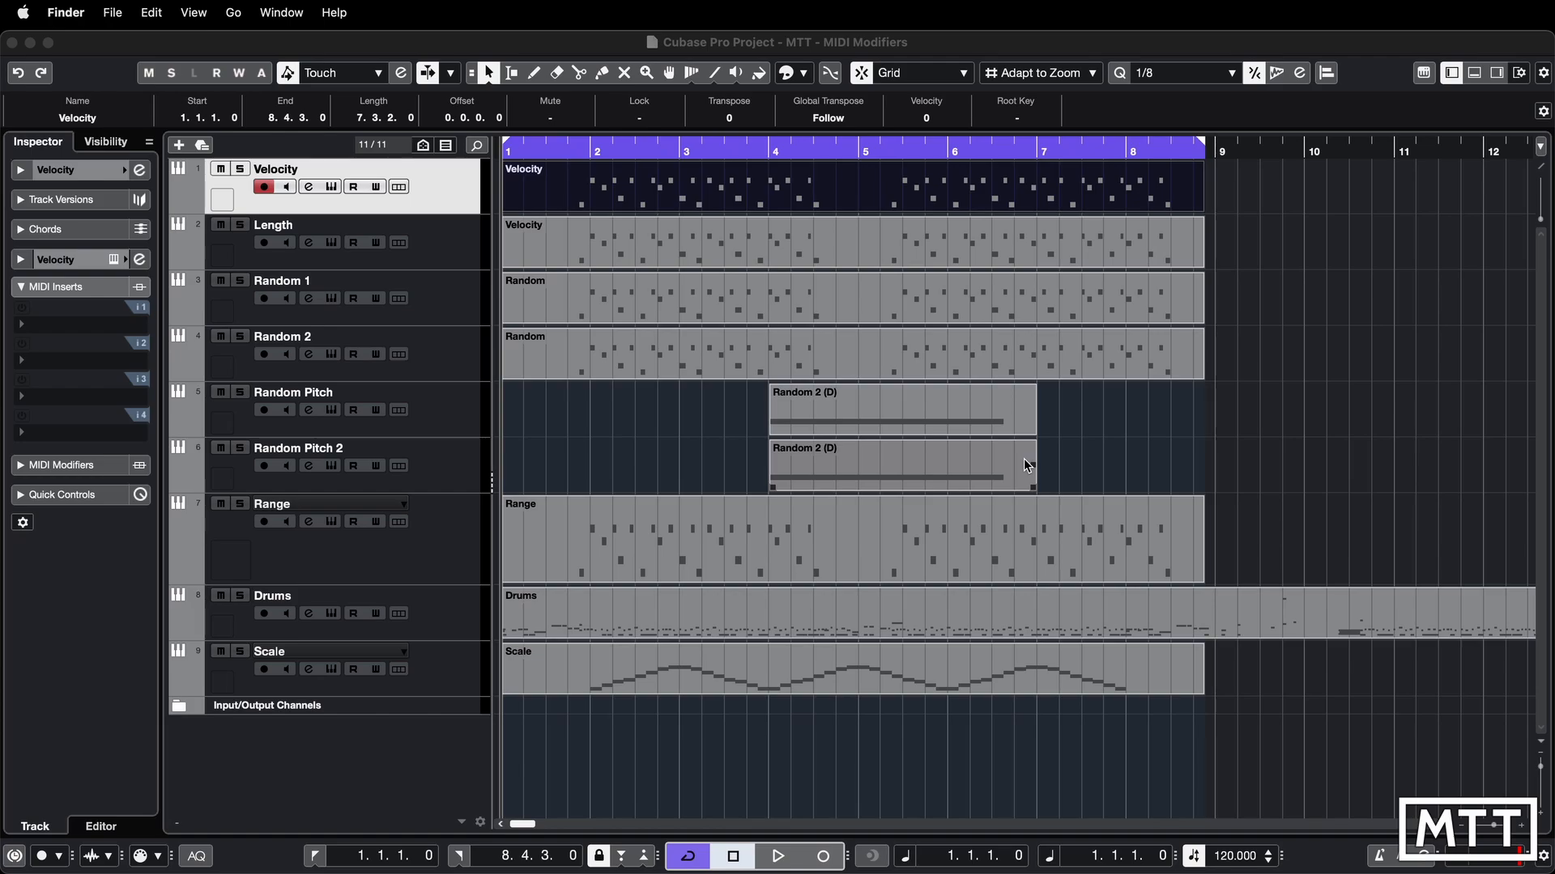
Switch to Firefox and examine which Cubase 12 editions include each plug-in in the MIDI Effects comparison table.
key(super+Tab)
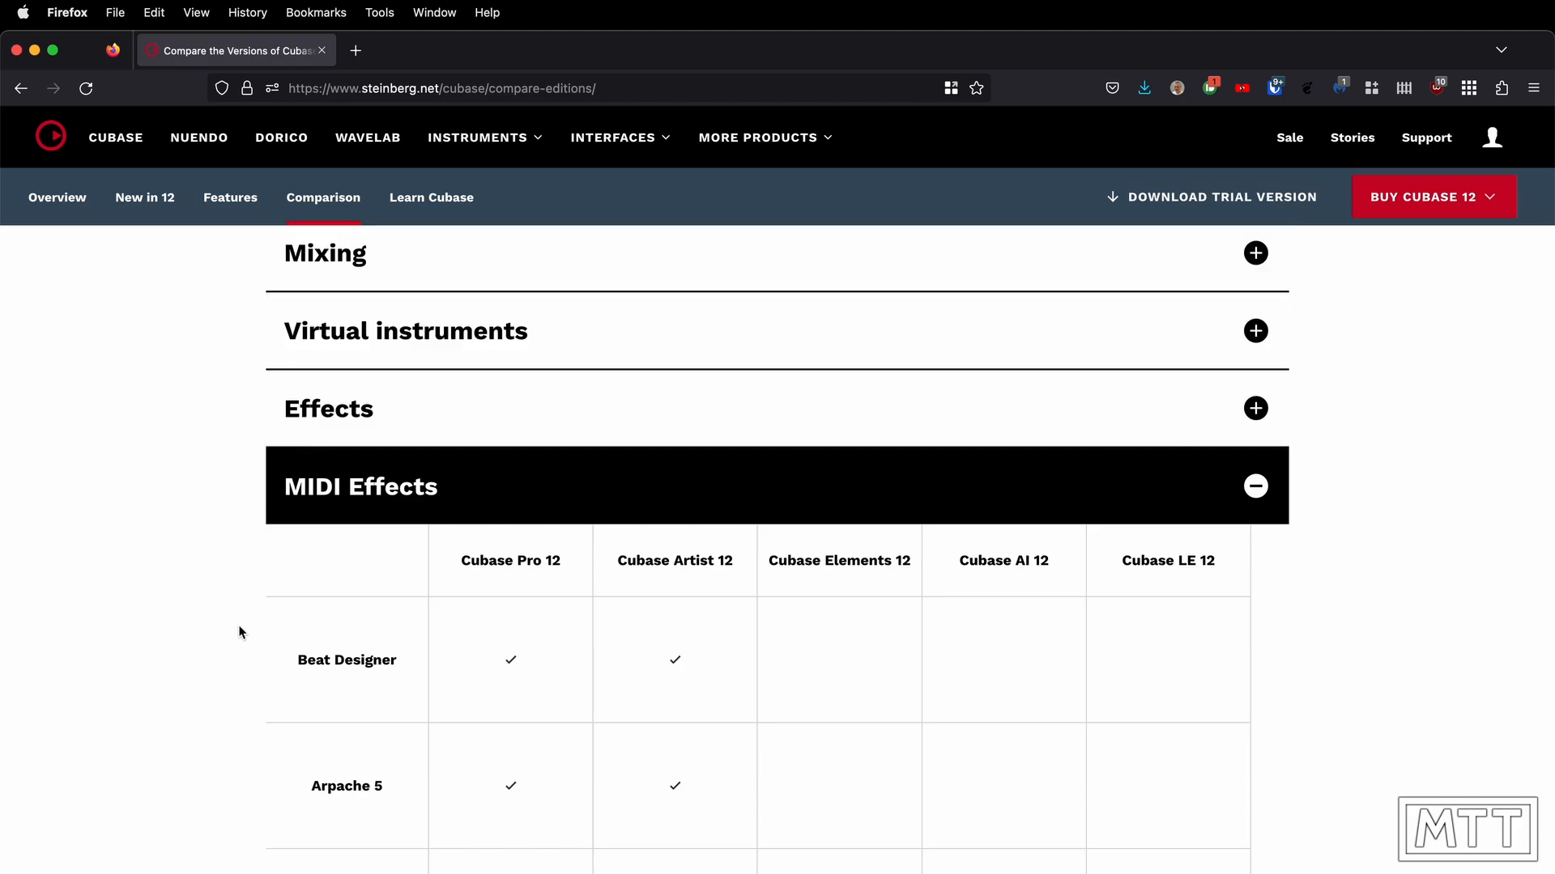
scroll(257, 669, down, 5)
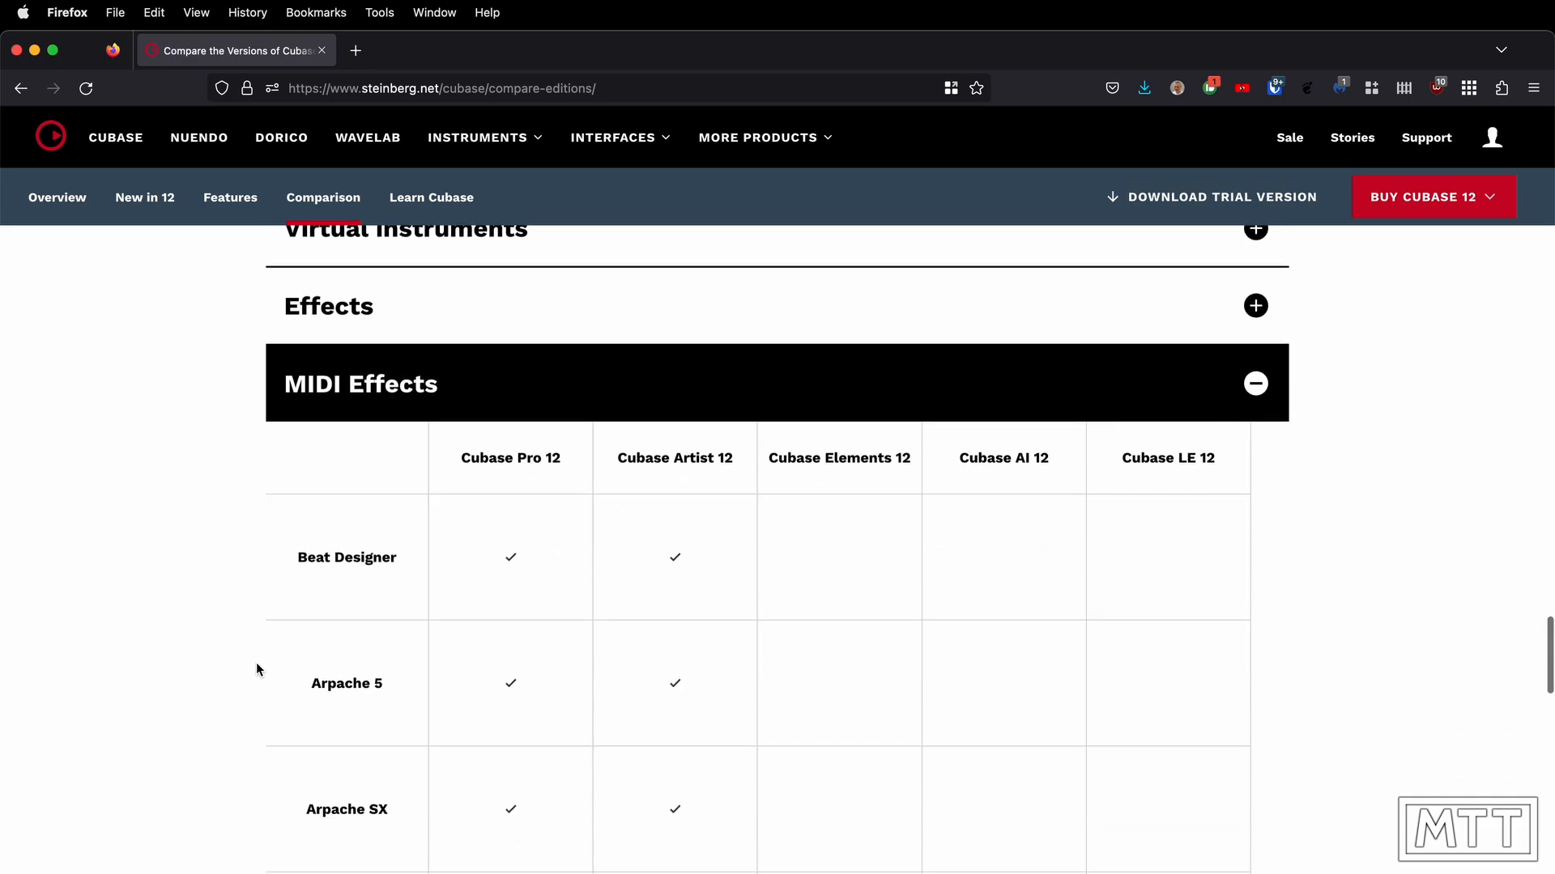
scroll(256, 662, up, 1)
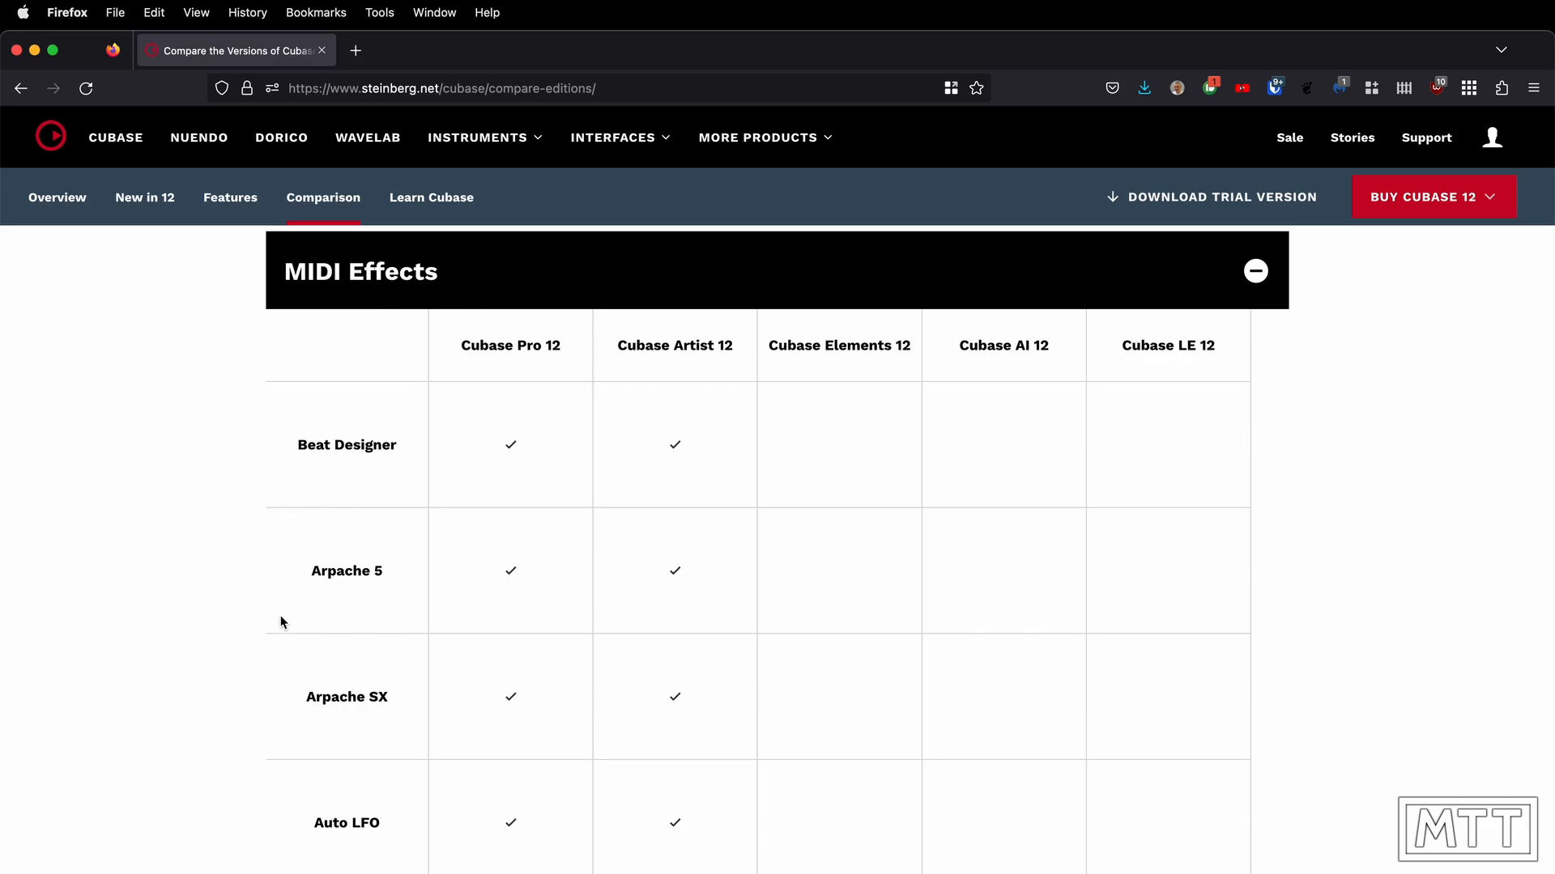
scroll(282, 622, down, 10)
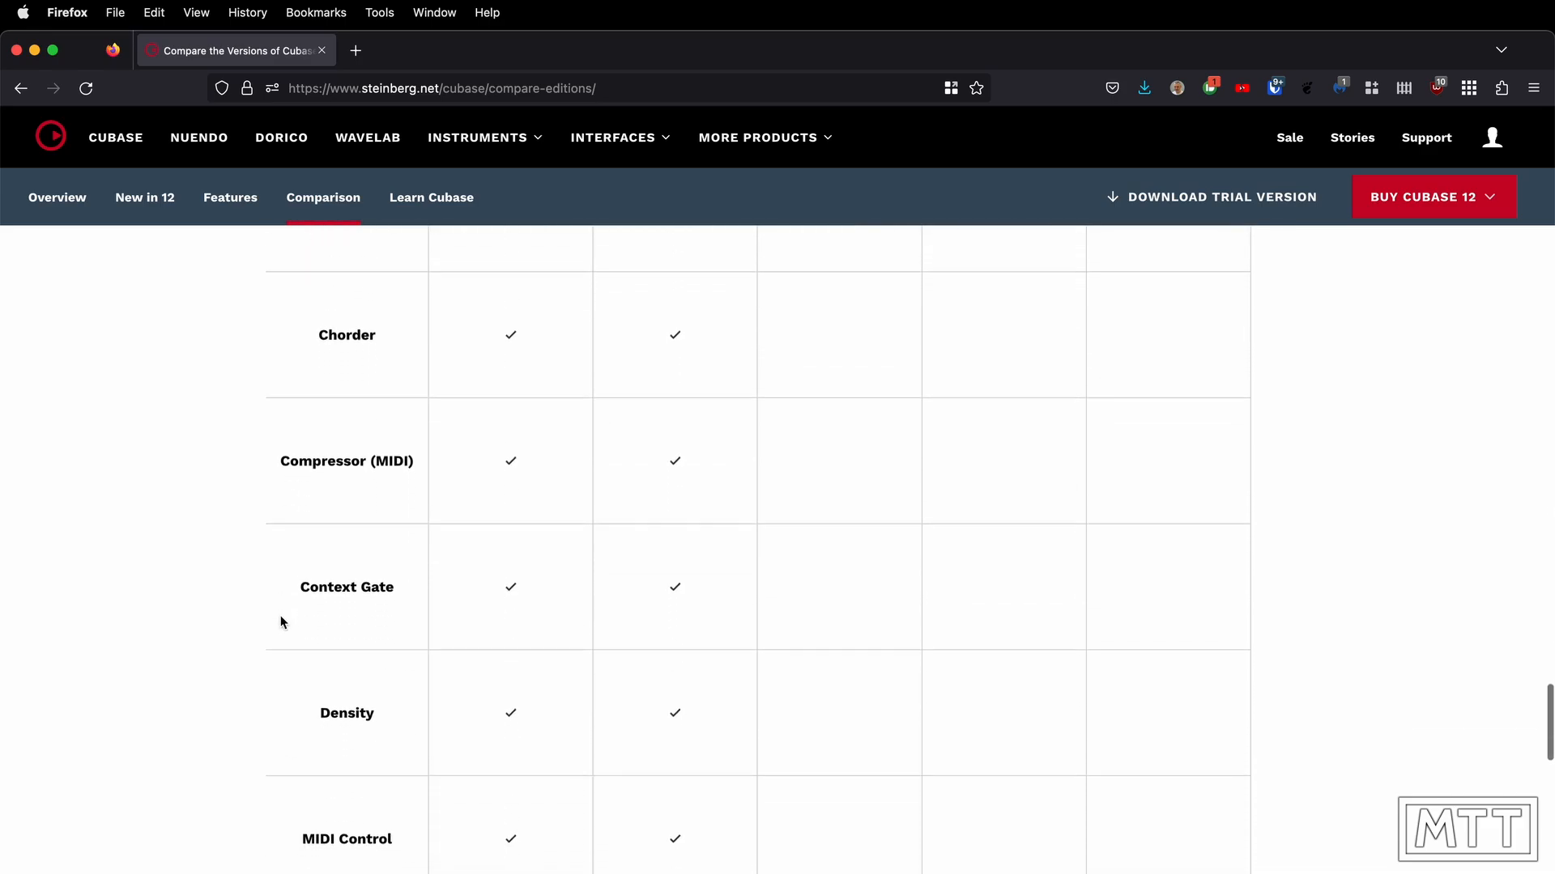
scroll(280, 622, down, 12)
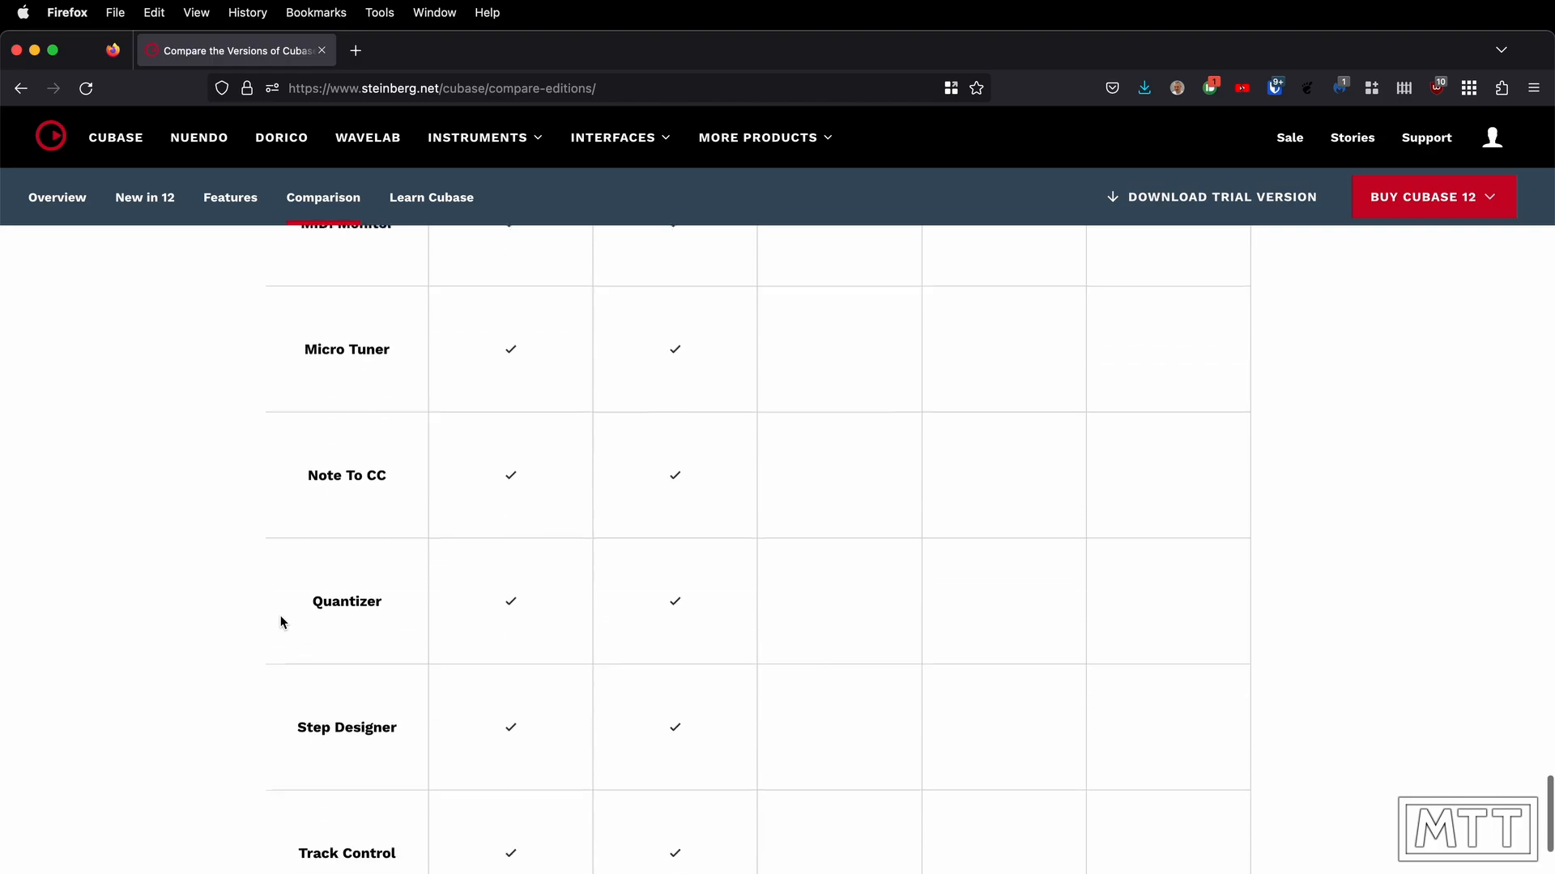
scroll(282, 621, down, 5)
scroll(282, 622, up, 4)
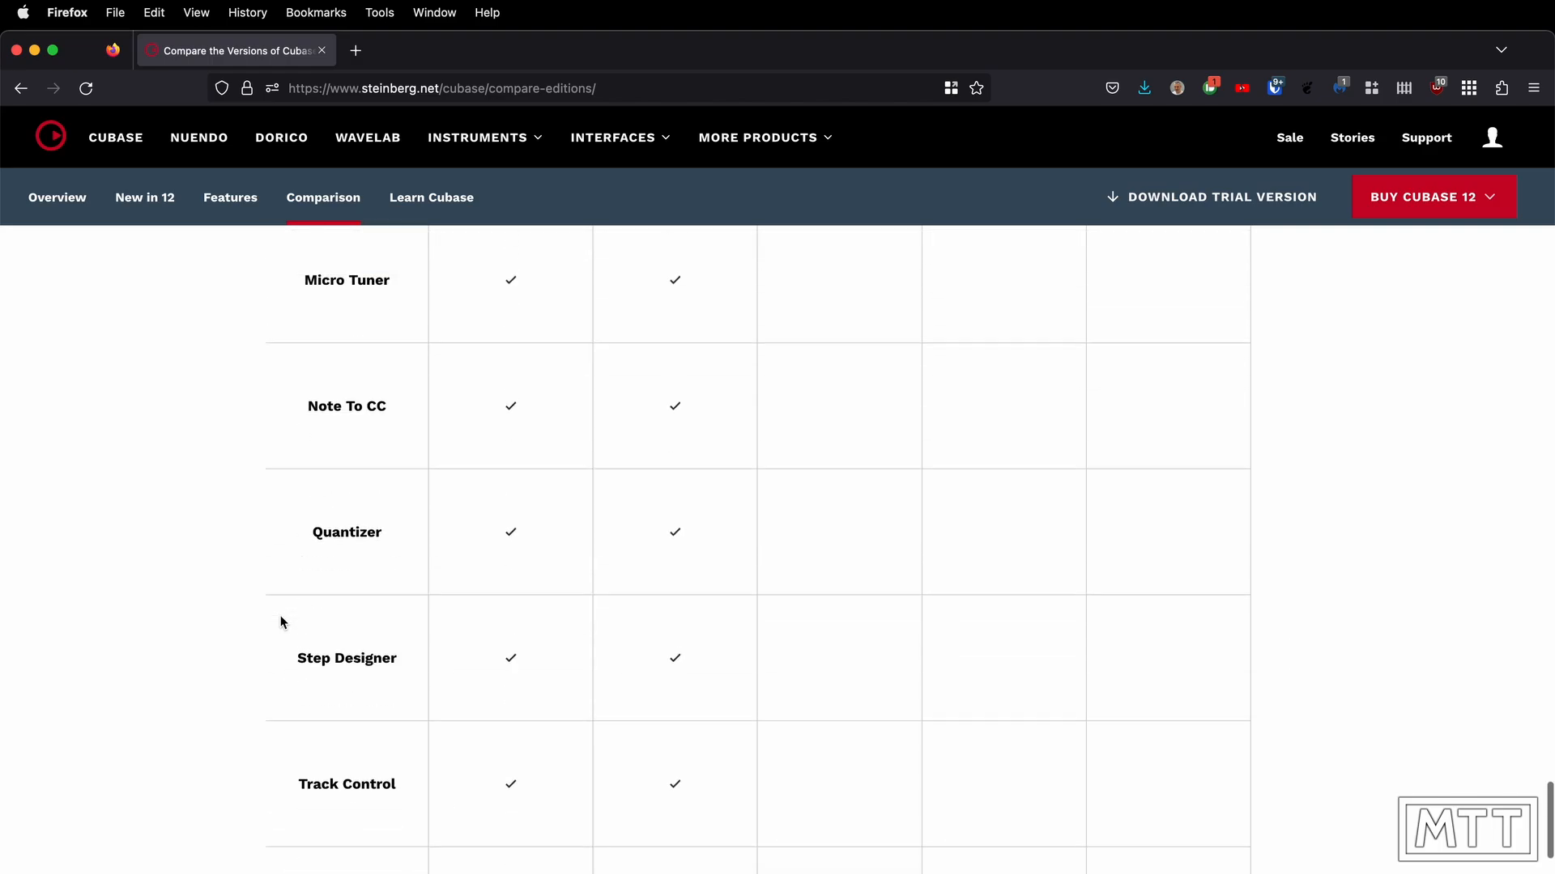
scroll(281, 621, up, 12)
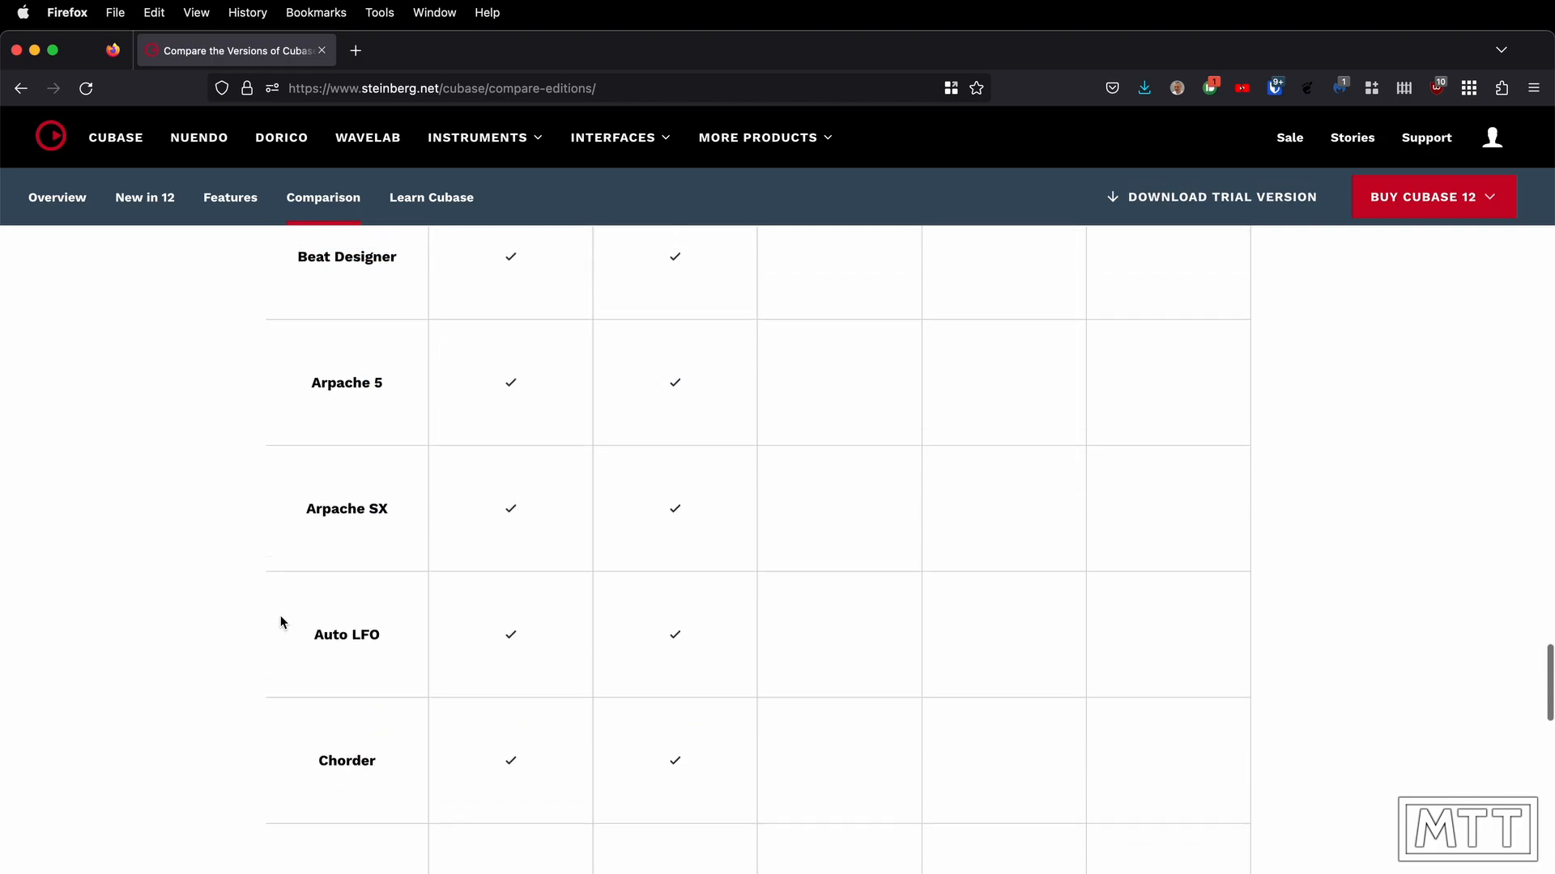
scroll(281, 622, up, 8)
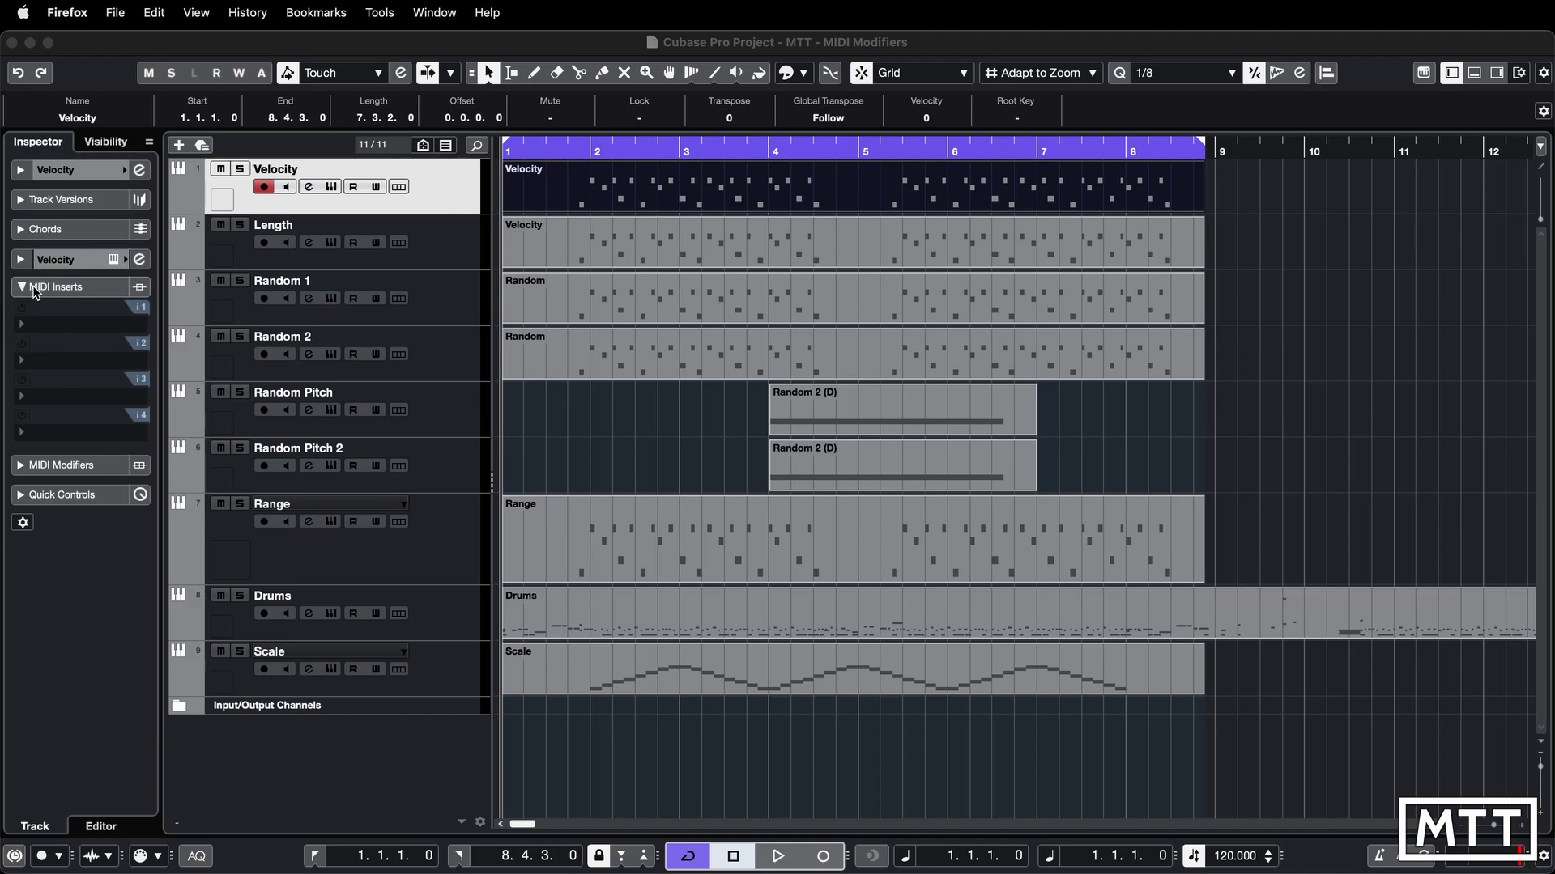
Check which sections the Inspector shows, and view the Velocity track's MIDI Modifiers section before collapsing it again.
click(24, 526)
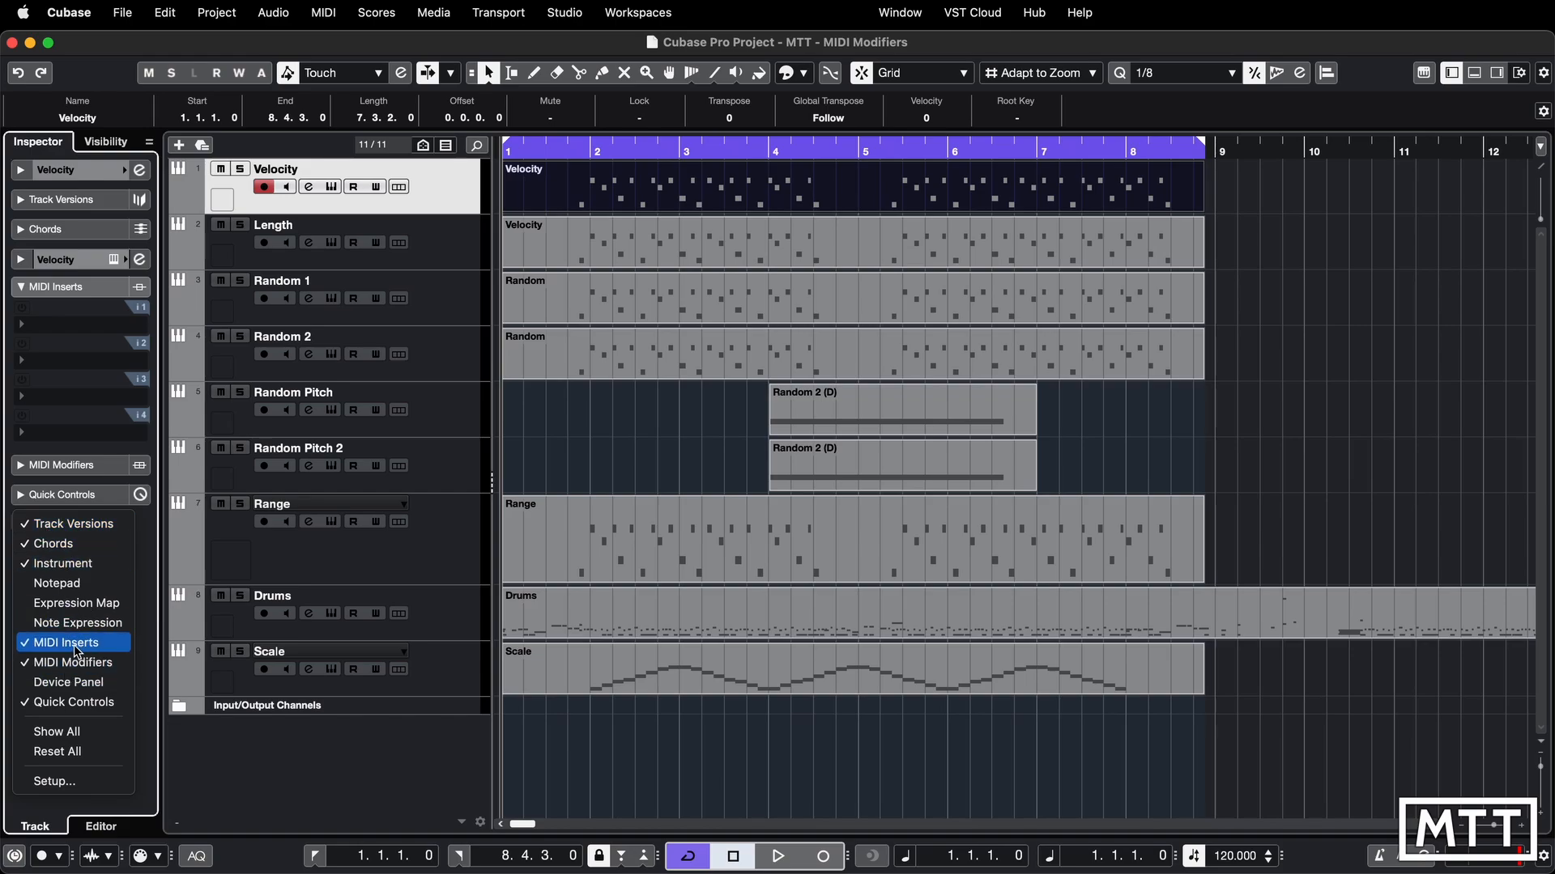
click(149, 658)
click(22, 466)
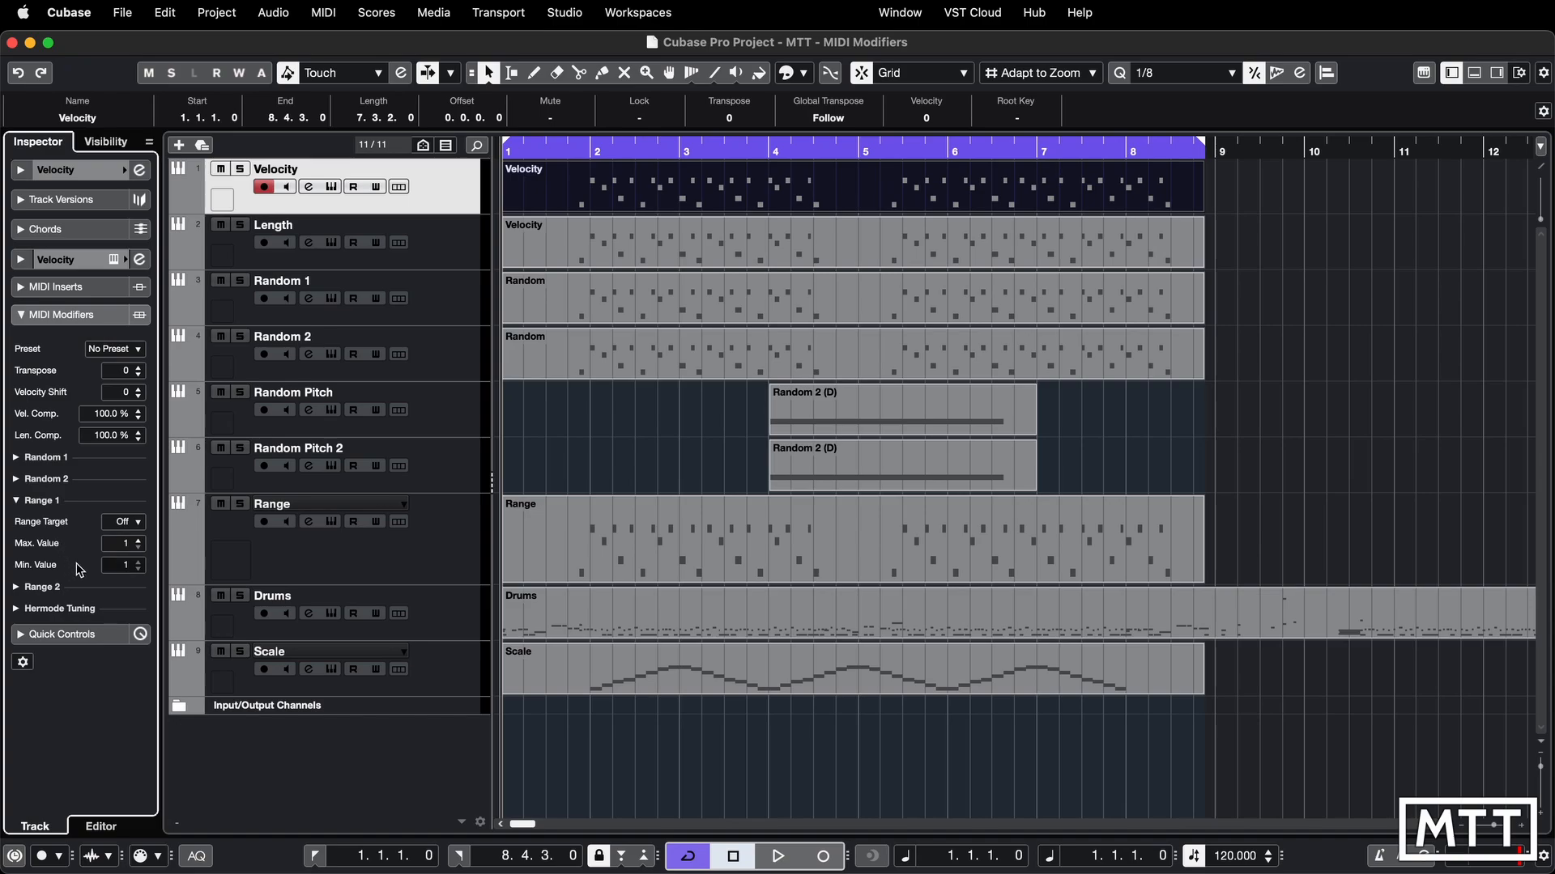
click(24, 317)
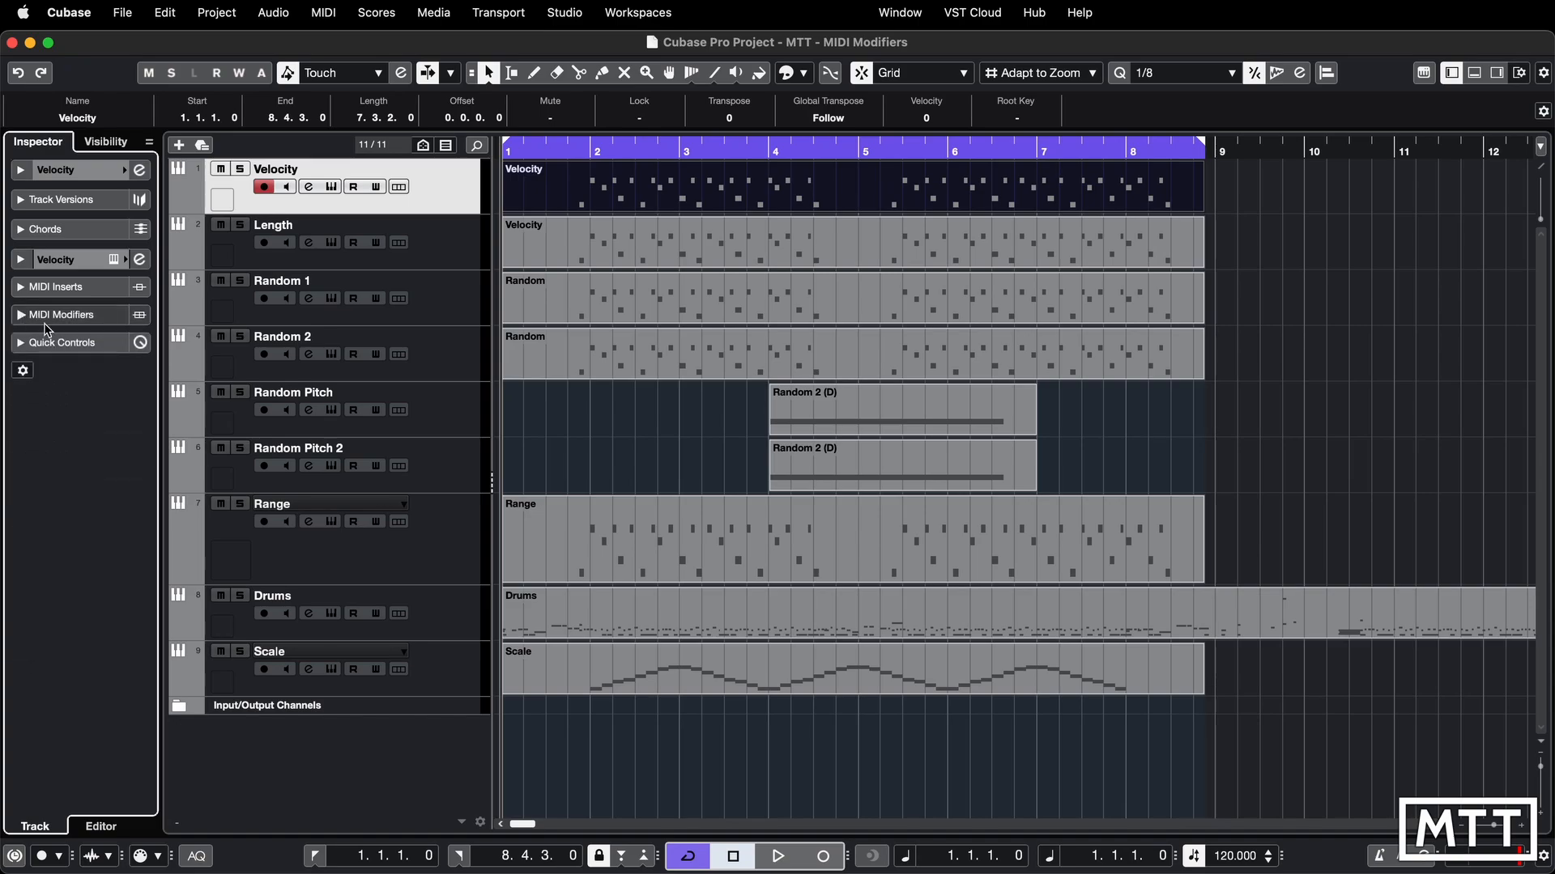
Load the MIDI Modifiers effect into the first MIDI insert slot of the Velocity track.
click(22, 289)
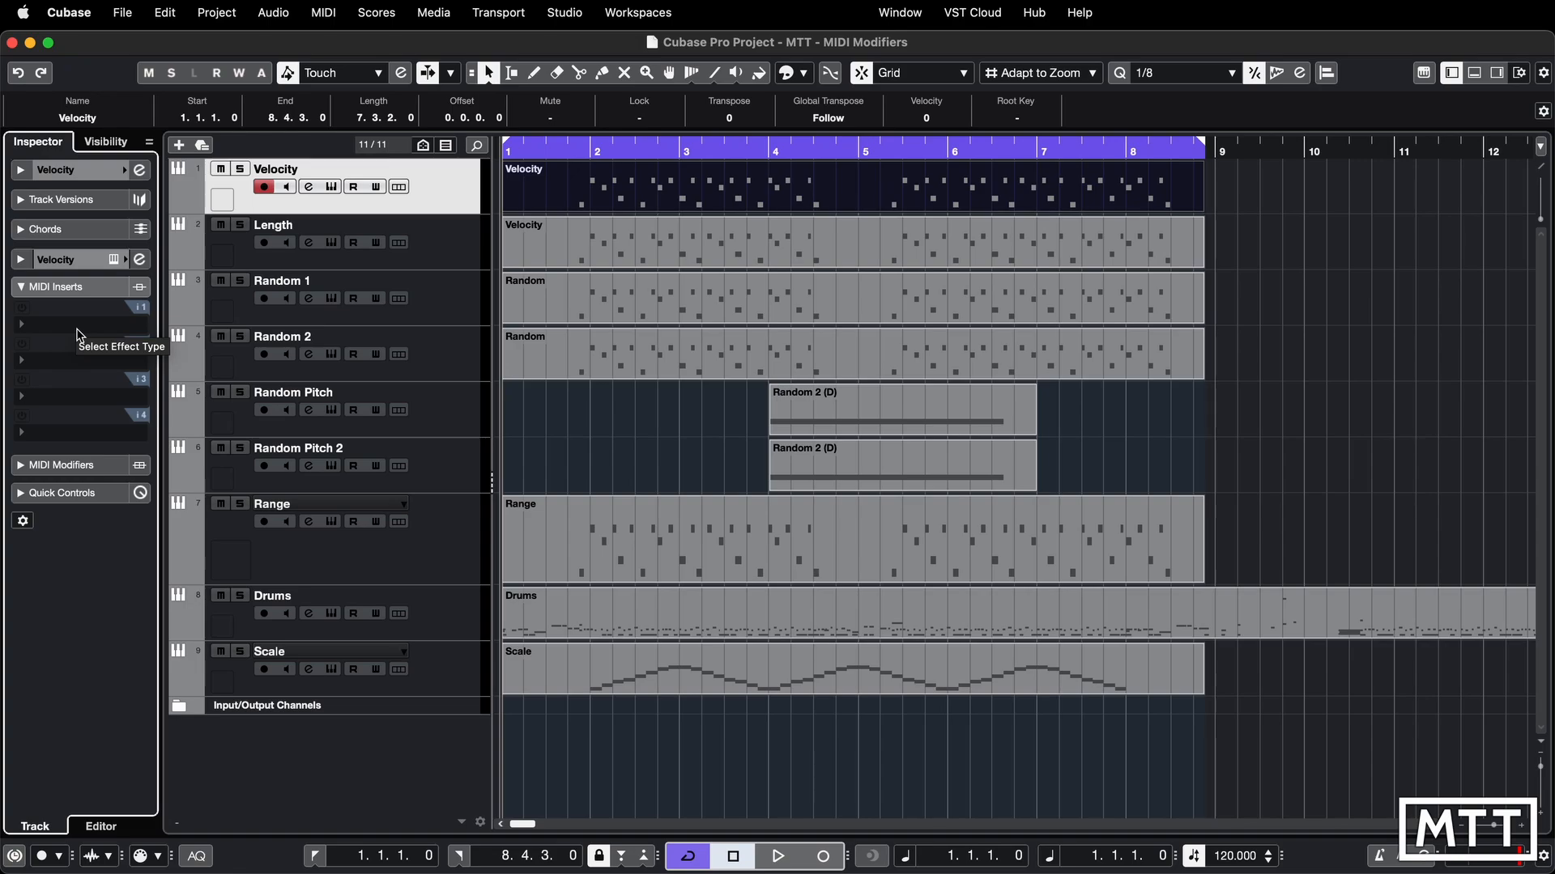
click(79, 334)
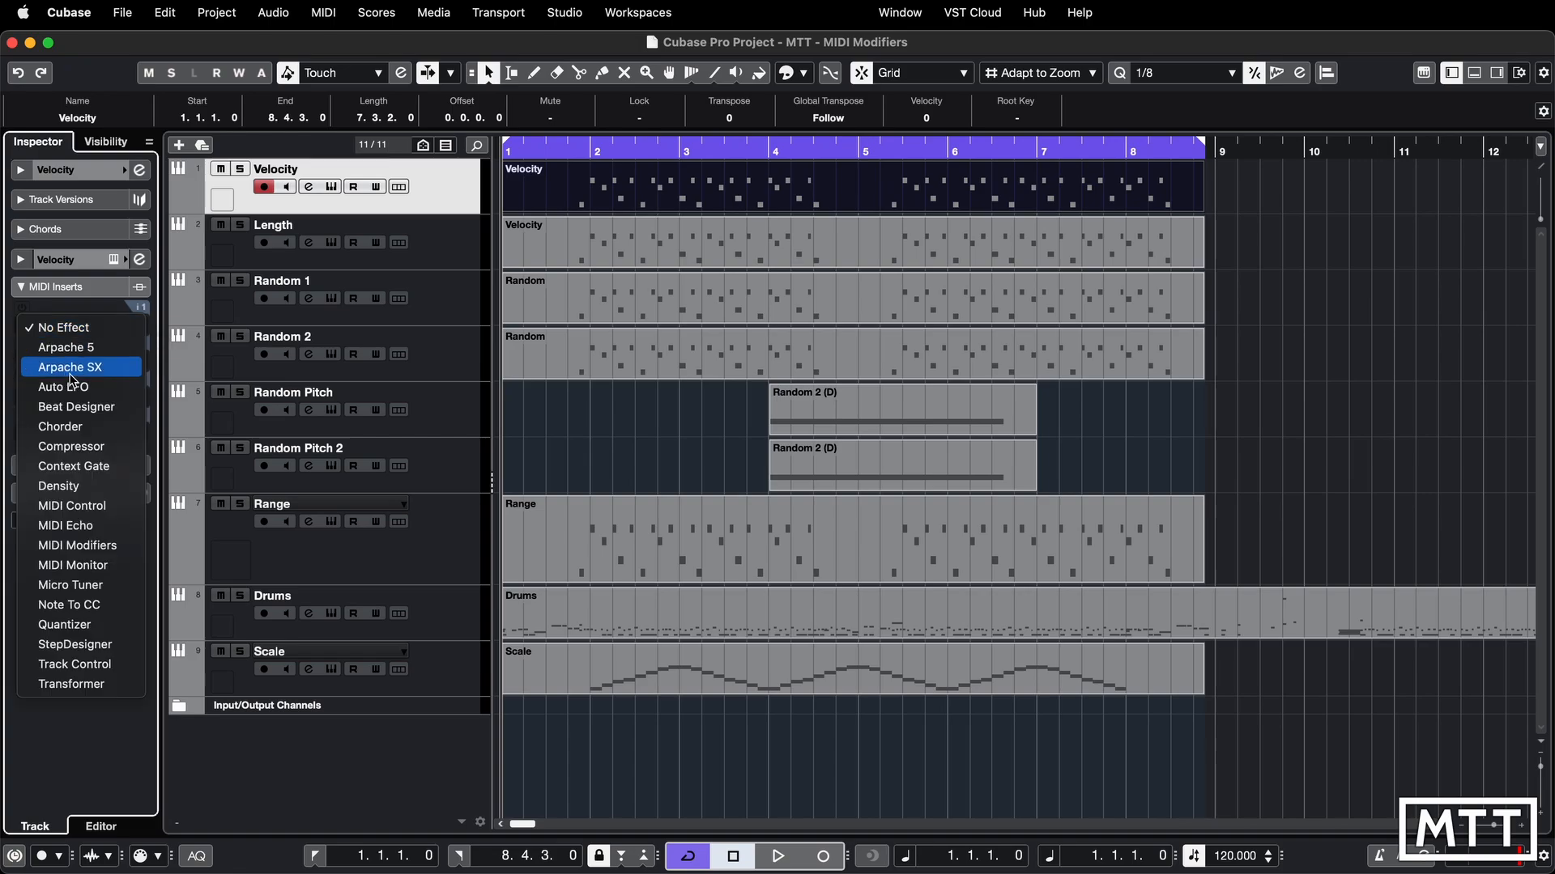
click(102, 553)
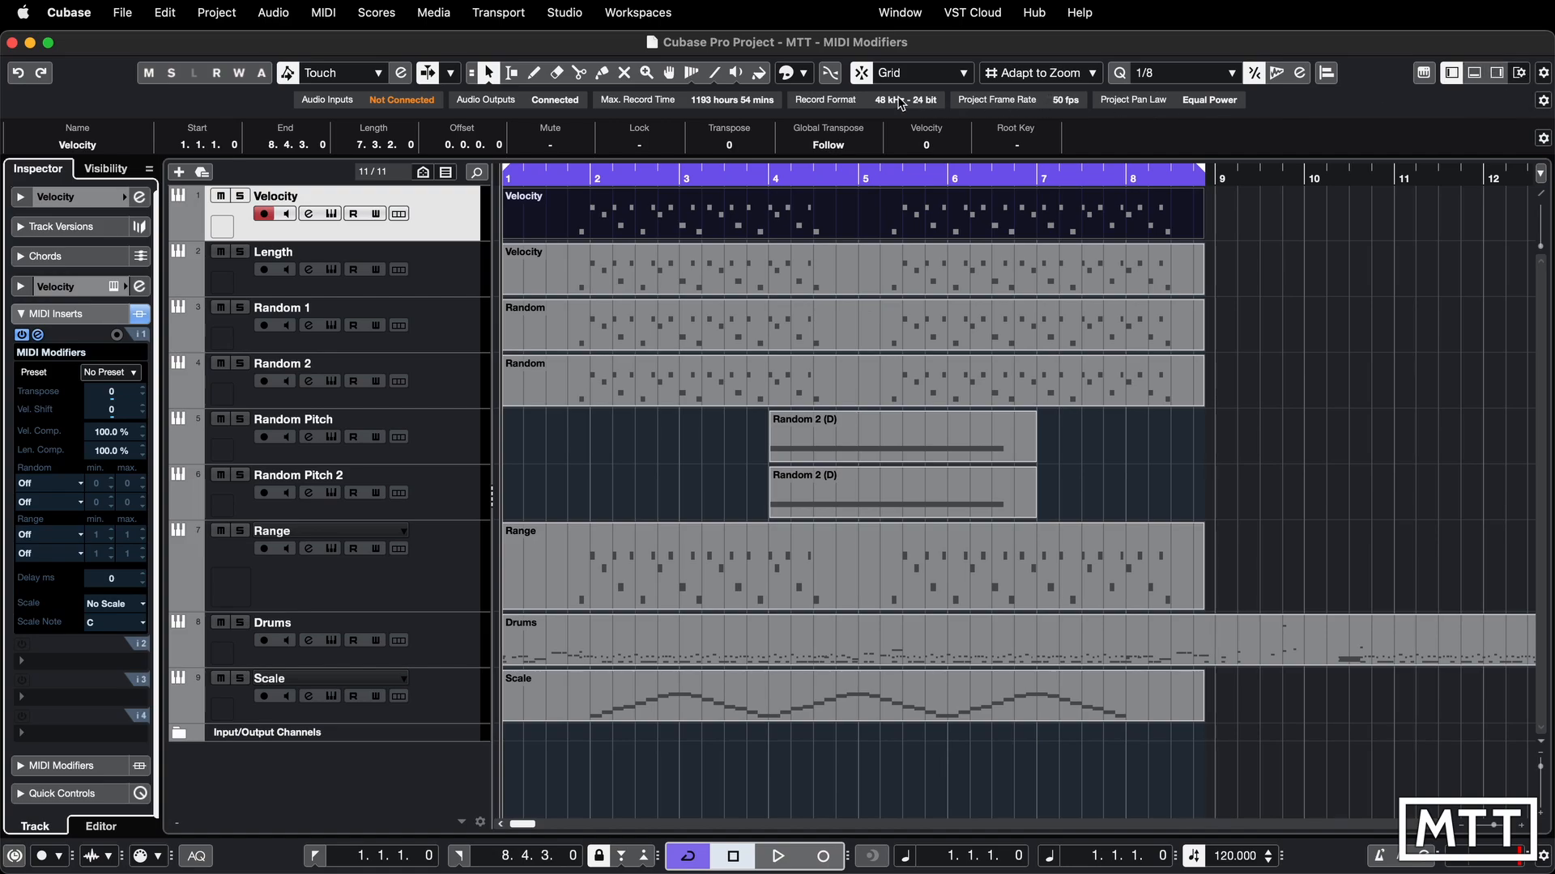
Hide the status line in the window layout setup.
click(1520, 73)
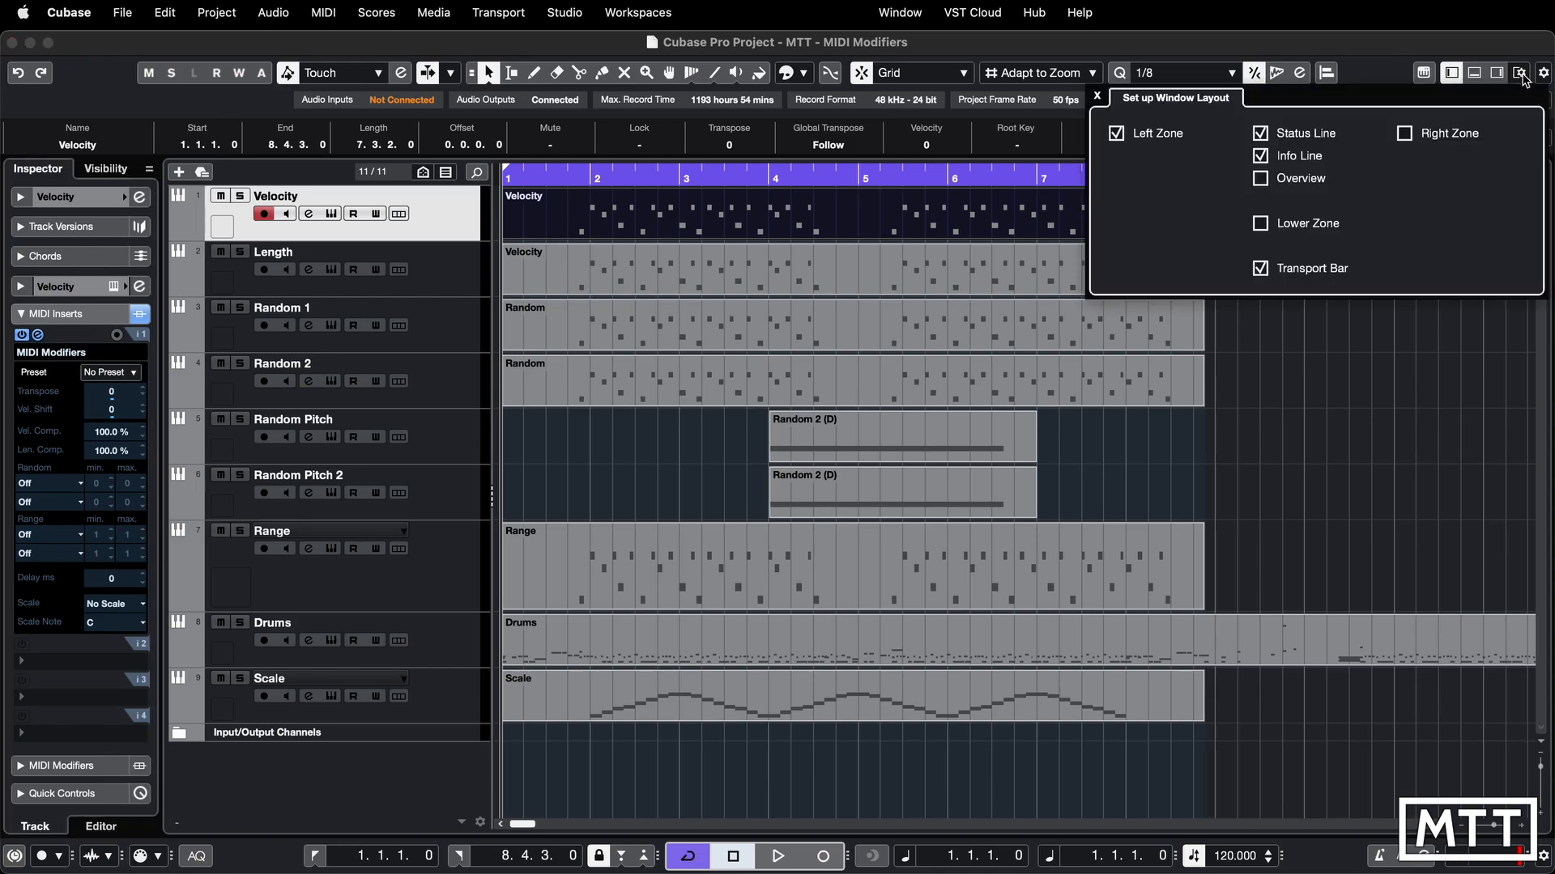
click(1260, 133)
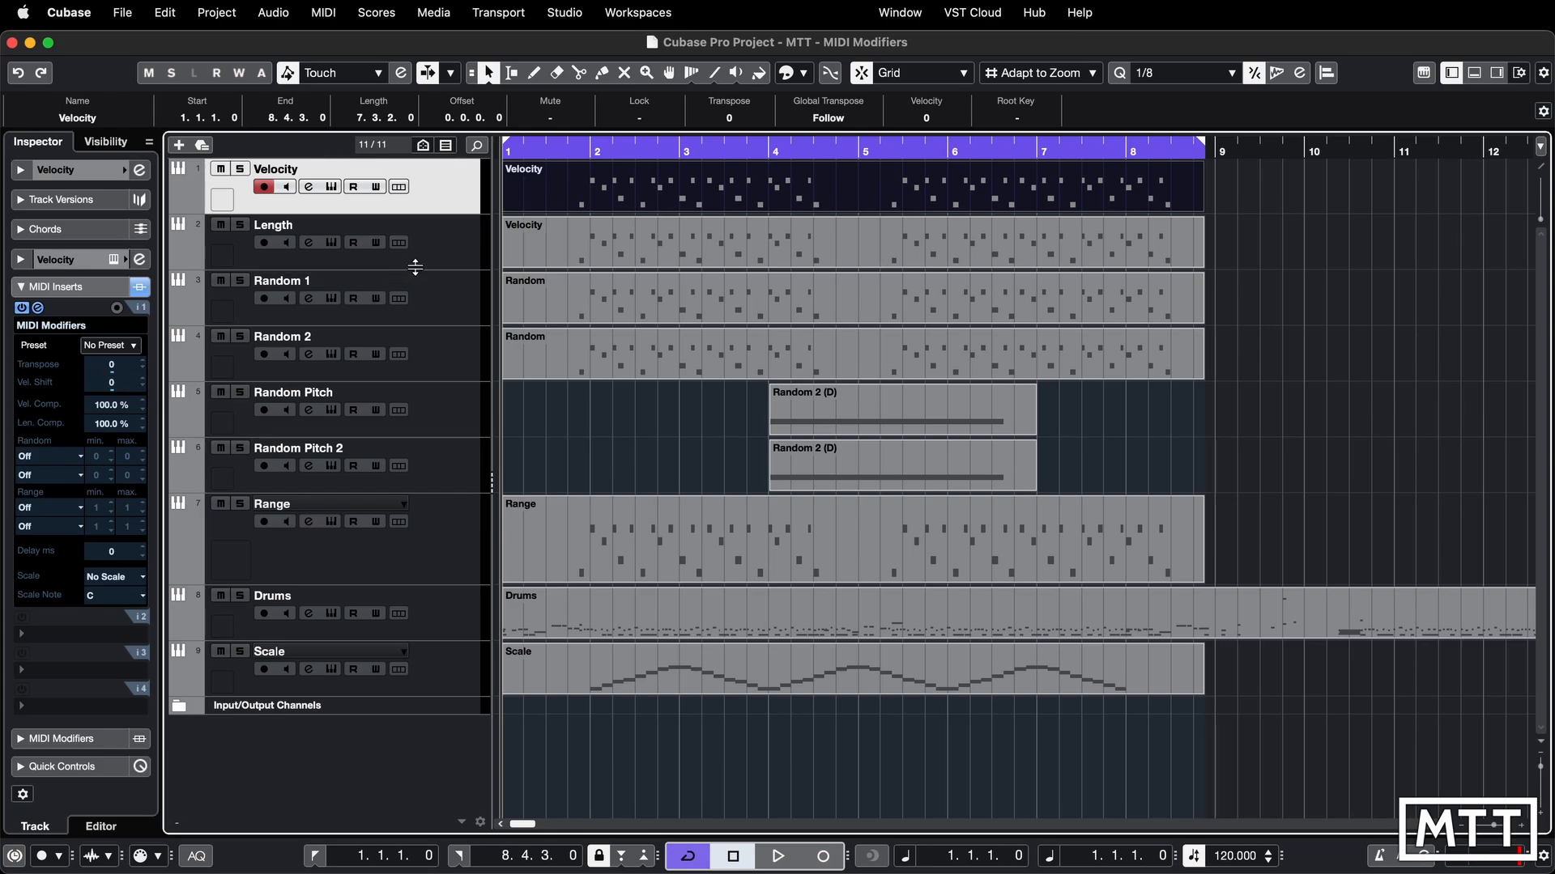
Solo the Velocity track and play it back for about three bars.
click(241, 168)
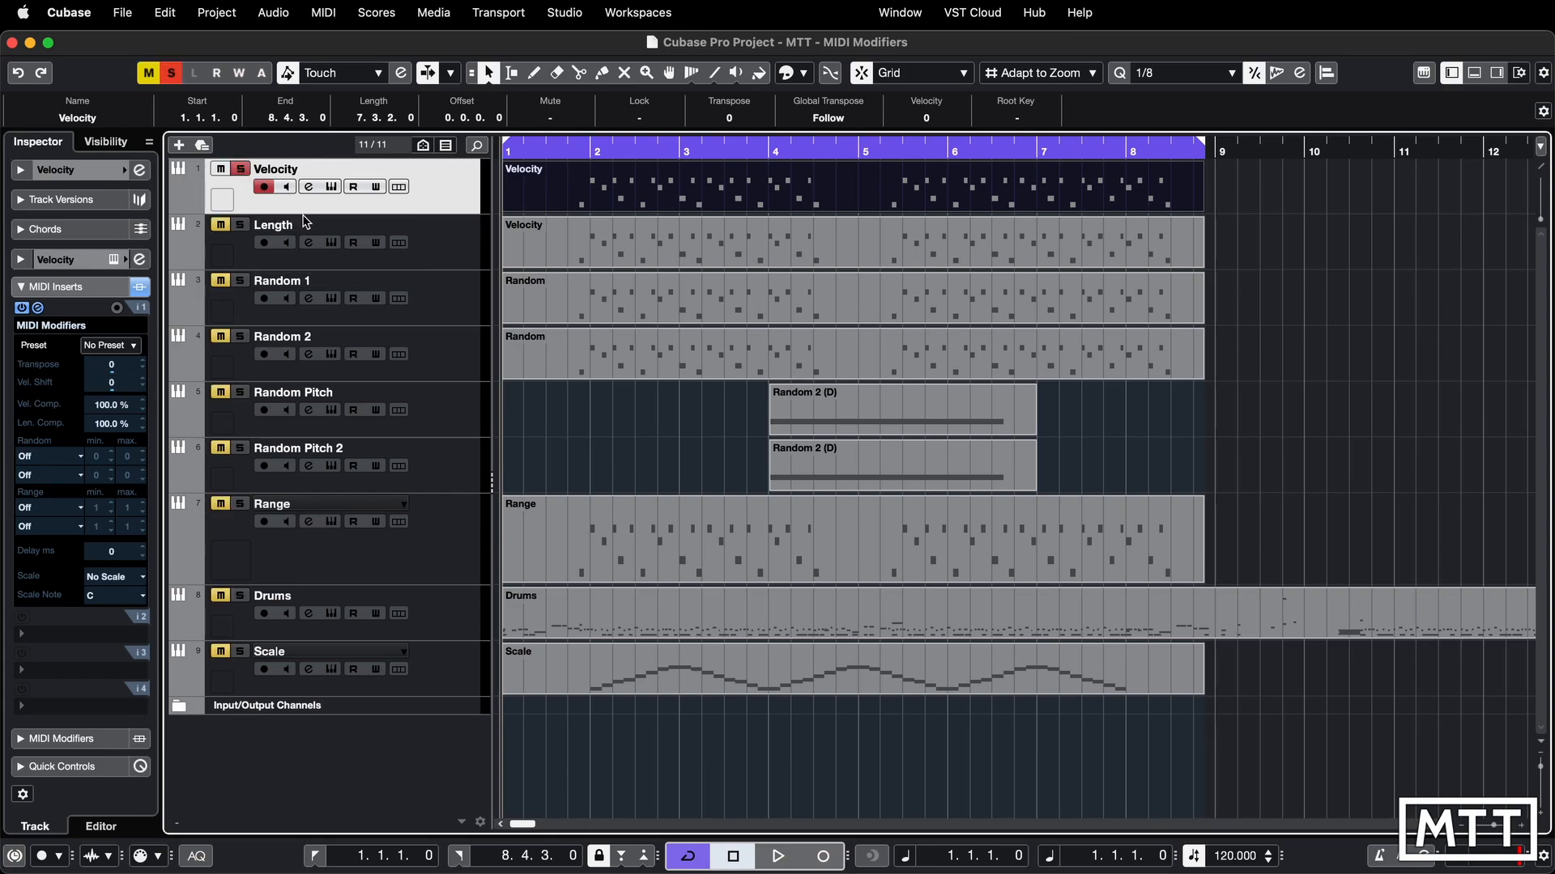
key(space)
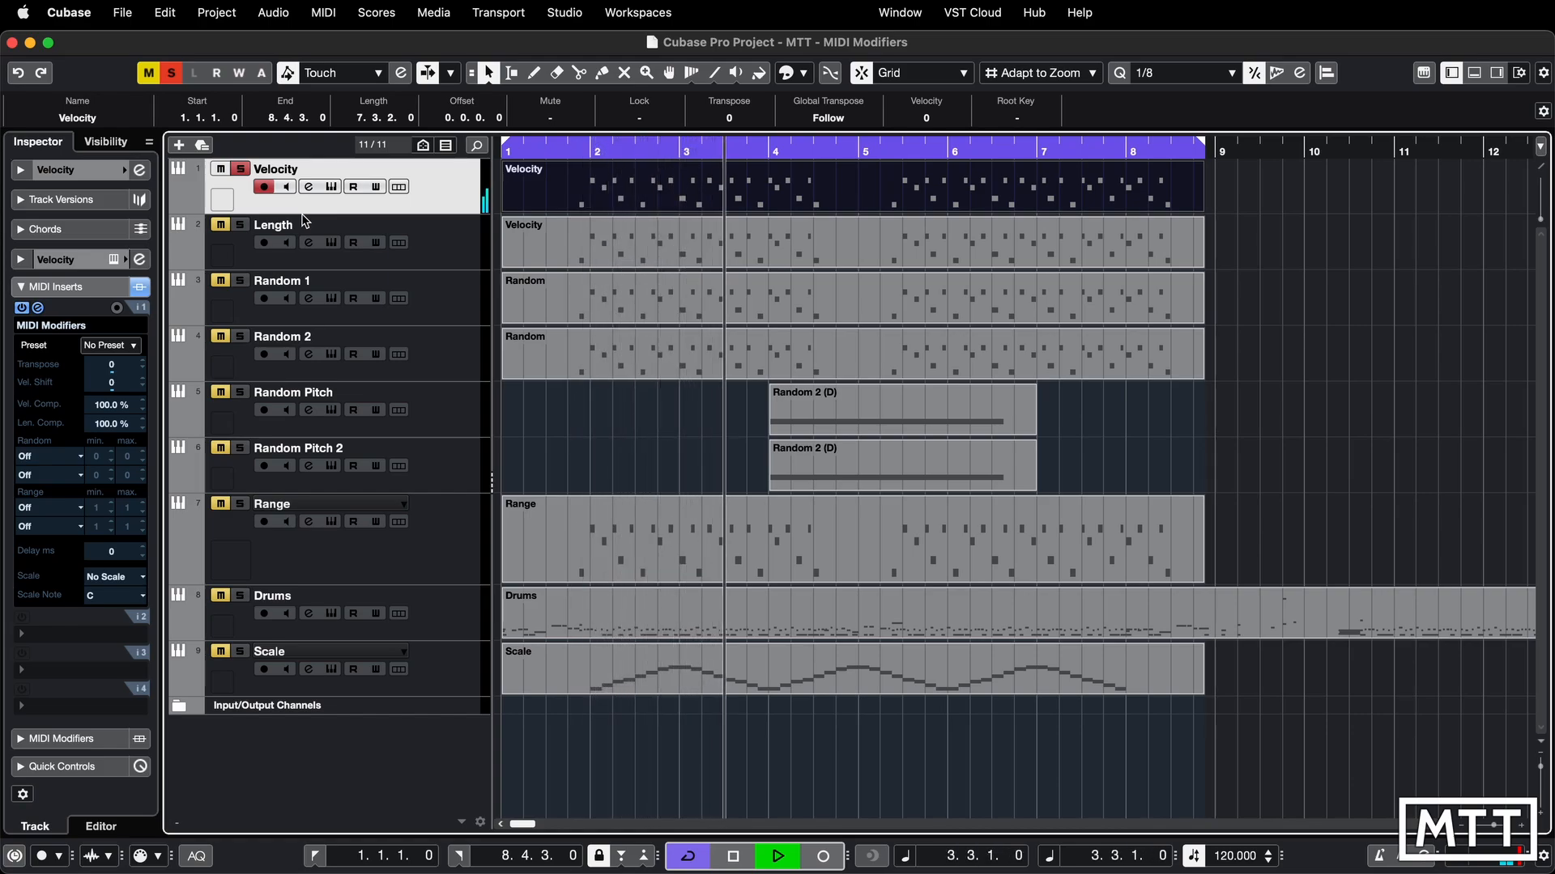
key(space)
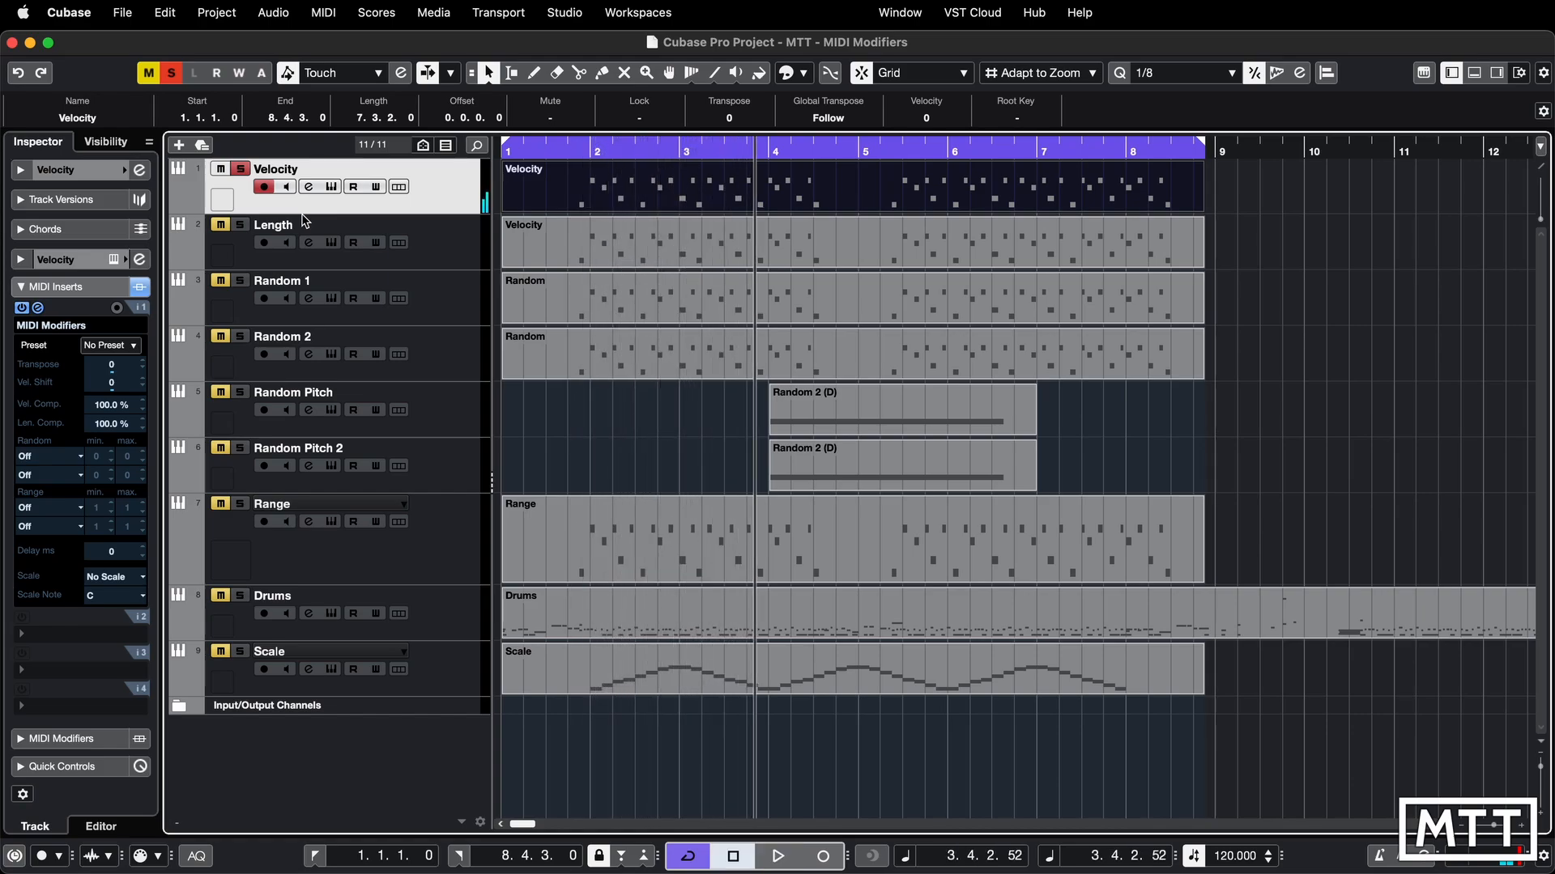
Set the MIDI Modifiers insert's Transpose to 2, start playback, and raise Transpose to 12 while listening.
click(114, 366)
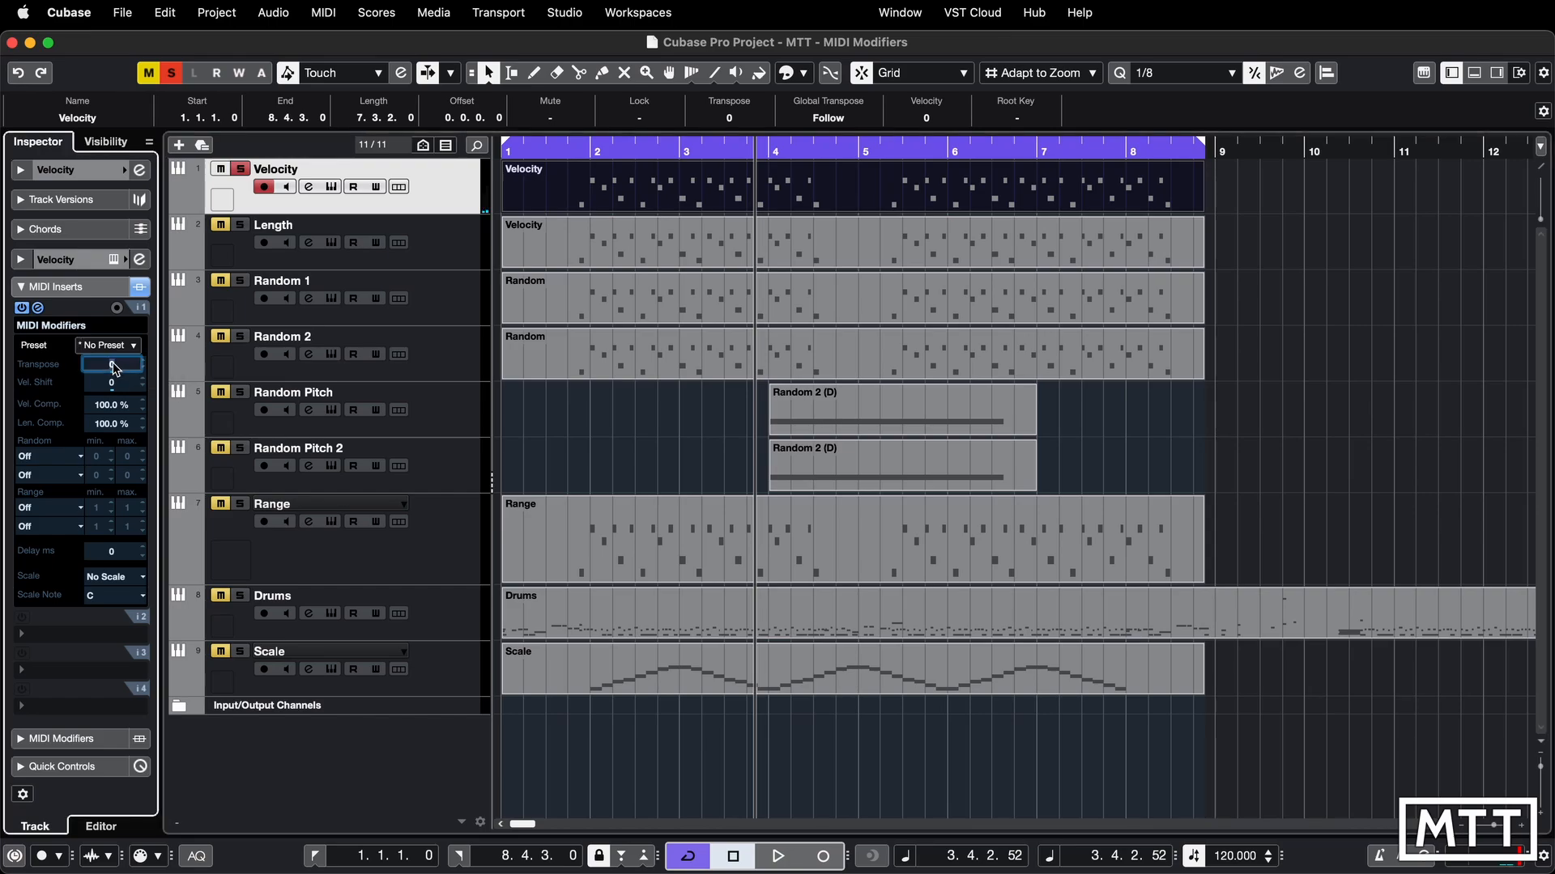
key(Return)
key(space)
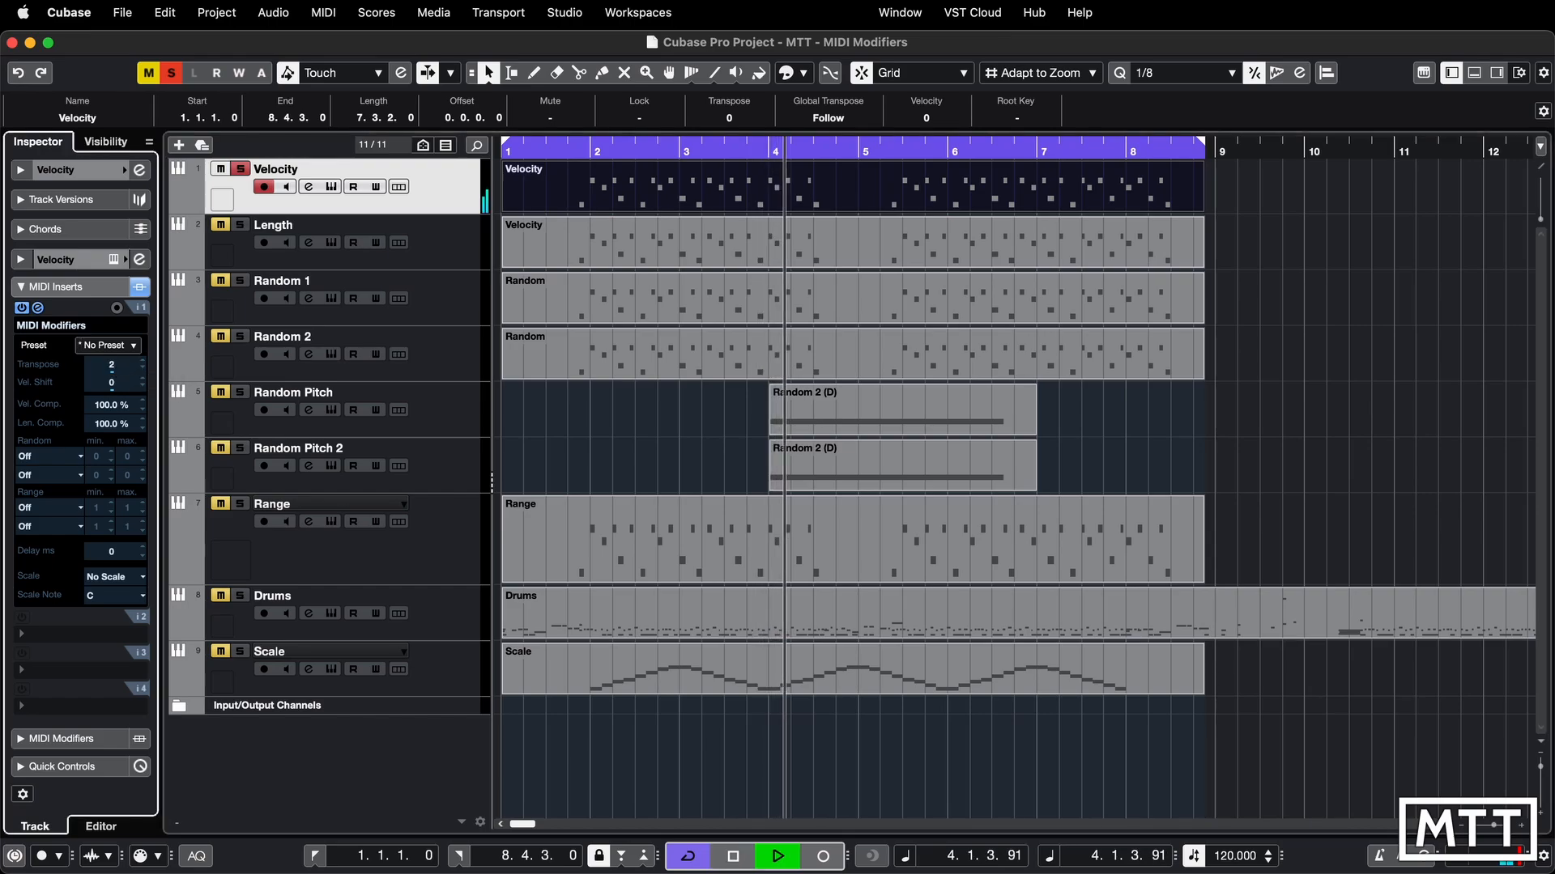
click(113, 366)
text(12)
key(Return)
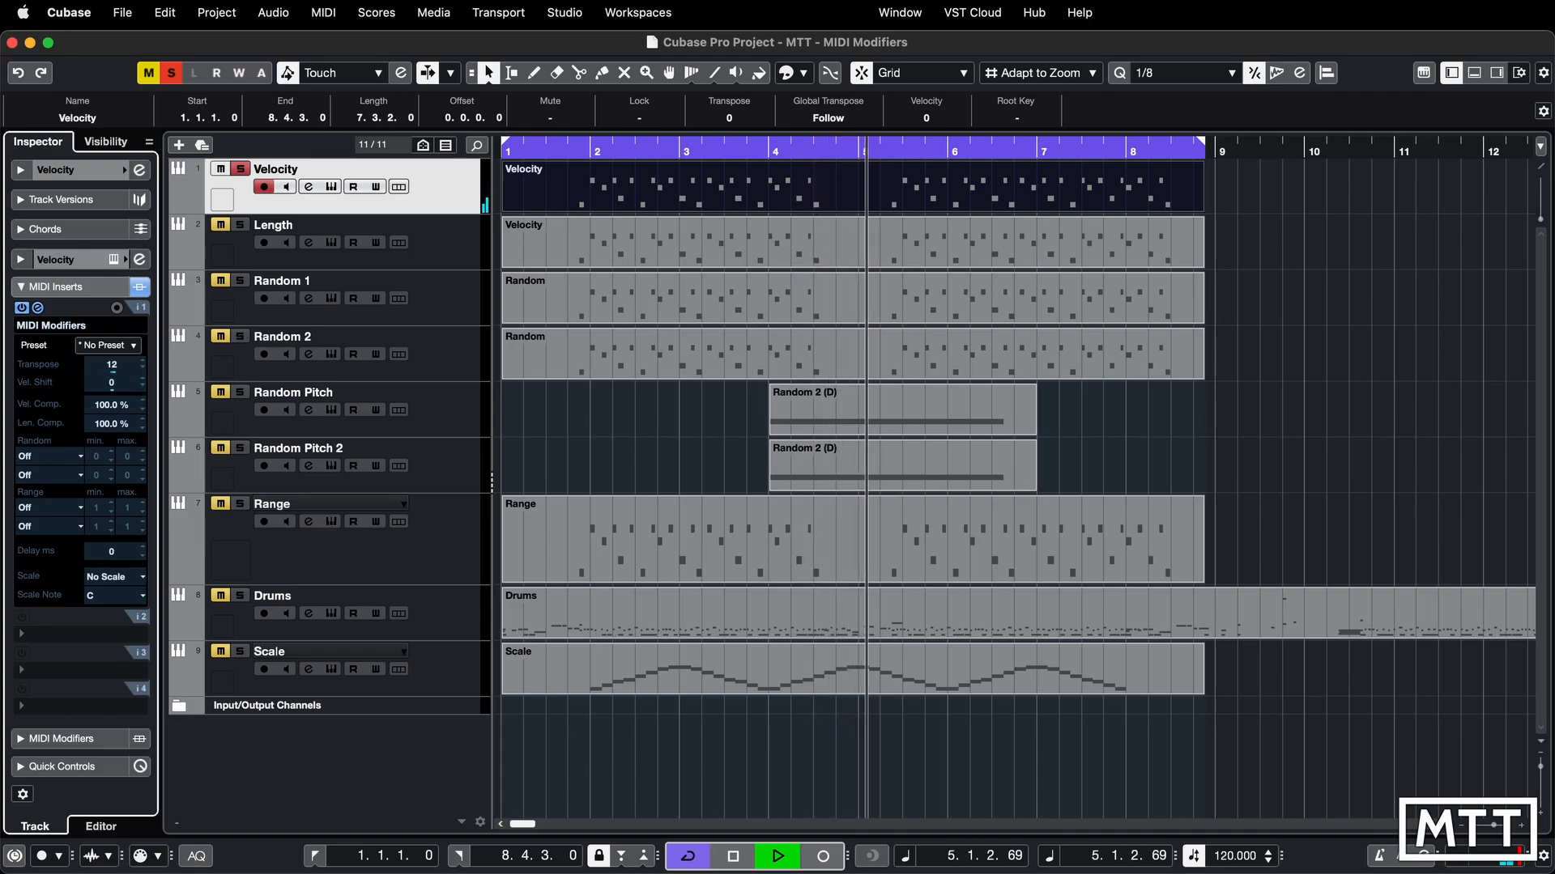
Sweep the insert's Transpose up to 127, stop playback, and bring it down to 18.
click(117, 382)
drag(118, 387, 183, 387)
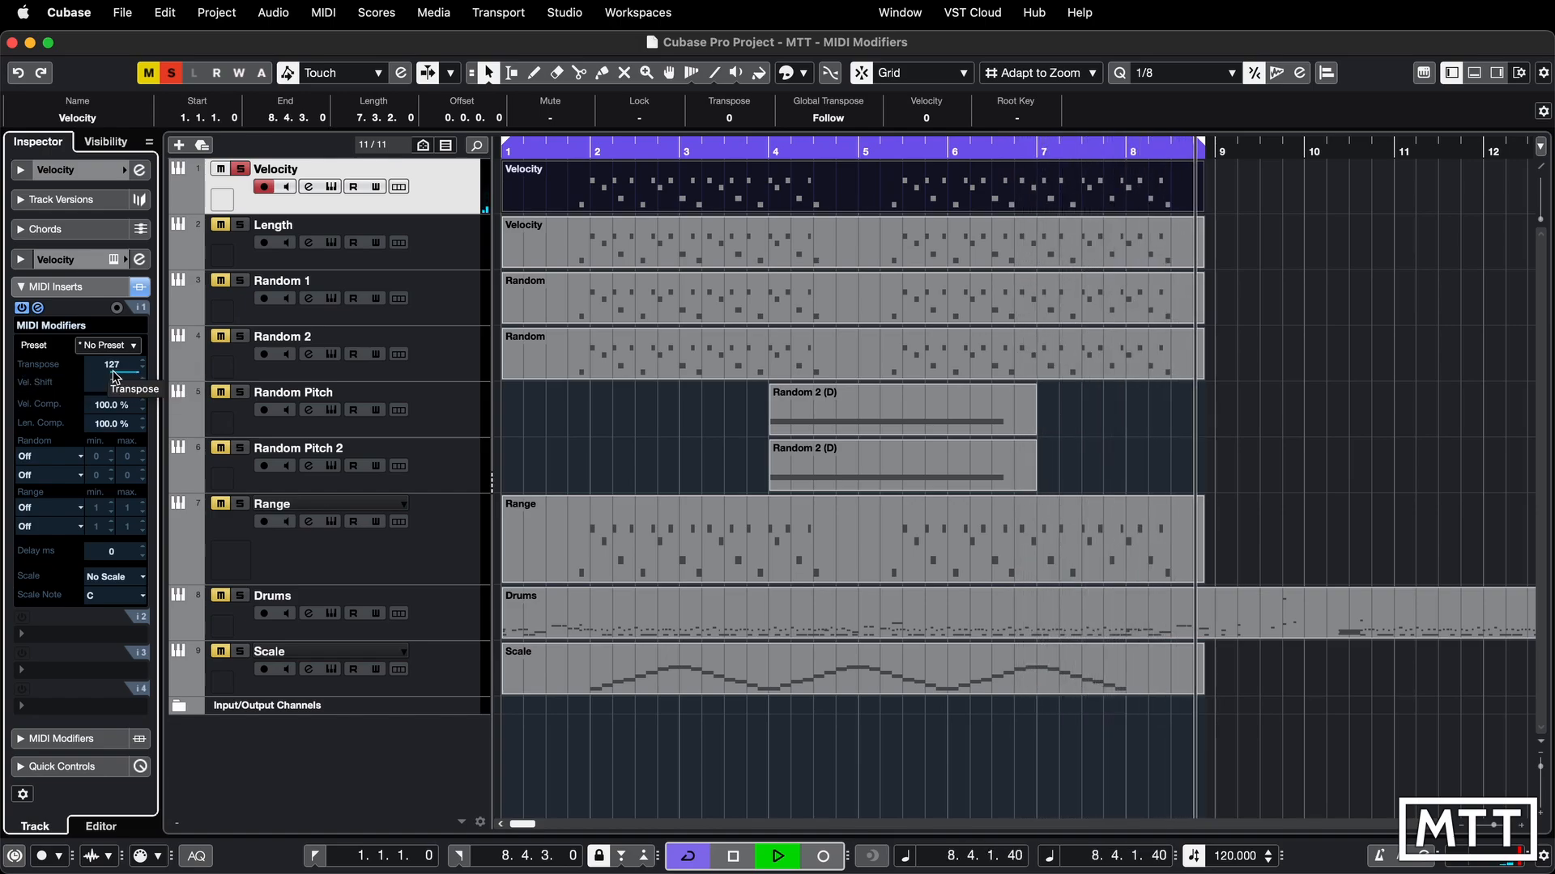
key(space)
mouse_move(137, 374)
mouse_down()
mouse_move(183, 387)
mouse_move(40, 387)
mouse_move(122, 387)
mouse_up()
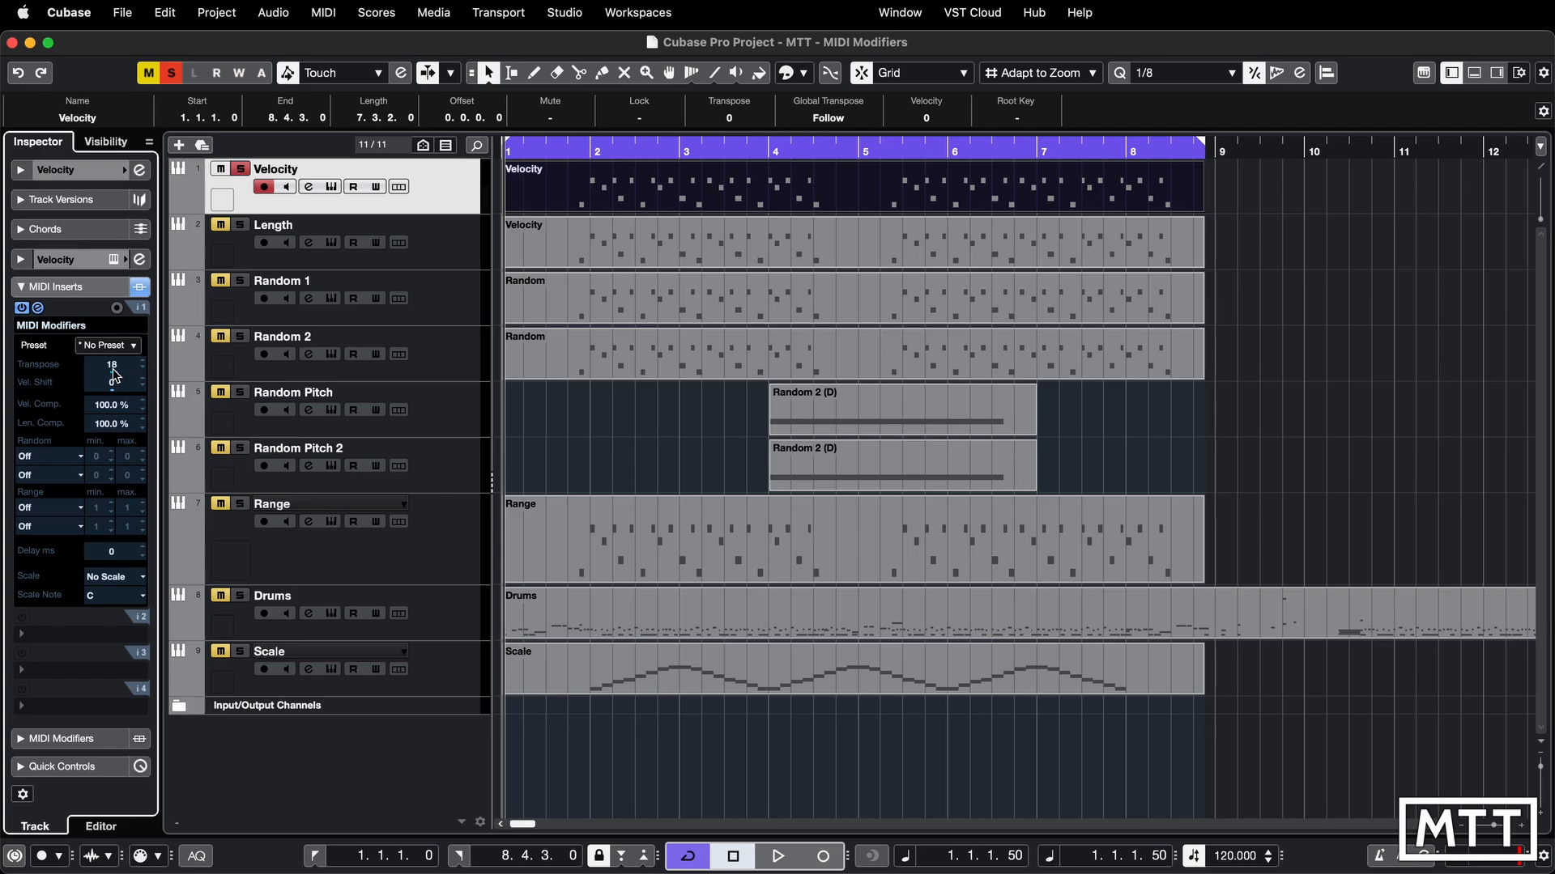
Reset the MIDI Modifiers insert's Transpose to 0.
drag(114, 378, 188, 387)
double_click(113, 367)
text(0)
key(Return)
Open the Velocity part in the Key Editor to examine its note velocities, and close the editor.
double_click(660, 197)
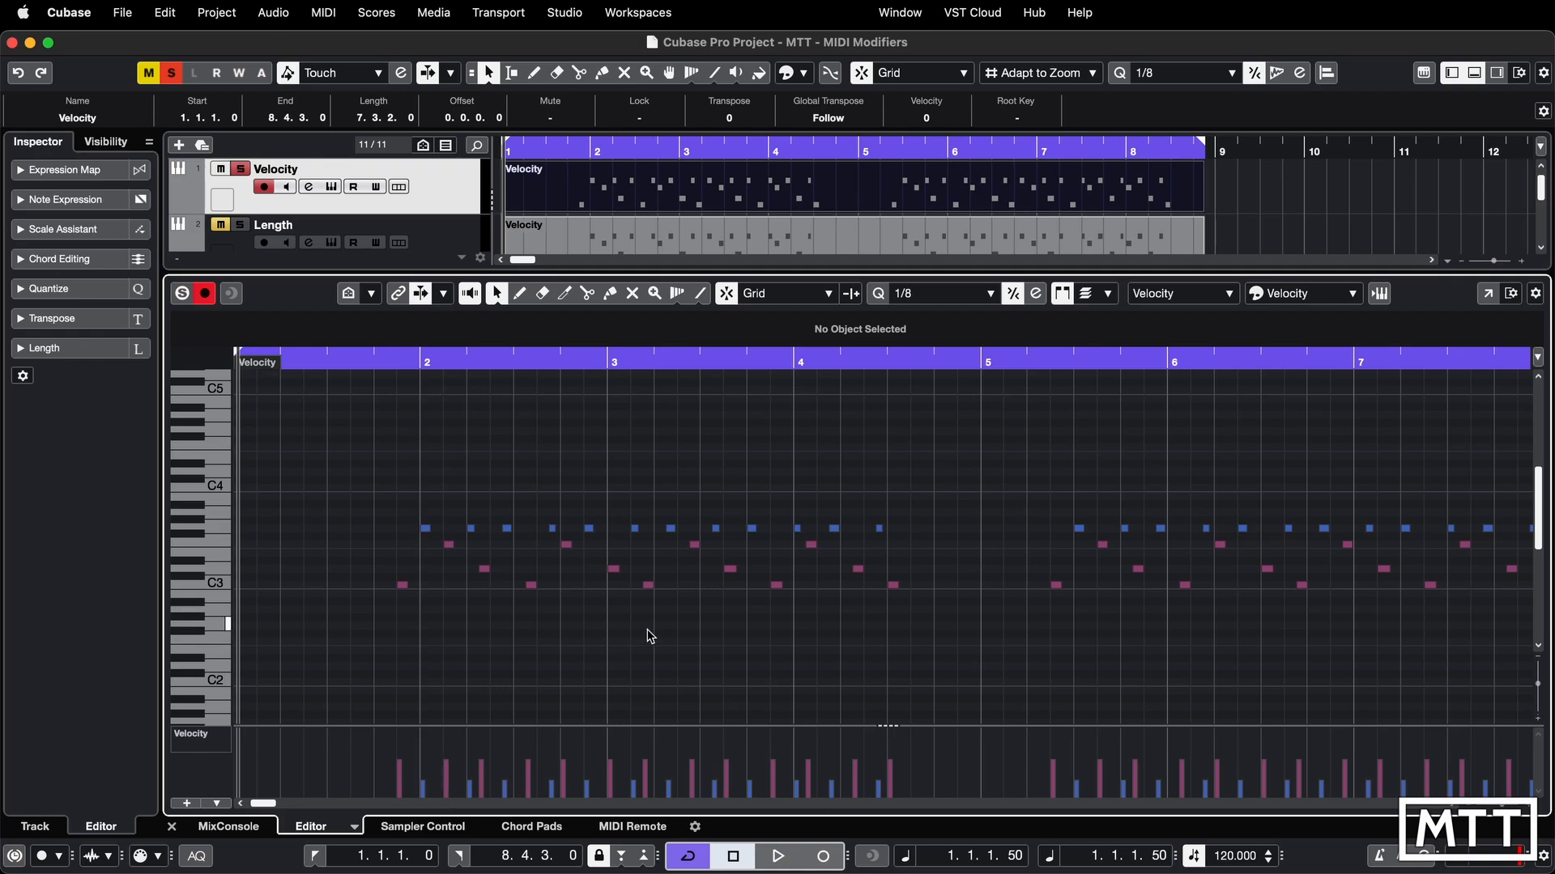
key(Return)
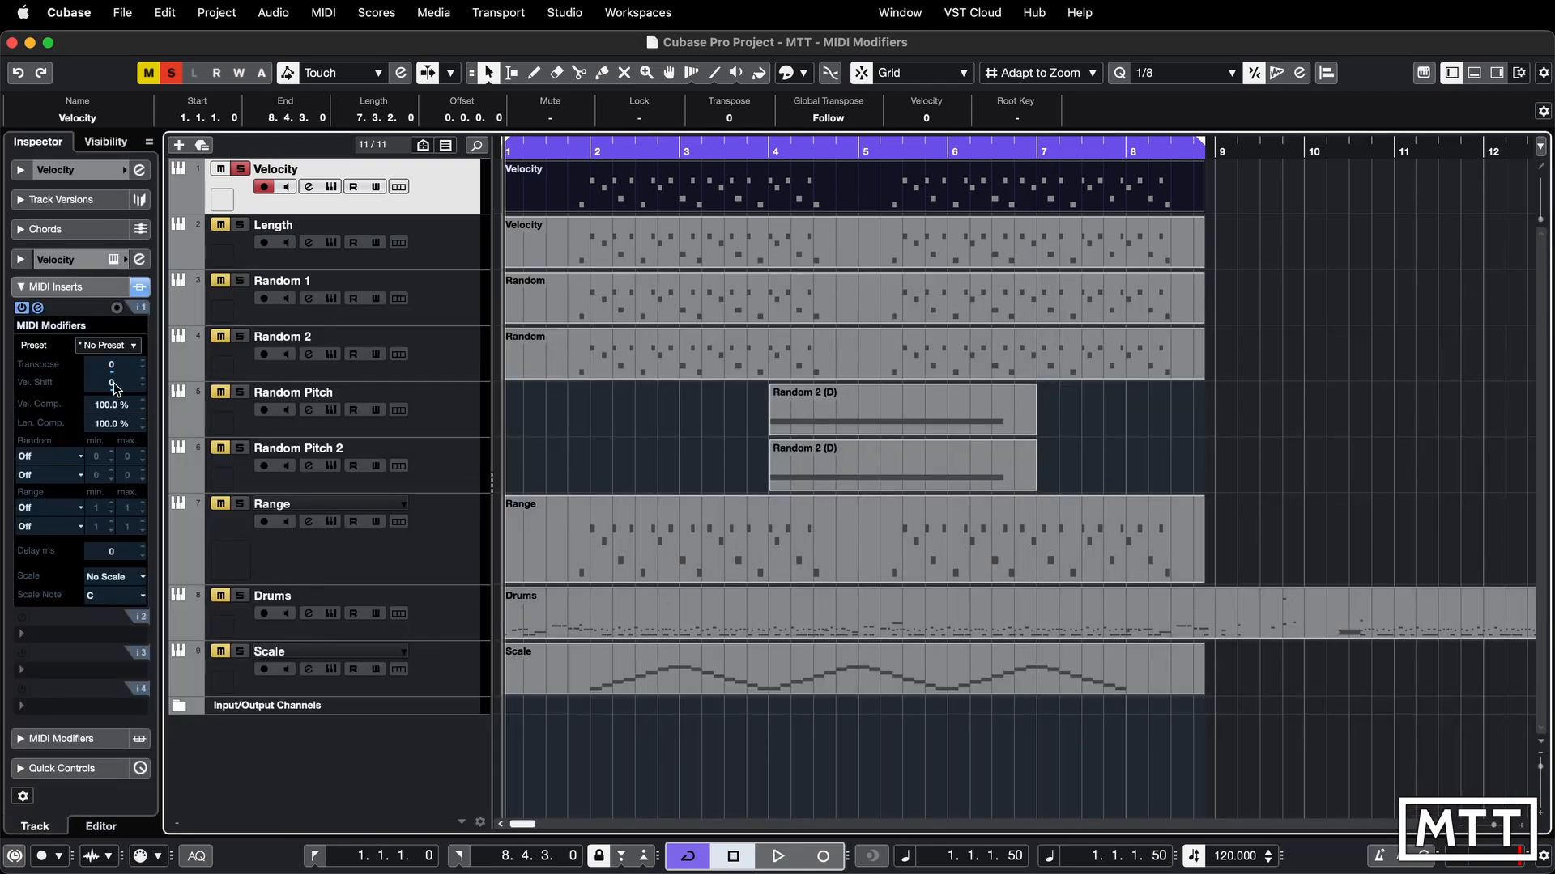
Play the Velocity track while changing Vel. Shift to -3 and up to 80, and stop playback.
key(space)
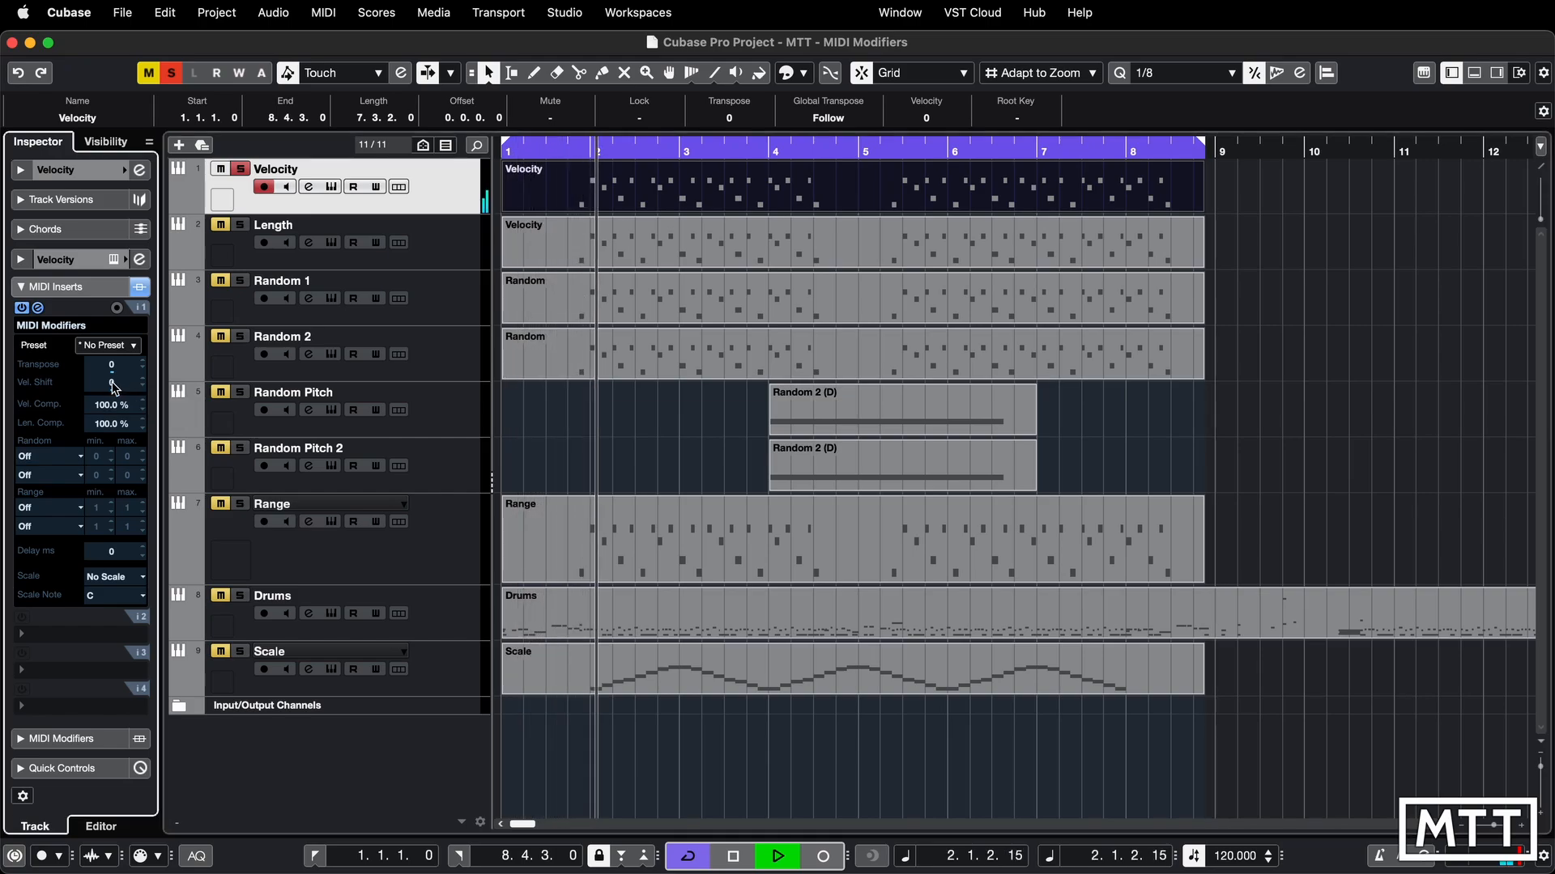
scroll(114, 386, down, 3)
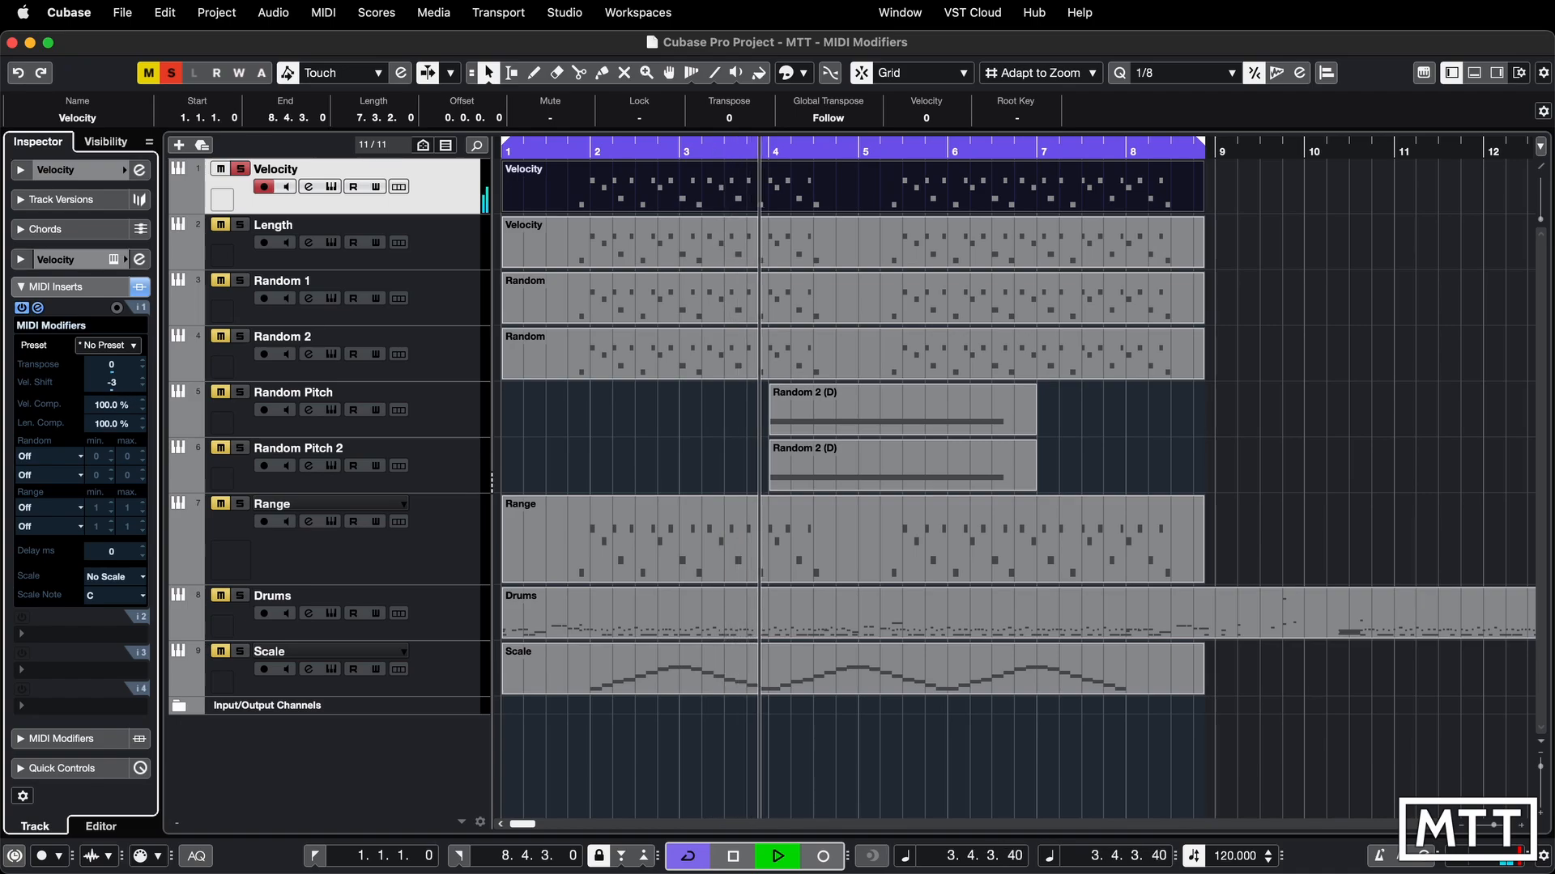
mouse_move(112, 391)
mouse_down()
mouse_move(153, 392)
mouse_move(130, 396)
mouse_up()
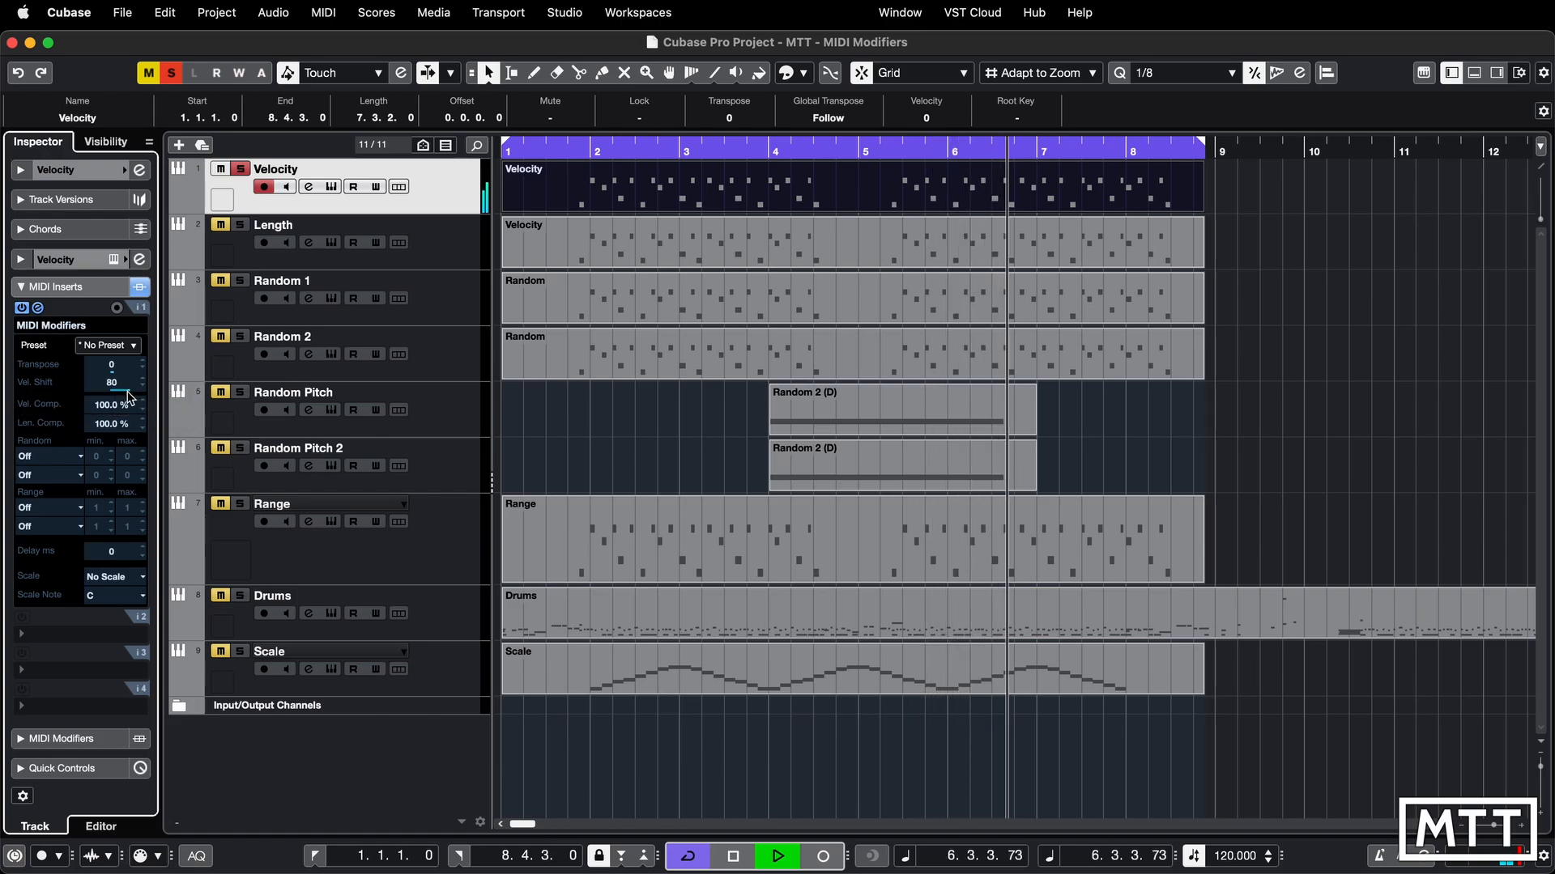
key(space)
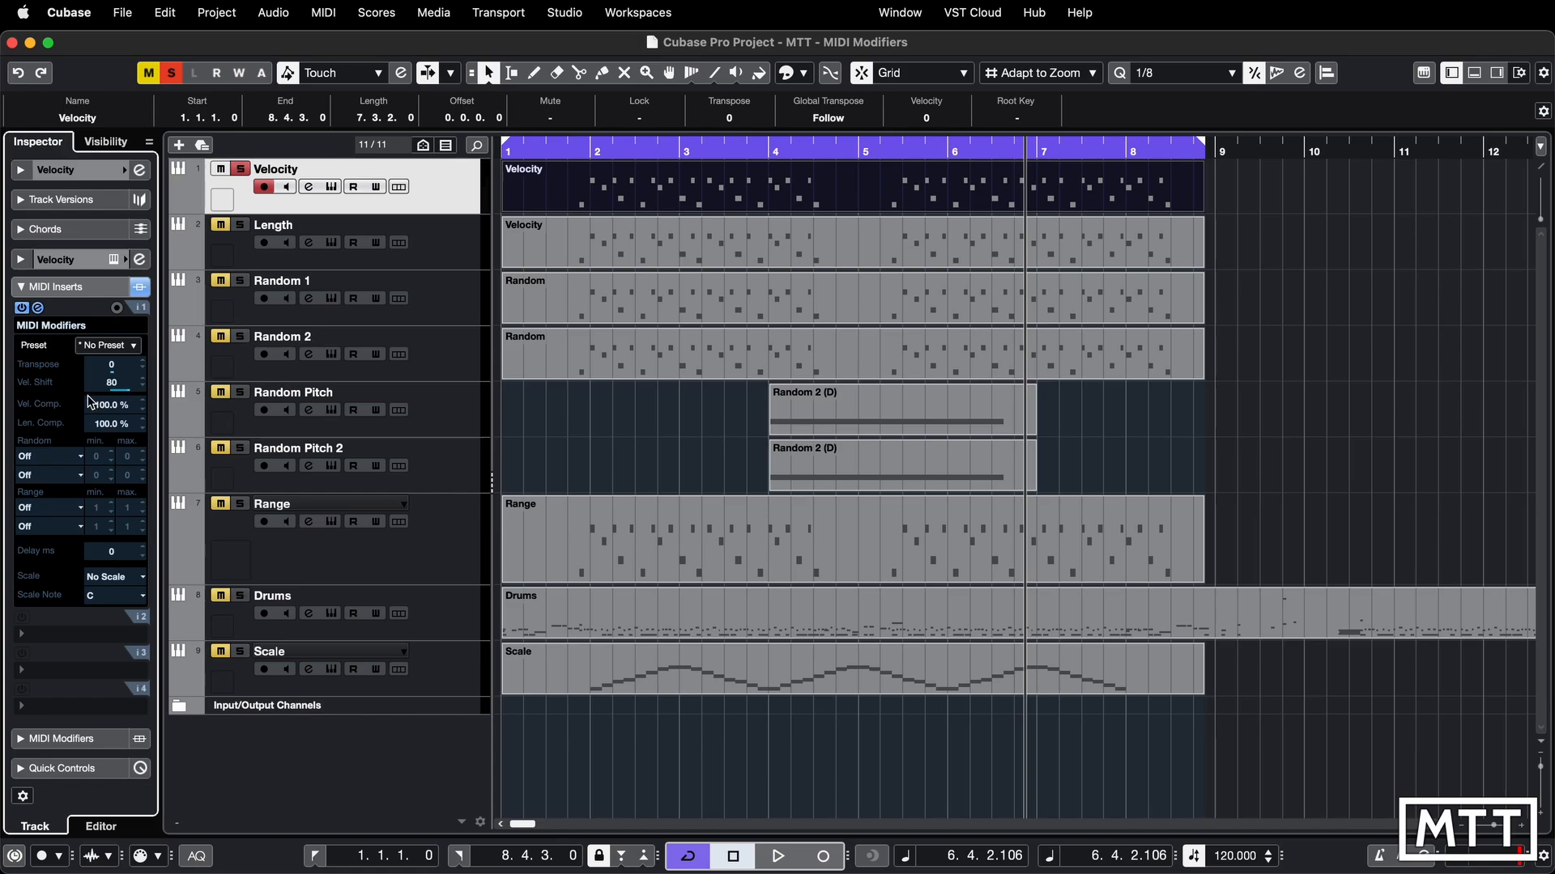
Lower the insert's Vel. Shift to -77 and return the playback position to the project start.
click(127, 402)
drag(156, 404, 58, 405)
key(KP_Decimal)
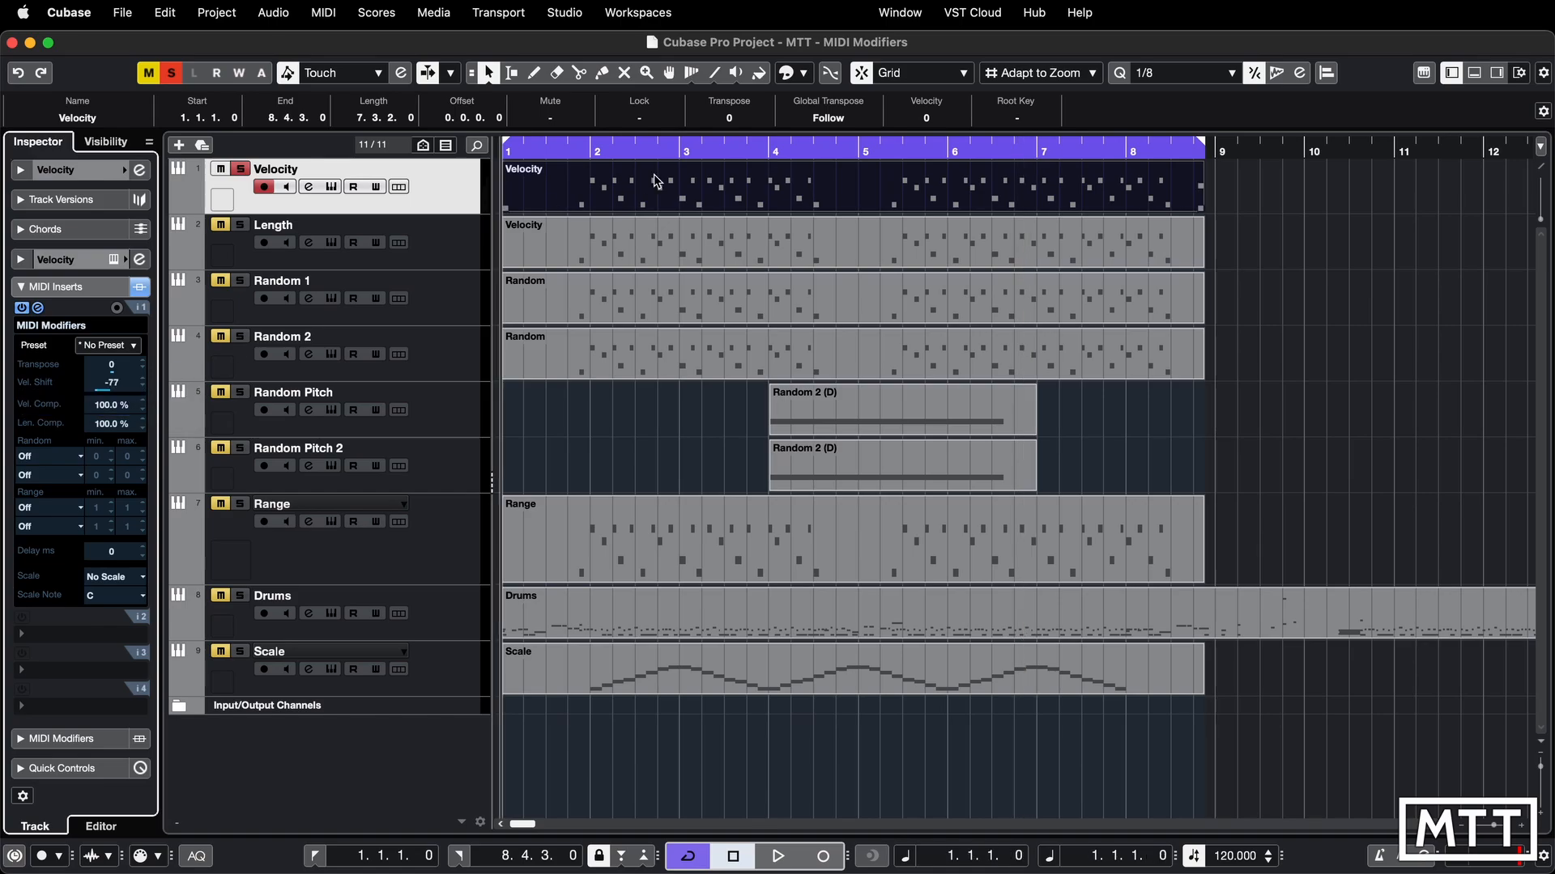
Check the stored note velocities of the Velocity part in the Key Editor again, and close it.
double_click(664, 186)
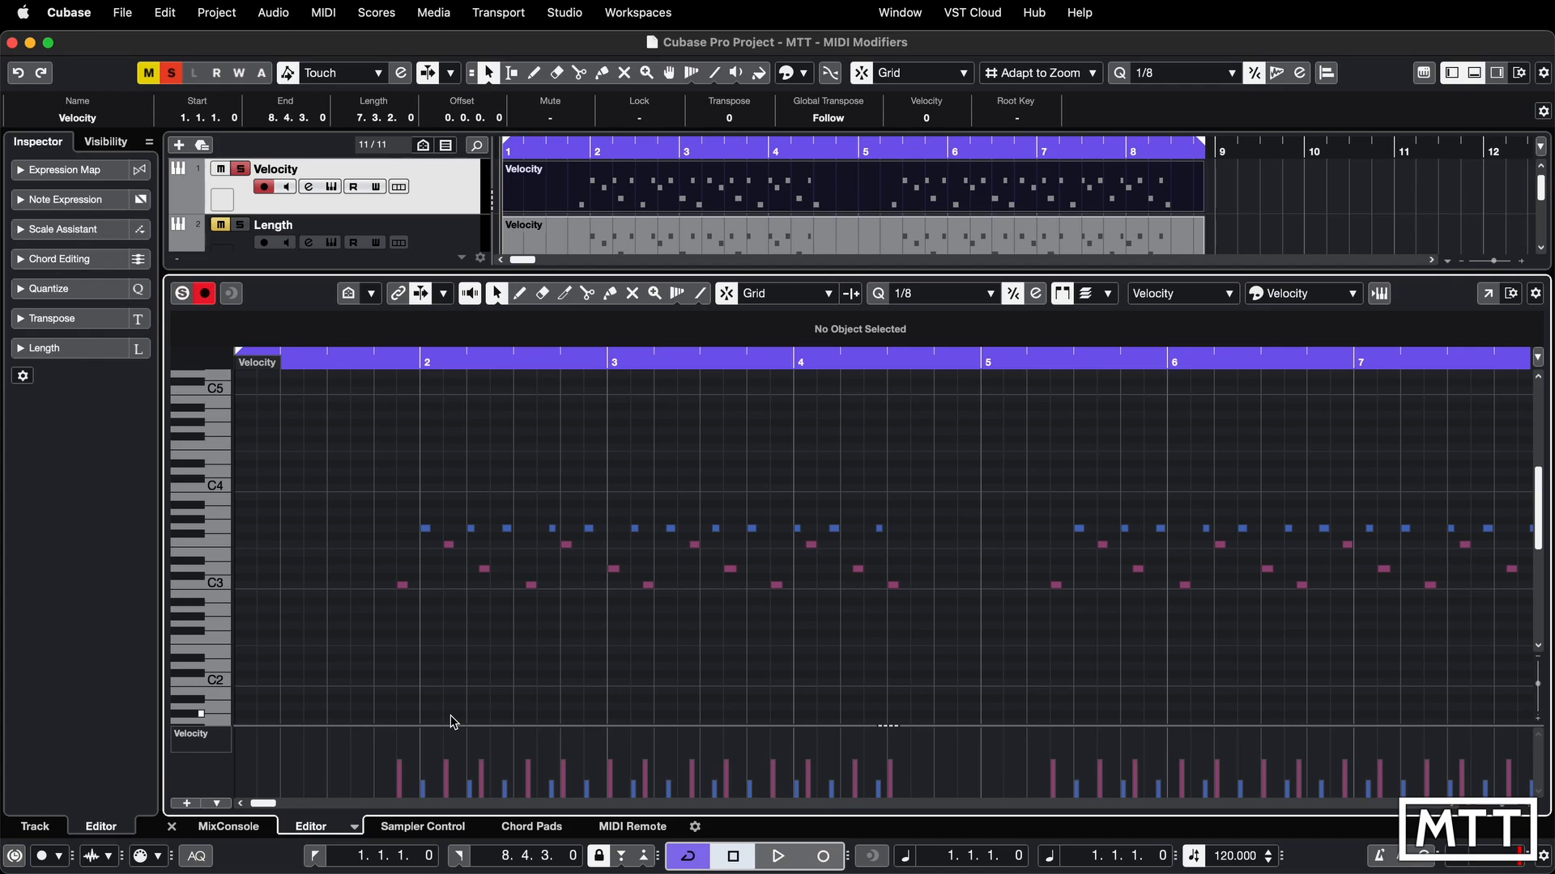
key(Return)
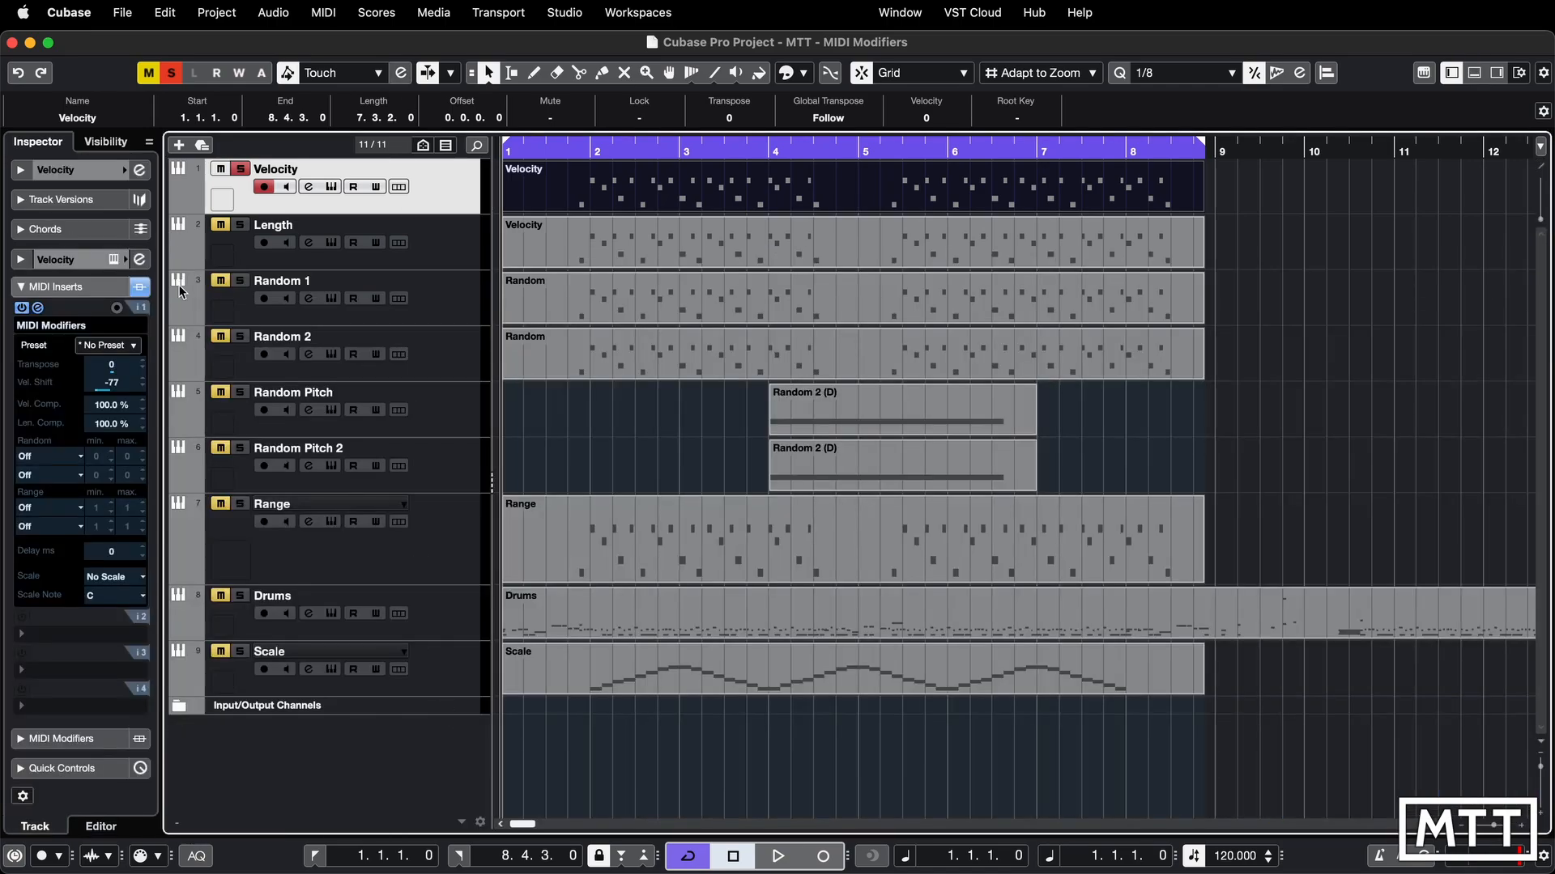
Set the MIDI Modifiers insert's Vel. Shift to -40 and play the Velocity track from the start.
double_click(115, 385)
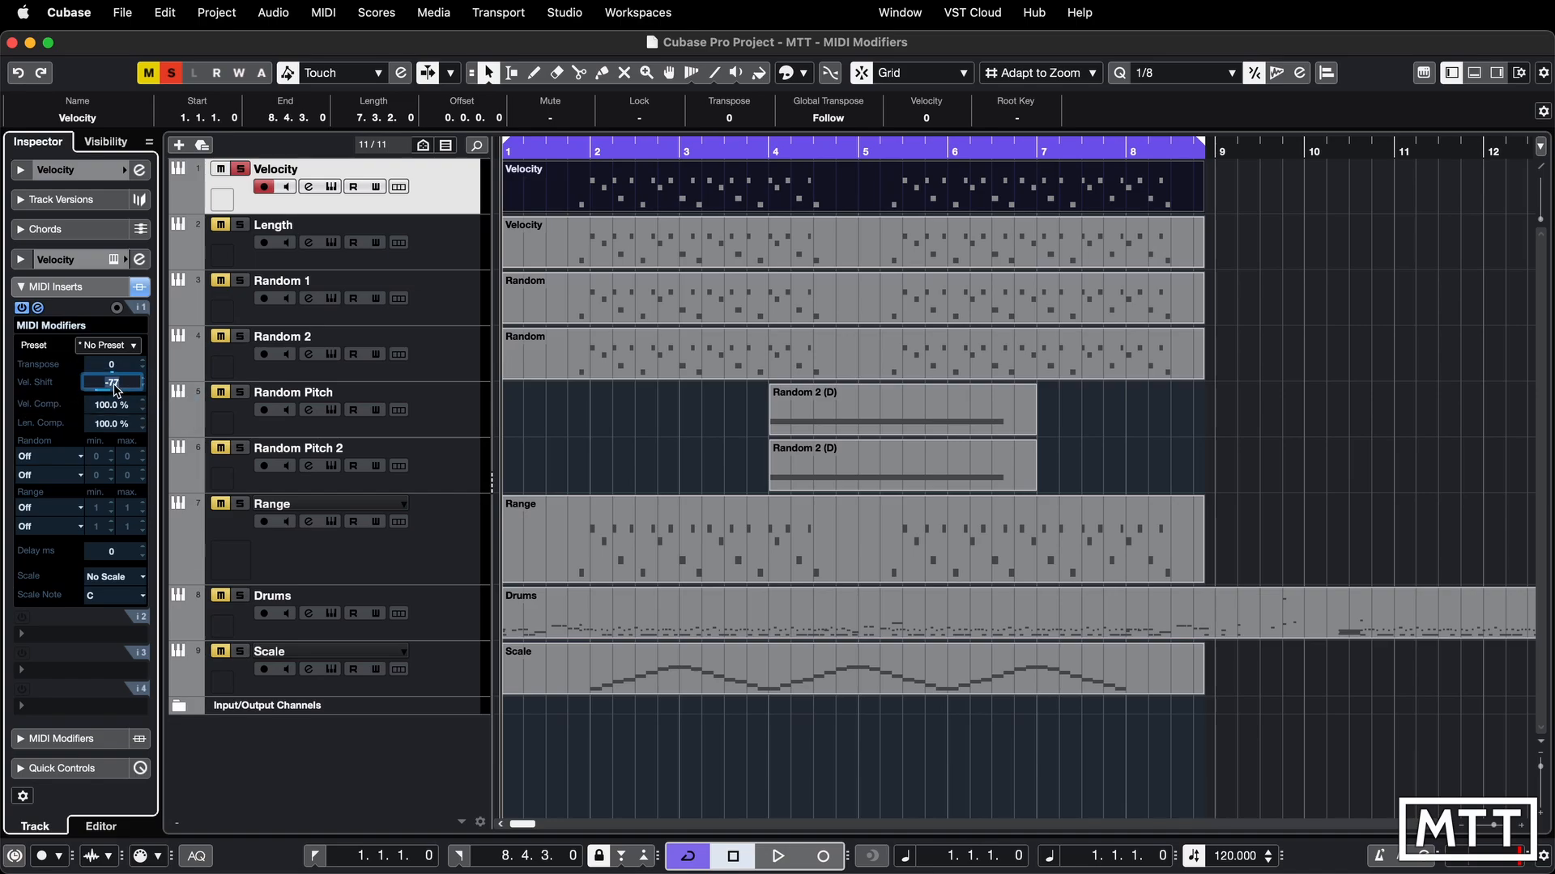
text(-40)
key(Return)
key(space)
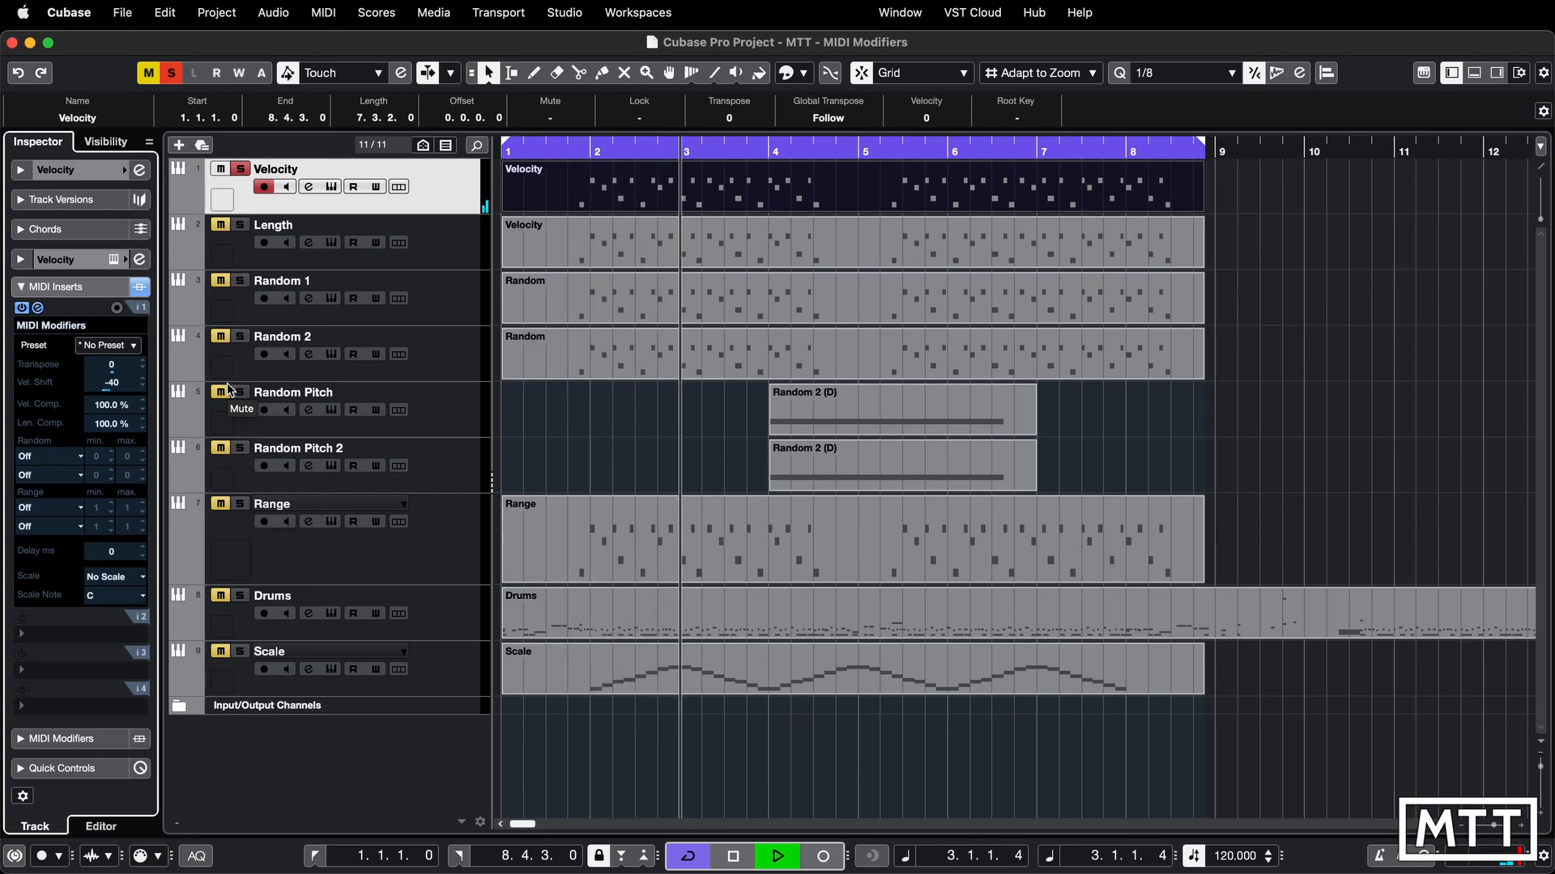
Stop playback and set the MIDI Modifiers insert's Vel. Shift back to 0.
key(space)
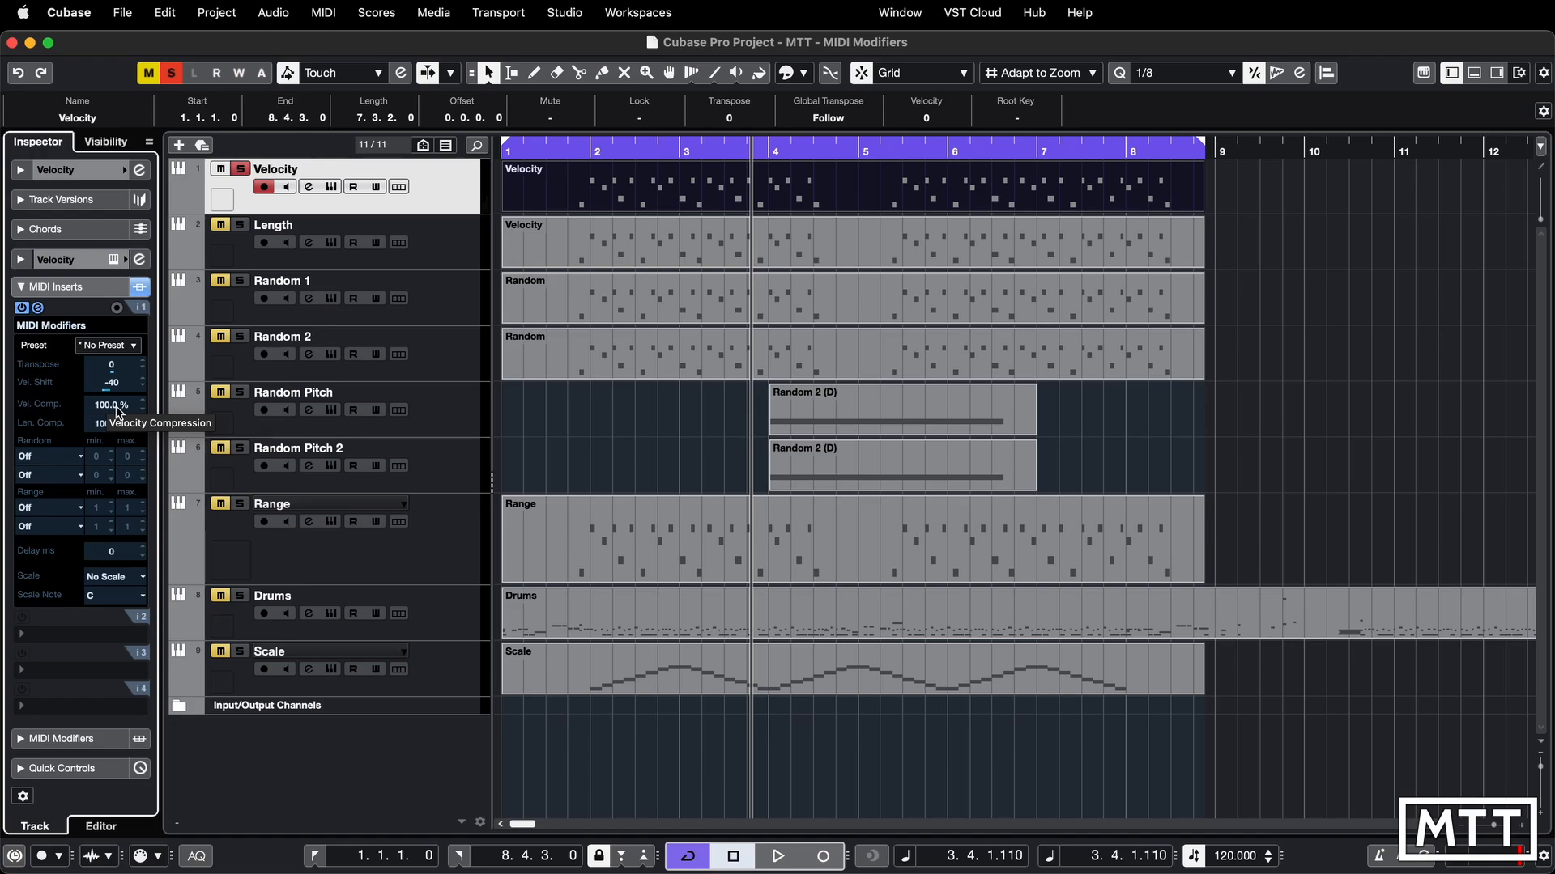
double_click(115, 383)
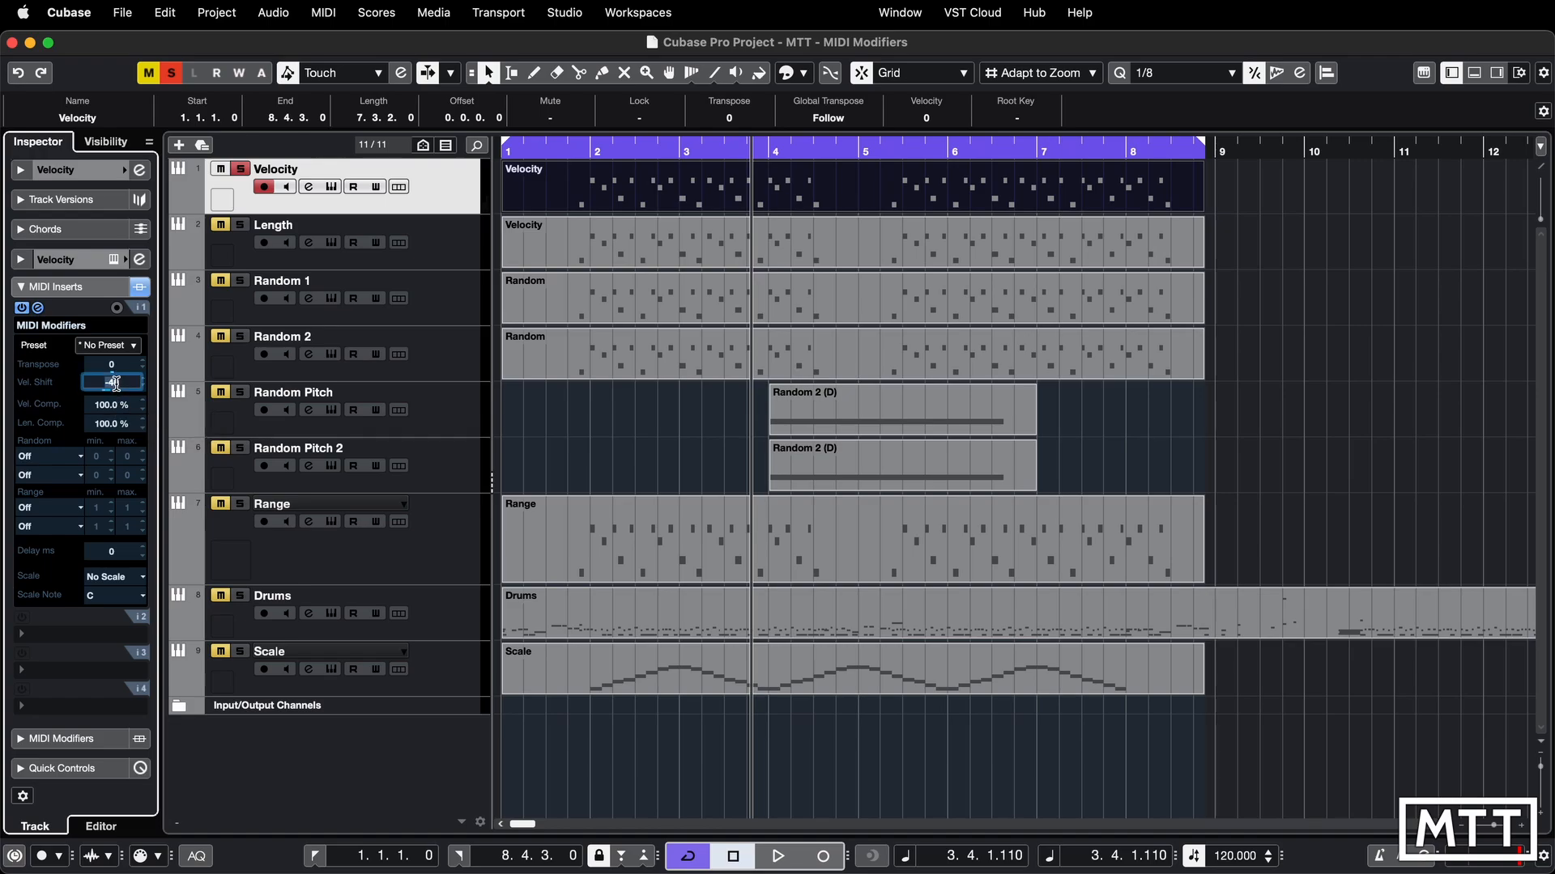
text(0)
key(Return)
Add the MIDI Monitor effect in the second MIDI insert slot of the Velocity track and hide the project window's Status Line.
click(47, 640)
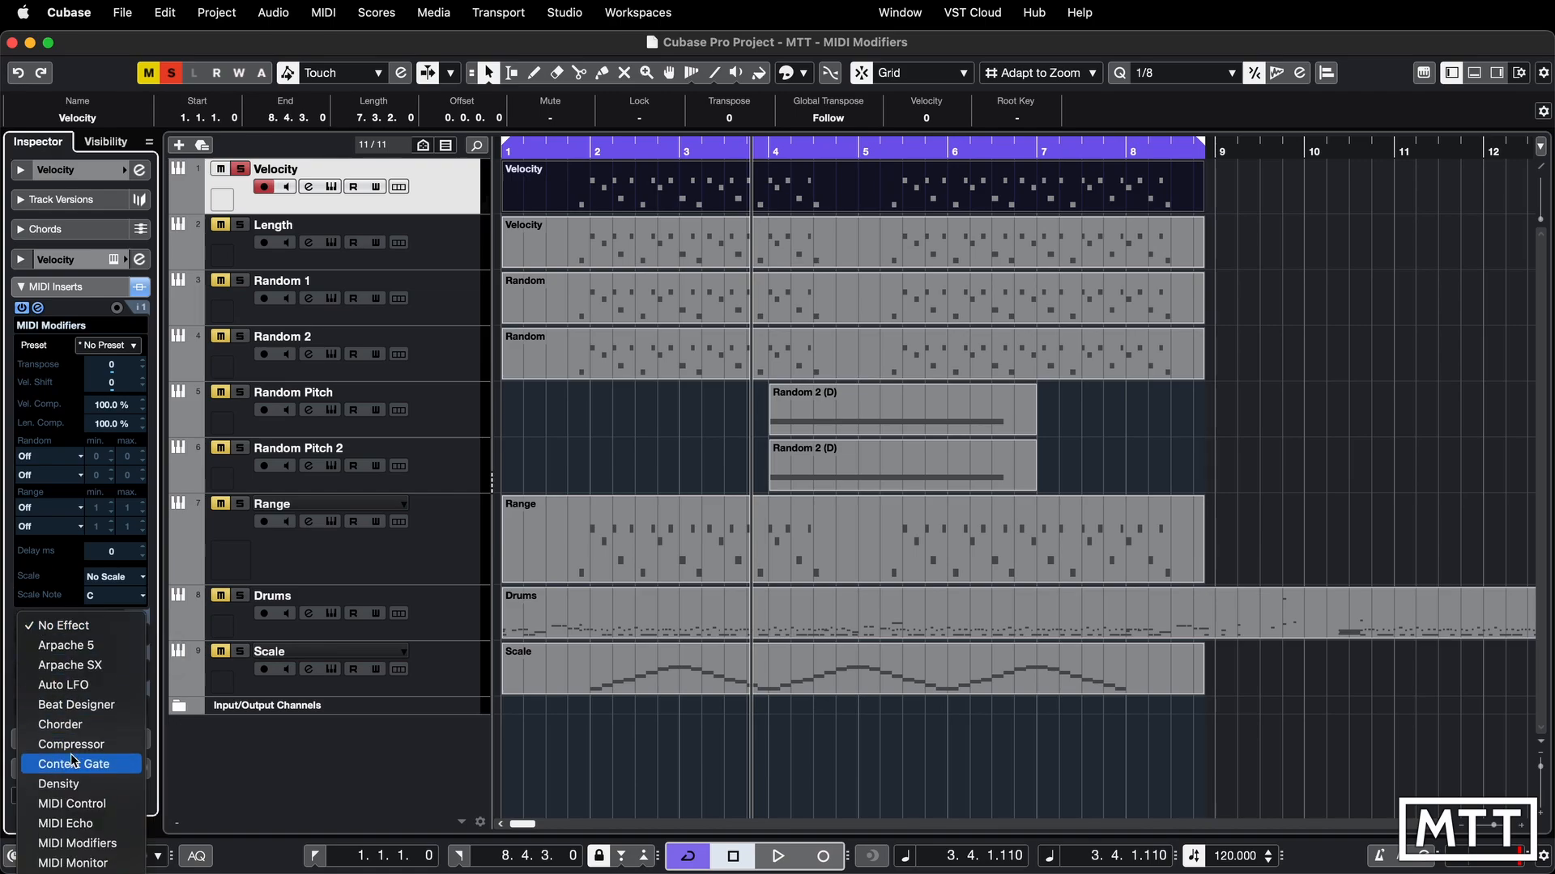
click(70, 863)
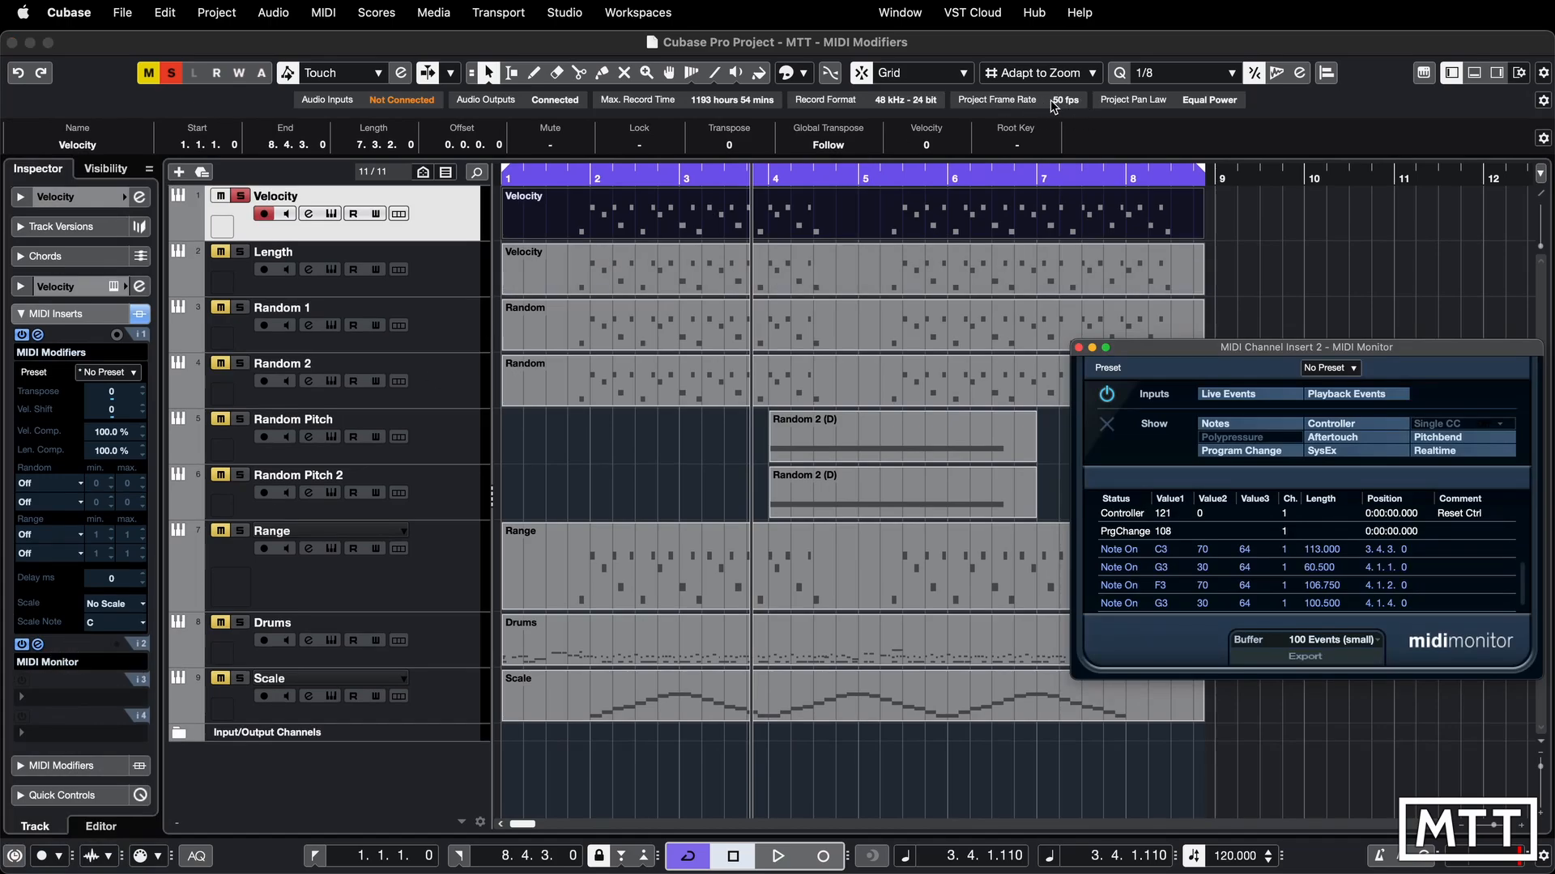
click(1520, 72)
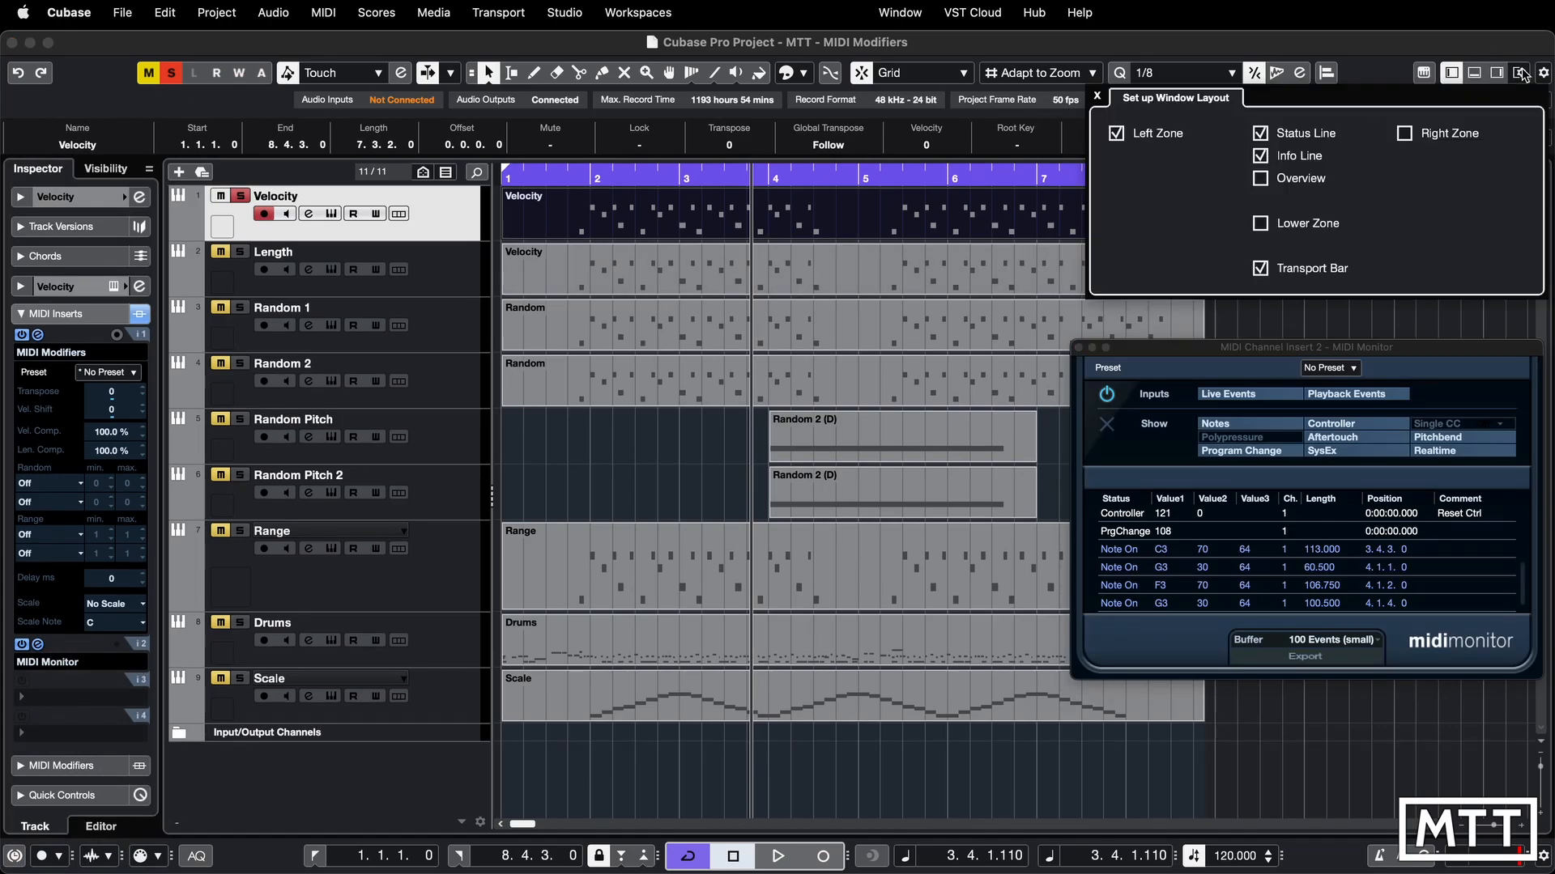
click(1309, 129)
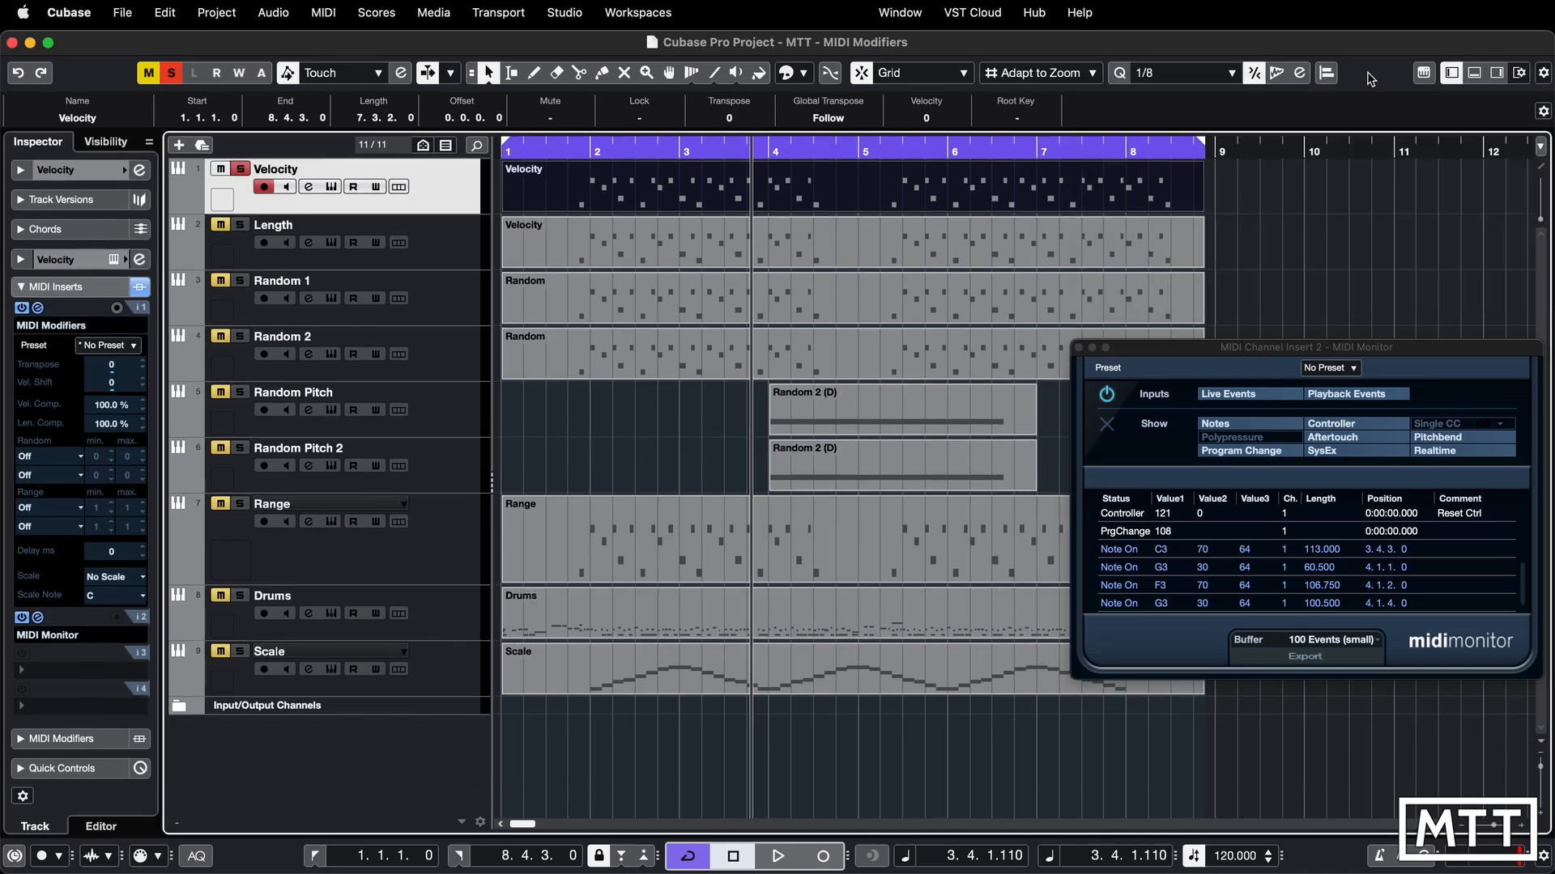
Move the MIDI Monitor window higher over the tracks and check its Always on Top option.
drag(1251, 347, 1207, 251)
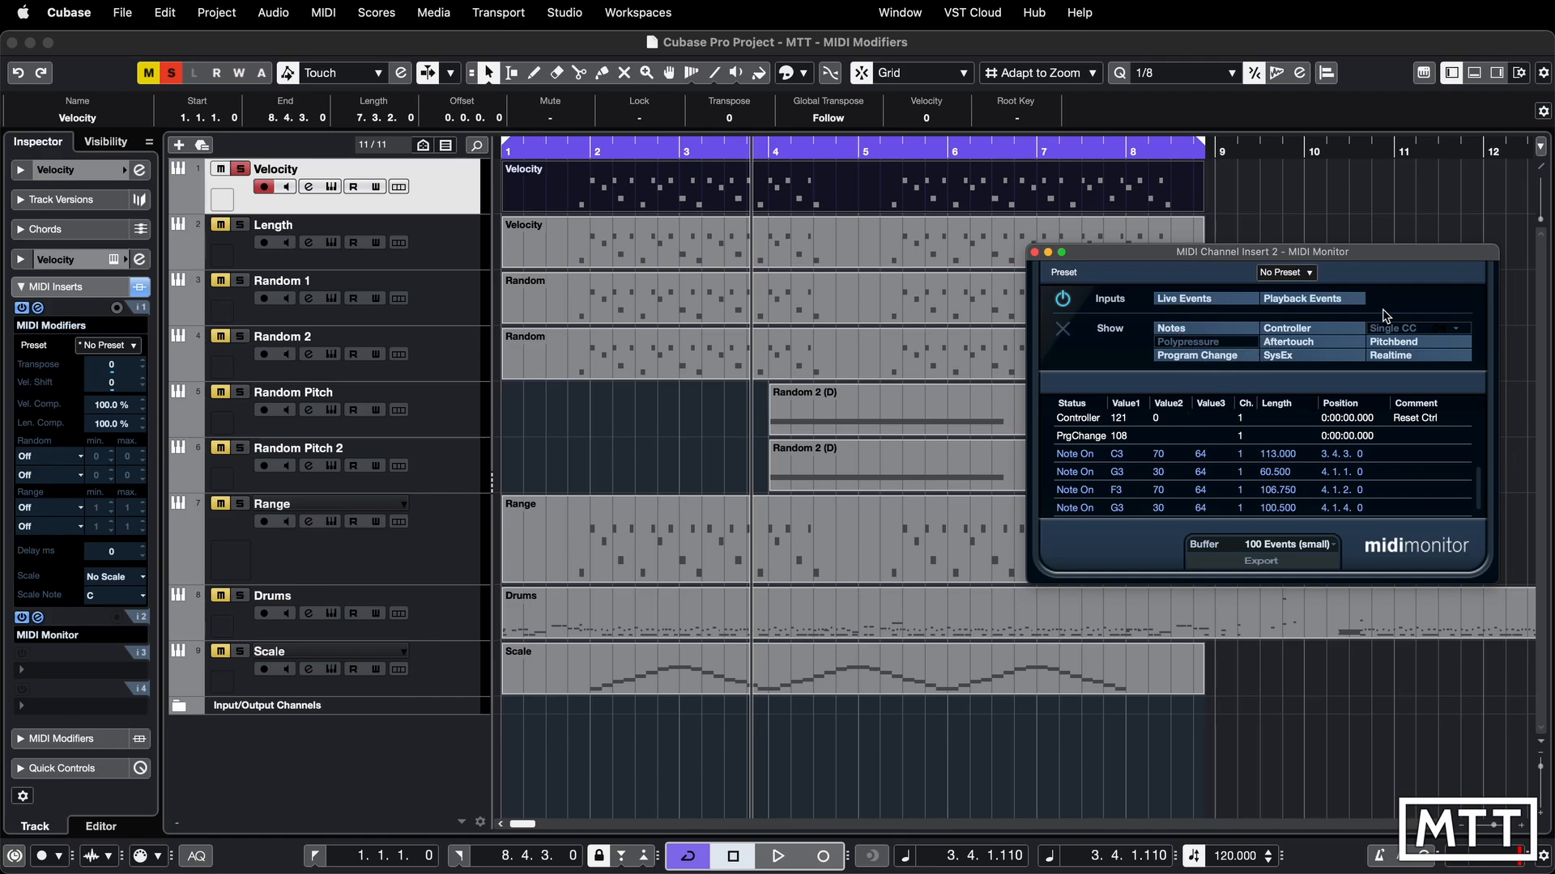
right_click(1379, 278)
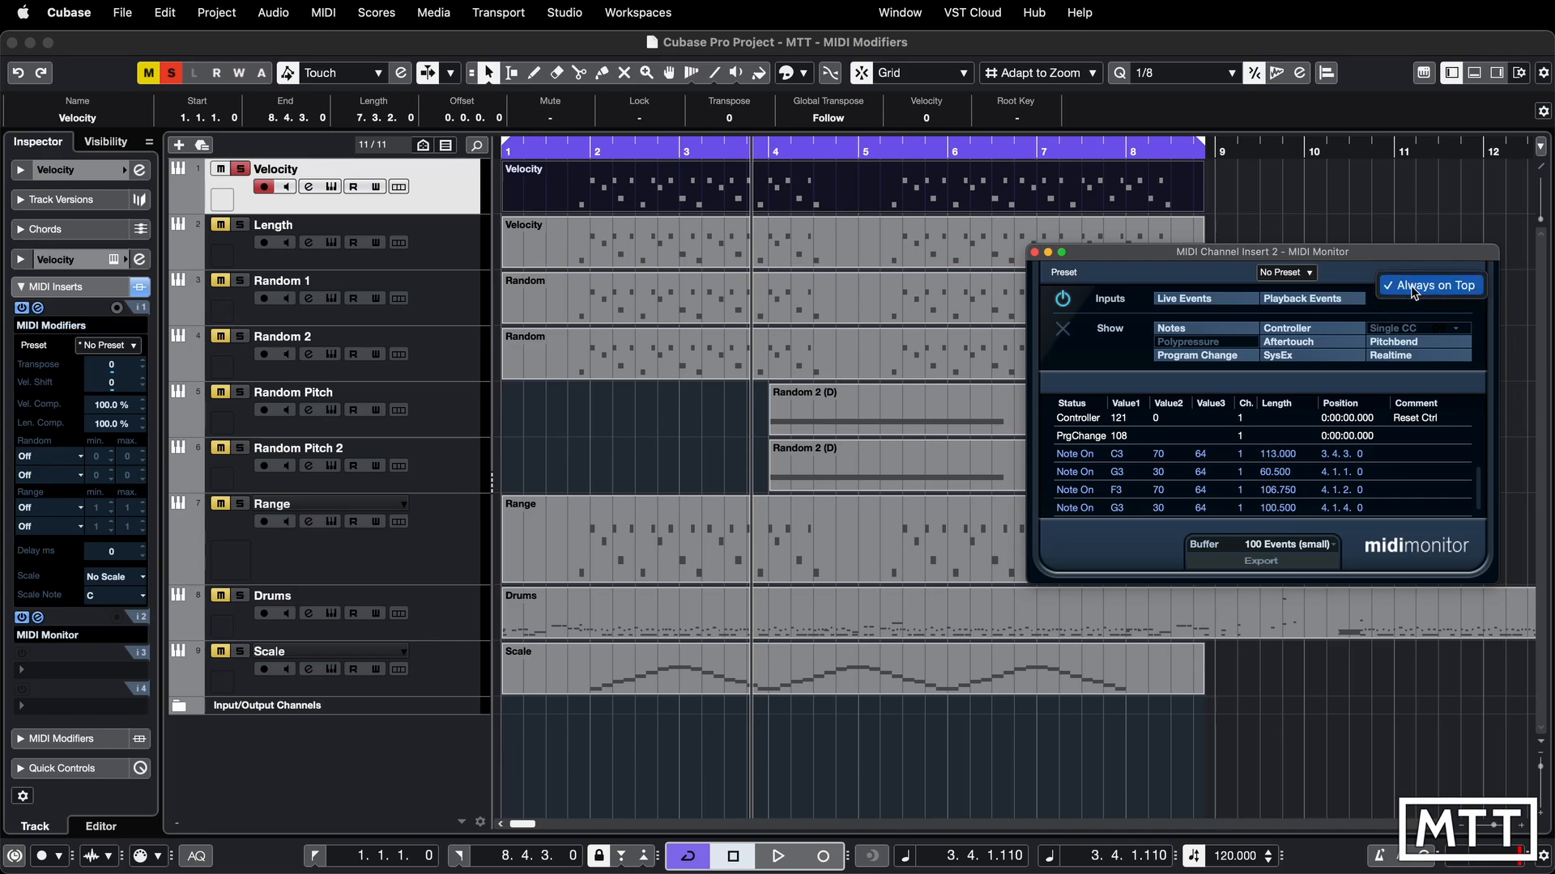
click(1419, 288)
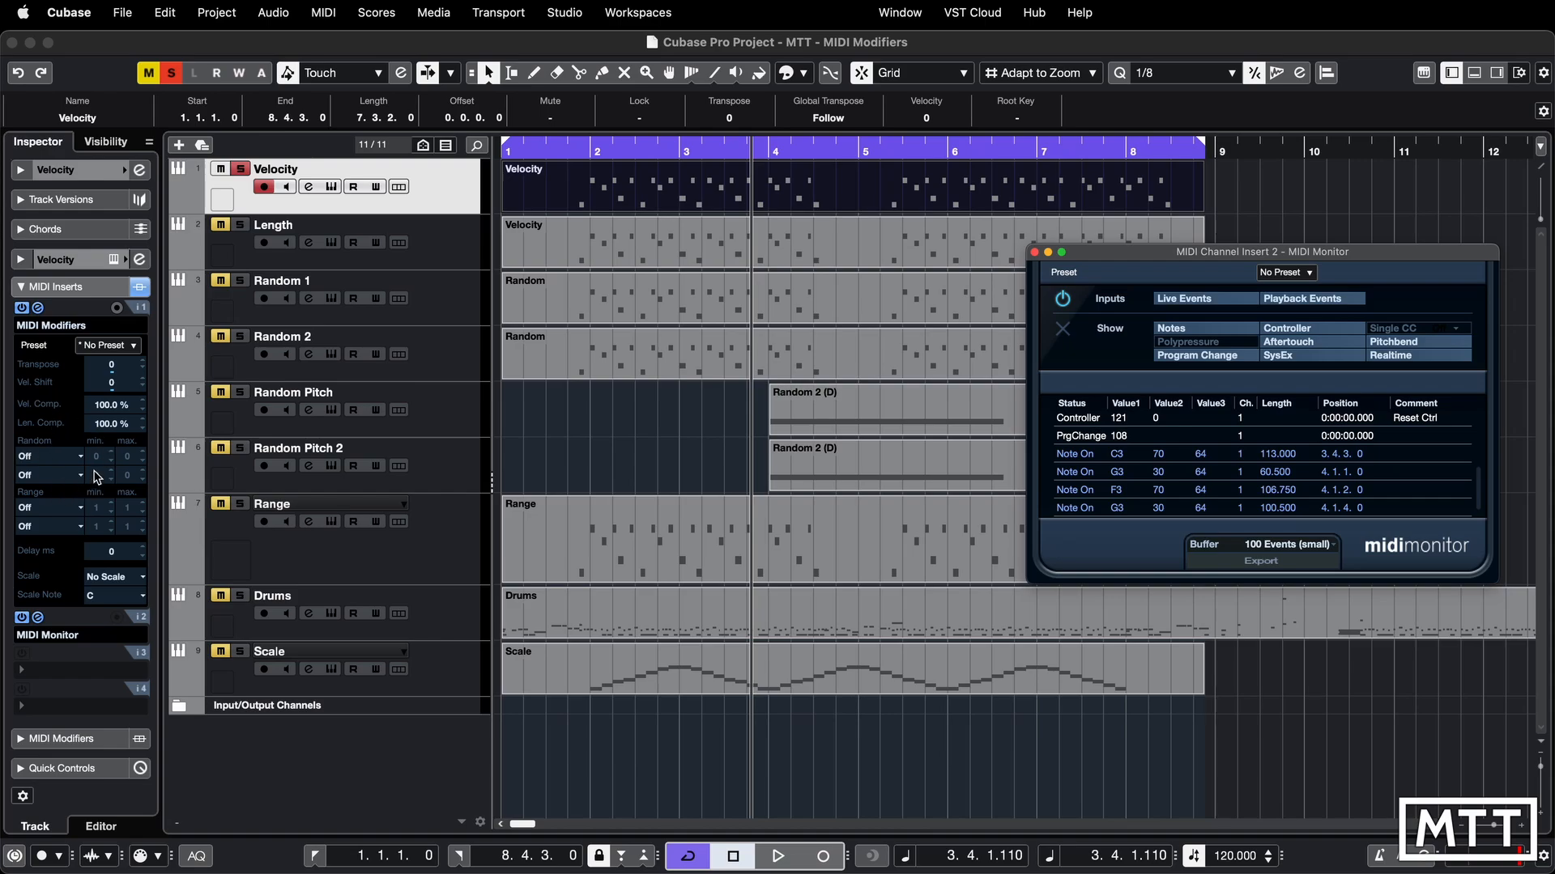
Limit the MIDI Monitor to Notes by turning off Controller, Aftertouch, SysEx, Program Change, Realtime and Pitchbend.
click(1289, 328)
click(1289, 342)
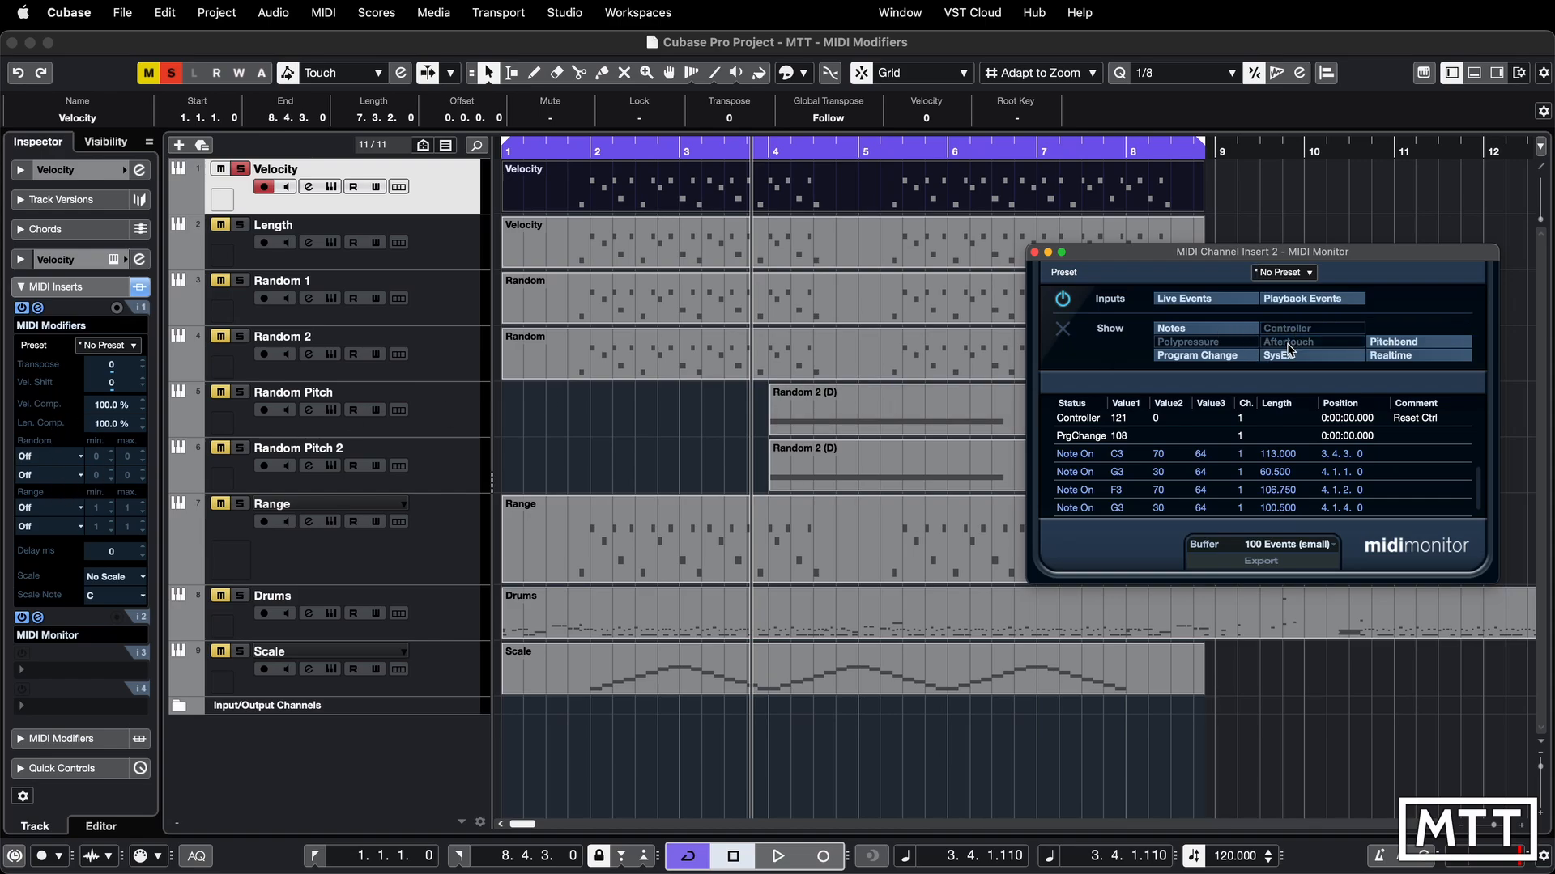
click(1290, 356)
click(1230, 357)
click(1408, 356)
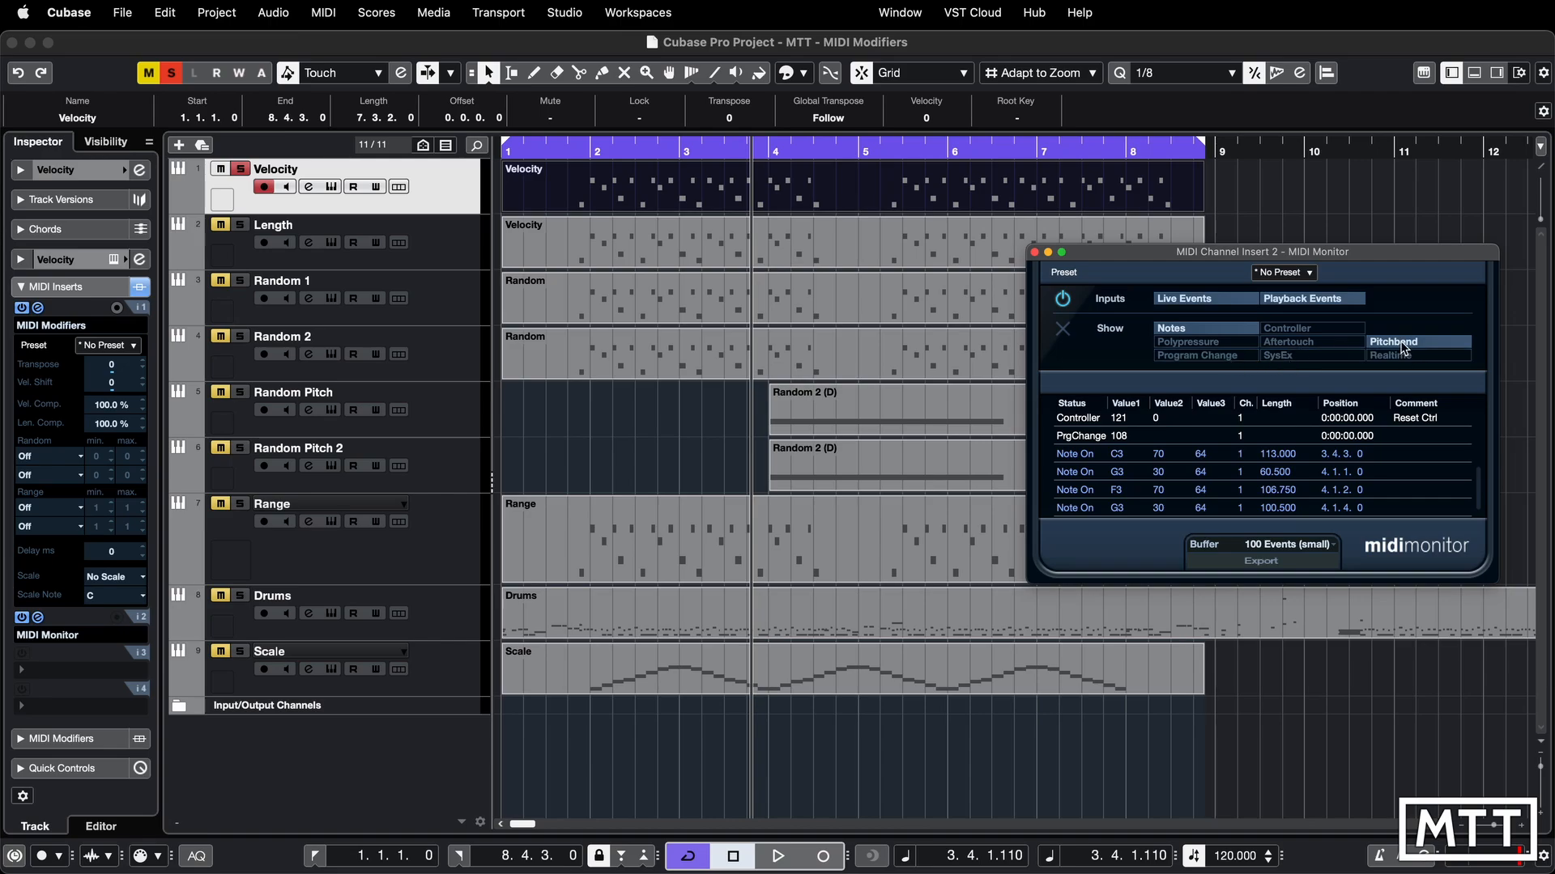
click(1403, 347)
Play the Velocity track from the project start and set the MIDI Modifiers insert's Vel. Comp. to 150% during playback.
key(Home)
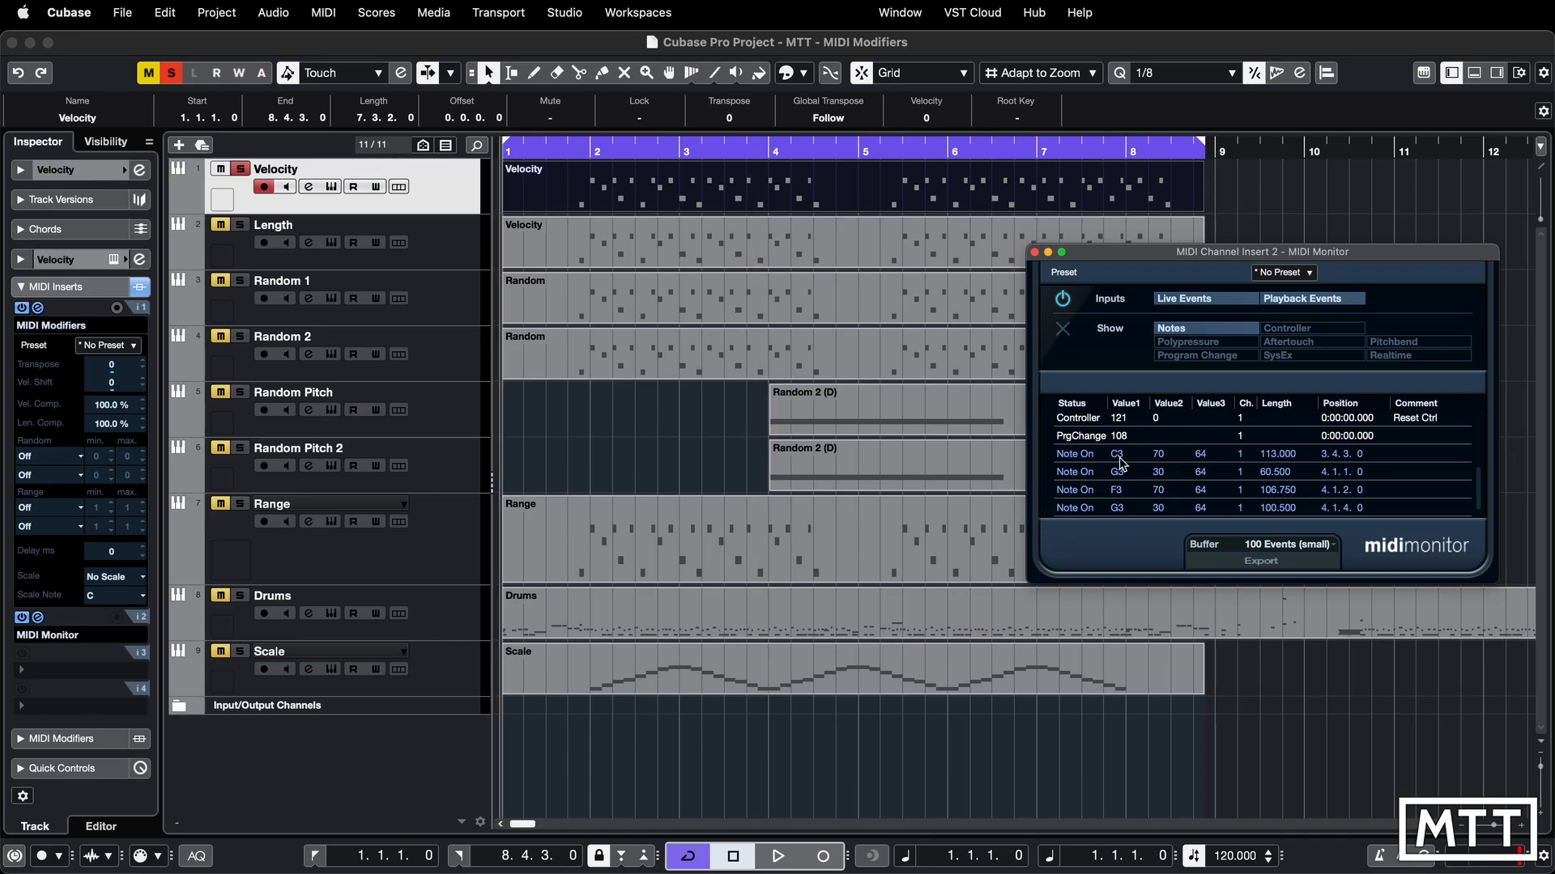
key(space)
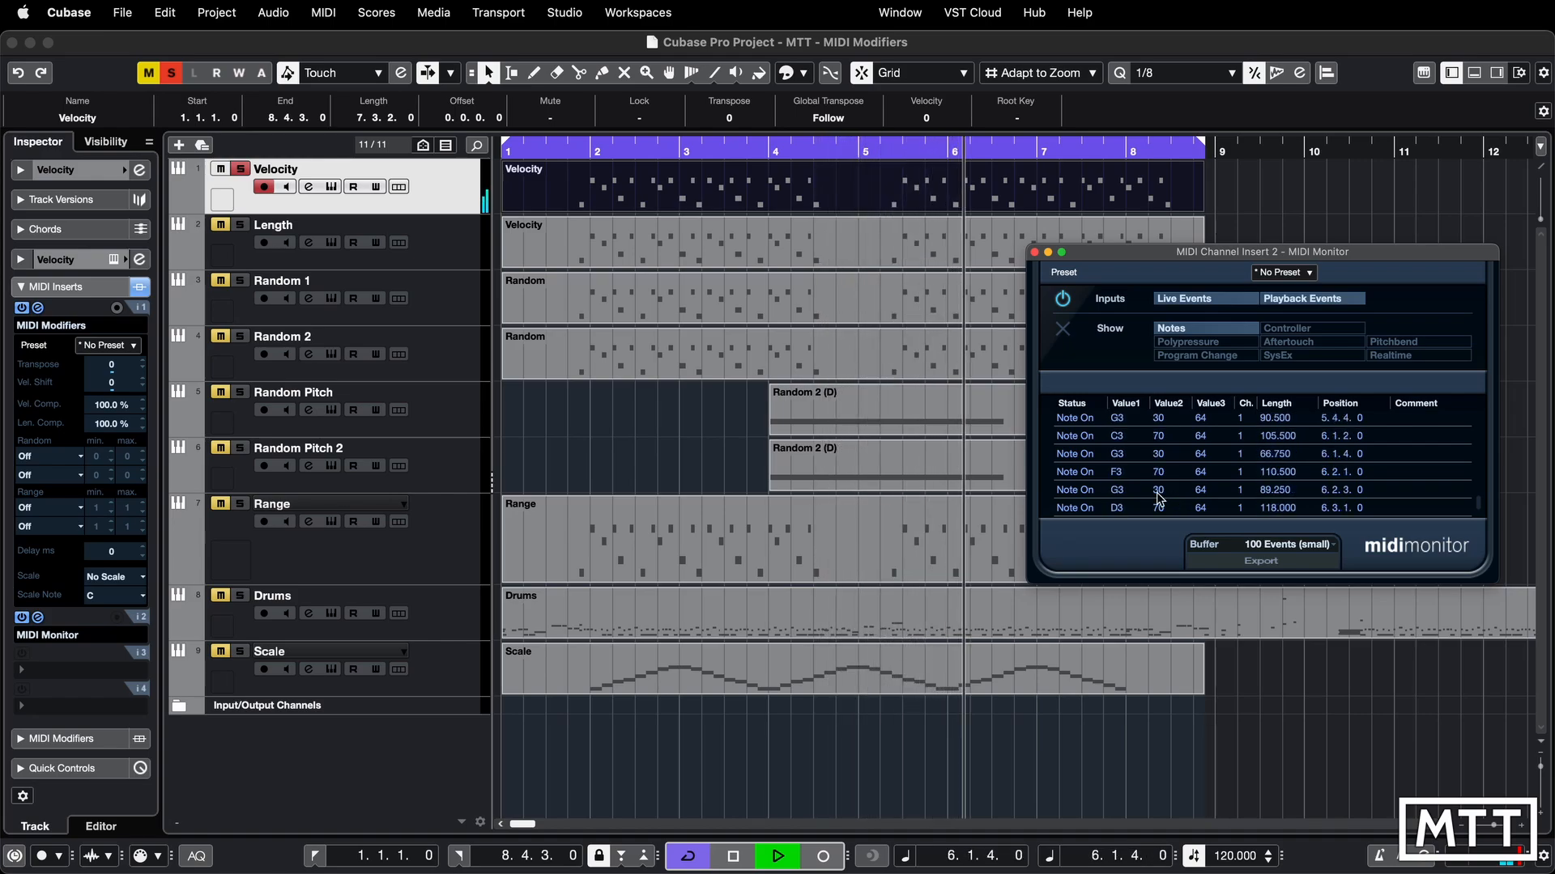
double_click(111, 405)
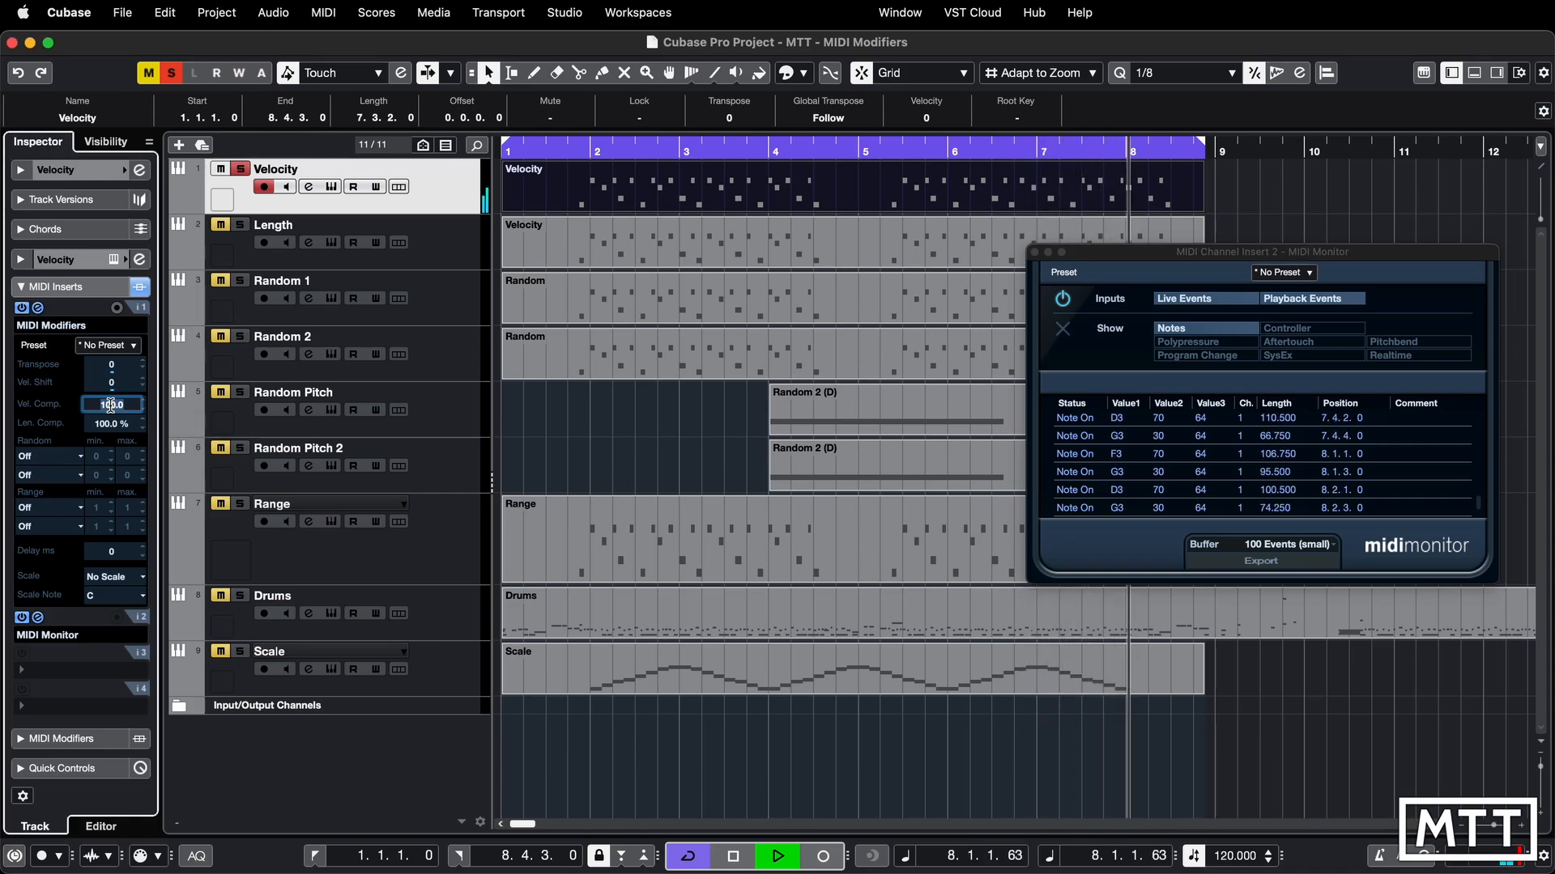
text(150)
key(Return)
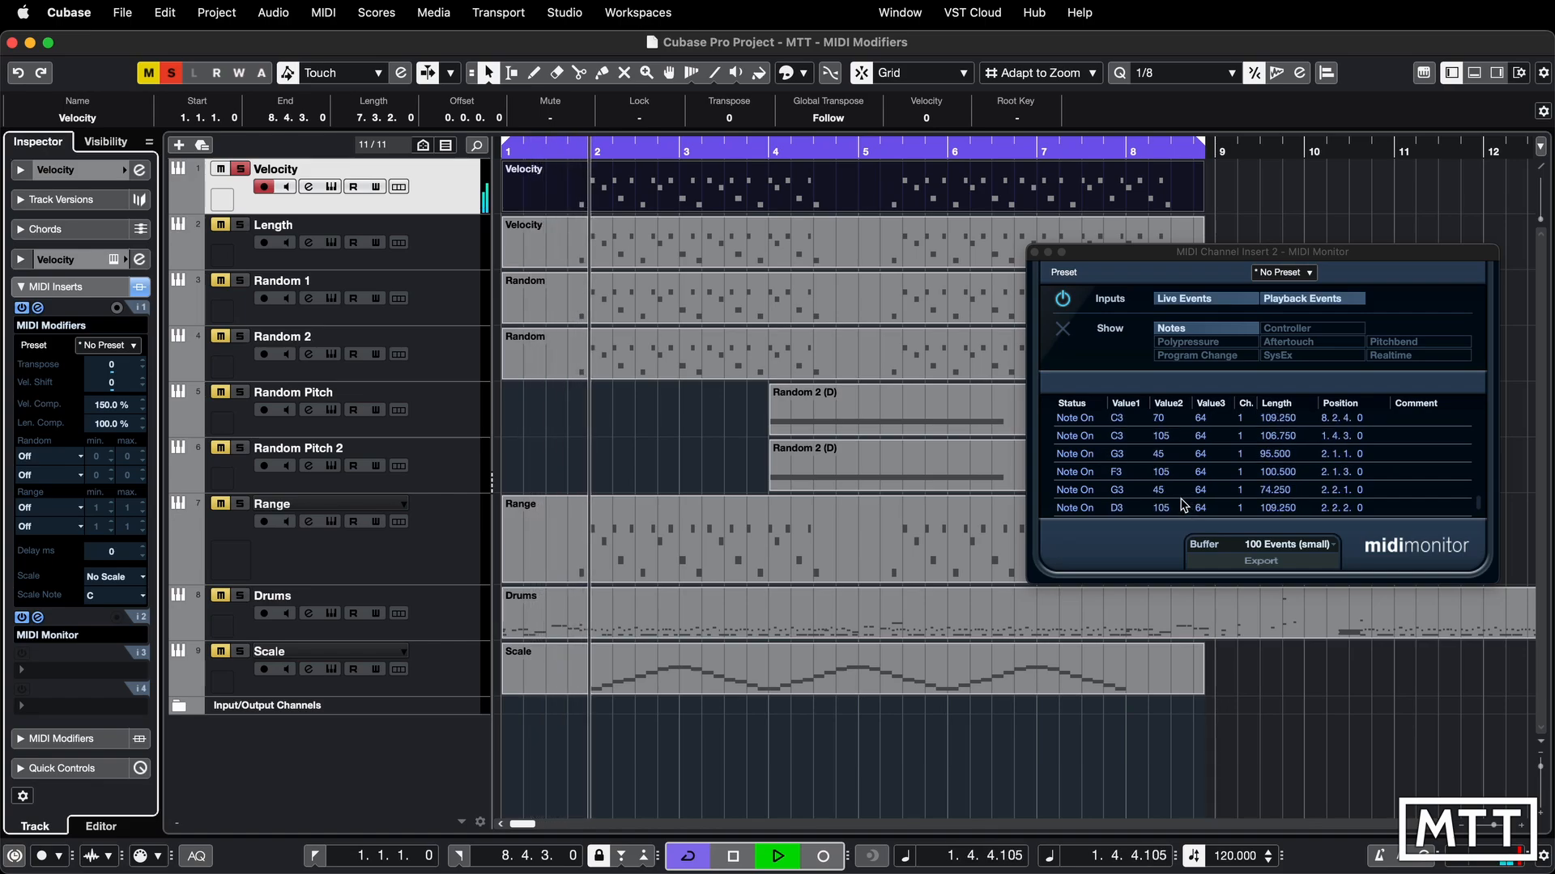
Pause and resume playback, stop it, and examine the note velocities logged in the MIDI Monitor's event list.
key(space)
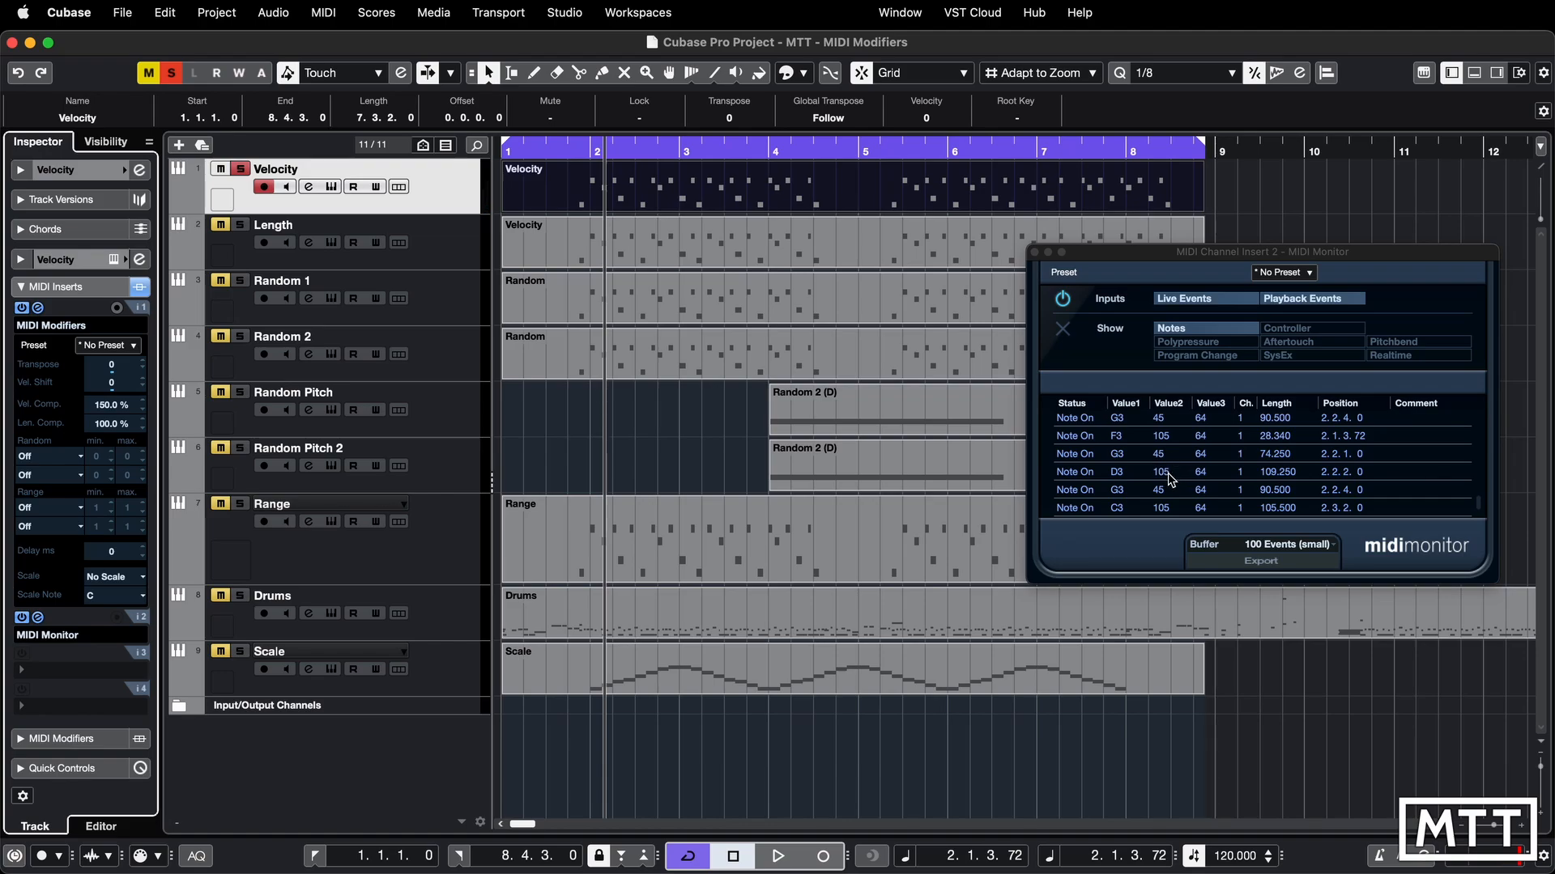
key(space)
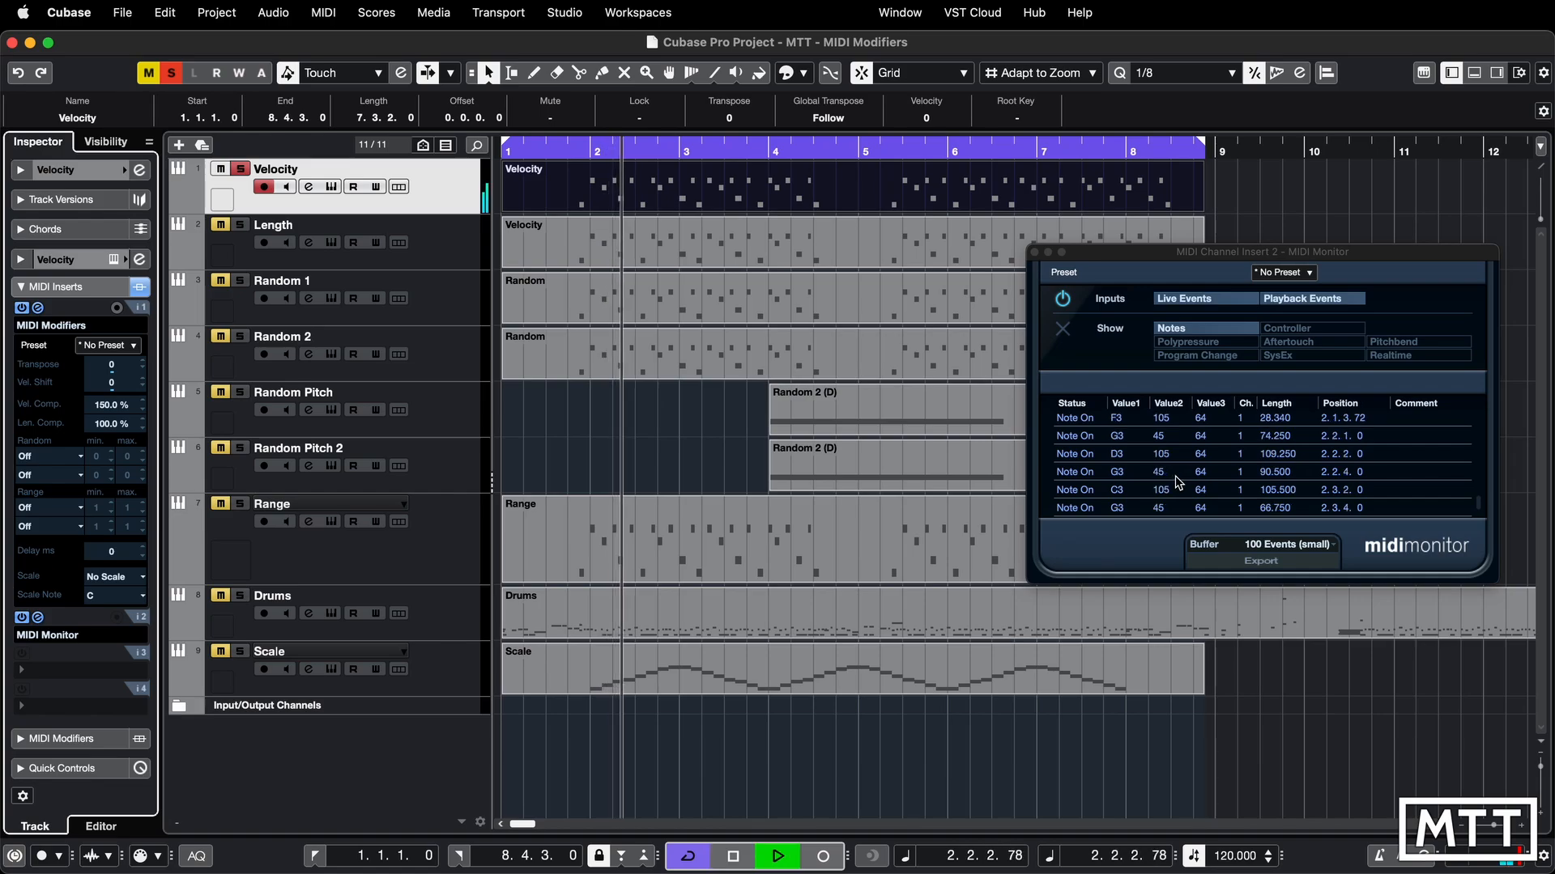
key(space)
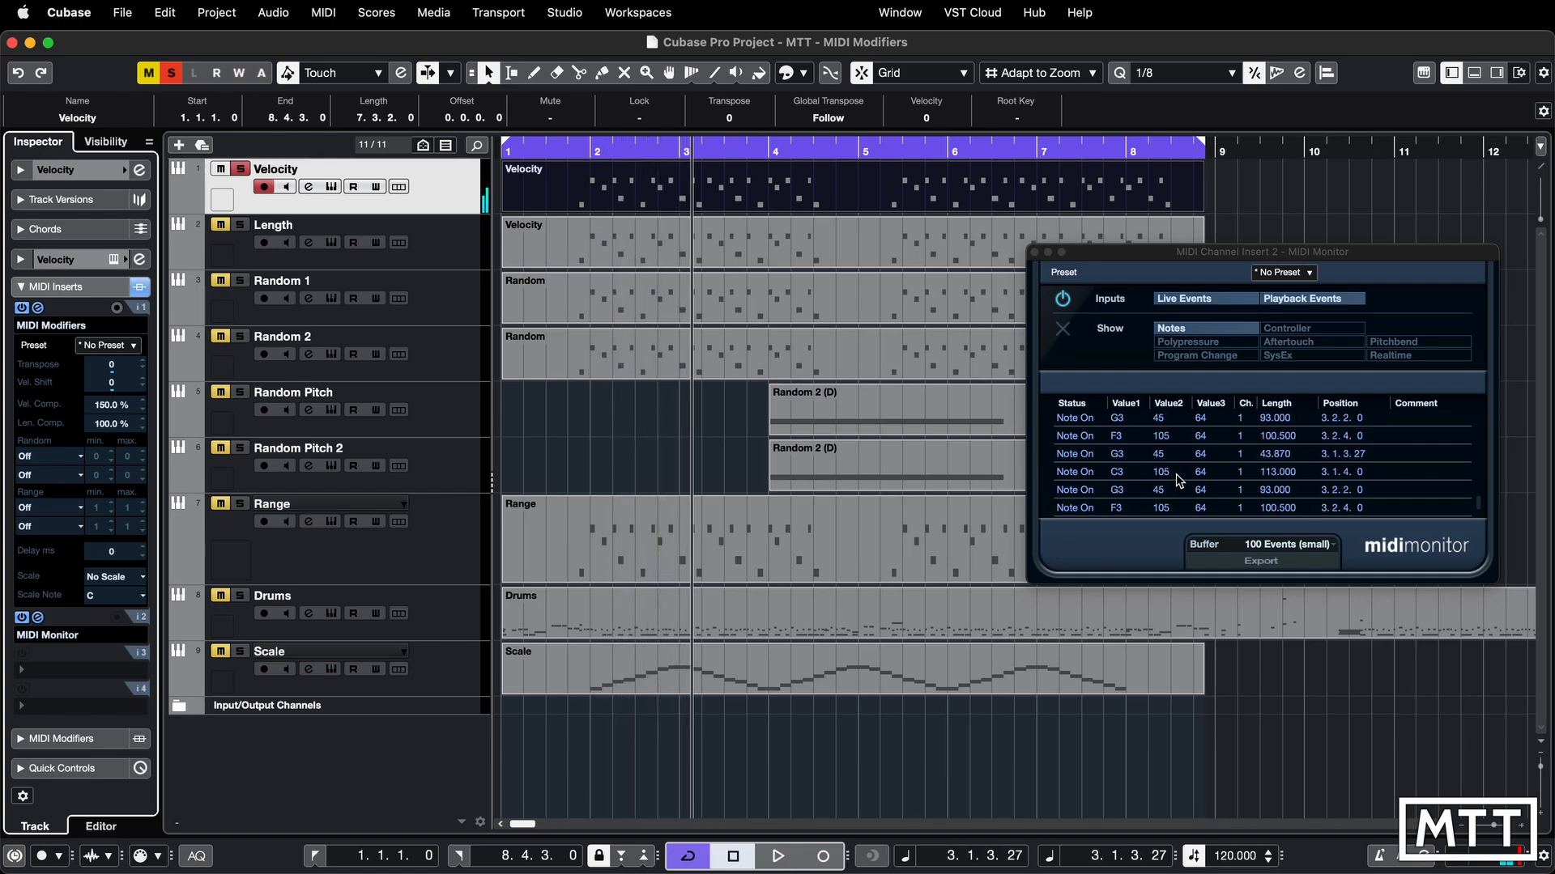
scroll(1171, 477, up, 5)
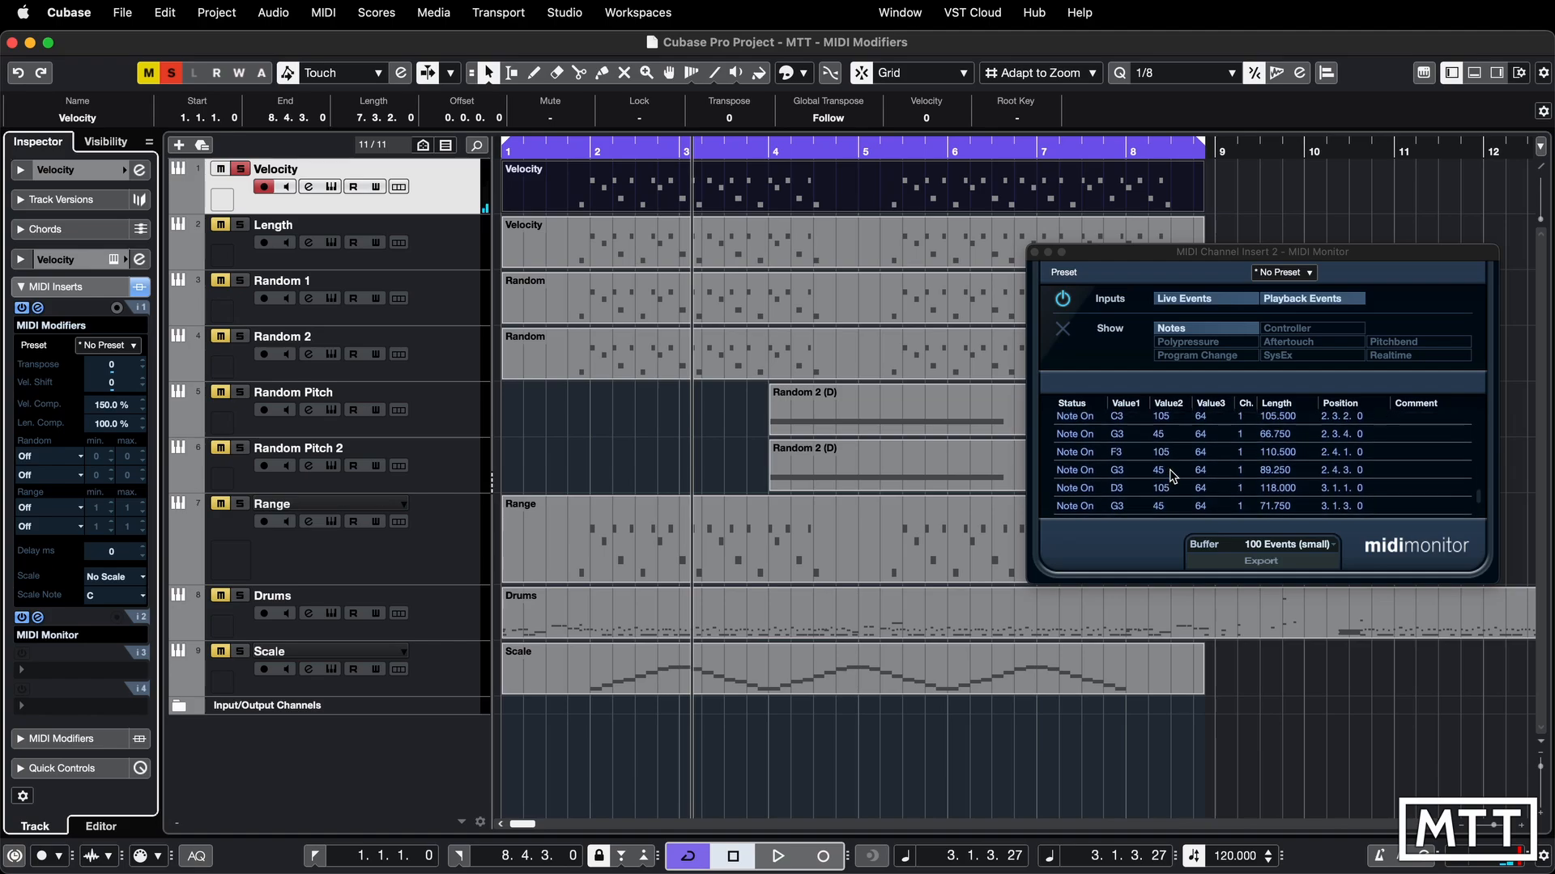
scroll(1172, 477, up, 3)
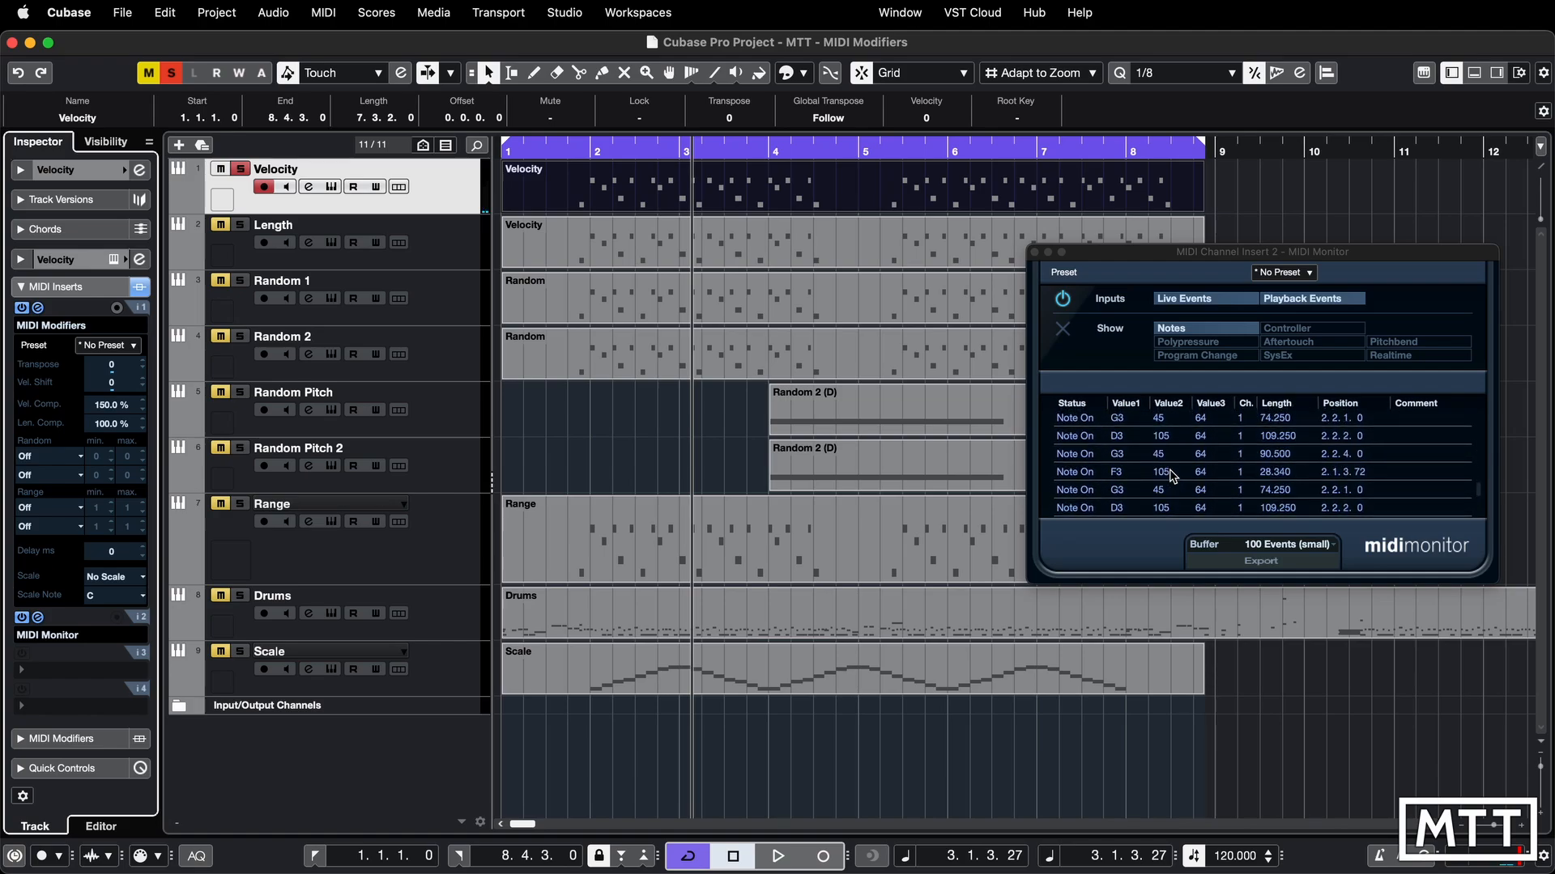
scroll(1172, 477, up, 1)
scroll(1172, 477, up, 2)
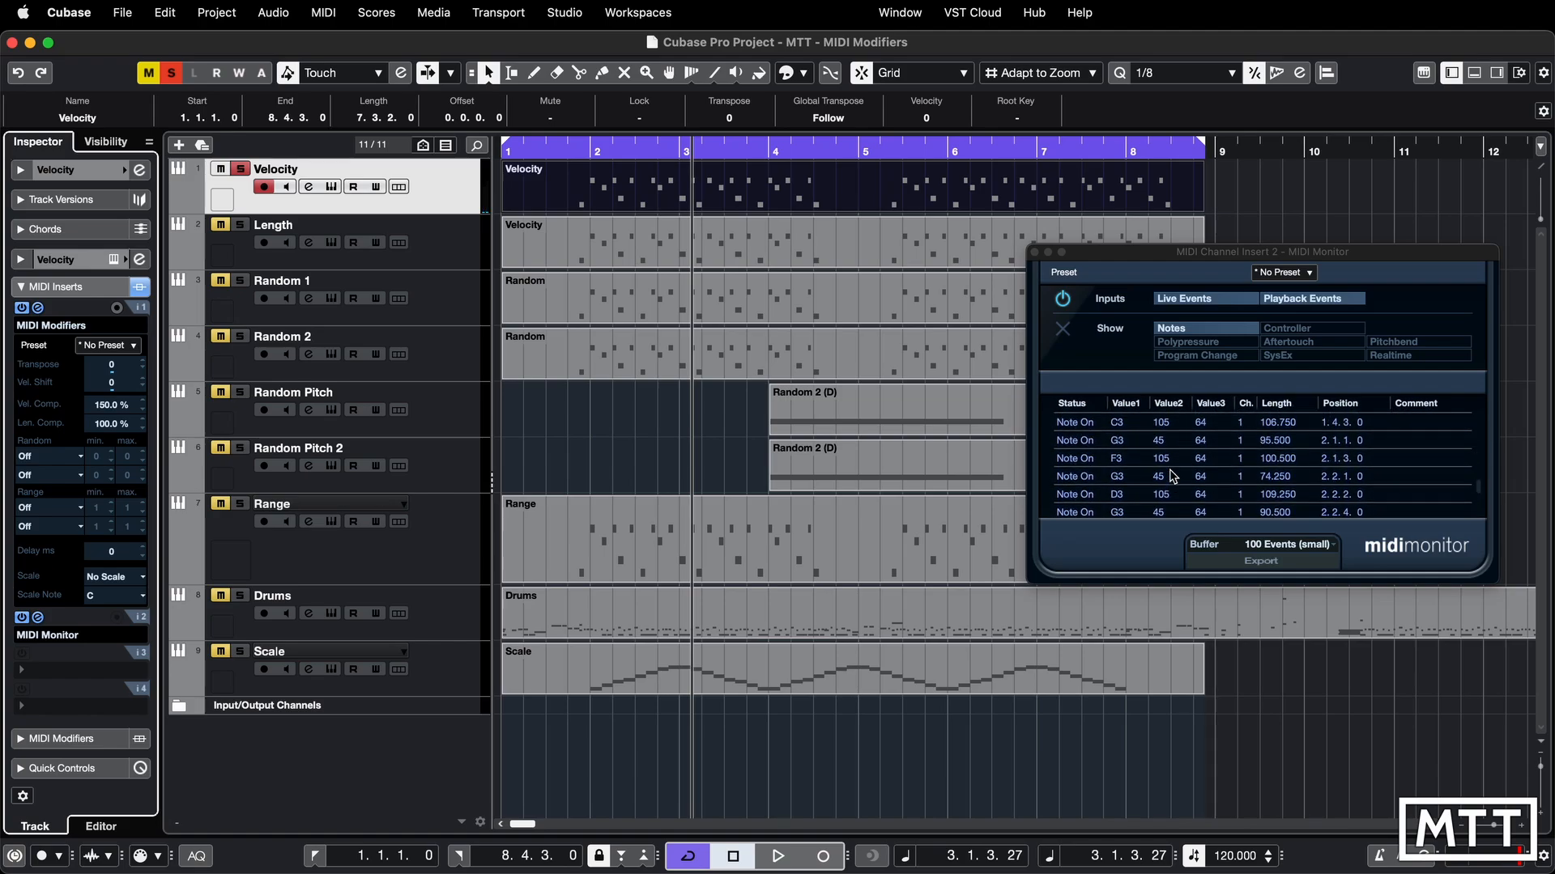
scroll(1171, 477, down, 2)
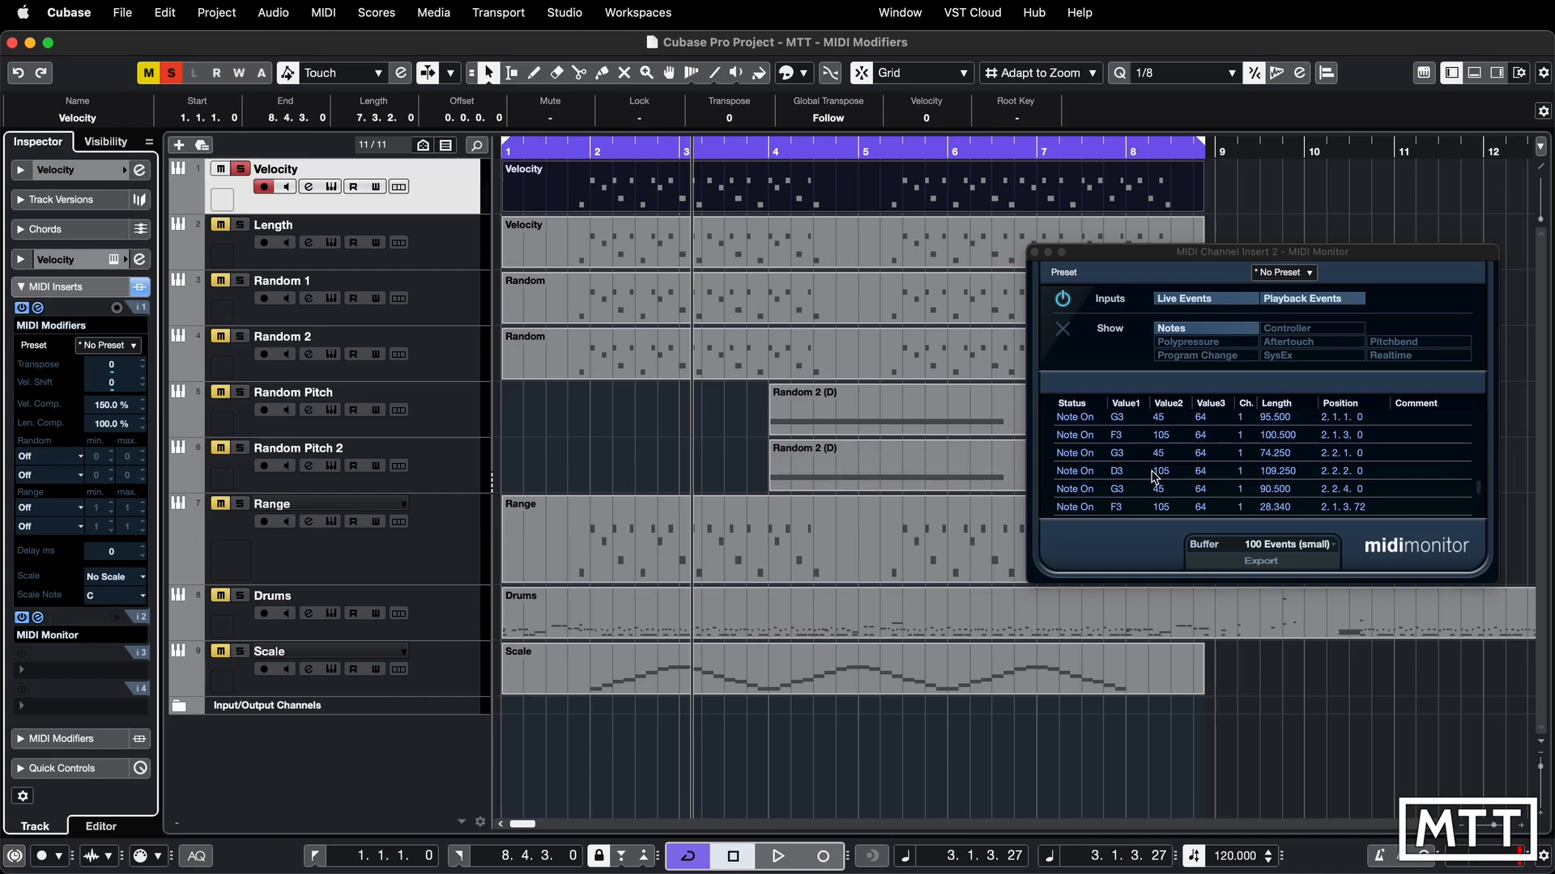
Set Vel. Comp. to 200%, play the Velocity track to monitor its velocities, and stop playback.
click(106, 405)
text(200)
key(Return)
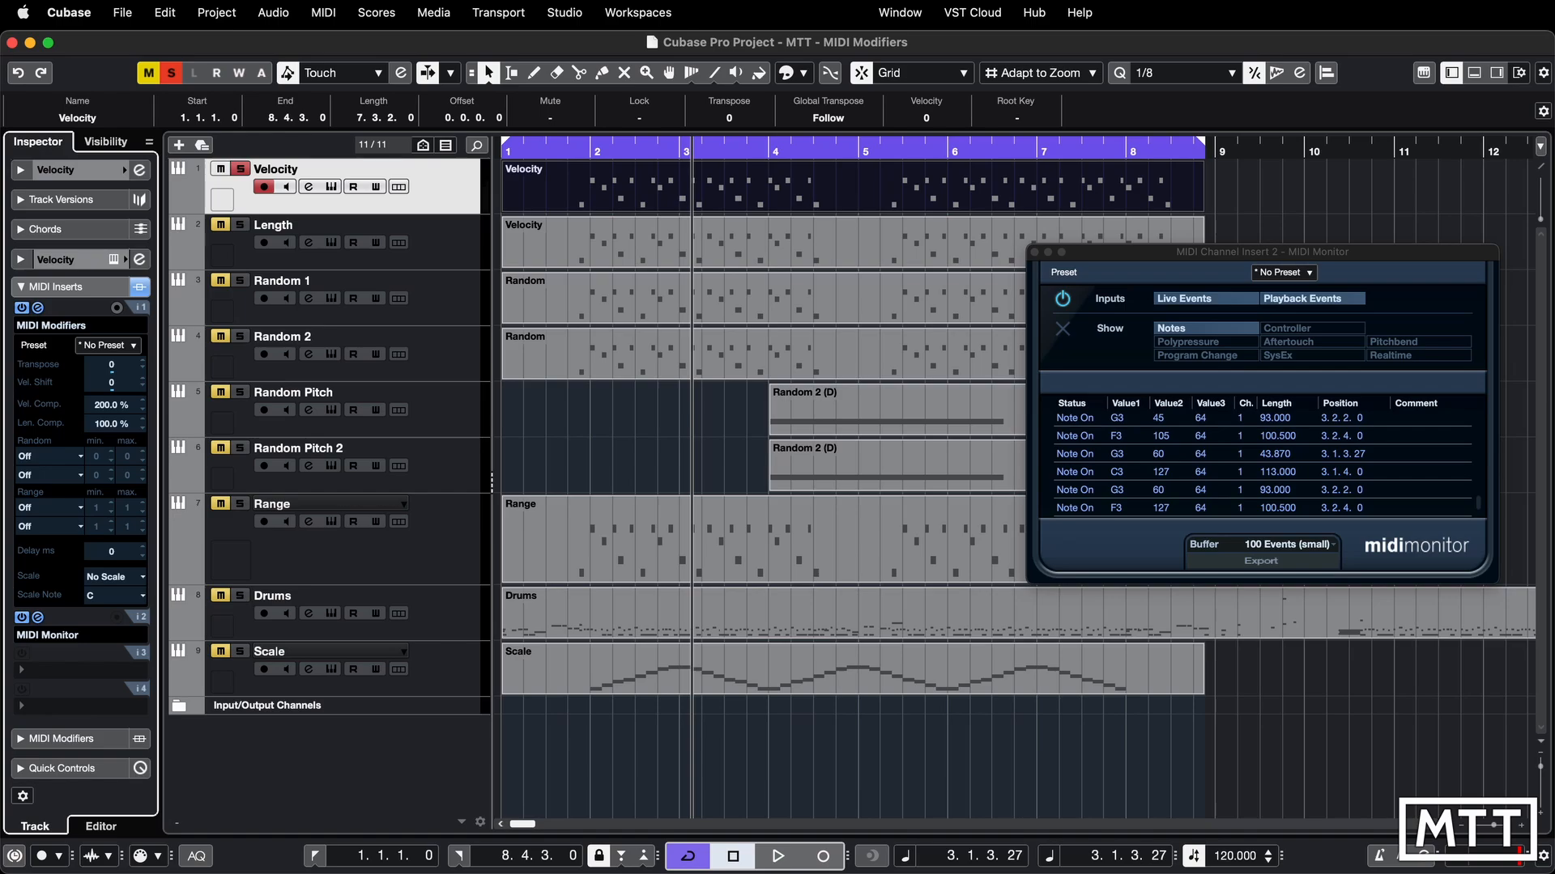
key(space)
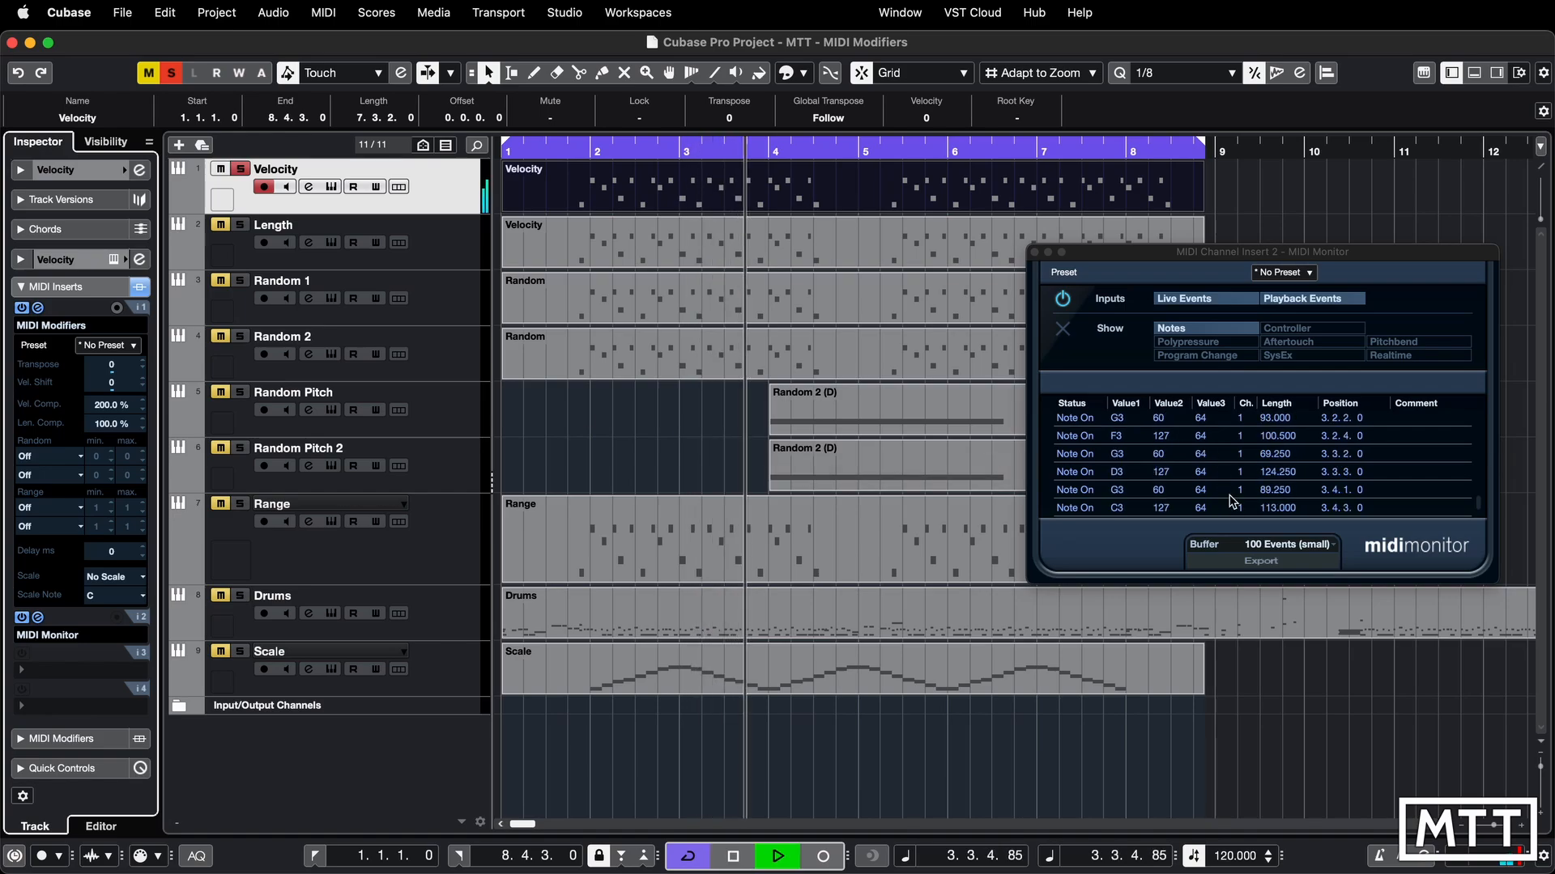
key(space)
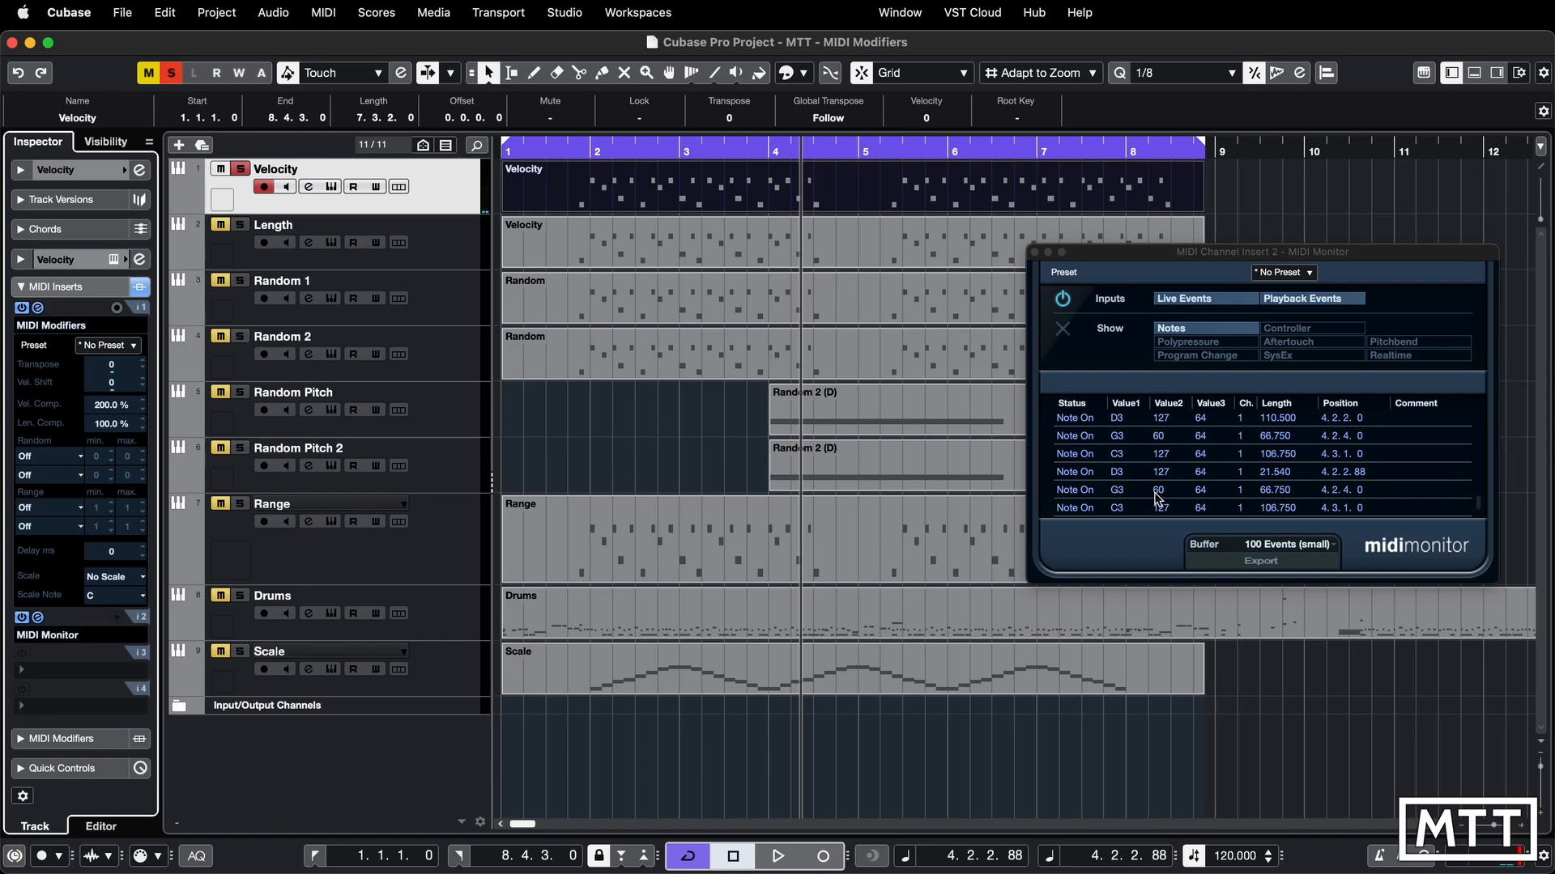
Set Vel. Comp. to its 1000% maximum, play a short stretch of the Velocity track, and stop playback.
click(112, 405)
text(10000)
key(Return)
key(space)
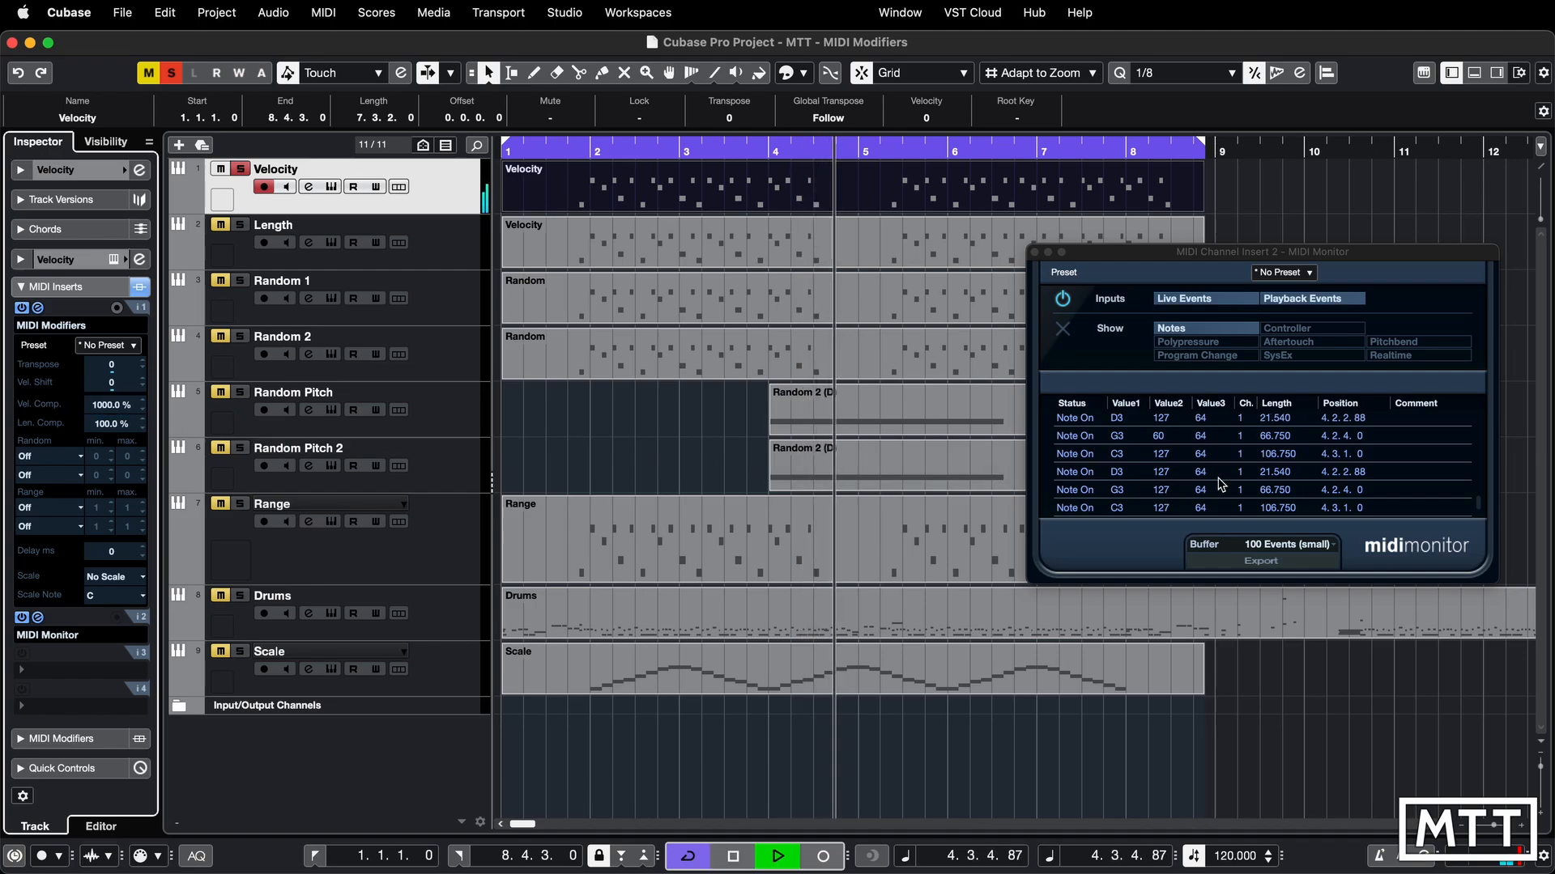
key(space)
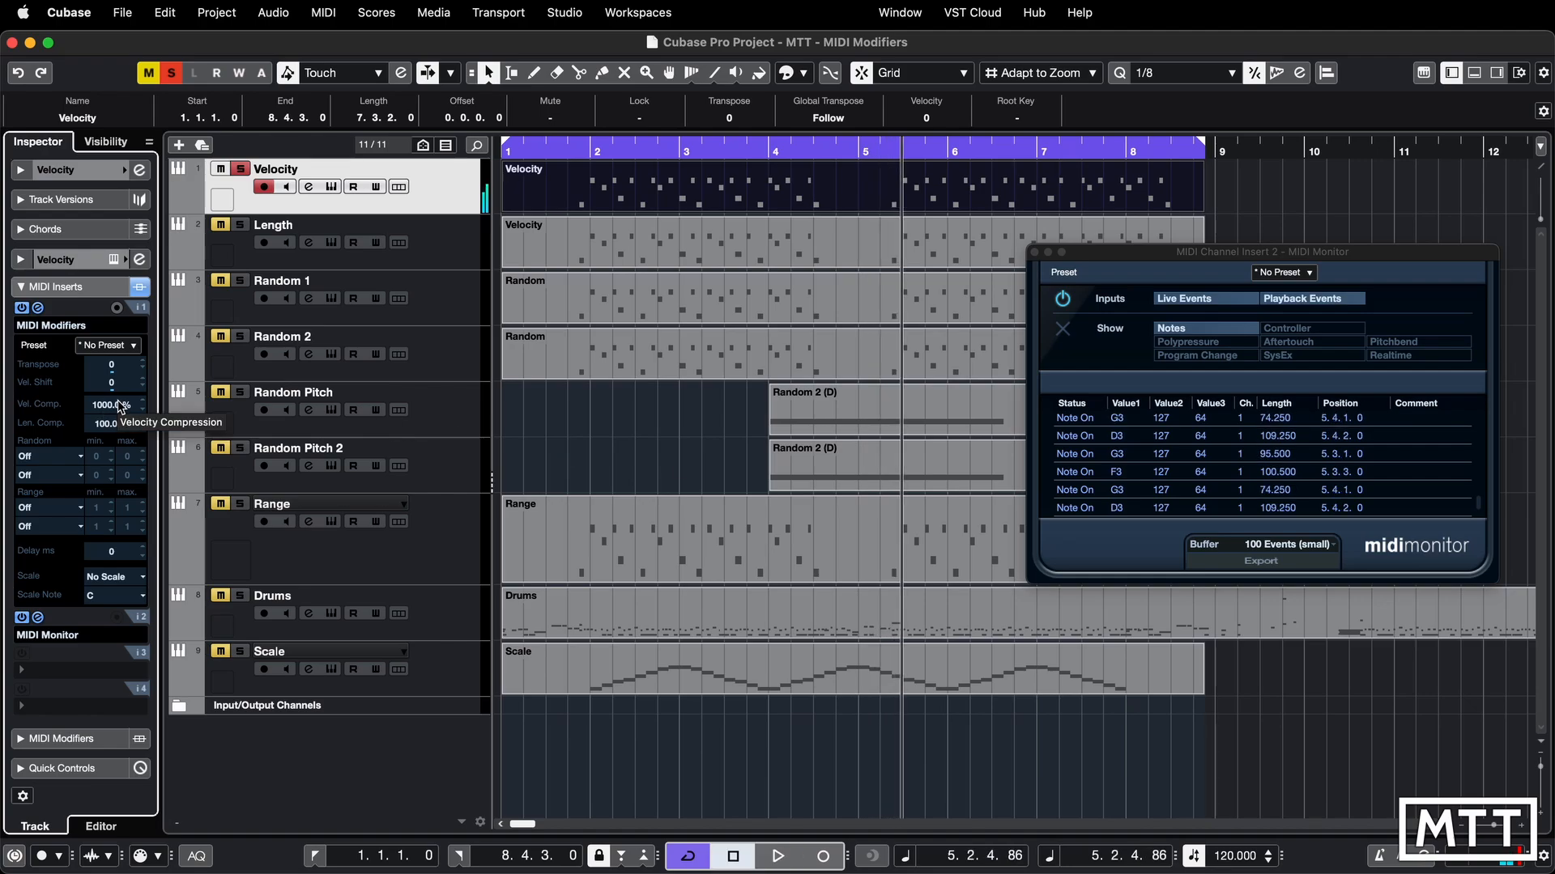
Lower Vel. Comp. to 50%, play the Velocity track to compare the monitored velocities, and stop playback.
click(113, 405)
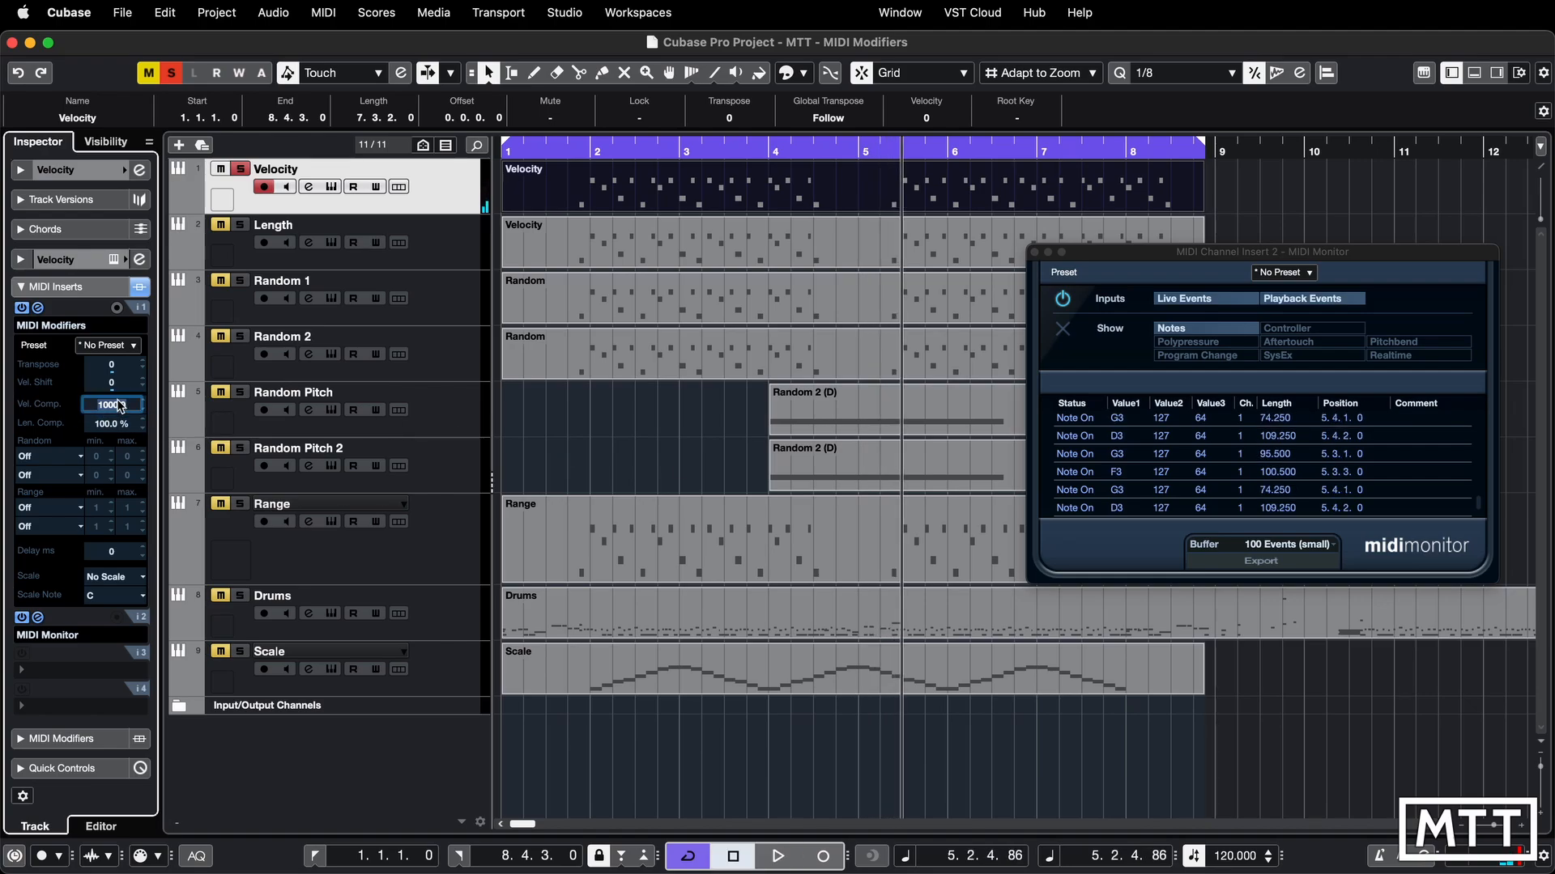
text(50)
key(Return)
key(space)
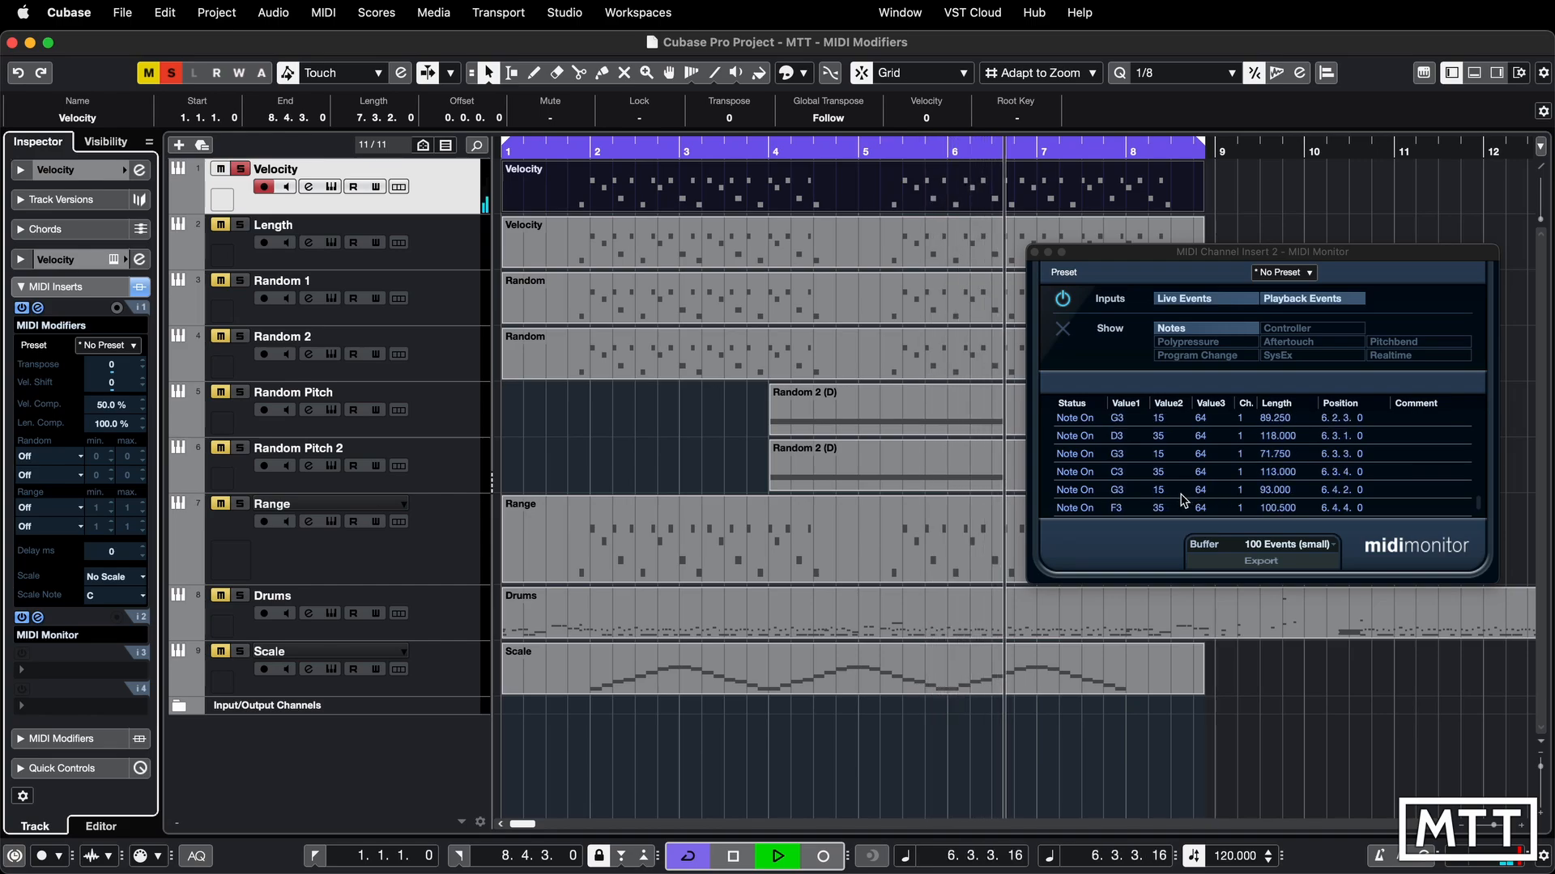
key(space)
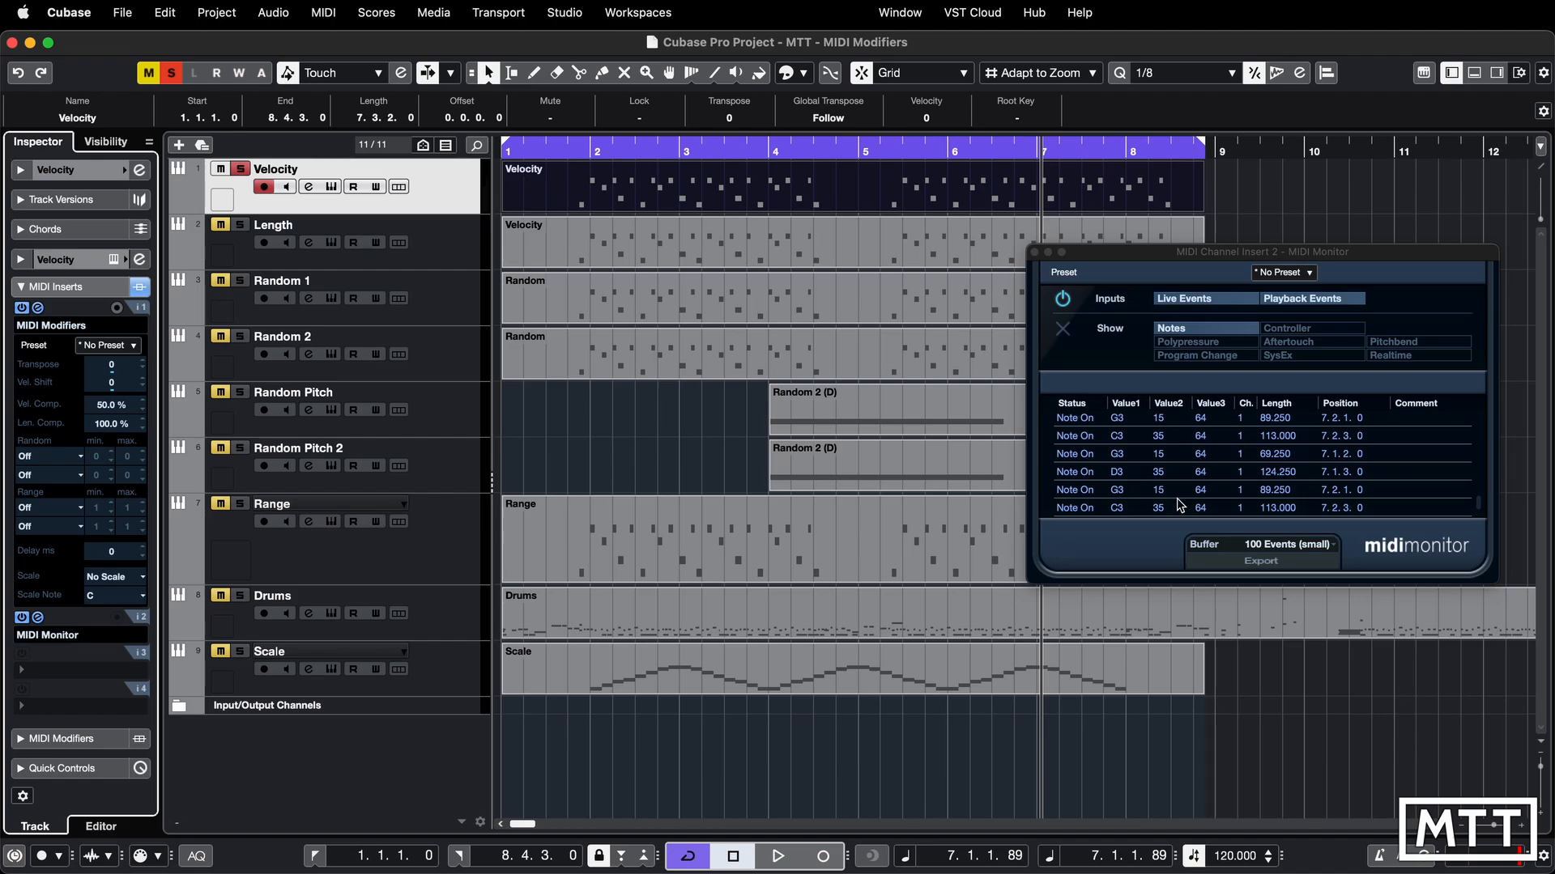
Reset the MIDI Modifiers insert's Vel. Comp. to 100% on the Velocity track.
double_click(105, 405)
text(100)
key(Return)
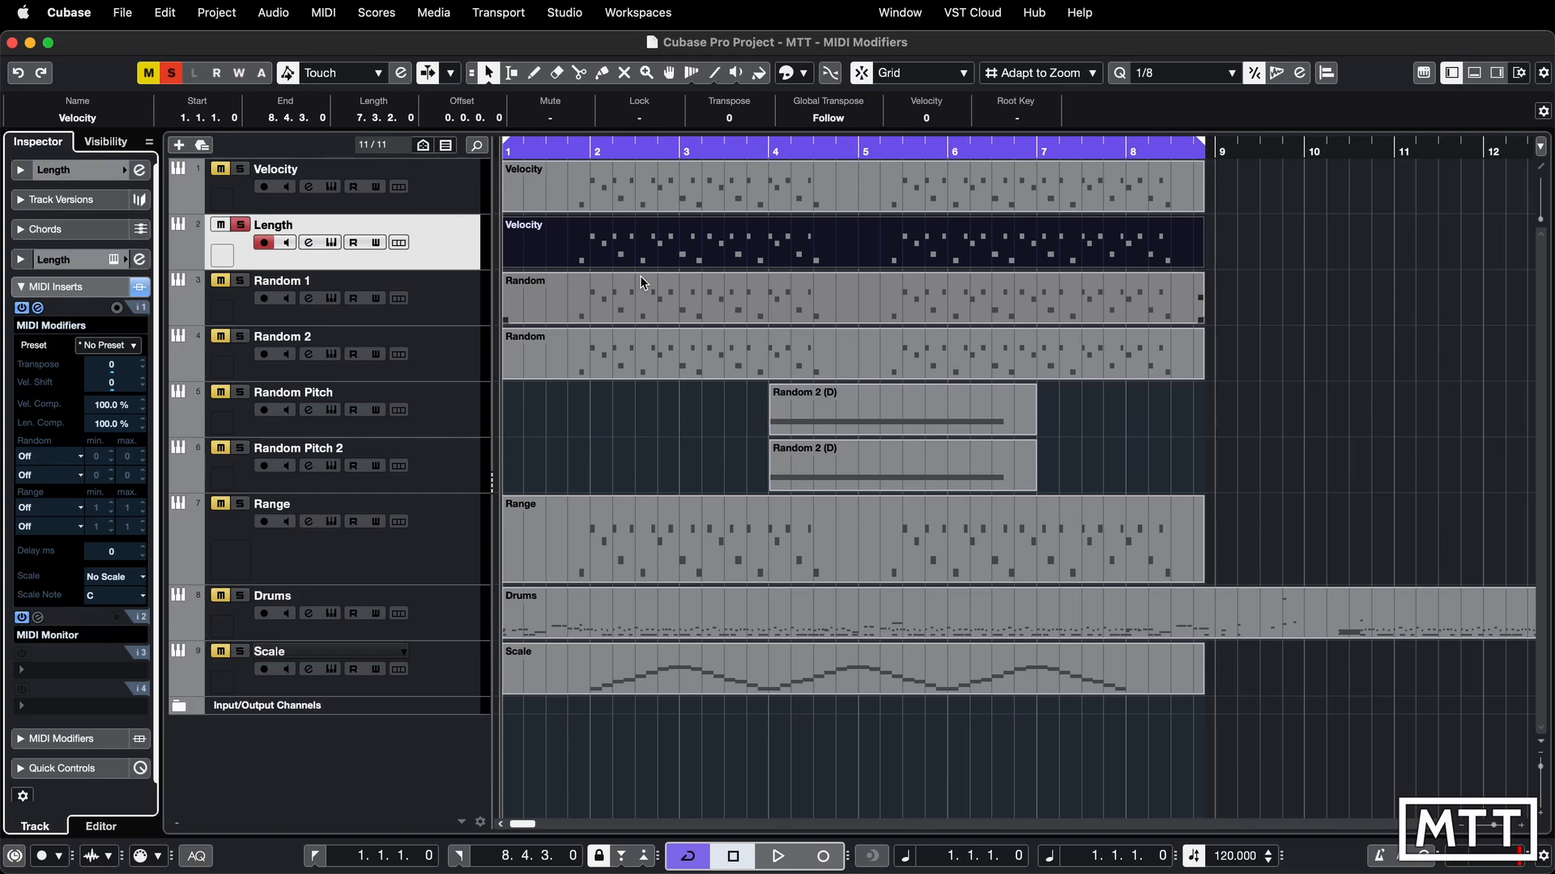
Audition the soloed Length track with notes from the On-Screen Keyboard, close the keyboard, and play the track's part briefly.
key(alt+k)
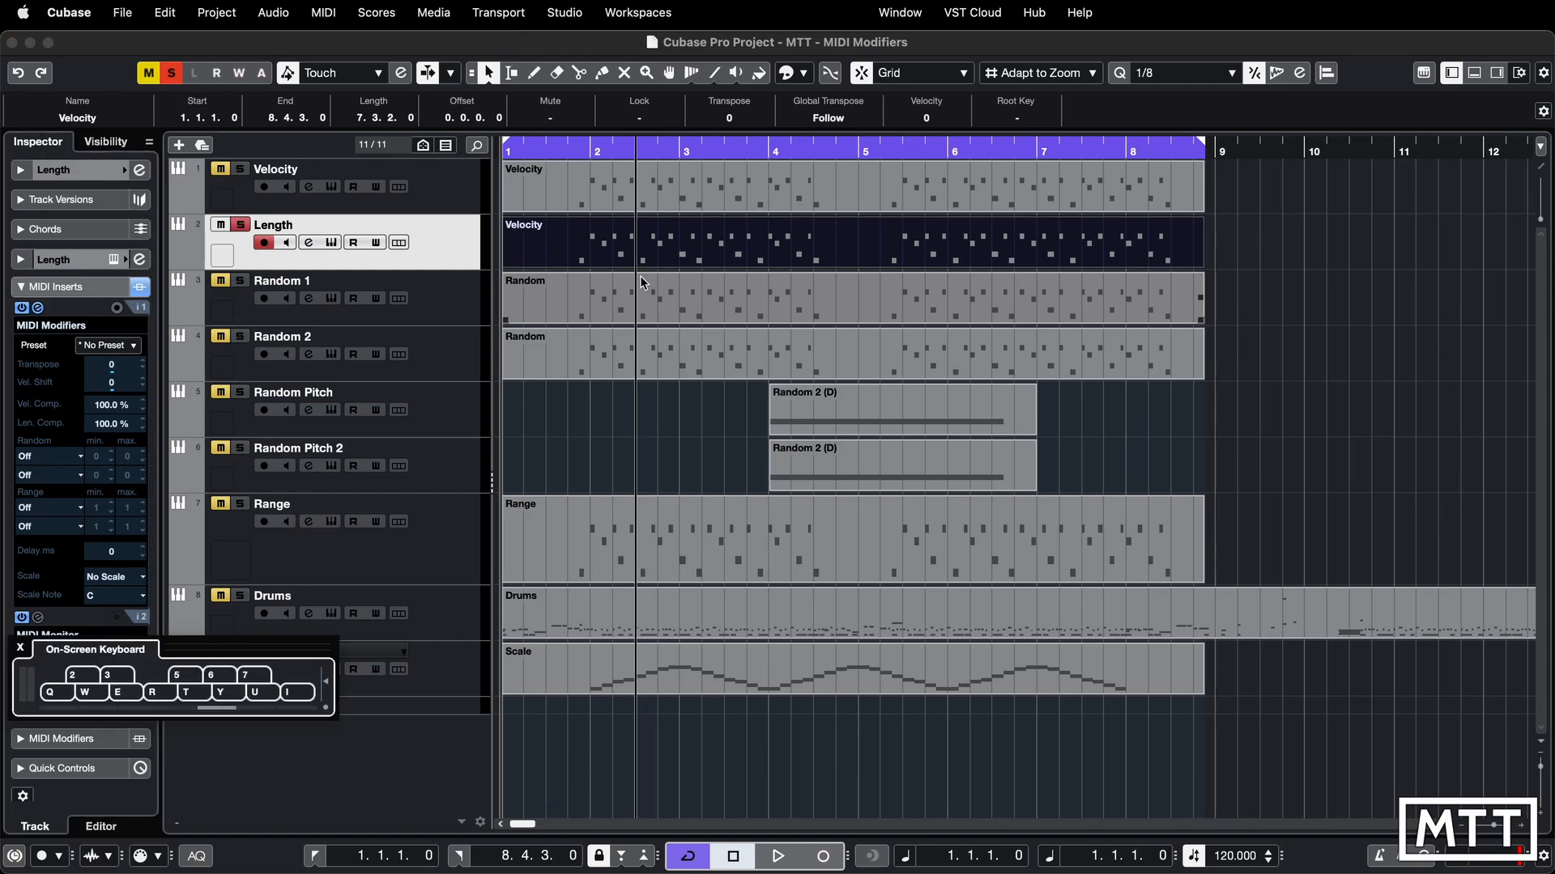
key(q)
key(q)
key(Return)
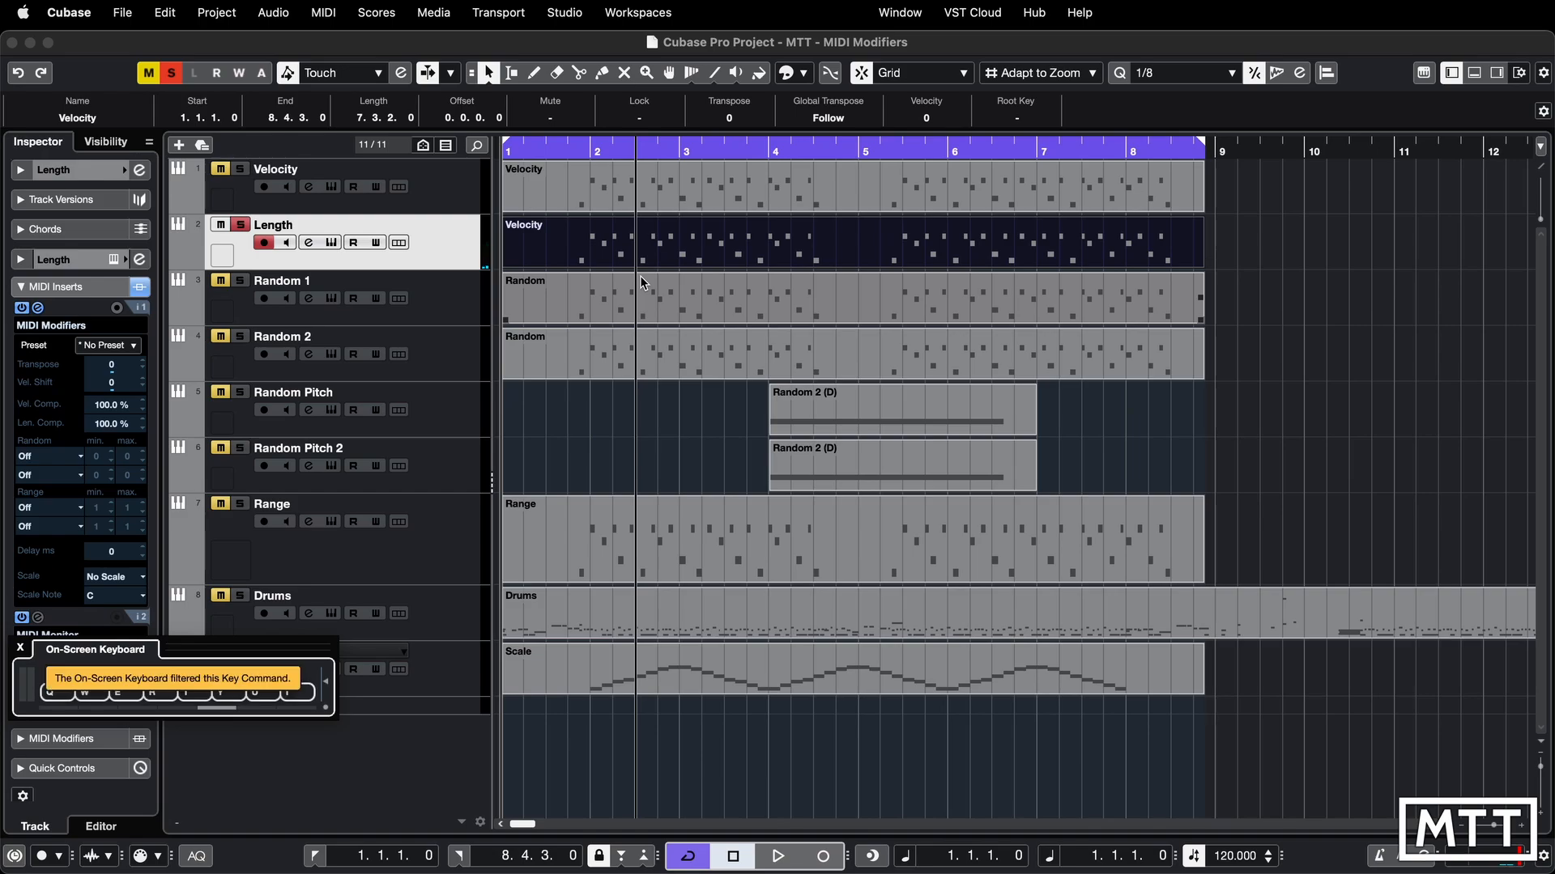
key(alt+k)
key(space)
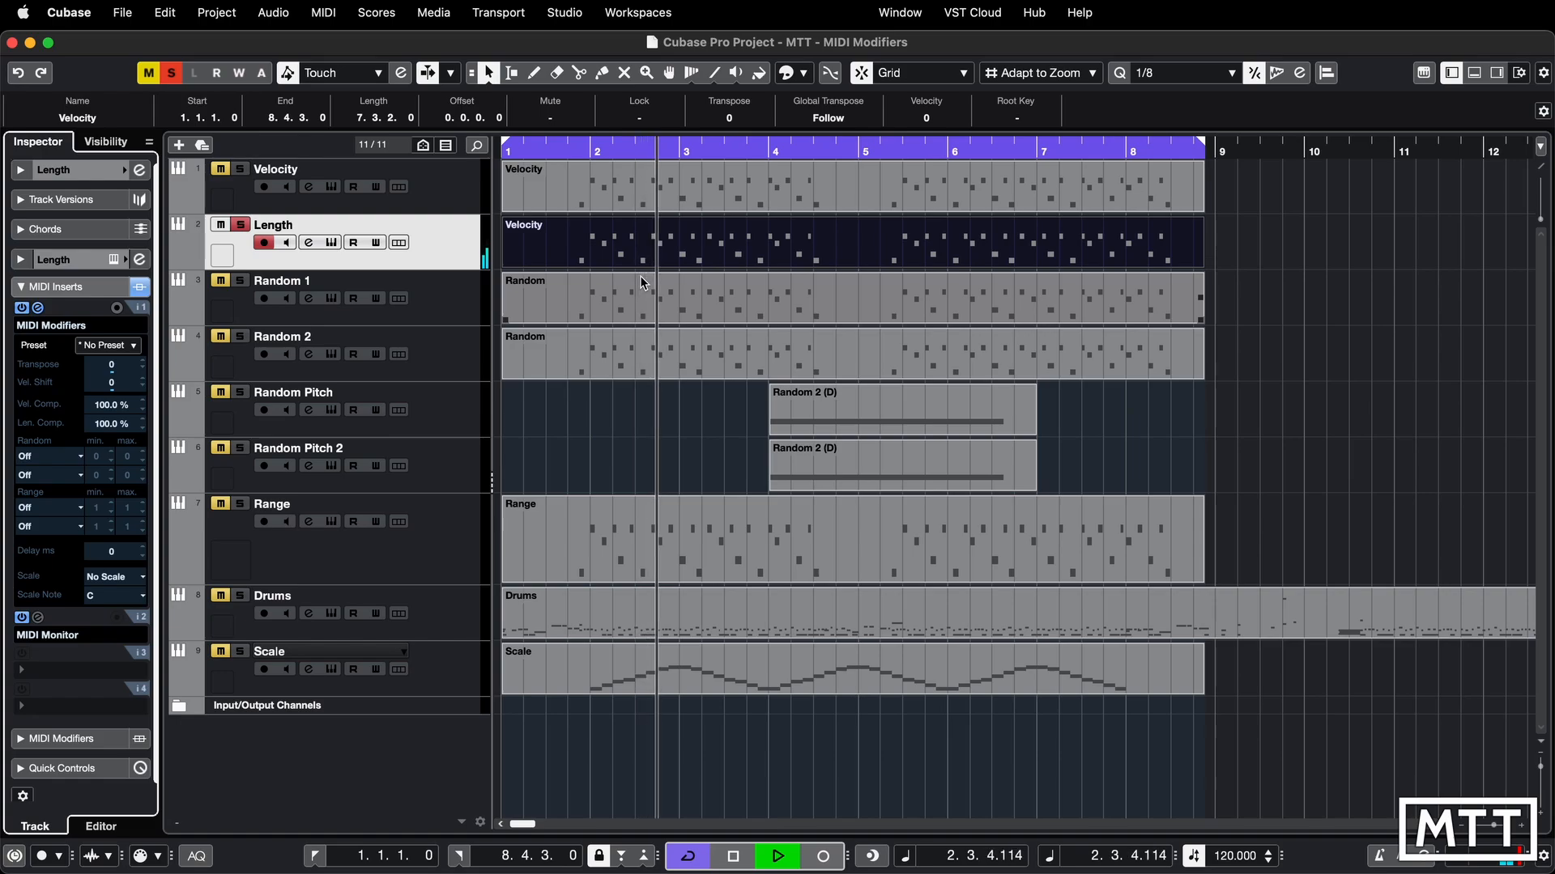
key(space)
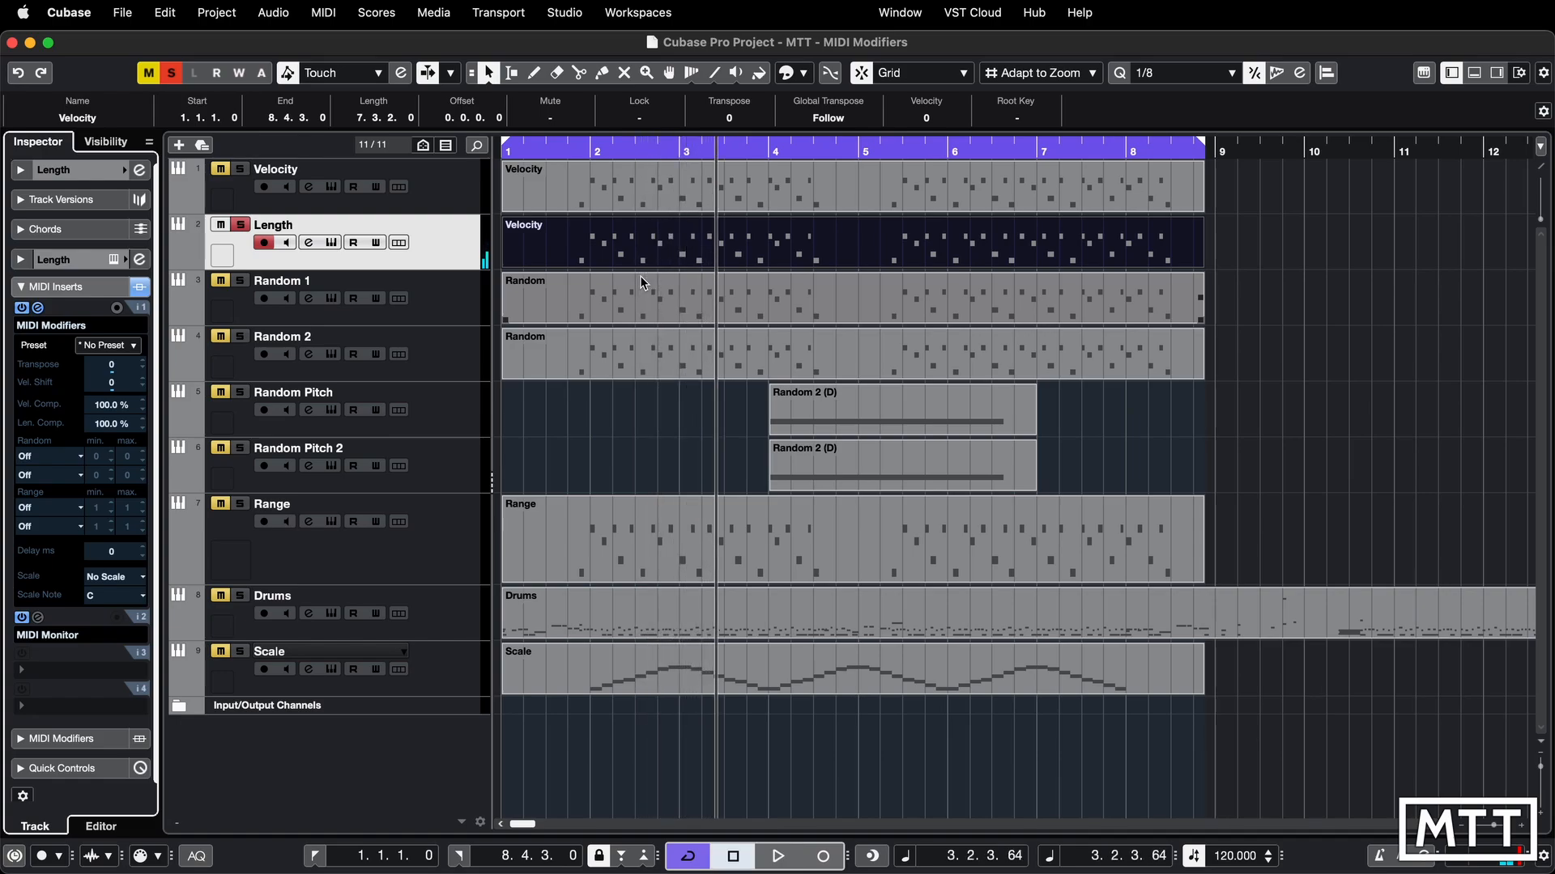
Set Len. Comp. to 200% in the Length track's MIDI Modifiers insert and start playback.
double_click(105, 424)
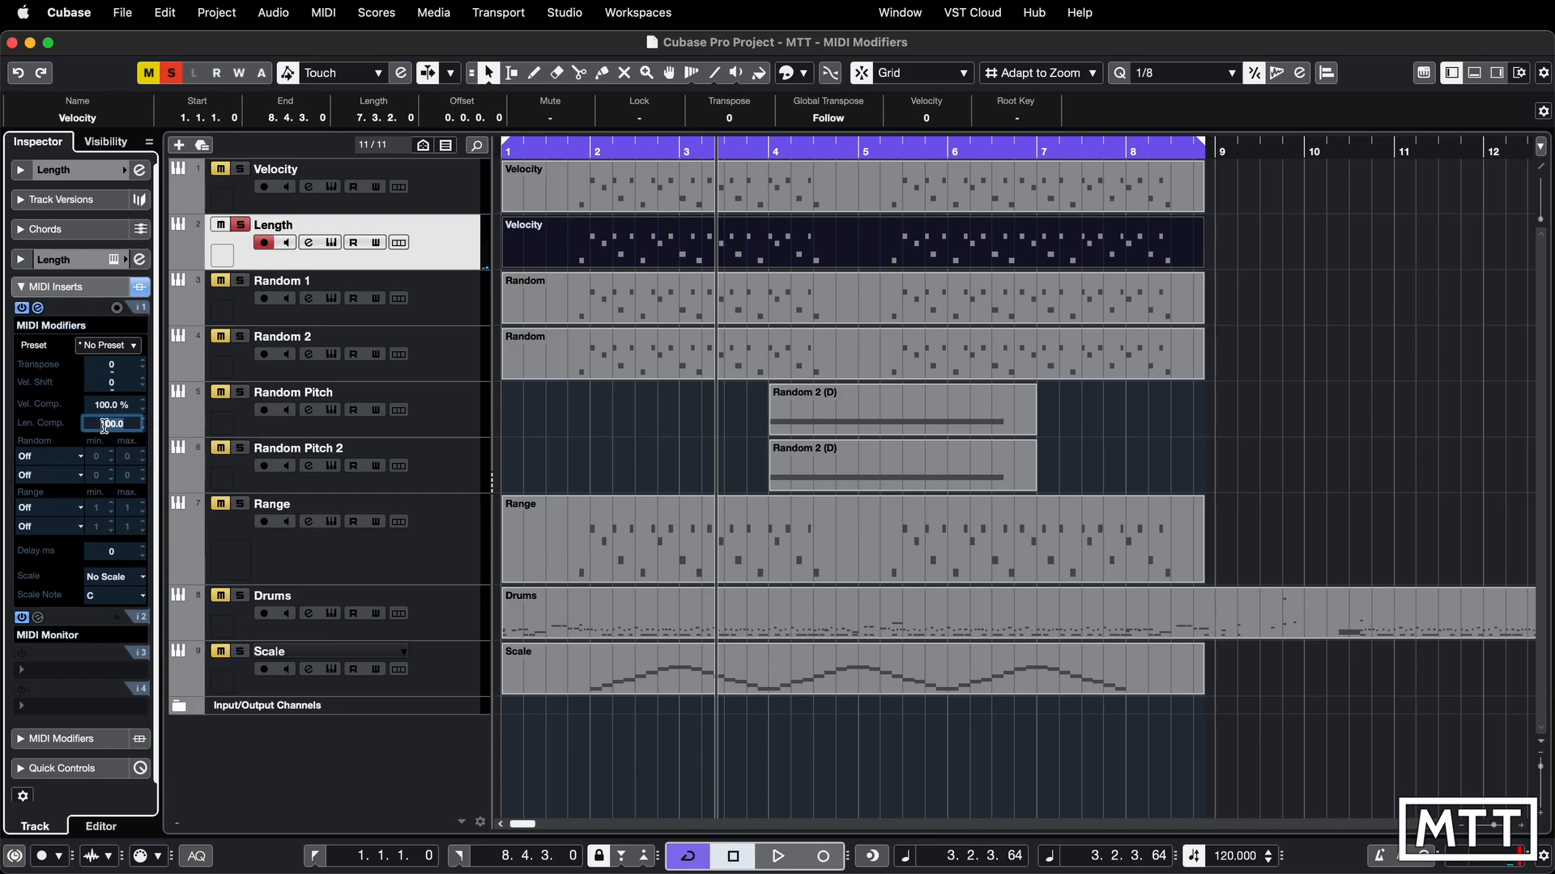
text(200)
key(Return)
key(space)
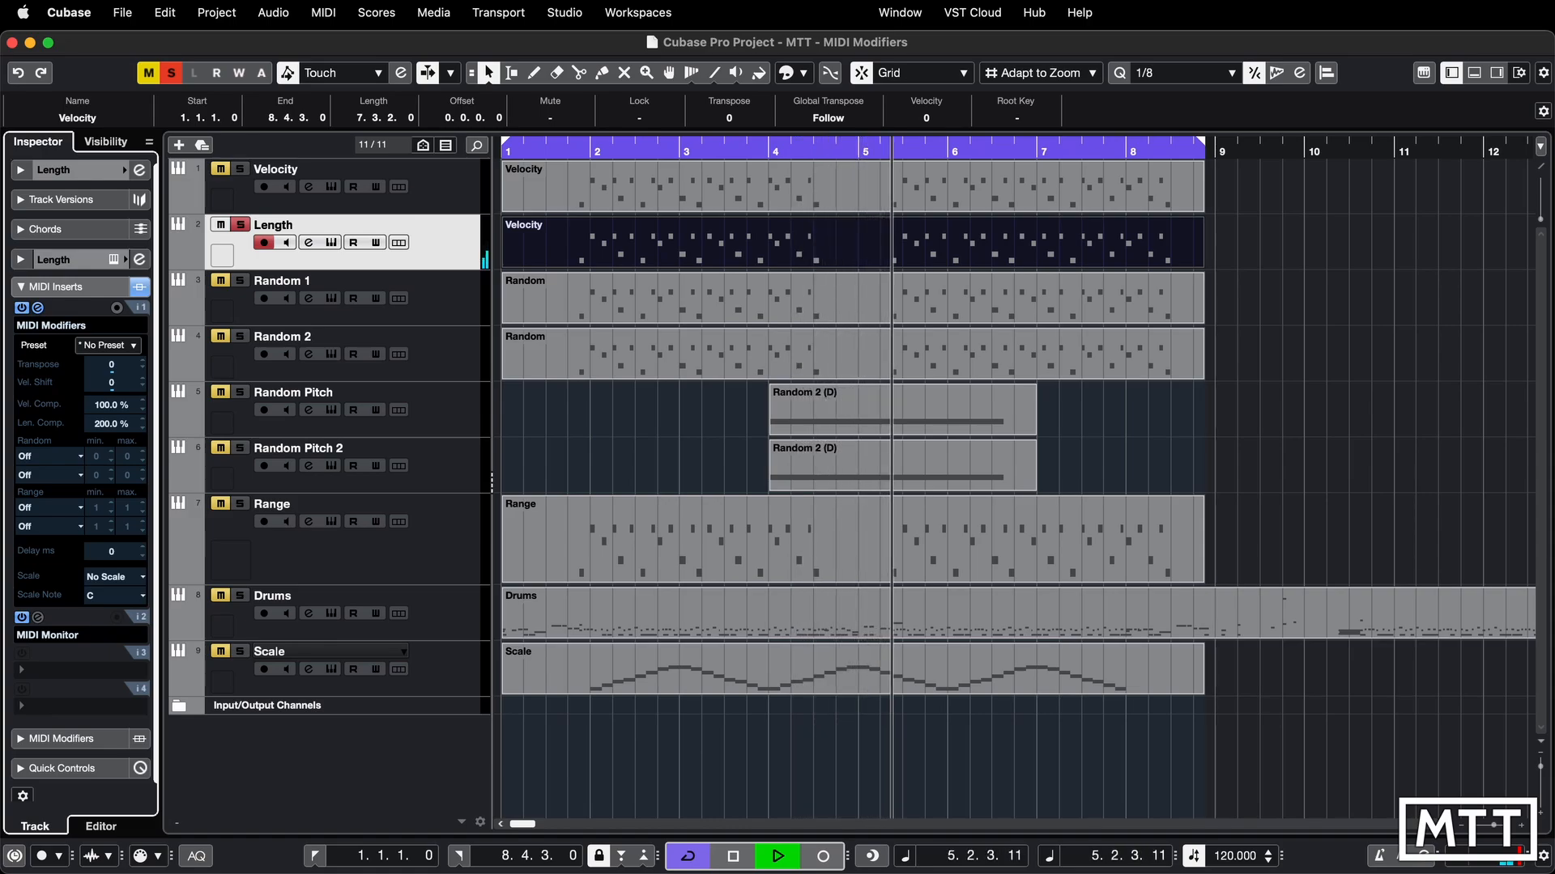
Lower Len. Comp. to 50% and further to 25% while the Length track is playing.
click(103, 422)
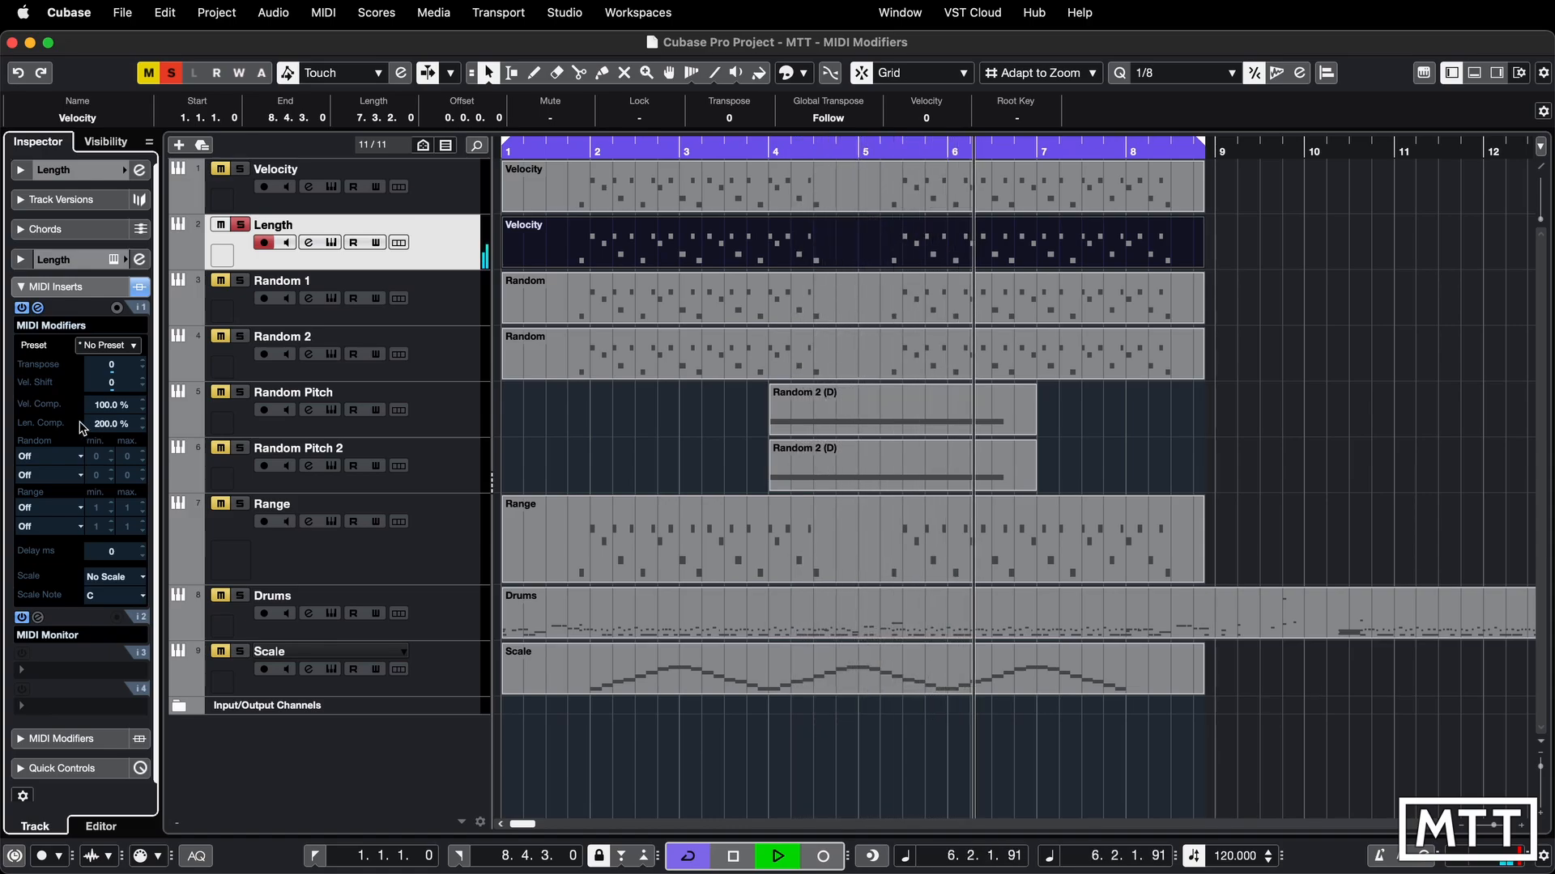
text(50)
key(Return)
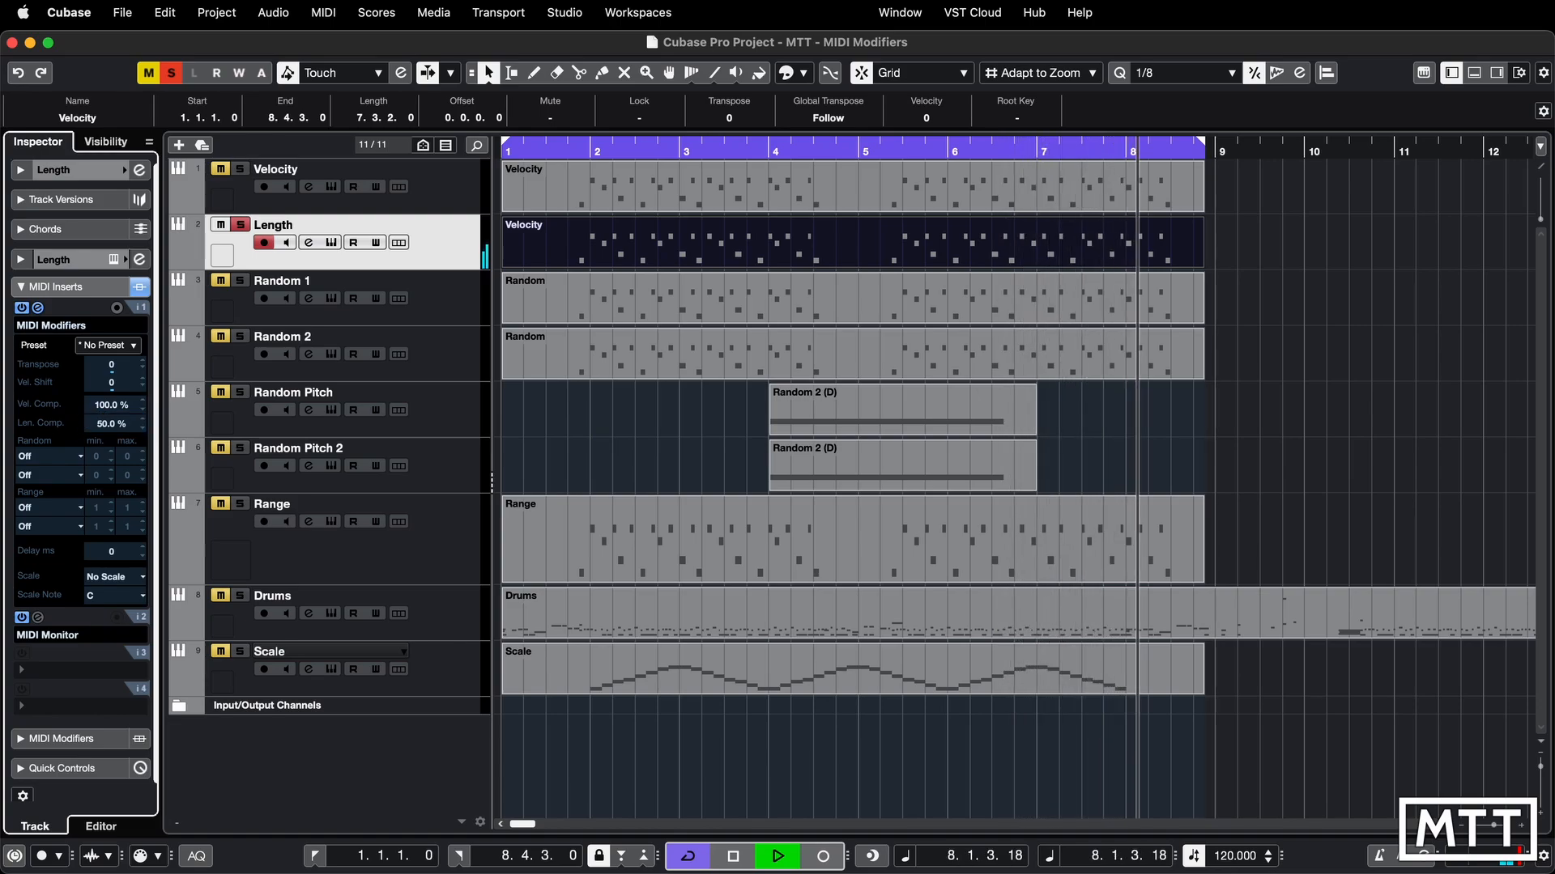
click(112, 423)
text(25)
key(Return)
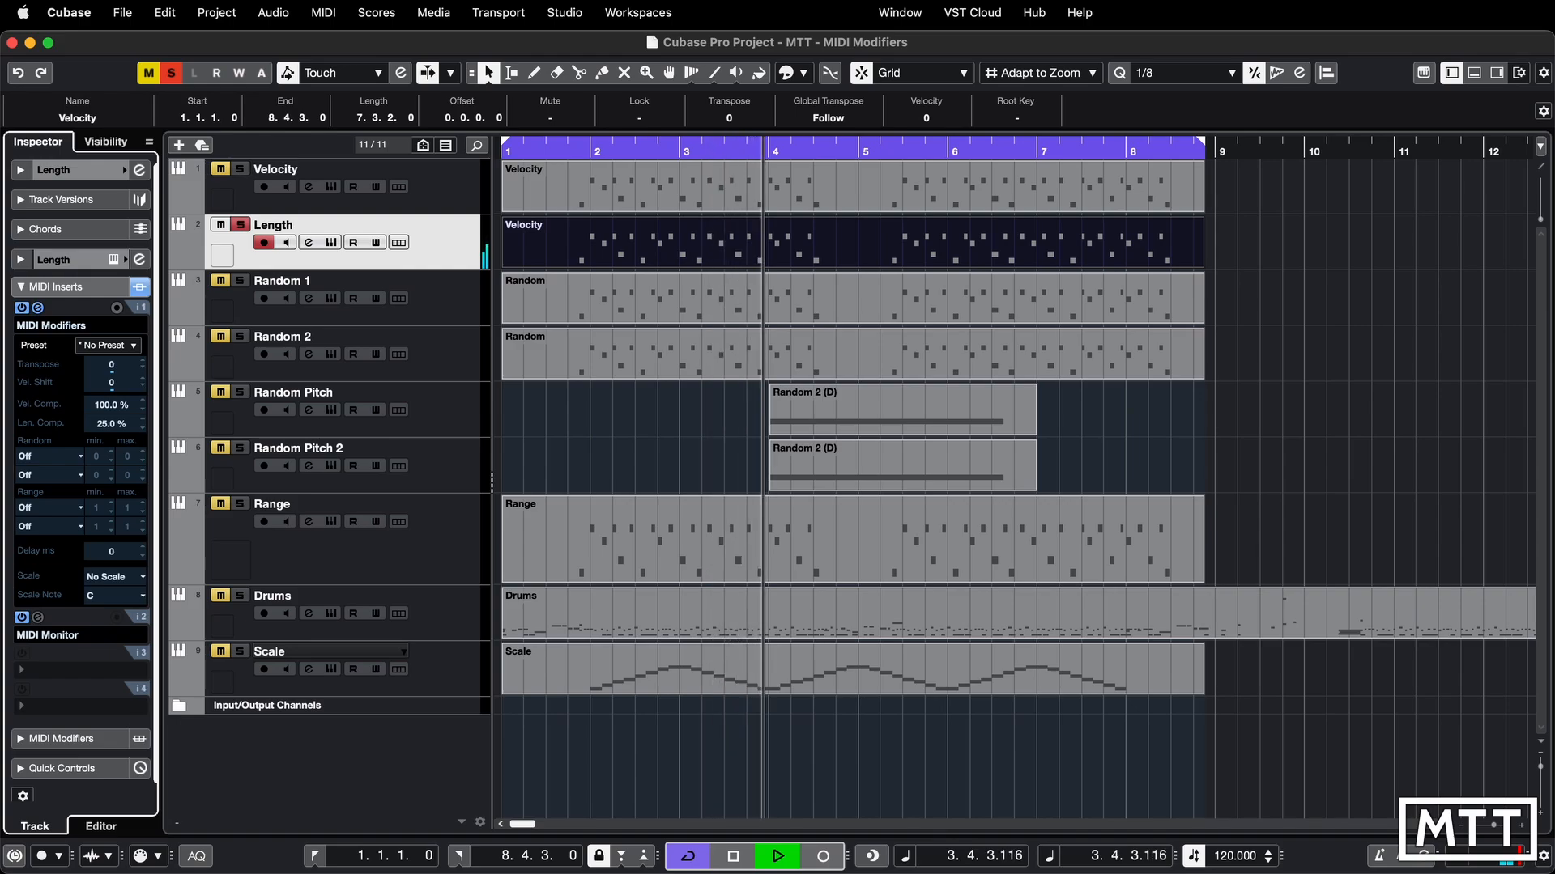
Set Len. Comp. back to 50% on the Length track during playback, and stop playback.
double_click(111, 424)
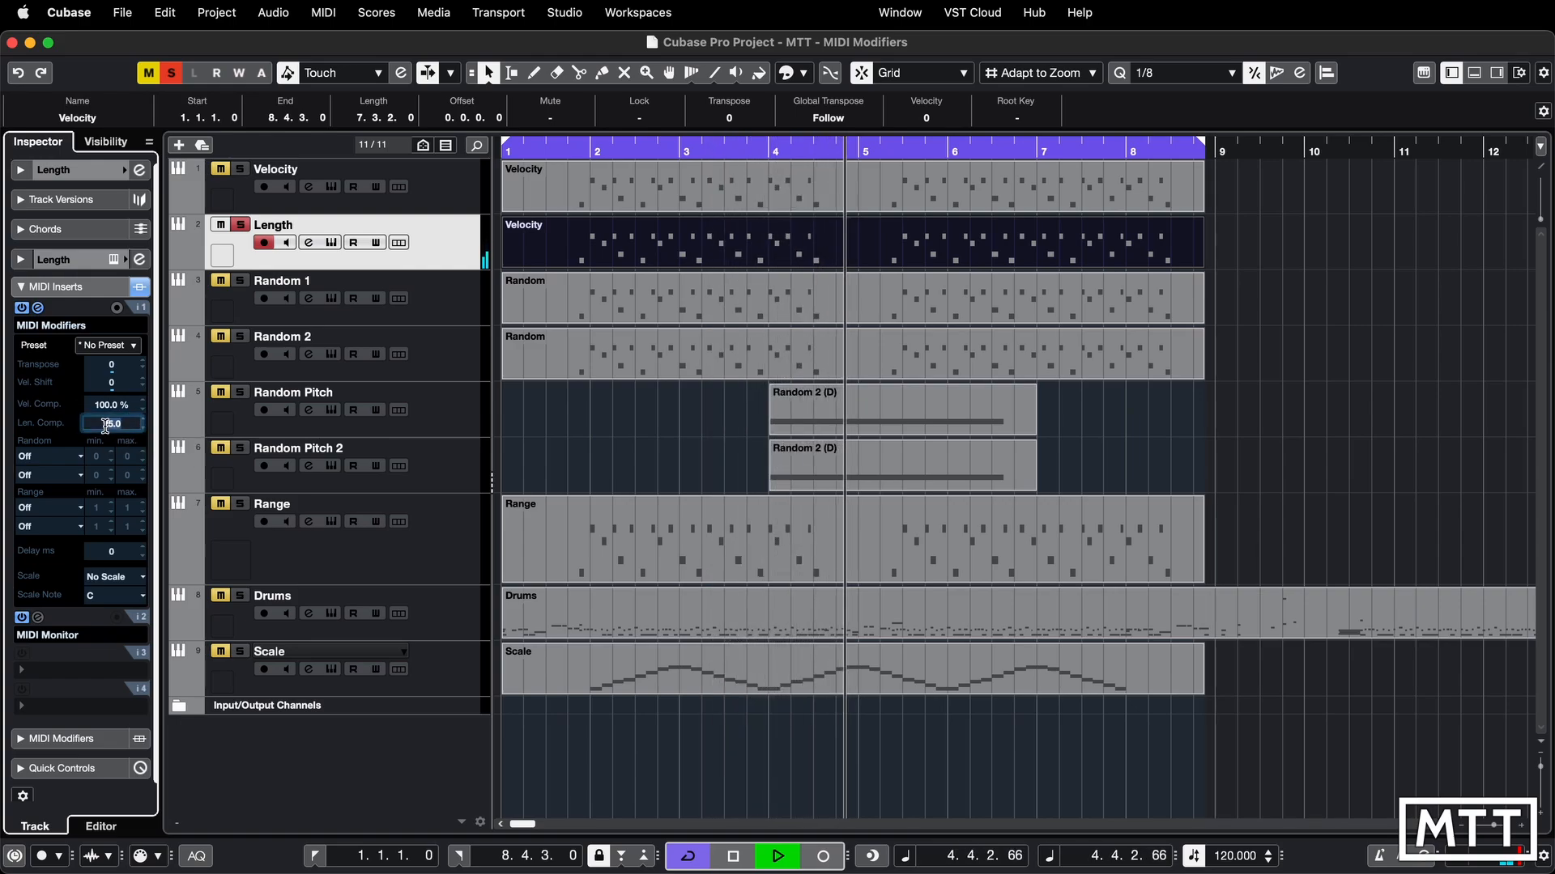
text(50)
key(Return)
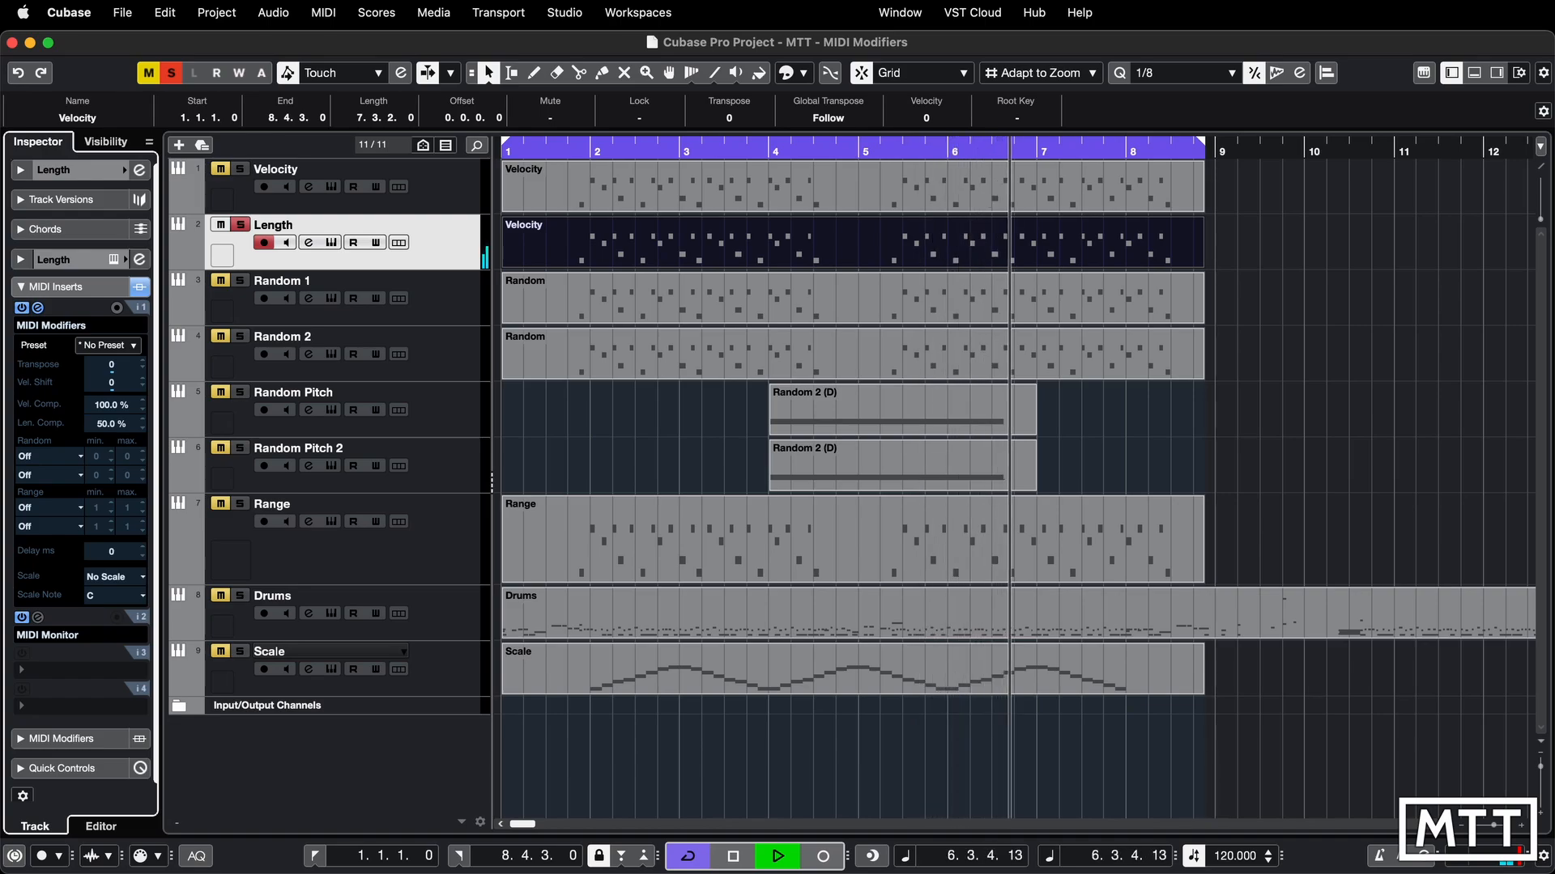
key(space)
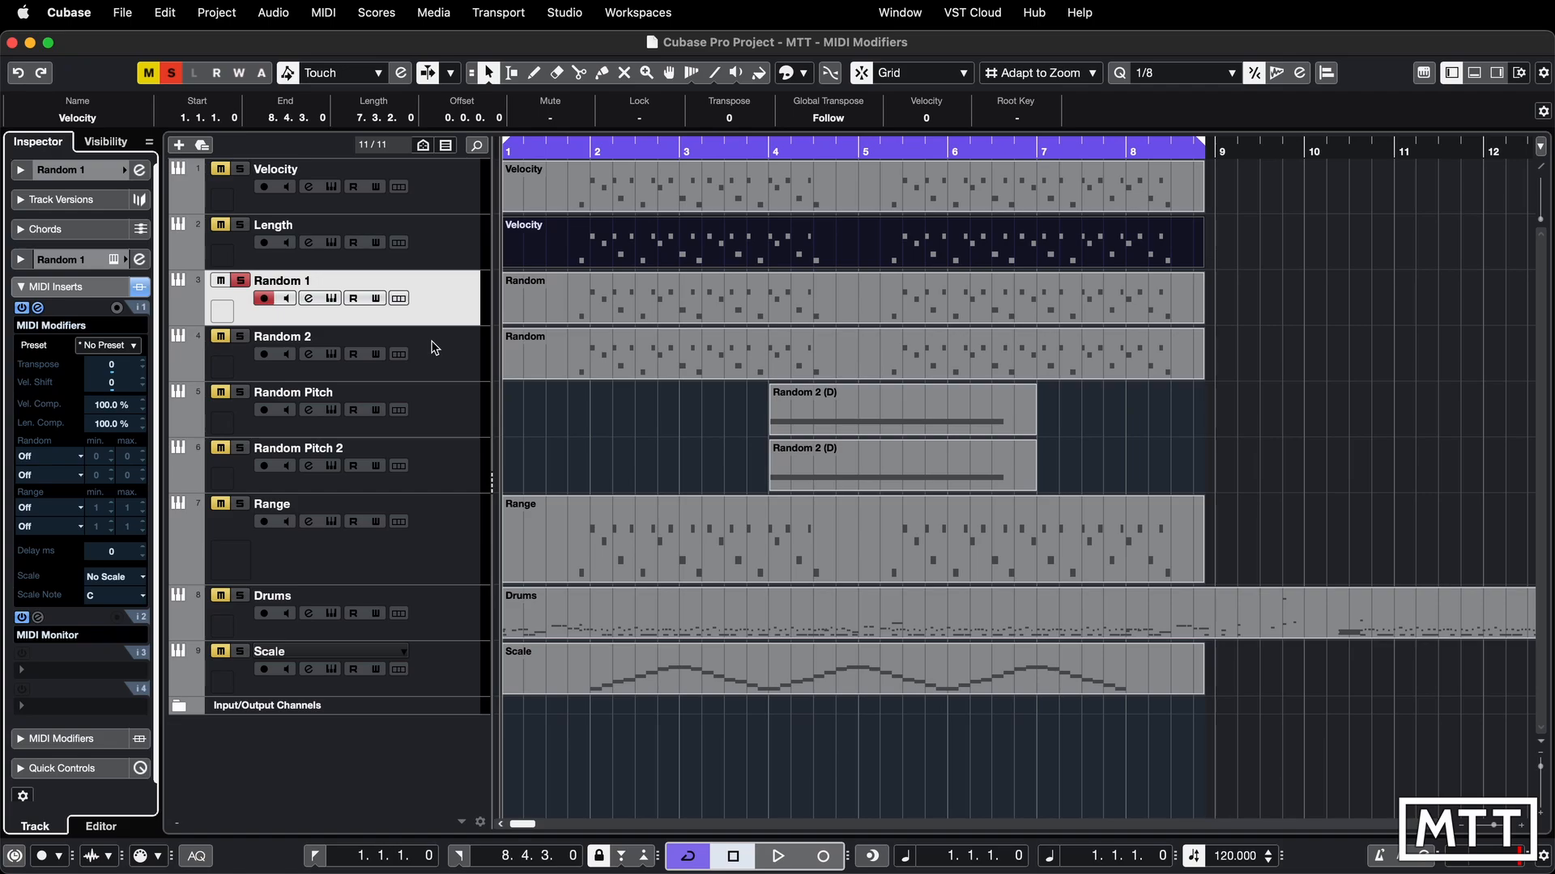
Examine the notes and velocities of the Random 1 track's part in the Key Editor, and close the editor.
double_click(636, 321)
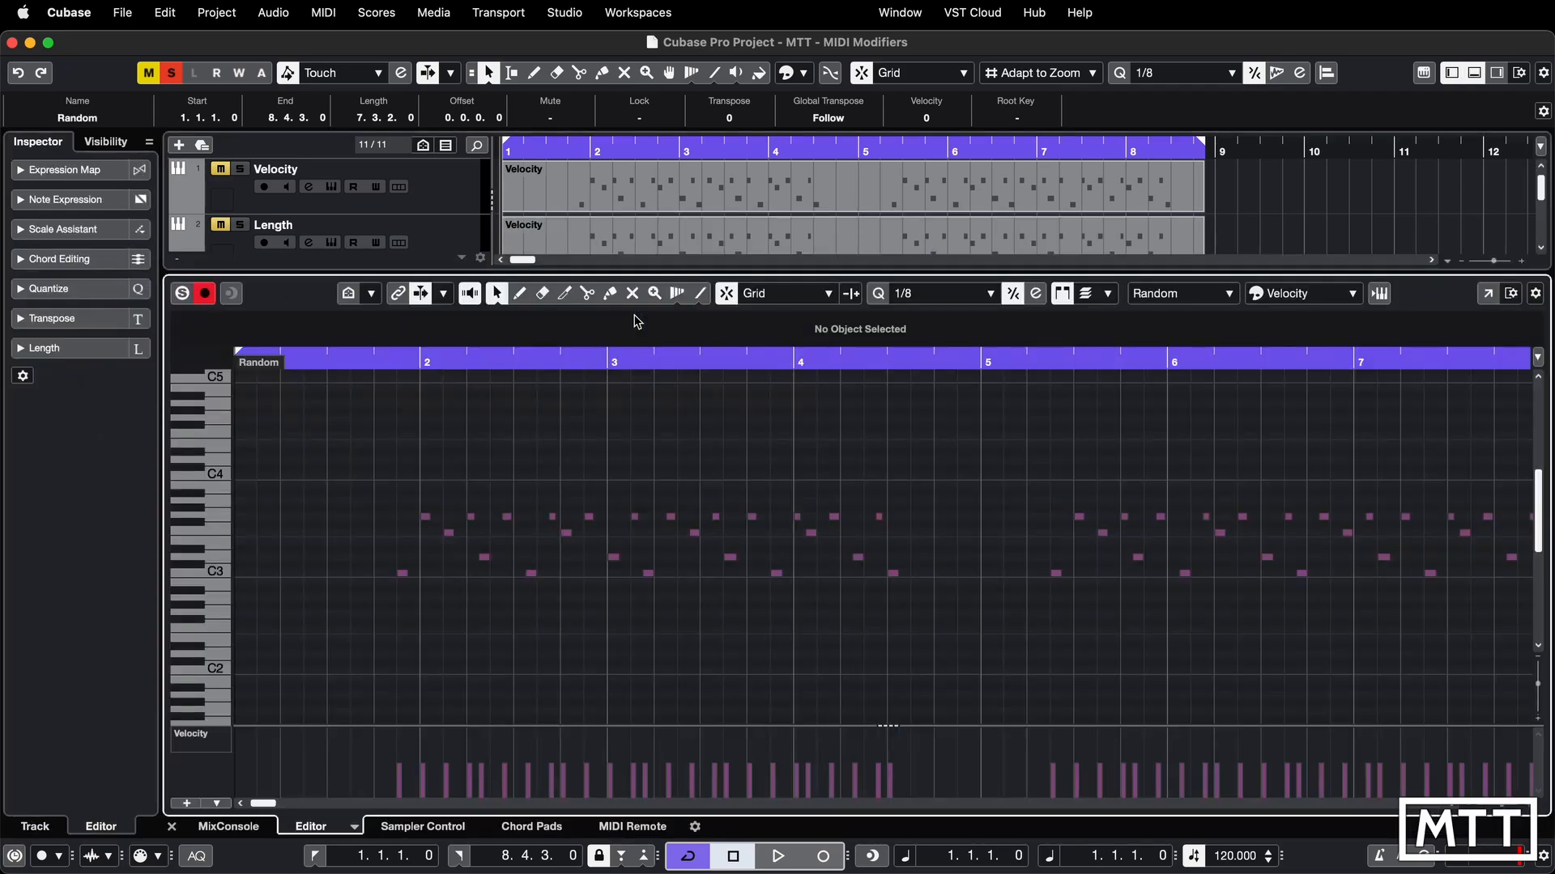
key(g)
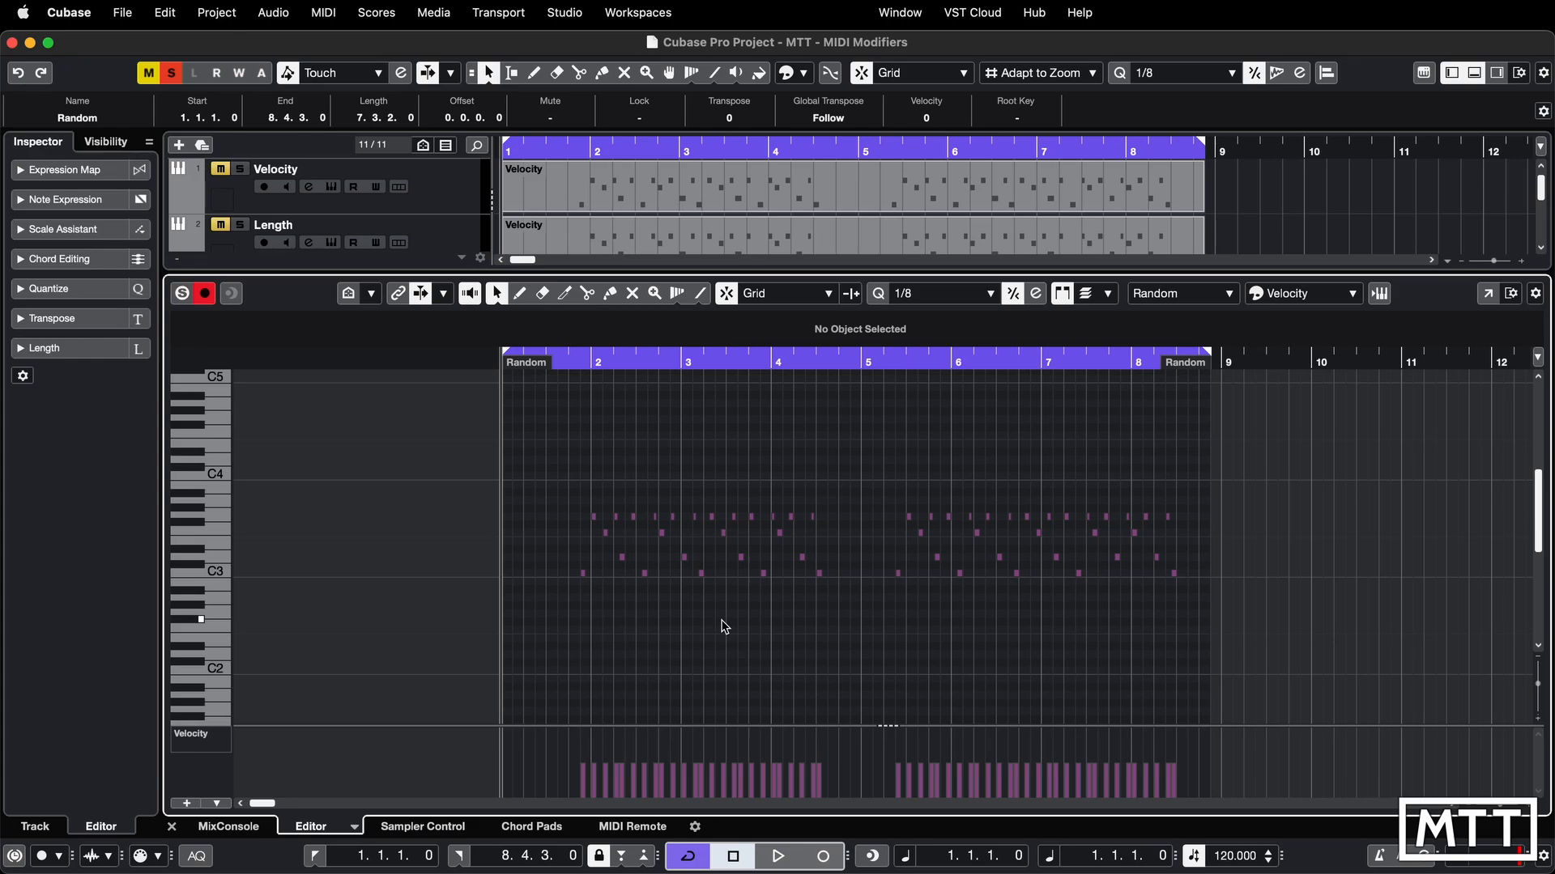
key(Return)
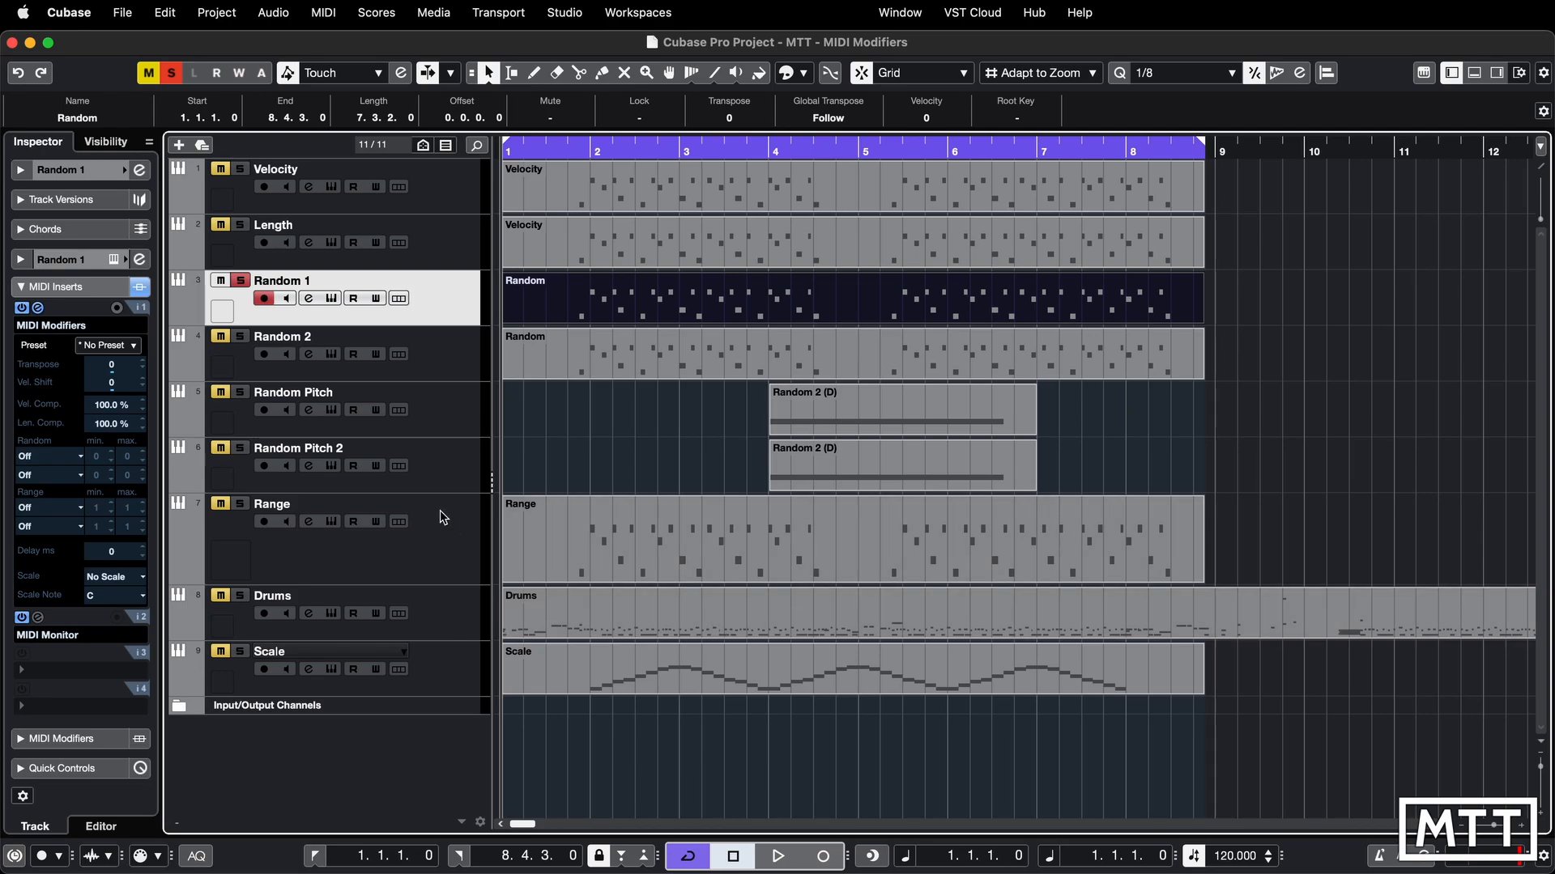
Randomize Velocity on the Random 1 track with a minimum of -7 and maximum of 7, play the part, and stop.
click(58, 458)
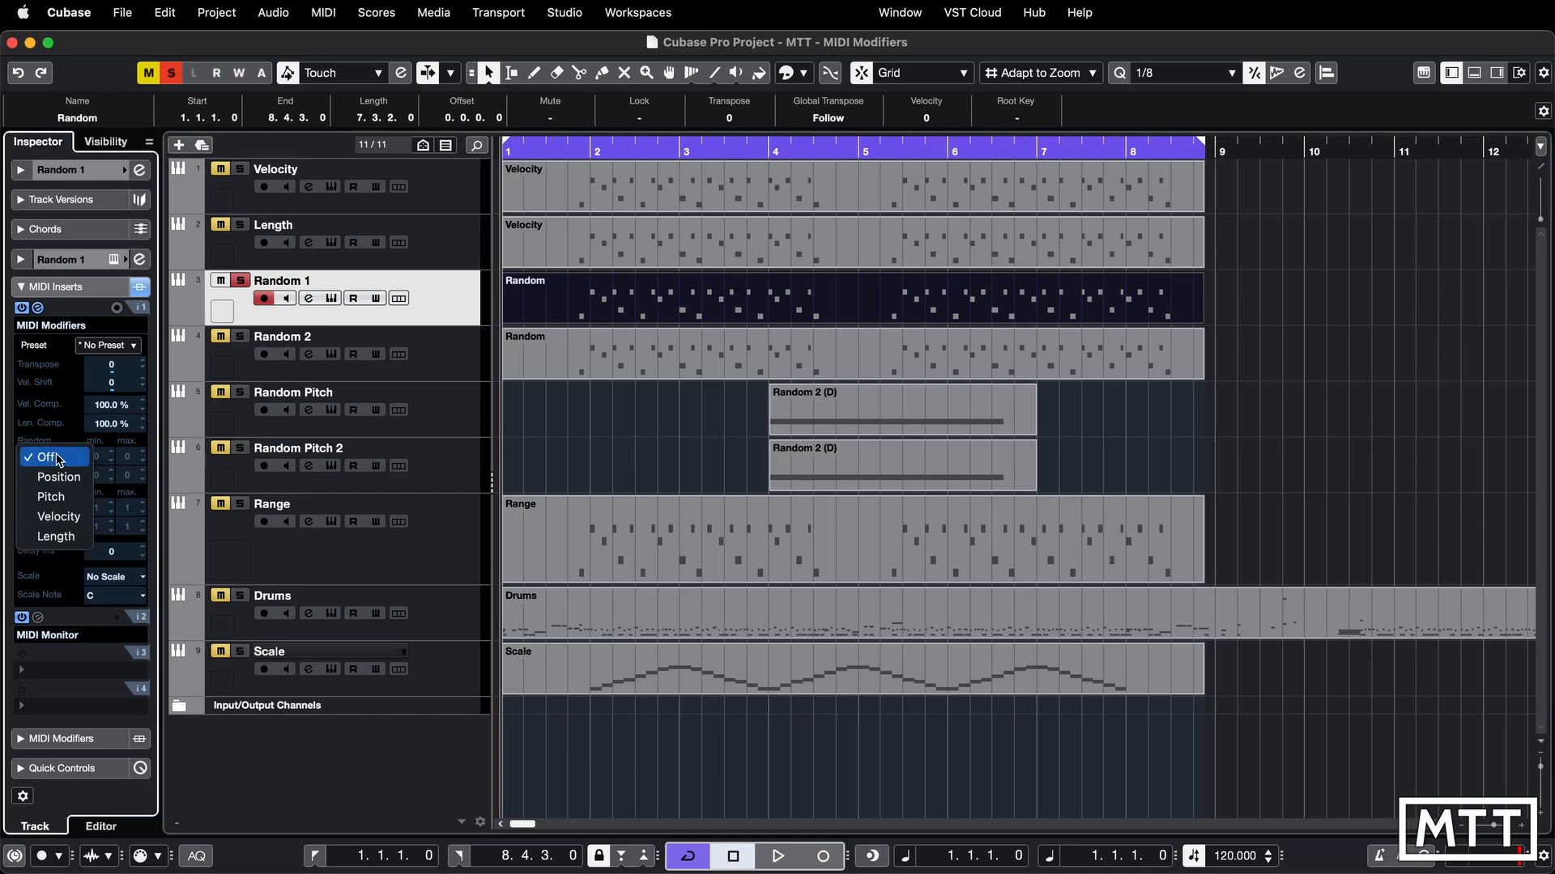
click(62, 520)
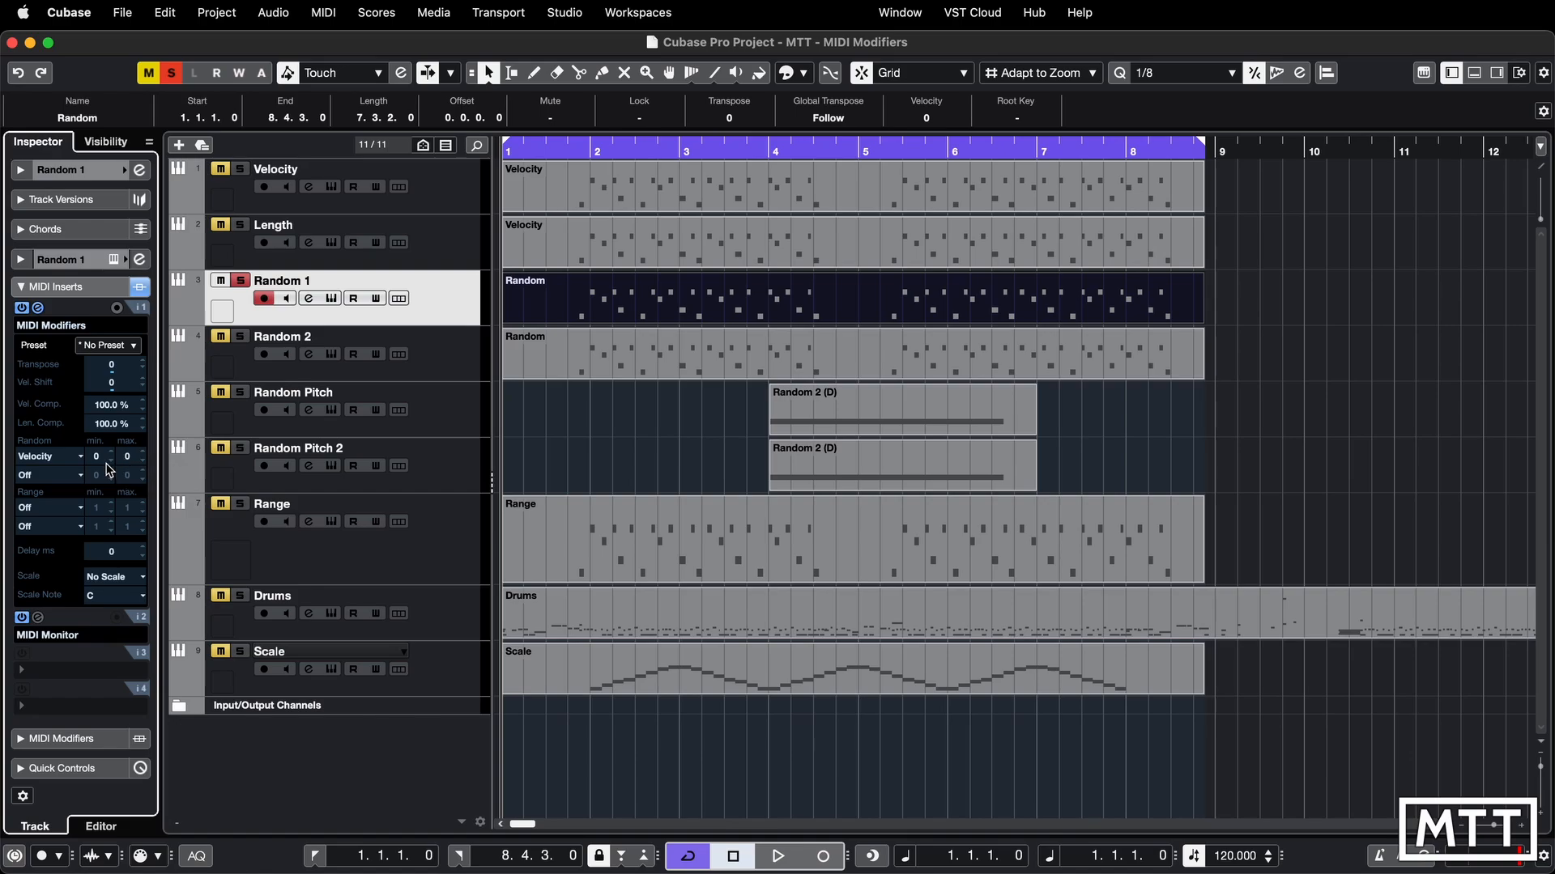
scroll(116, 466, down, 2)
scroll(116, 466, down, 1)
scroll(146, 457, up, 5)
key(space)
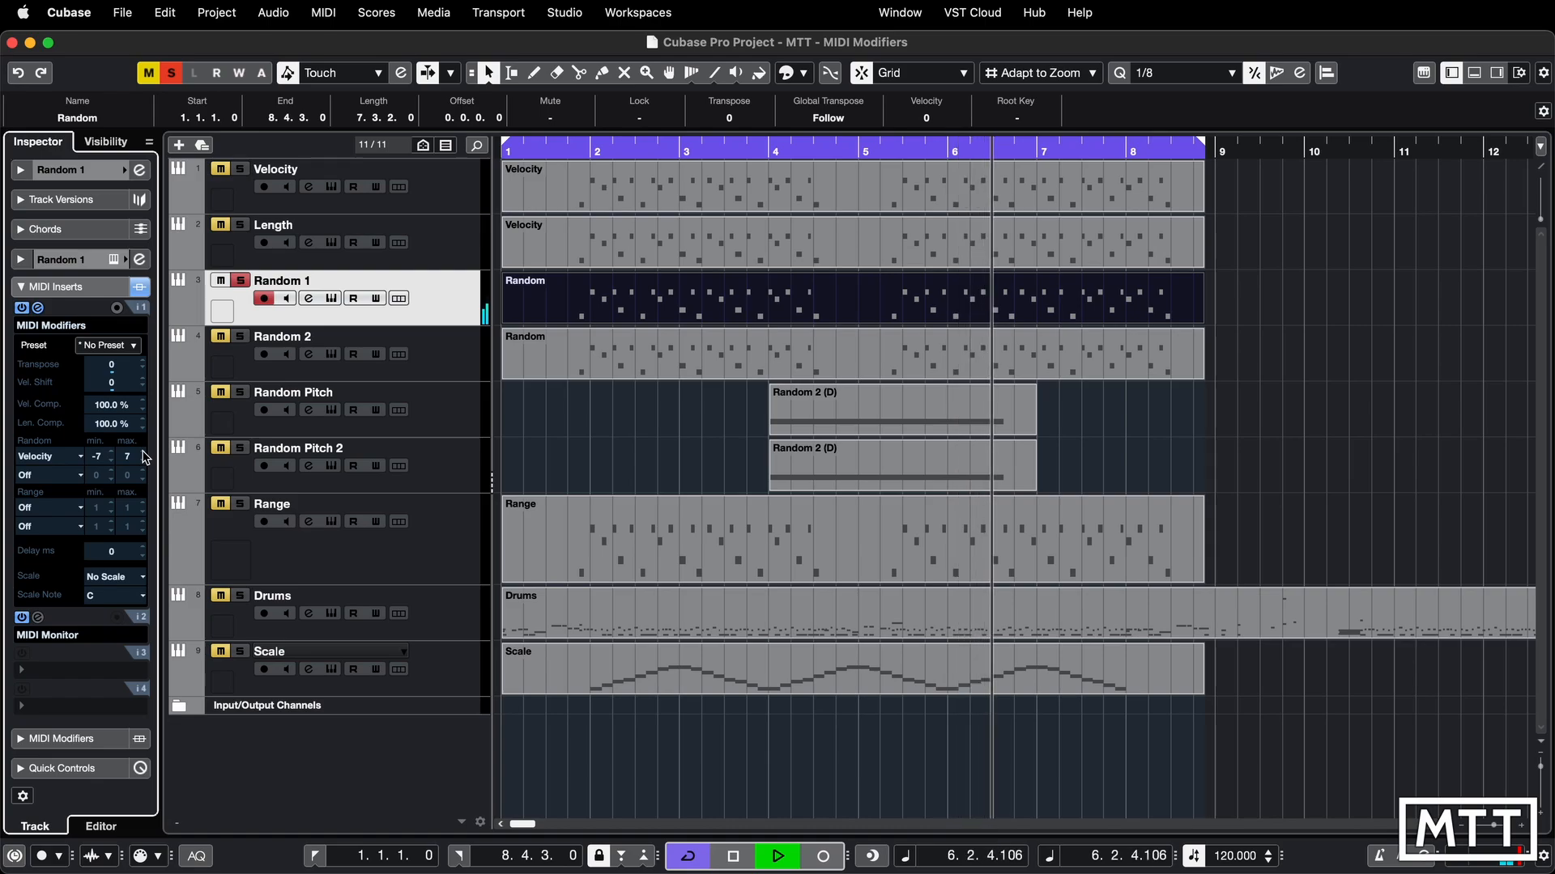
key(space)
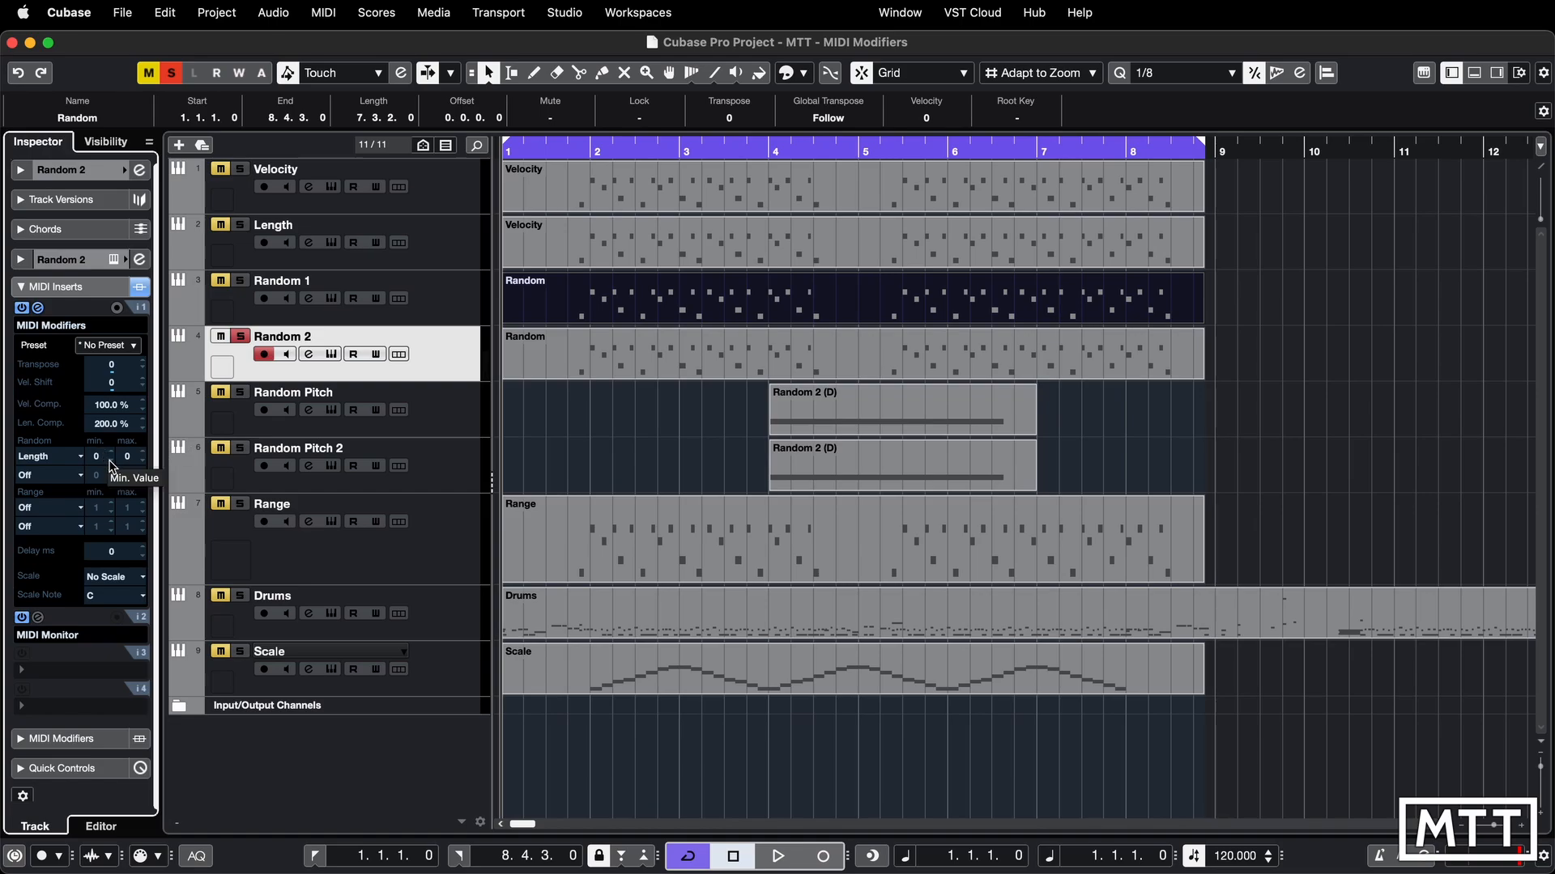
Play the Random 2 track and set its random Length range to a minimum of -6 and a maximum of 12.
key(space)
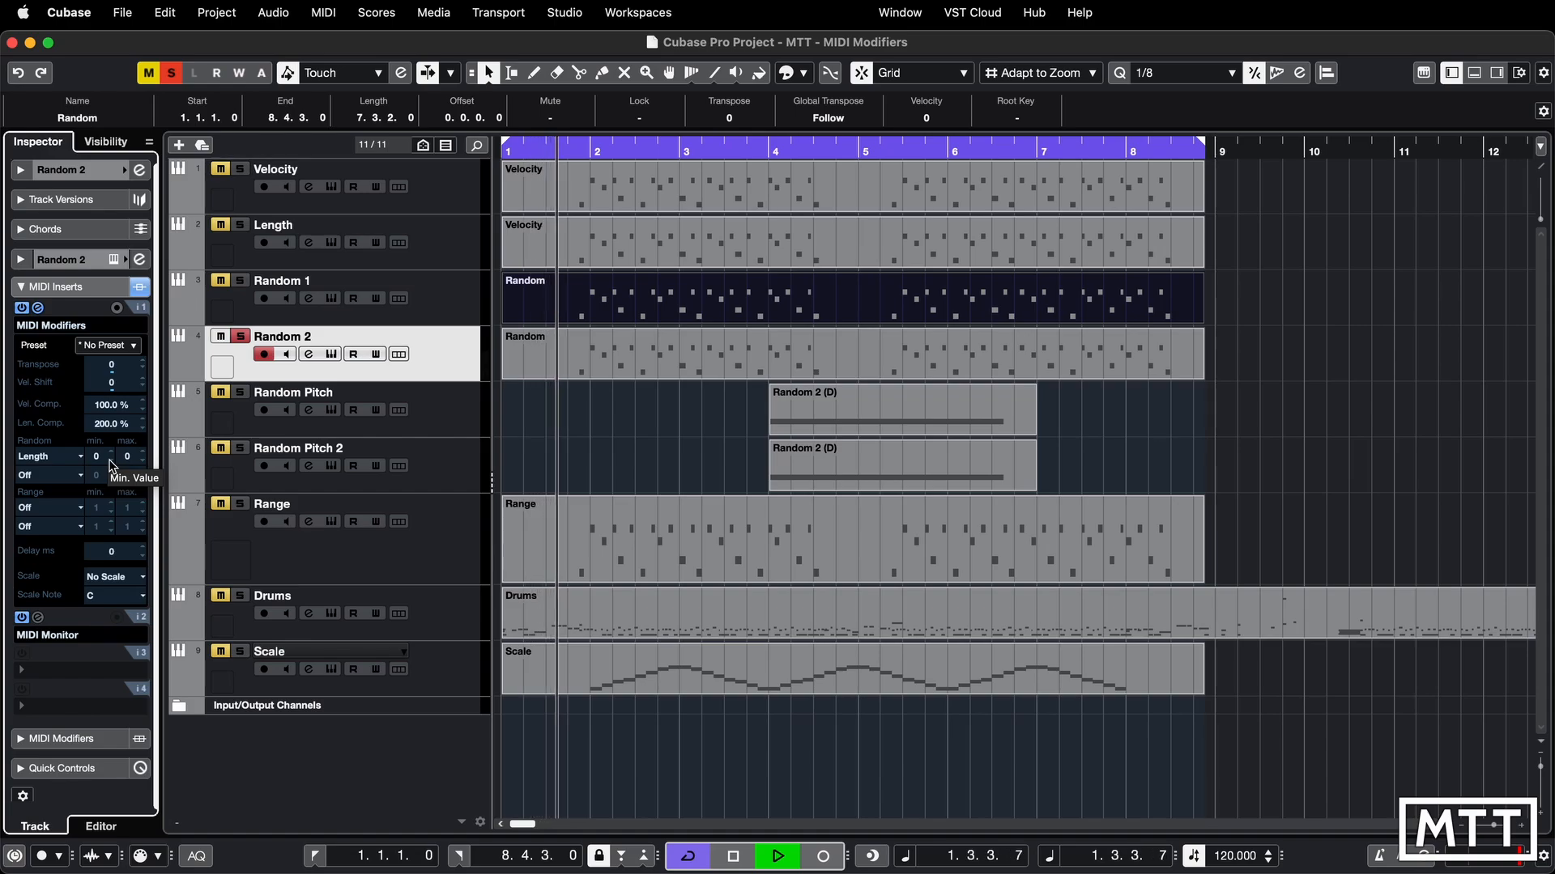
click(110, 461)
click(110, 462)
click(110, 462)
click(110, 462)
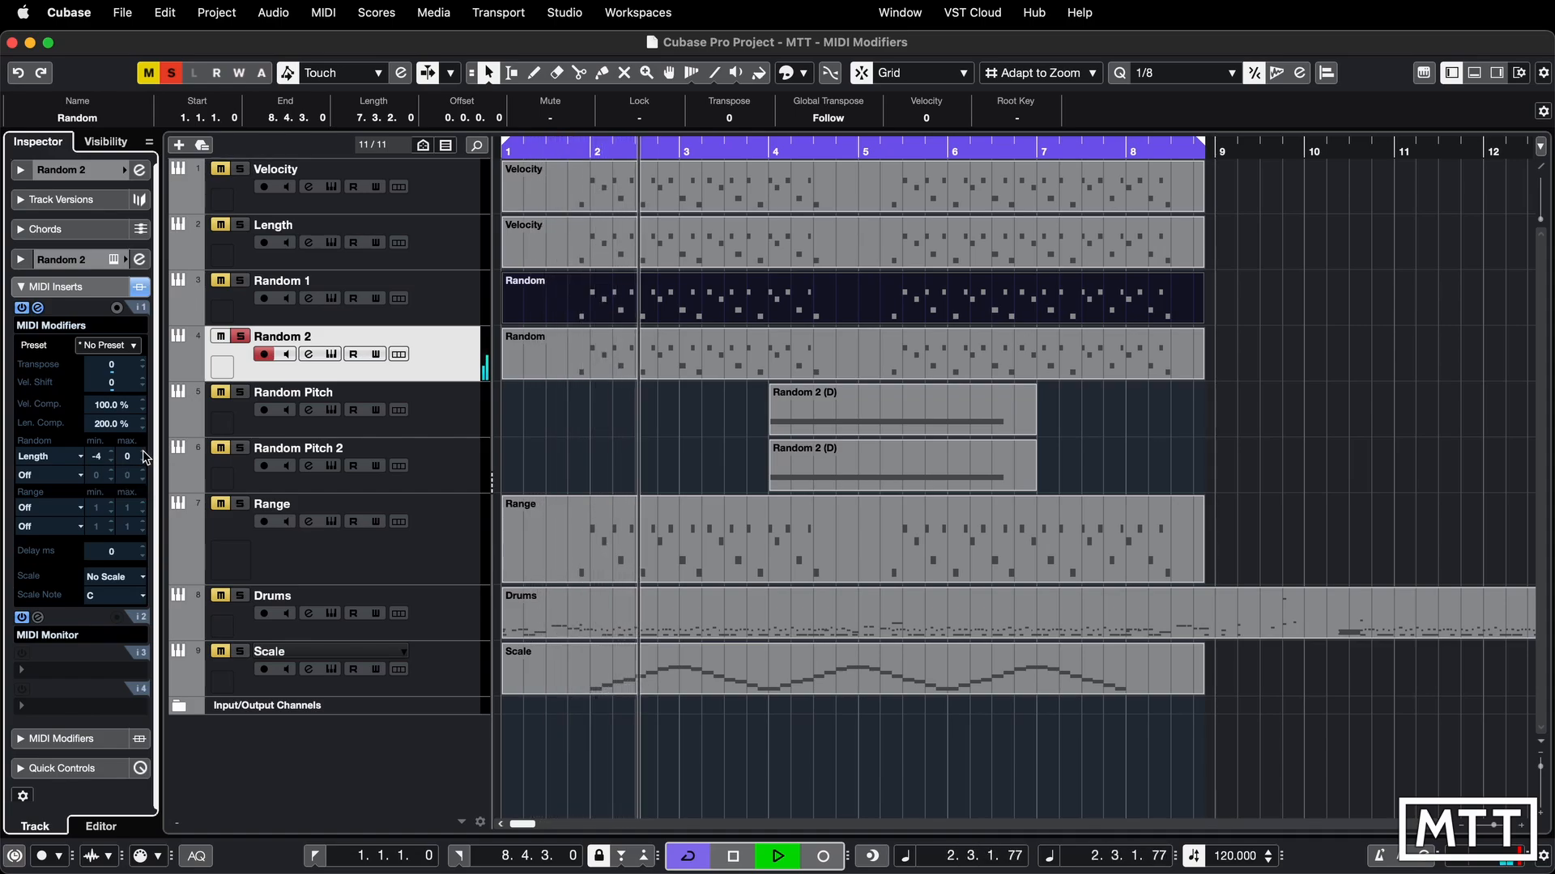
click(143, 453)
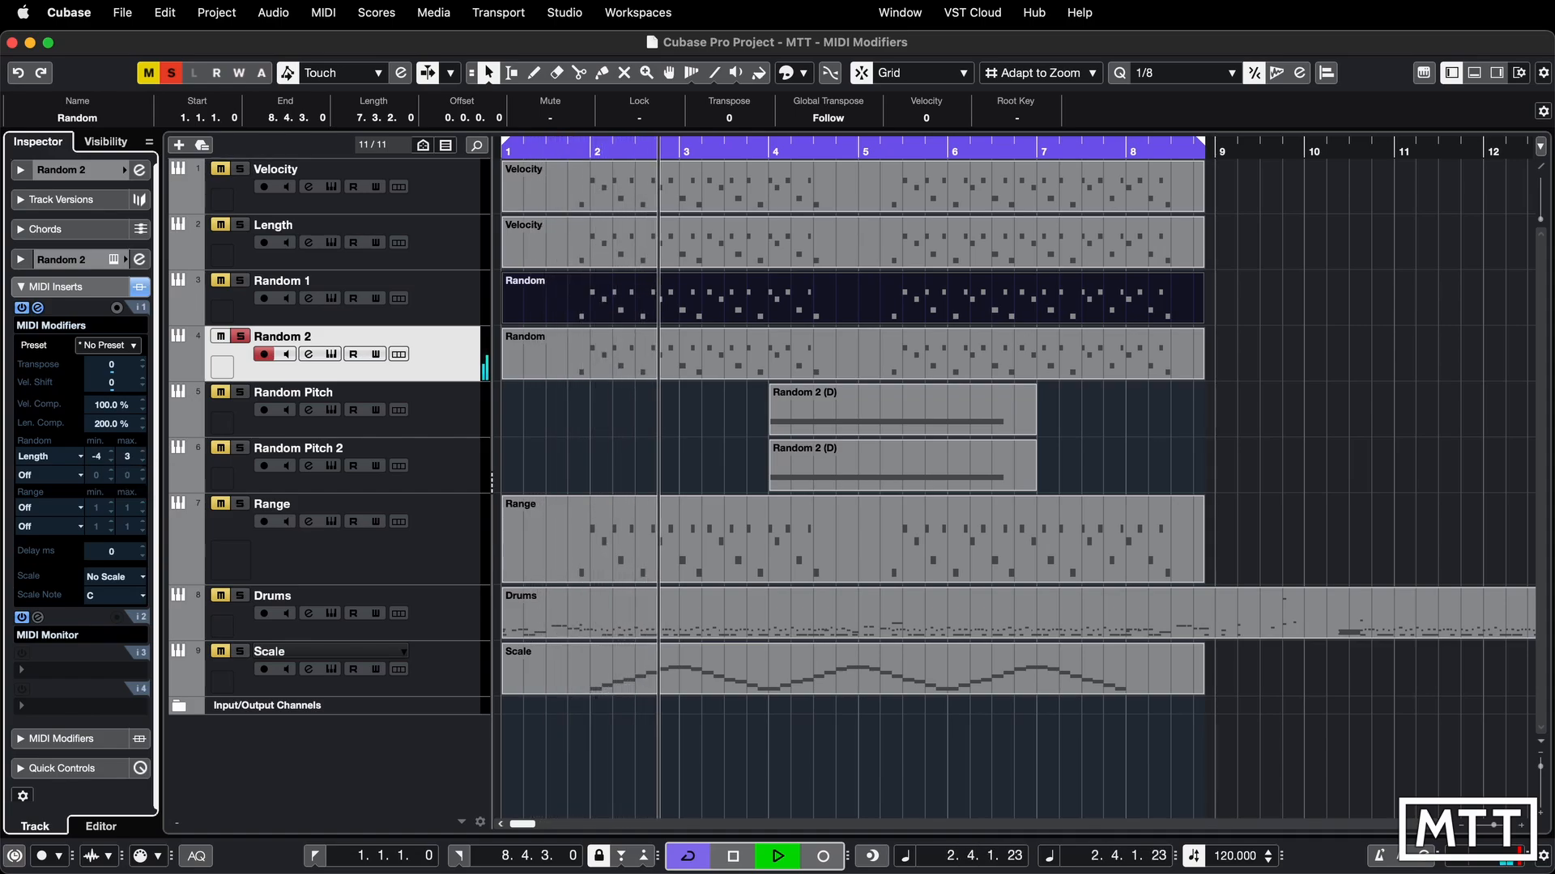
click(142, 452)
click(110, 461)
click(110, 461)
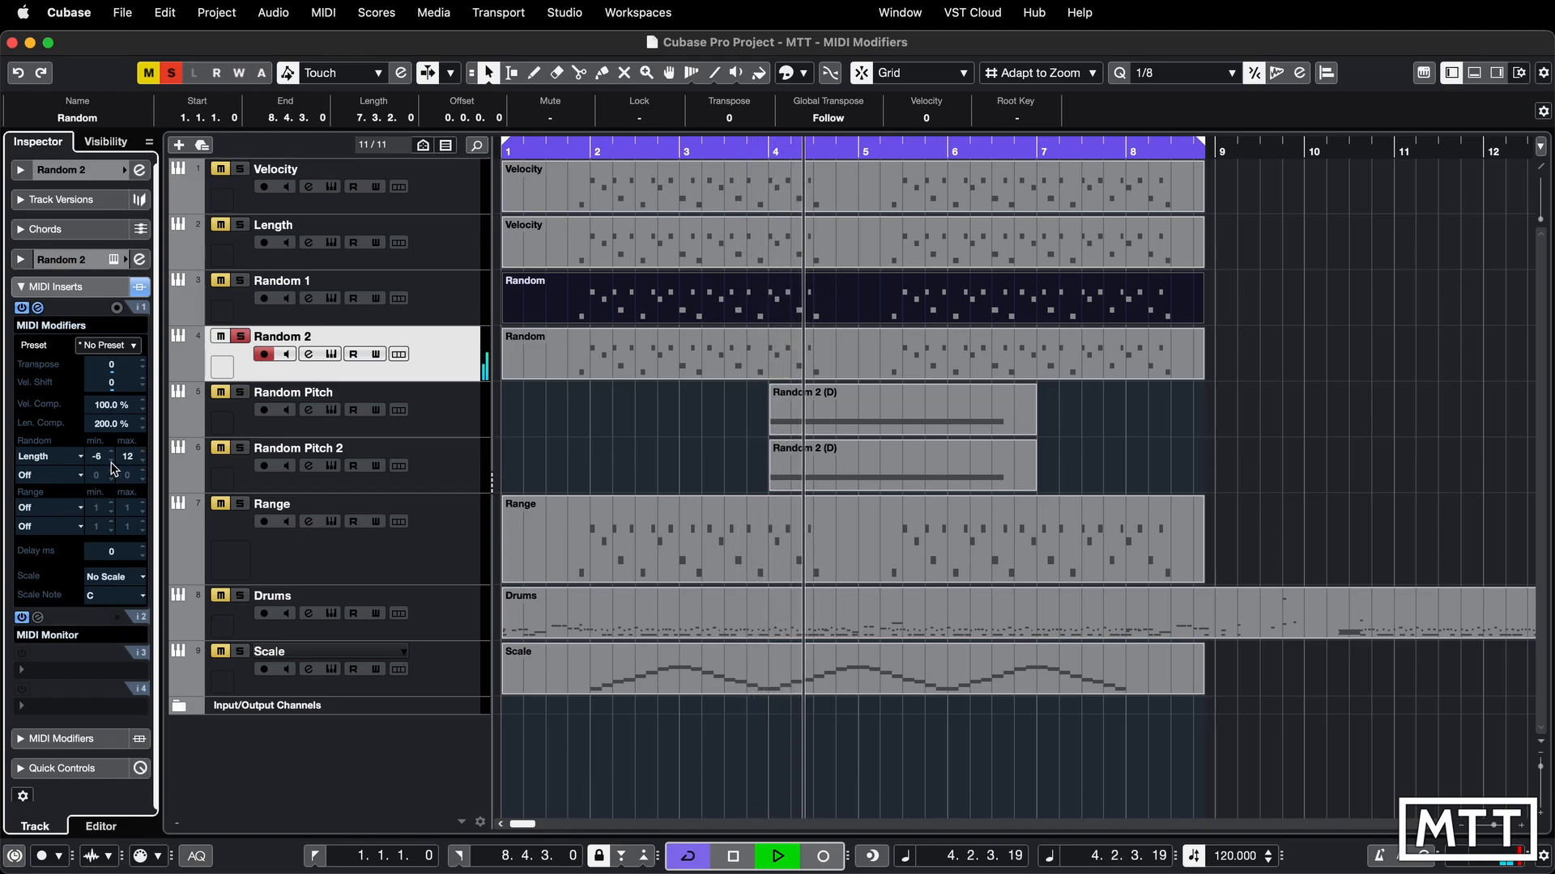
Lower the random Length minimum to -50 on the Random 2 track while it plays.
click(110, 460)
click(110, 461)
click(110, 461)
click(110, 461)
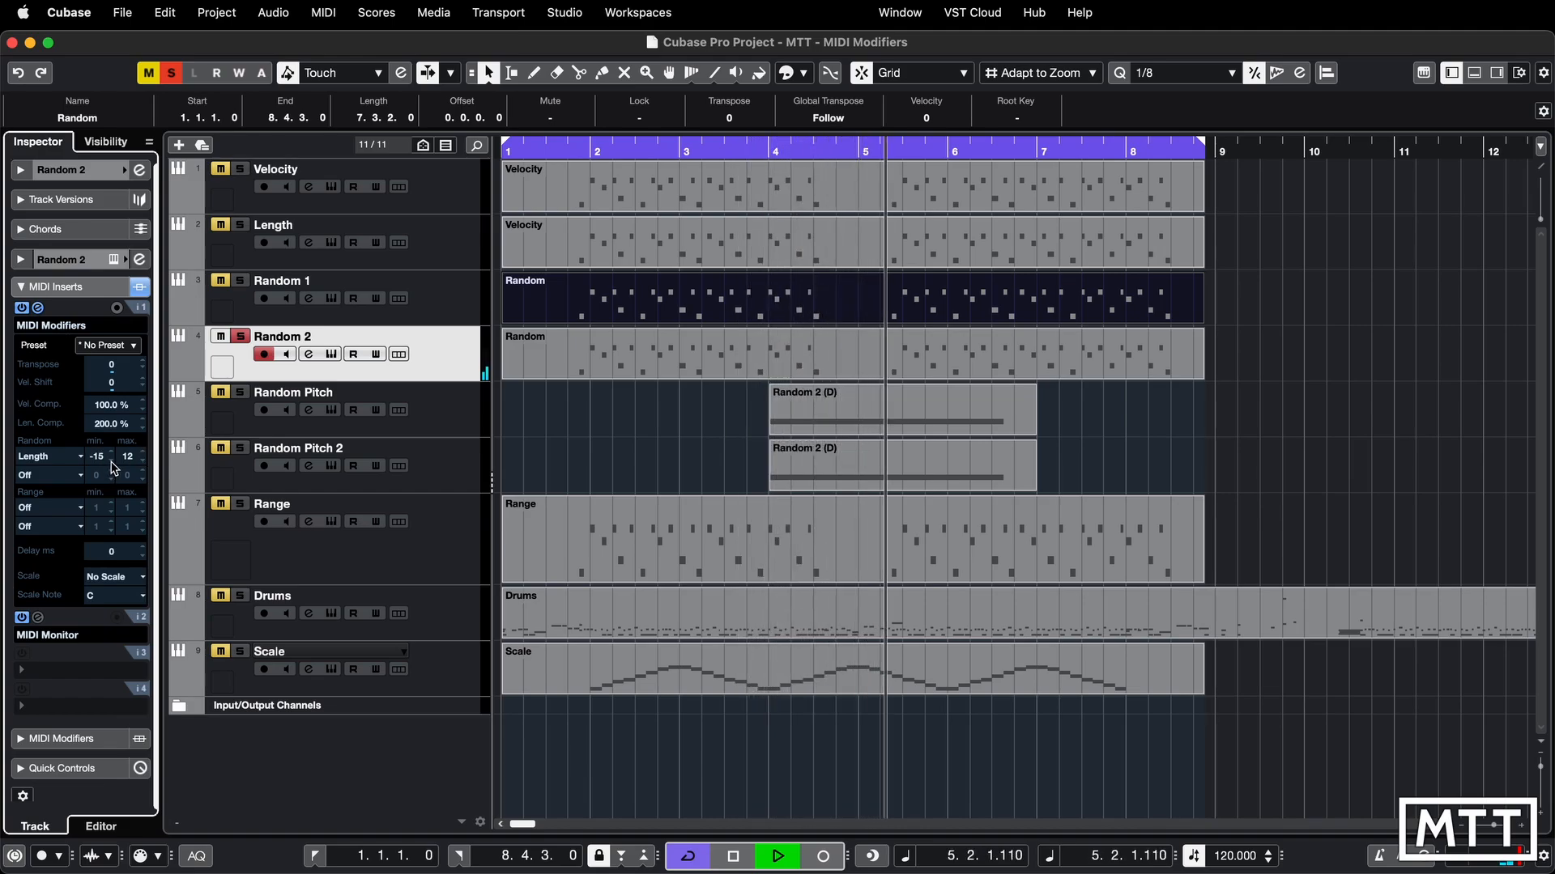
click(110, 462)
click(111, 462)
click(111, 461)
click(111, 461)
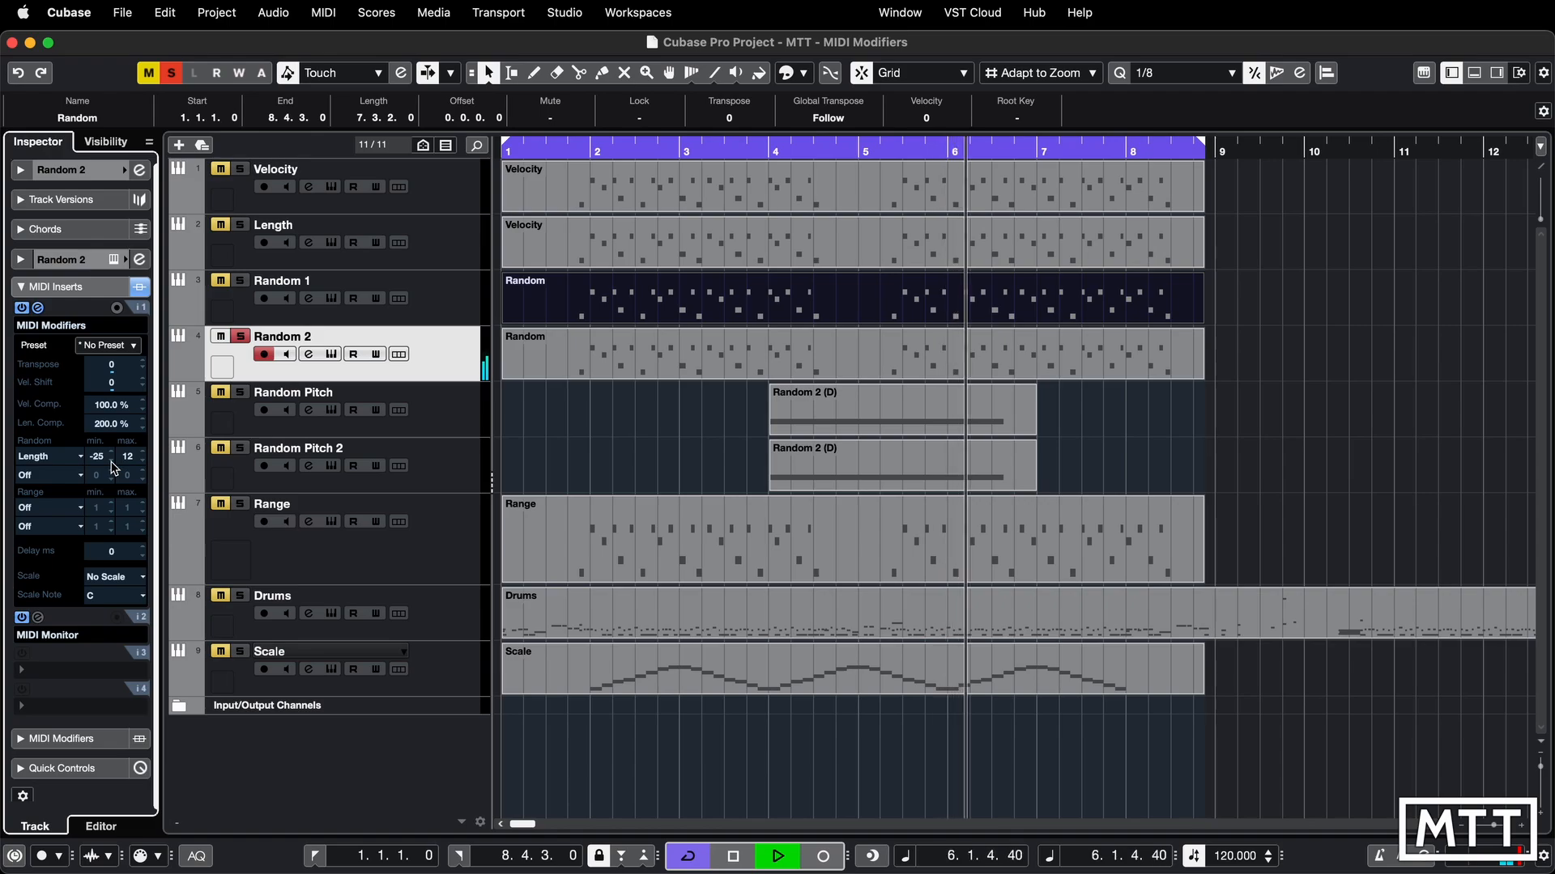
click(111, 462)
click(111, 461)
click(111, 462)
click(111, 461)
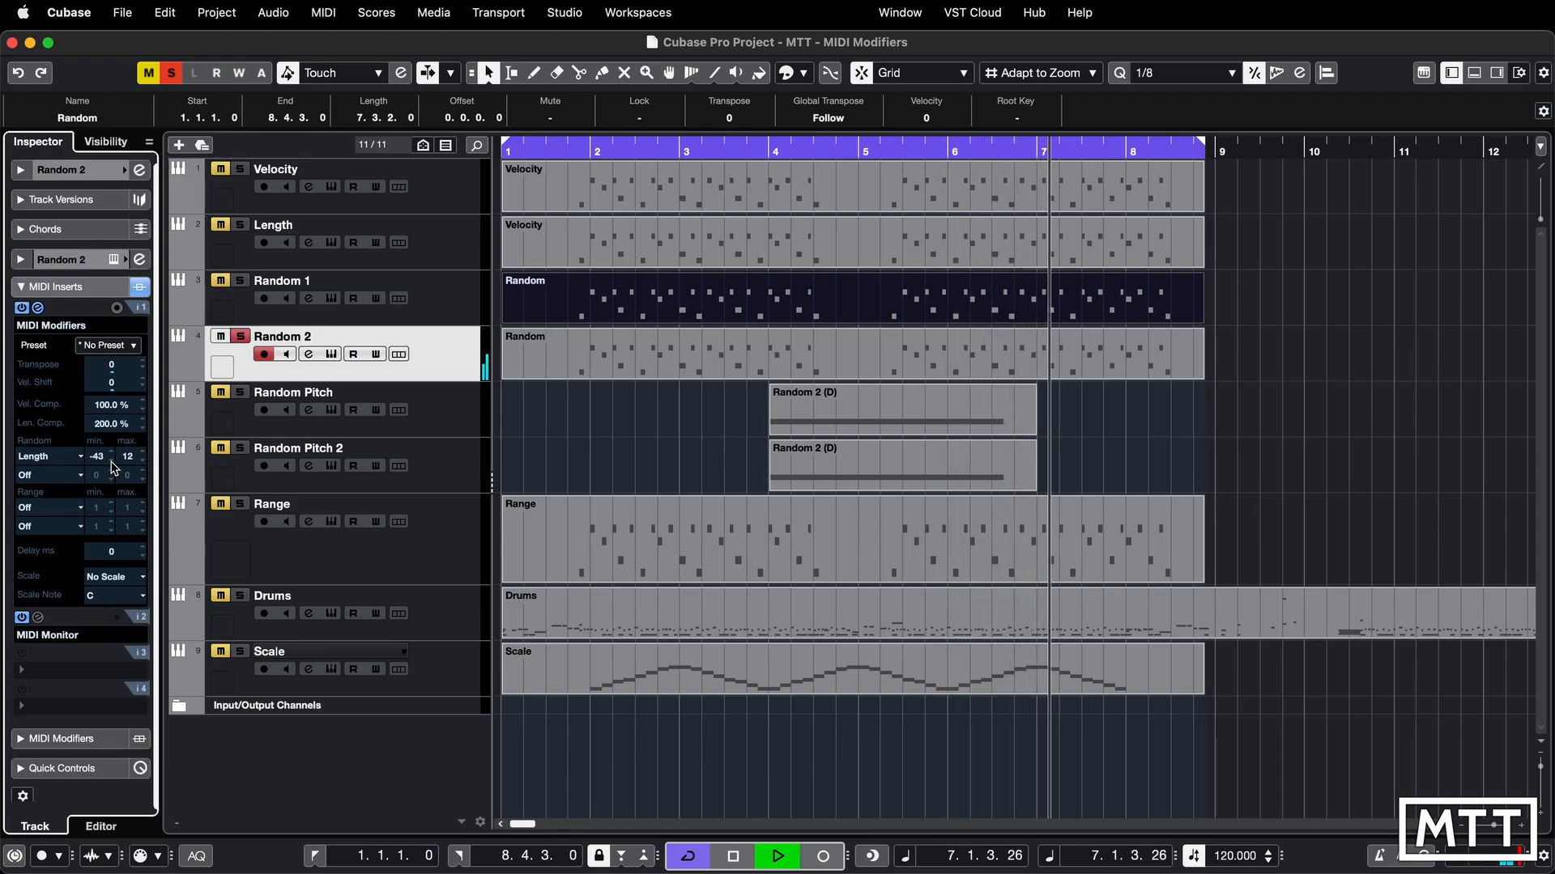
click(111, 462)
Raise the random Length maximum to 37 on the Random 2 track, listen to the variation, and stop playback.
click(143, 454)
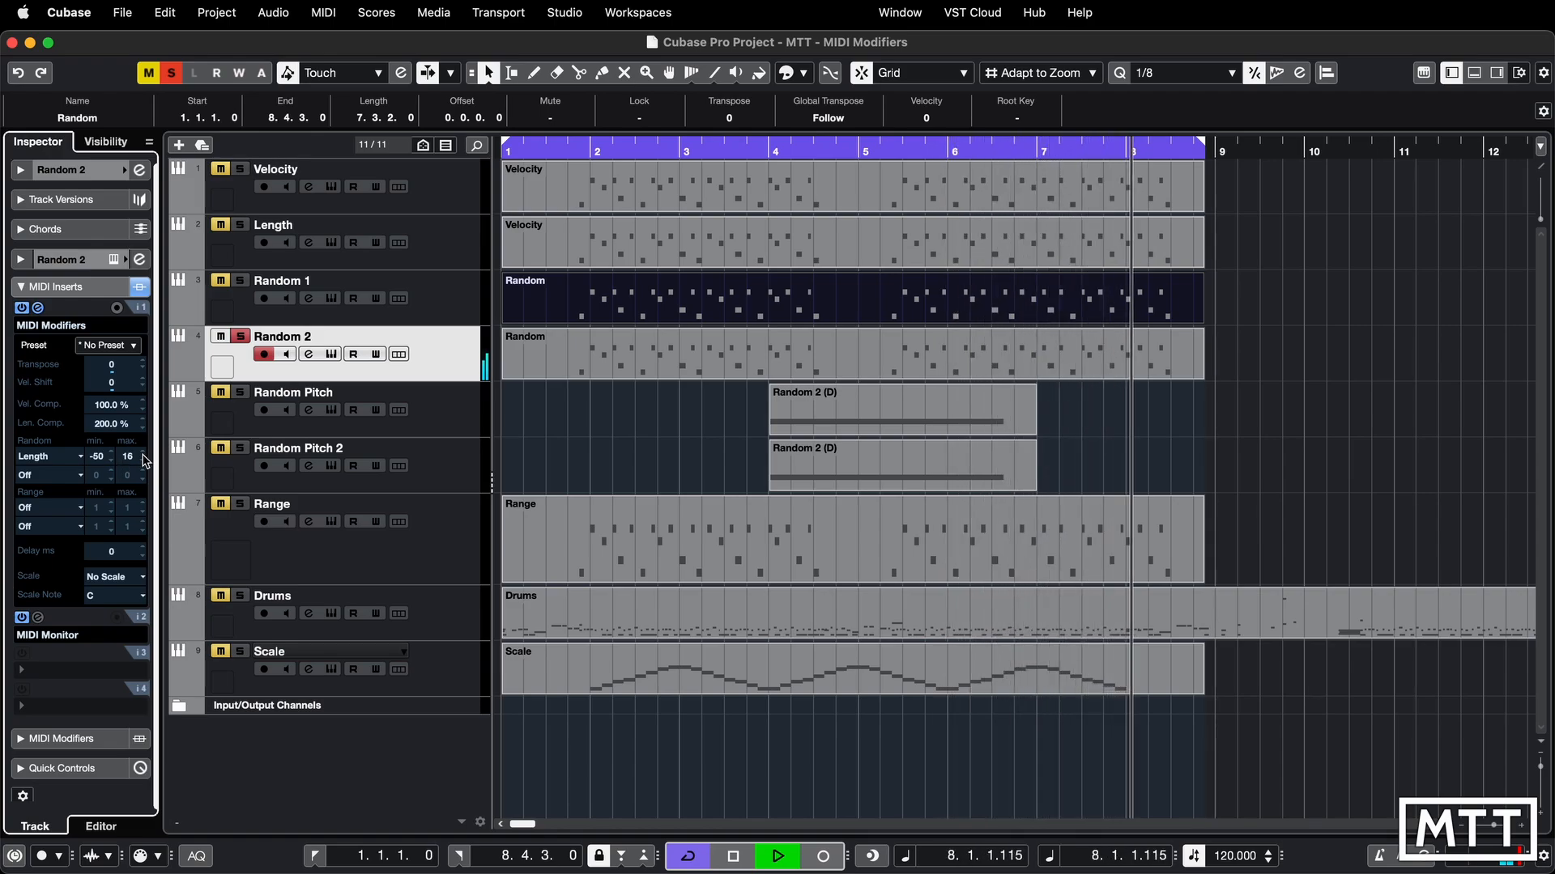
click(143, 456)
click(144, 455)
click(143, 456)
click(143, 456)
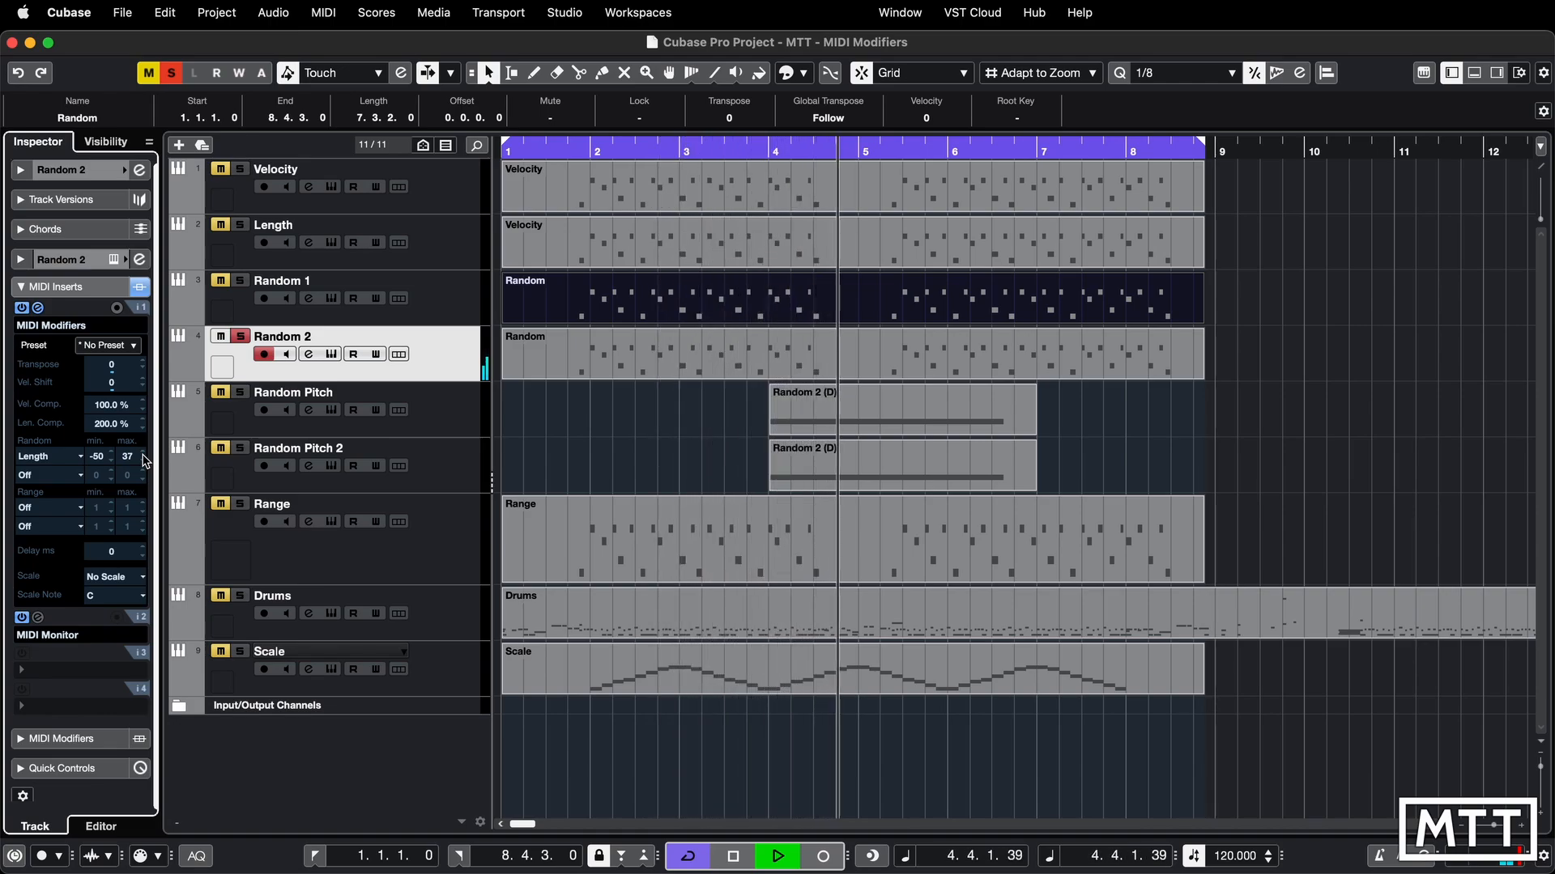
key(space)
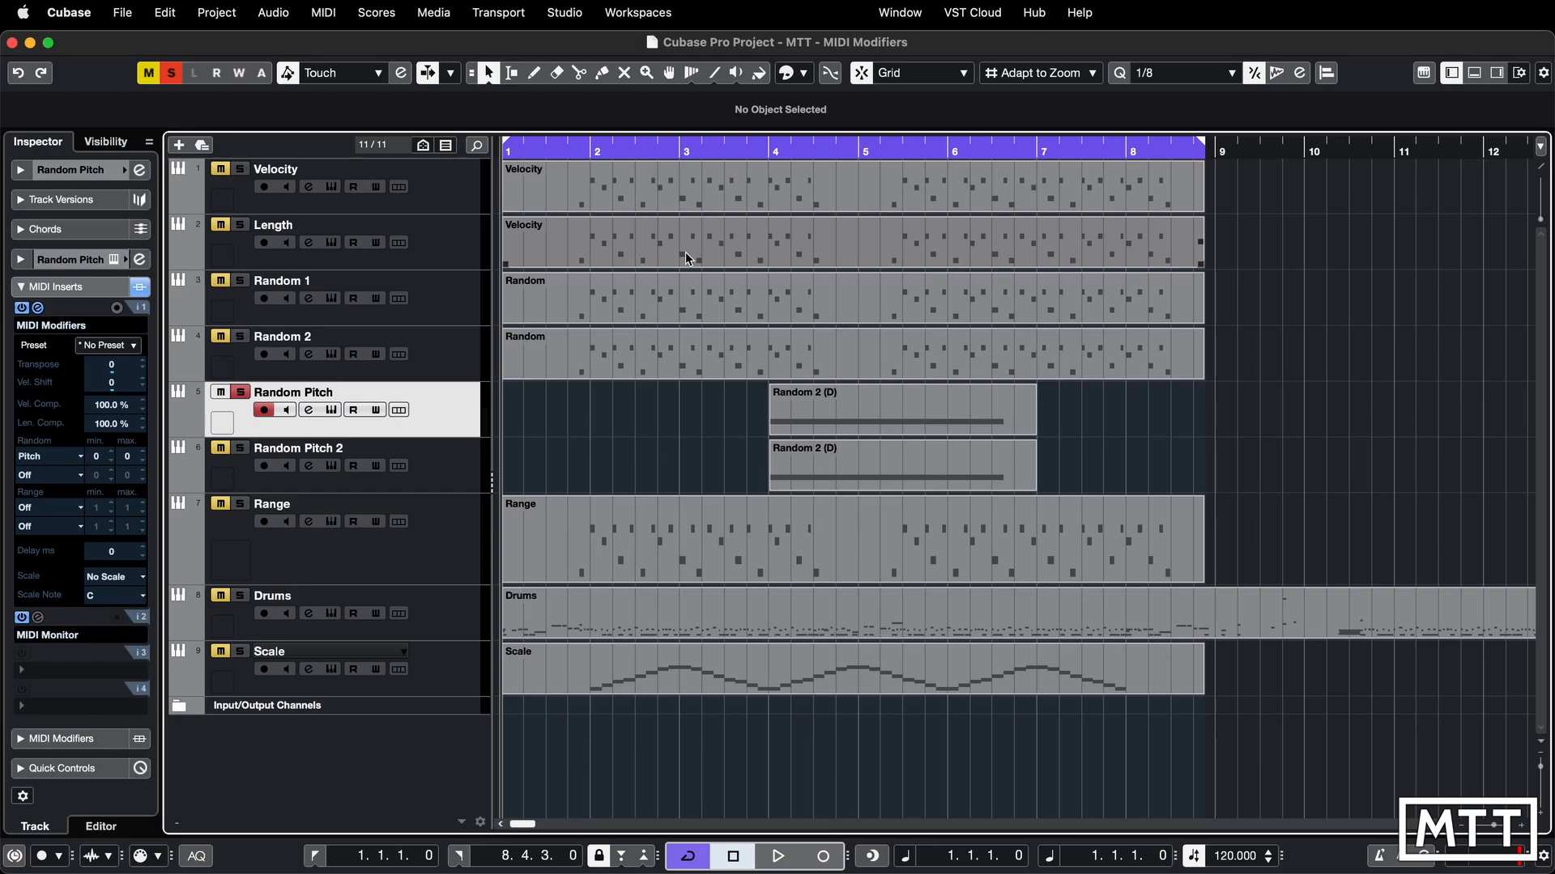
Examine the snare sample in the Random Pitch track's HALion instrument, audition it at C3, and close the instrument.
click(331, 410)
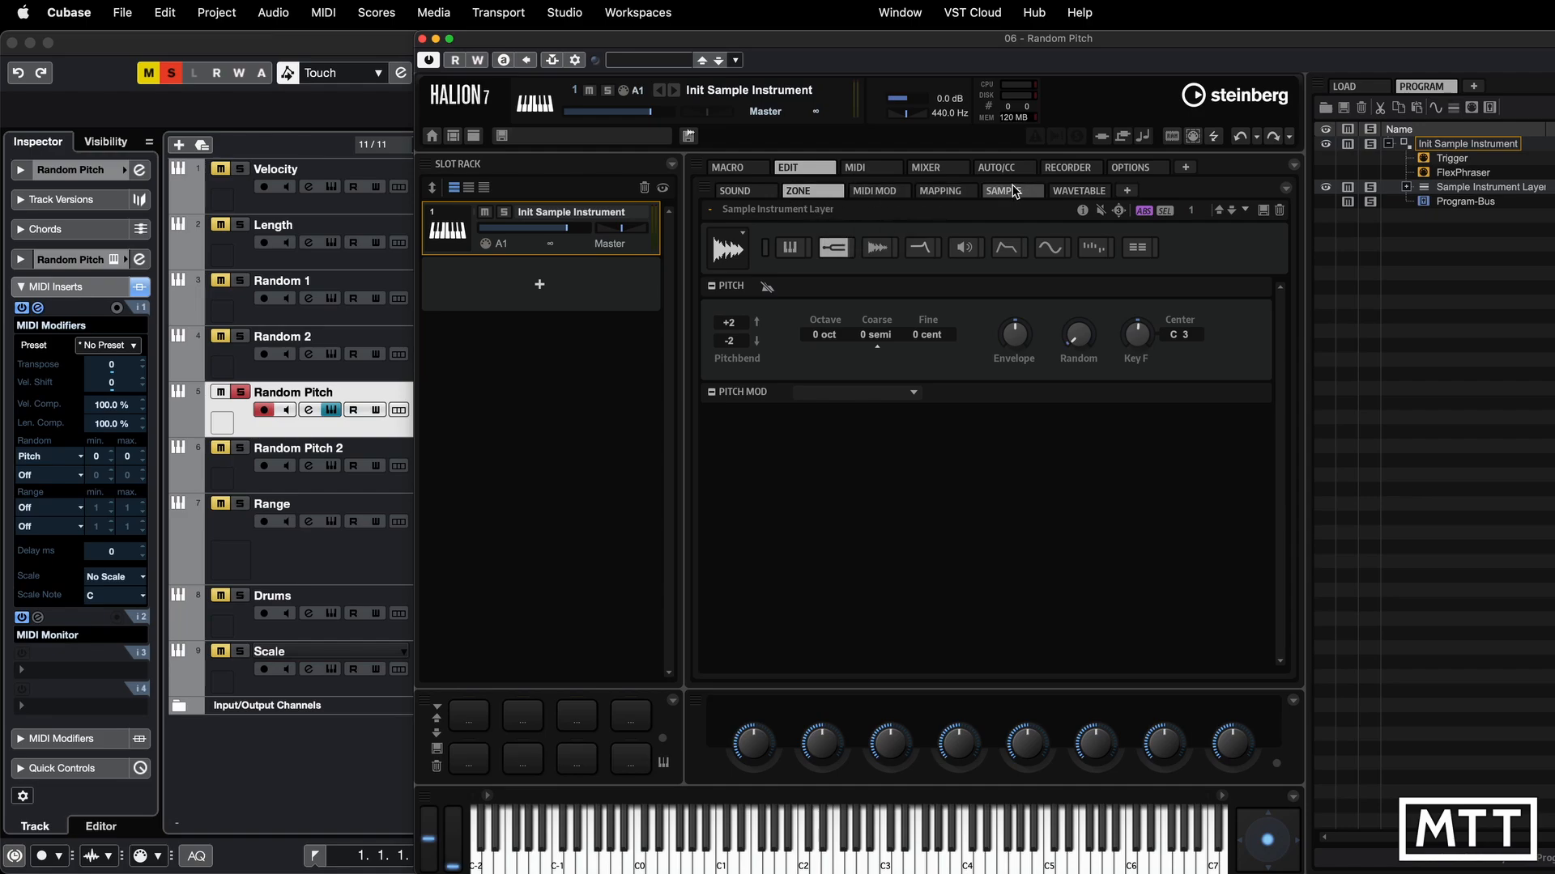
click(1012, 191)
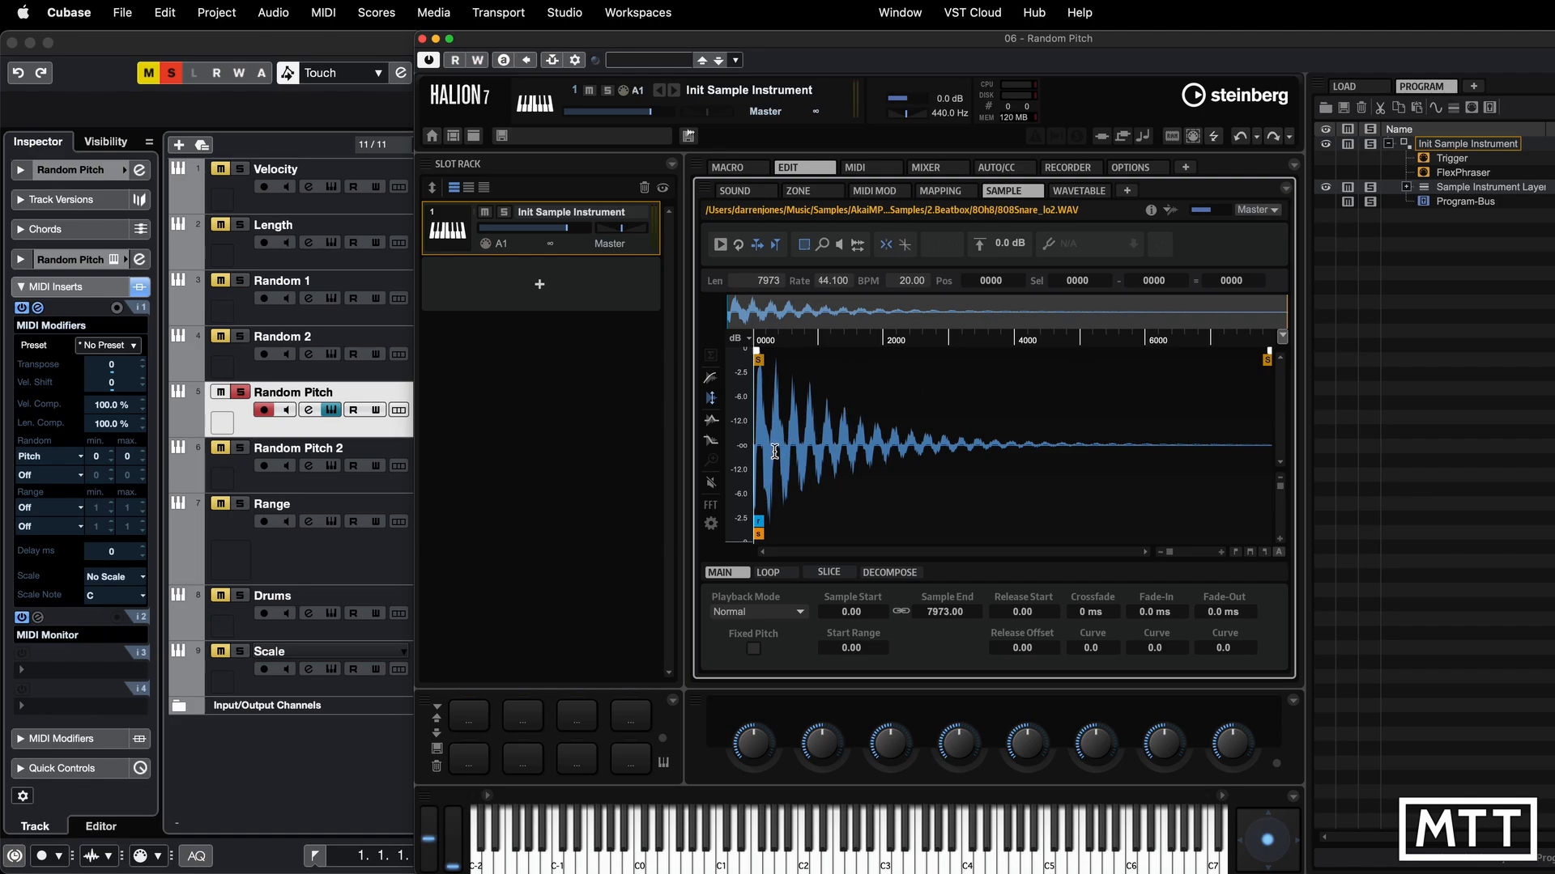
click(885, 865)
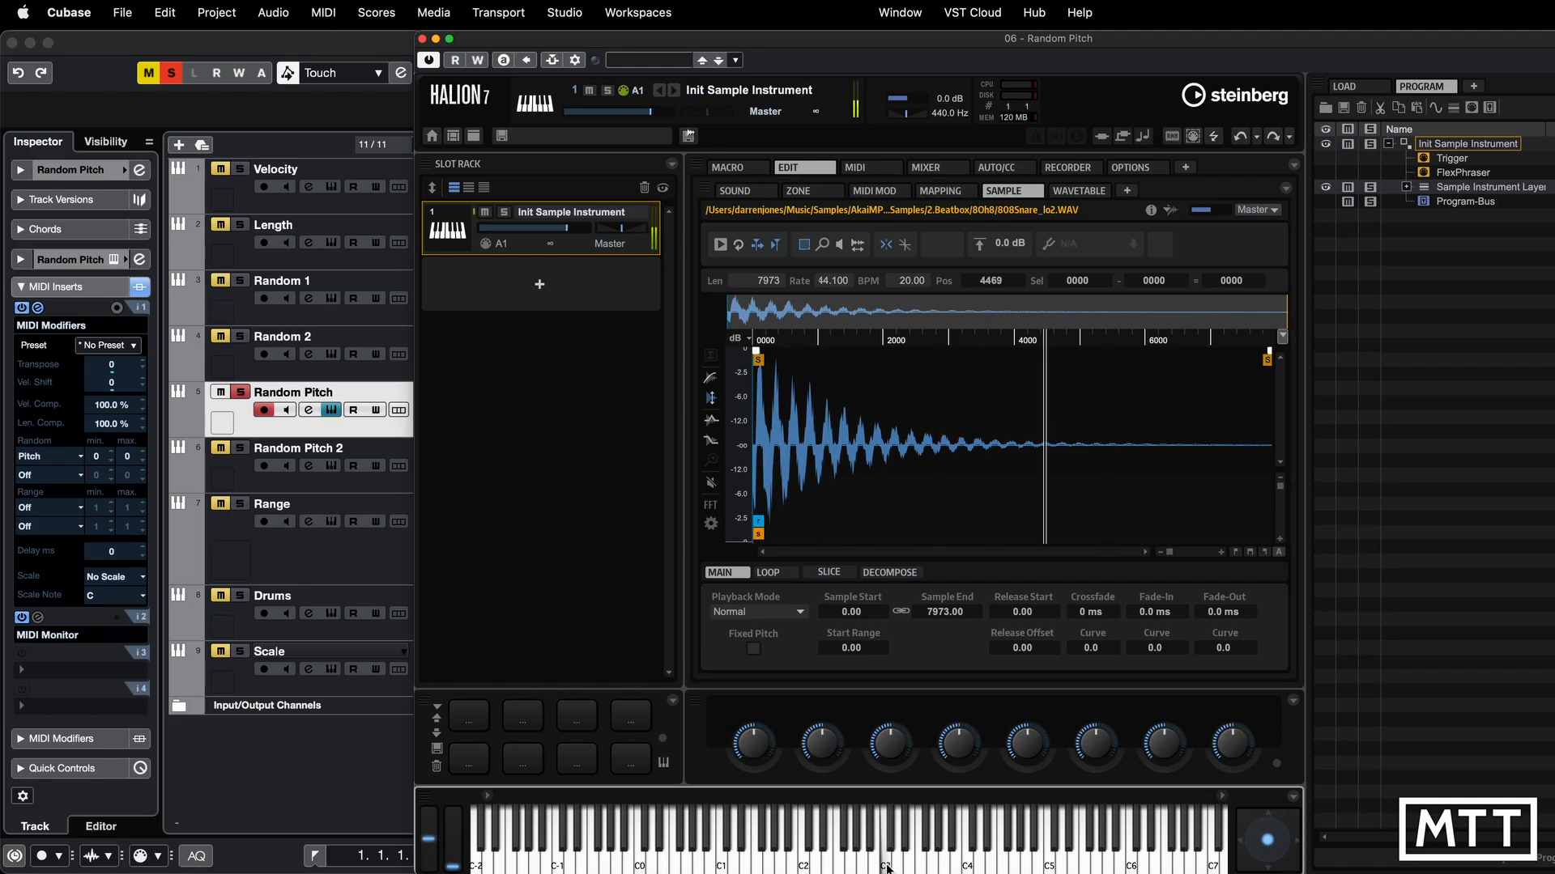
click(422, 38)
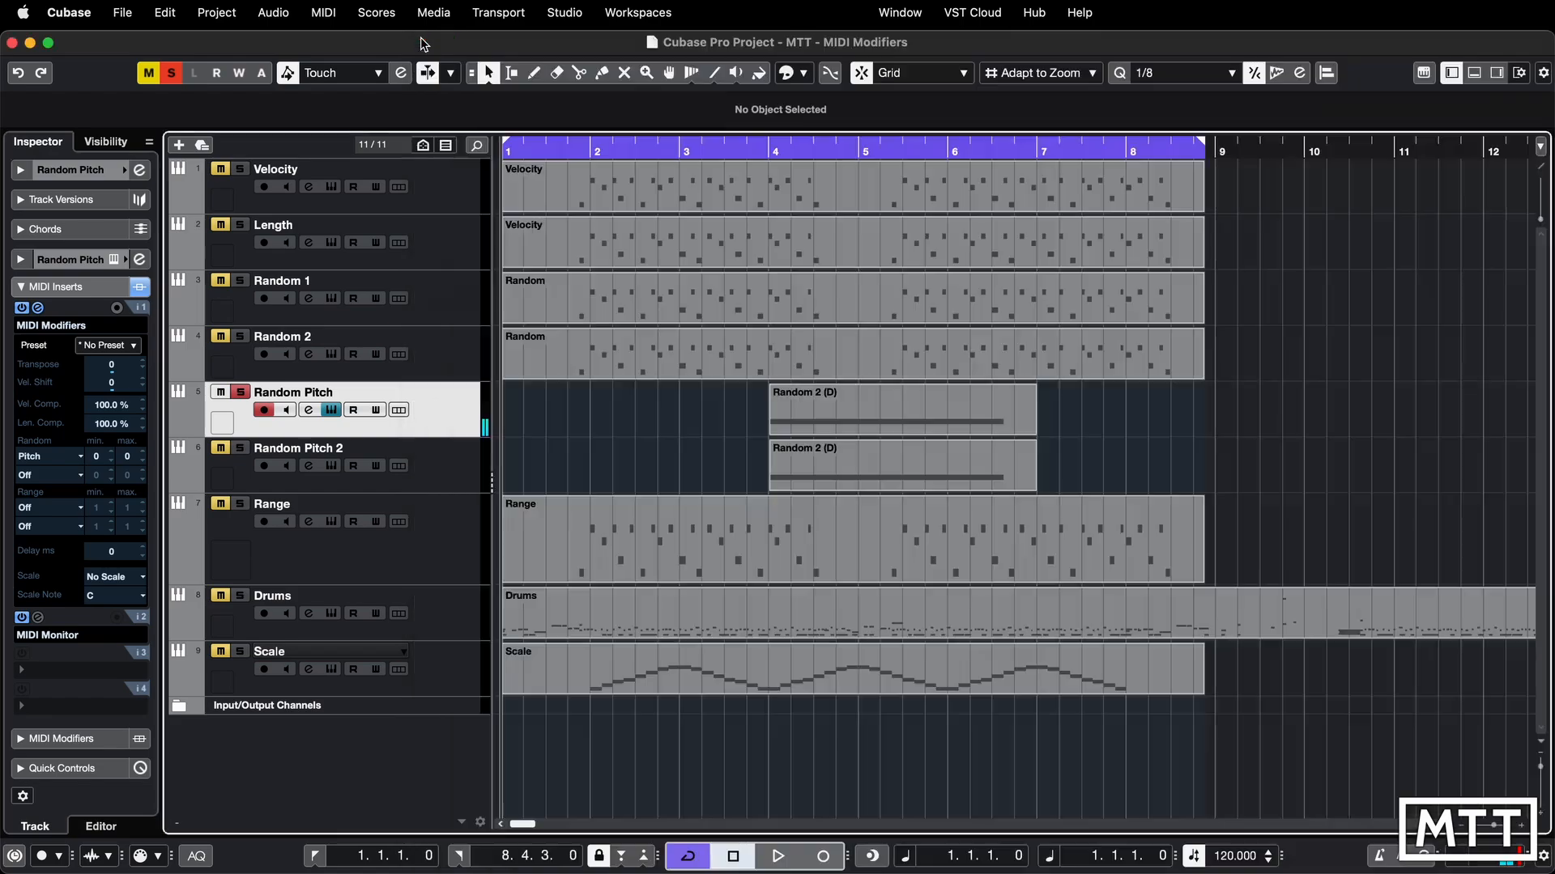
Play the Random Pitch track's part briefly from bar 4 and stop playback.
click(775, 152)
key(space)
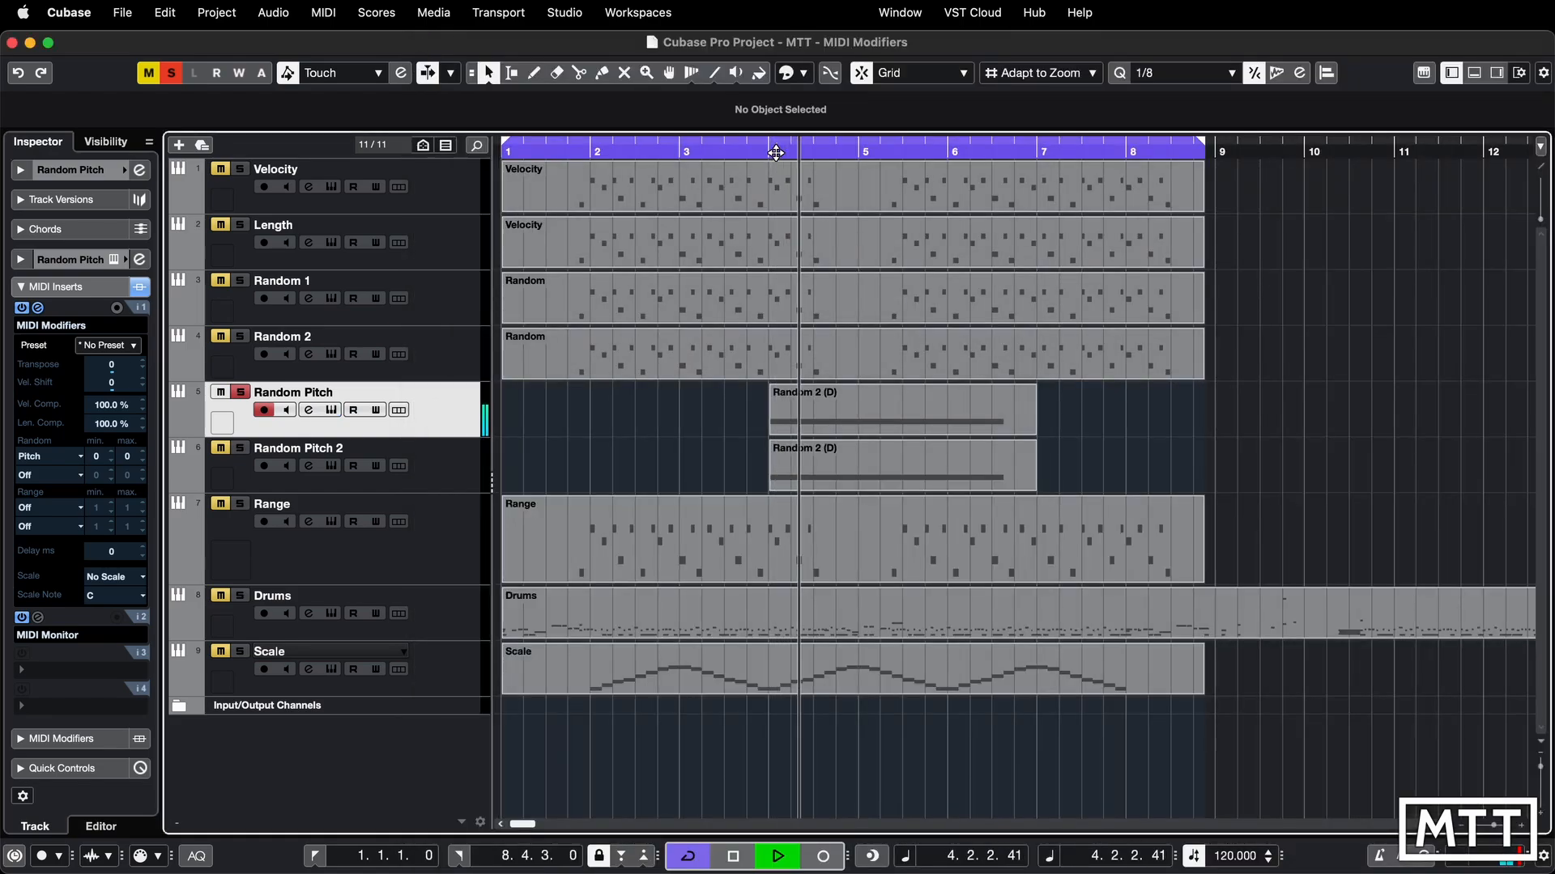
key(space)
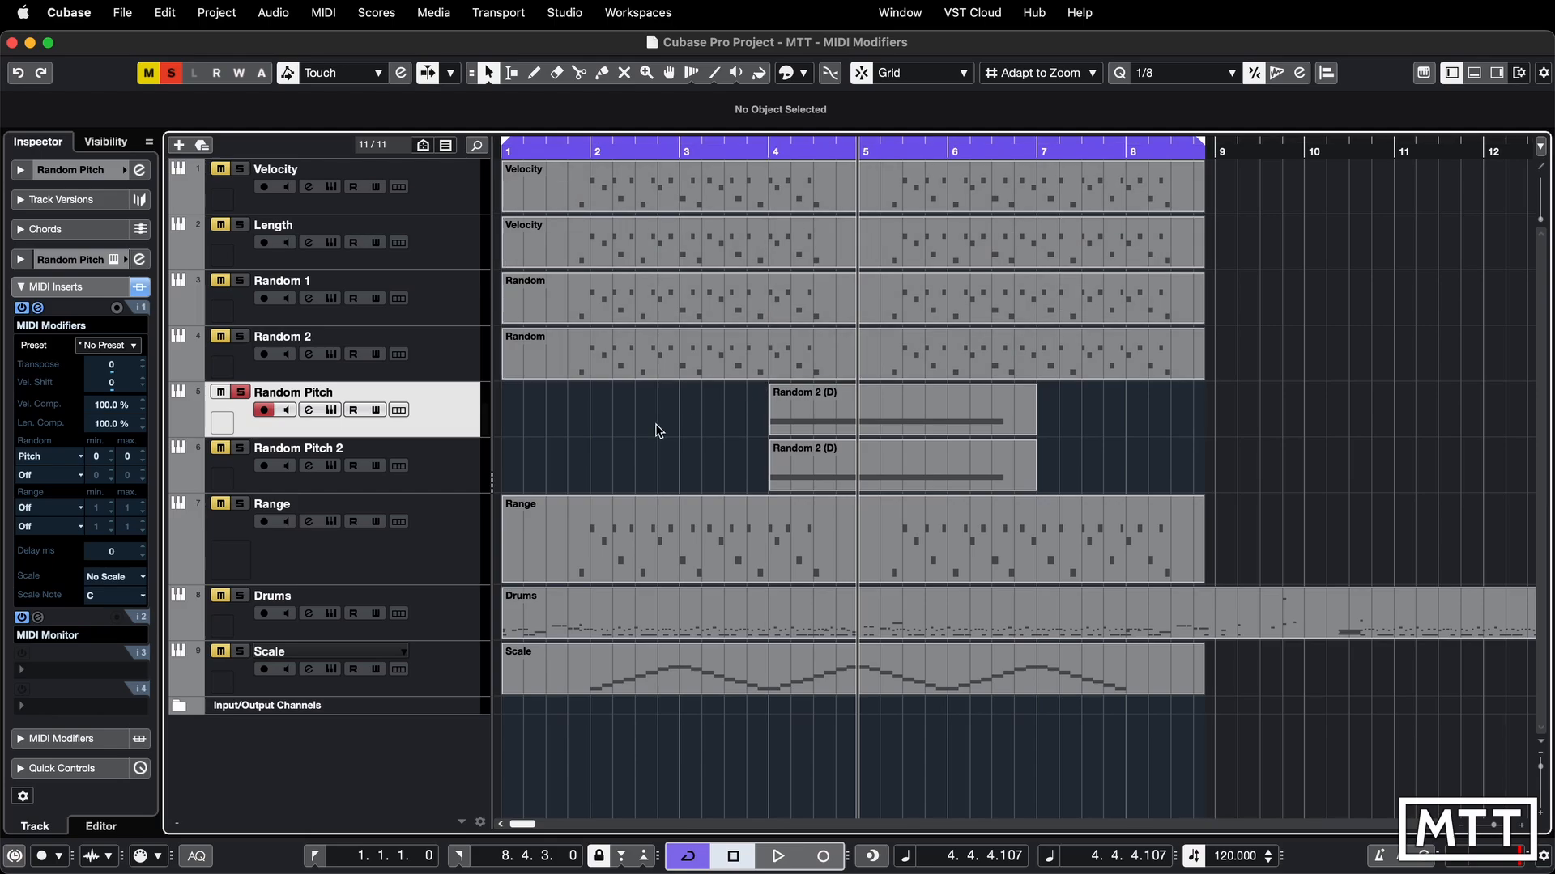
Set the sample zone's Pitch Key Follow to 100 in the Random Pitch track's HALion instrument and audition the sample at C2.
click(332, 410)
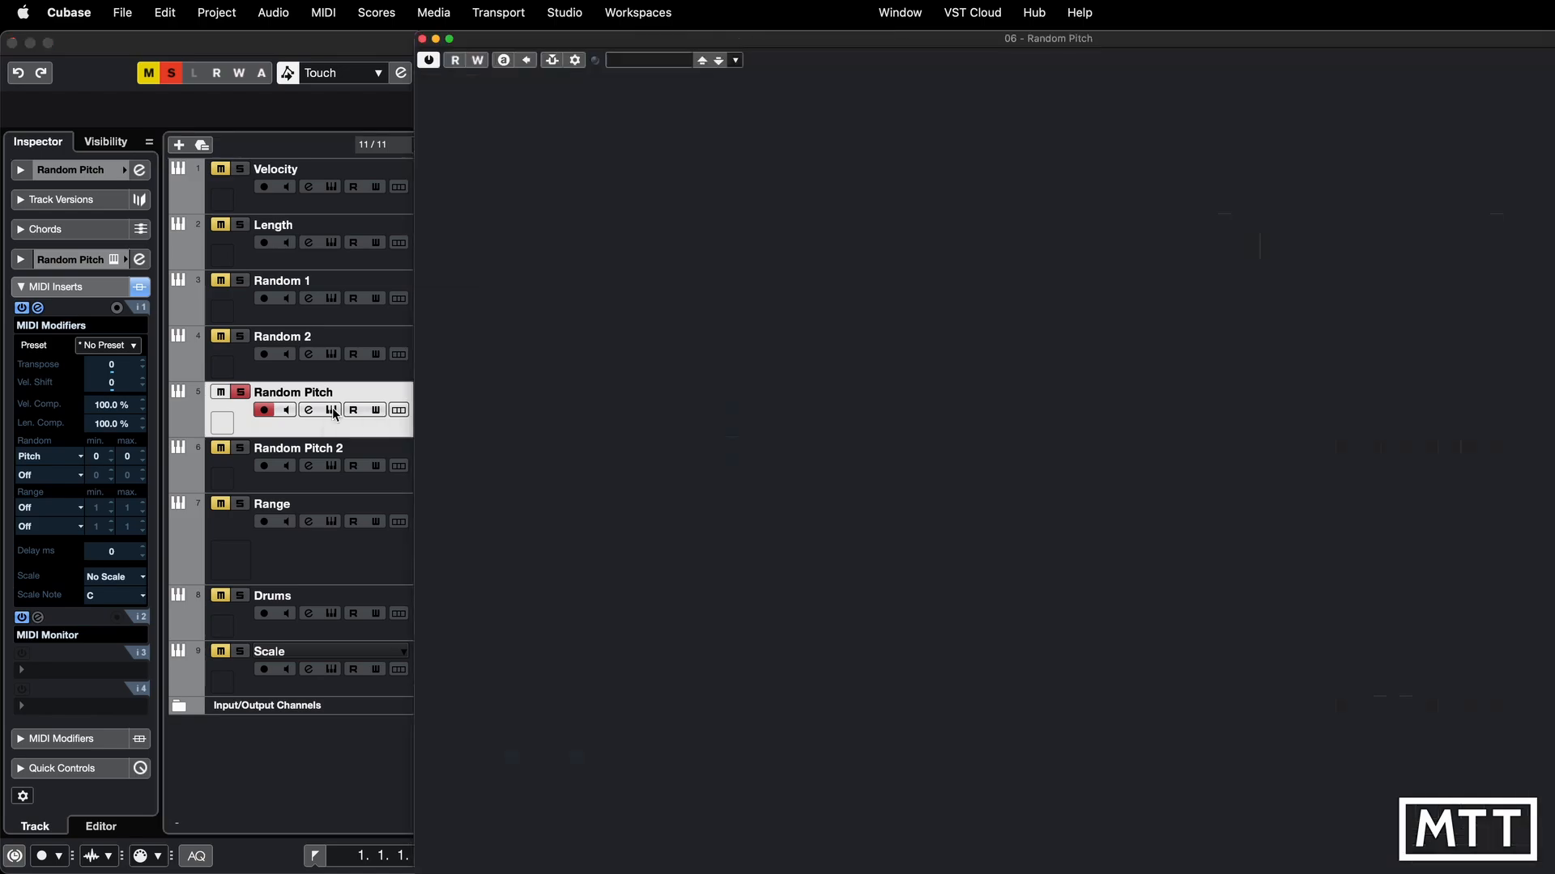
click(802, 191)
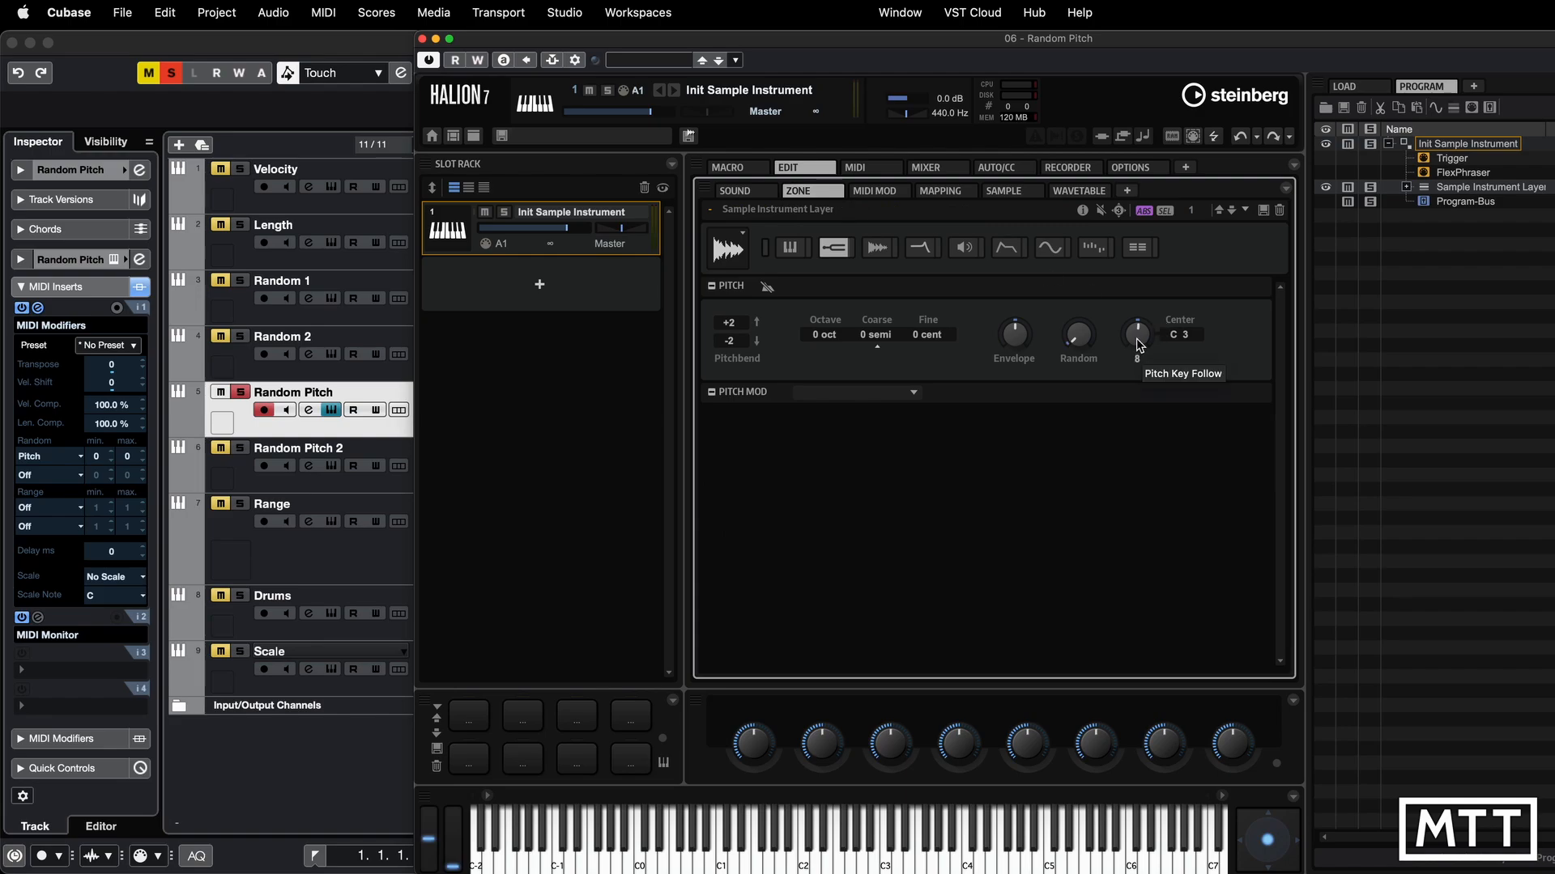
drag(1137, 340, 1140, 305)
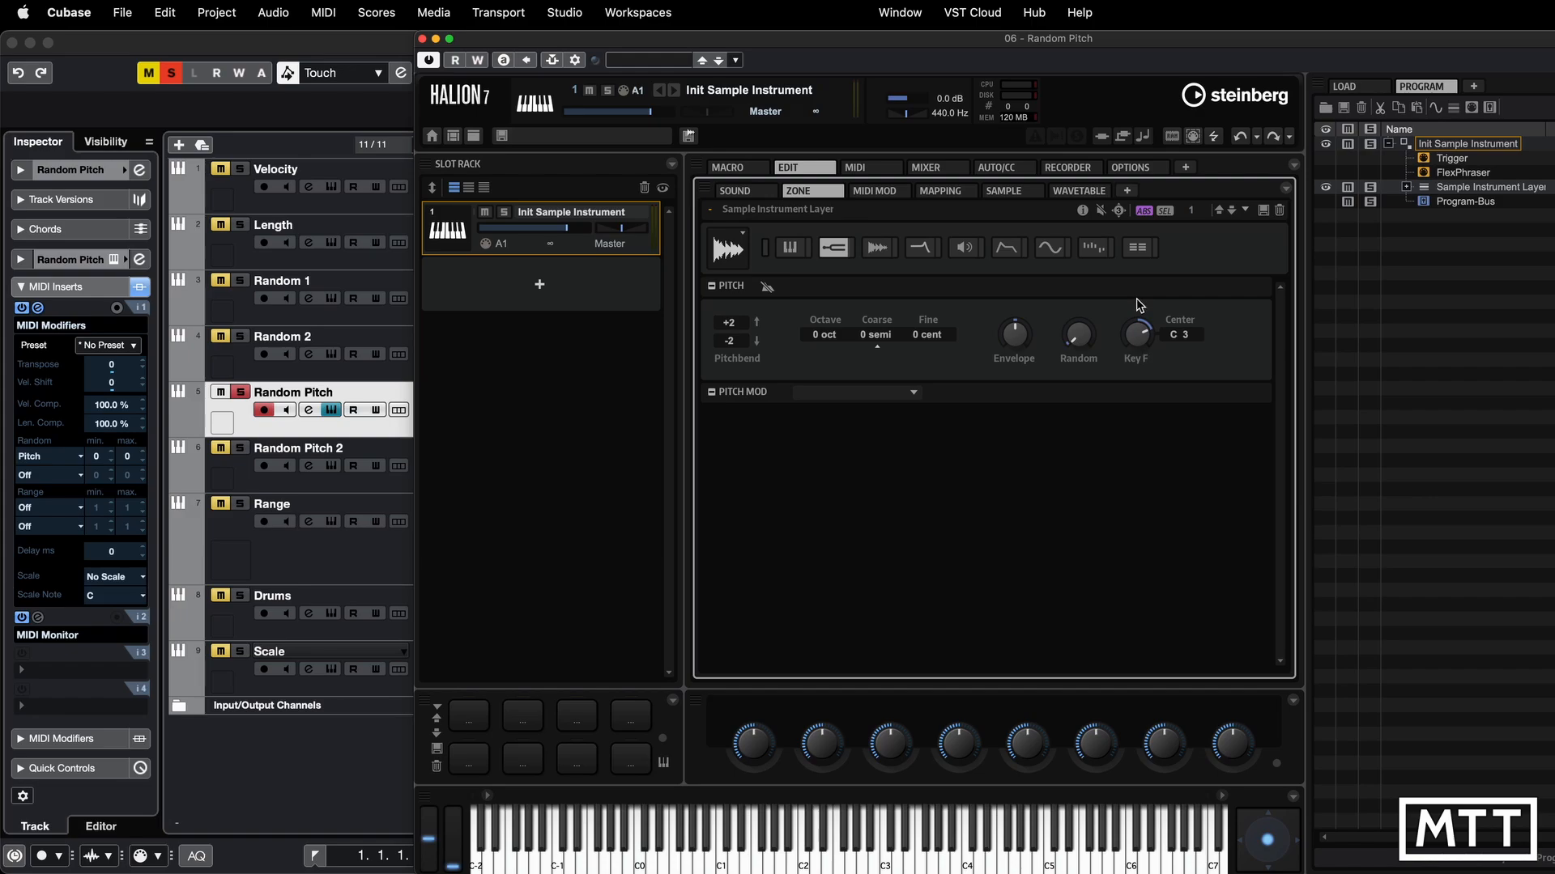
click(1140, 361)
text(100)
key(Return)
click(799, 865)
click(806, 865)
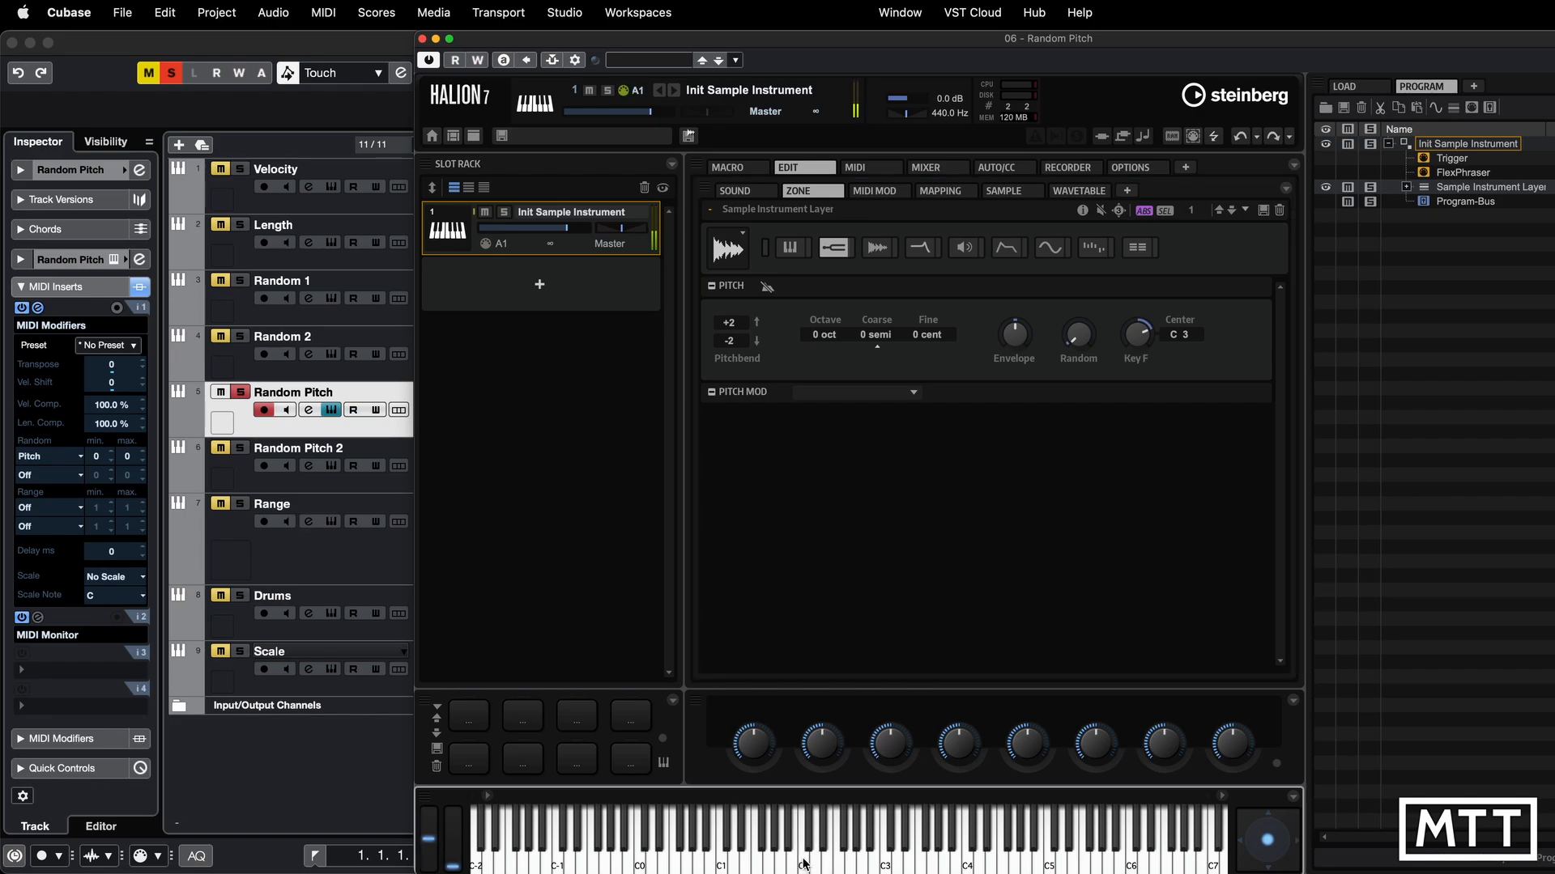
Compare the sample at C3 and C4 before and after setting the zone's Pitch Key Follow to 0.
click(888, 865)
click(967, 866)
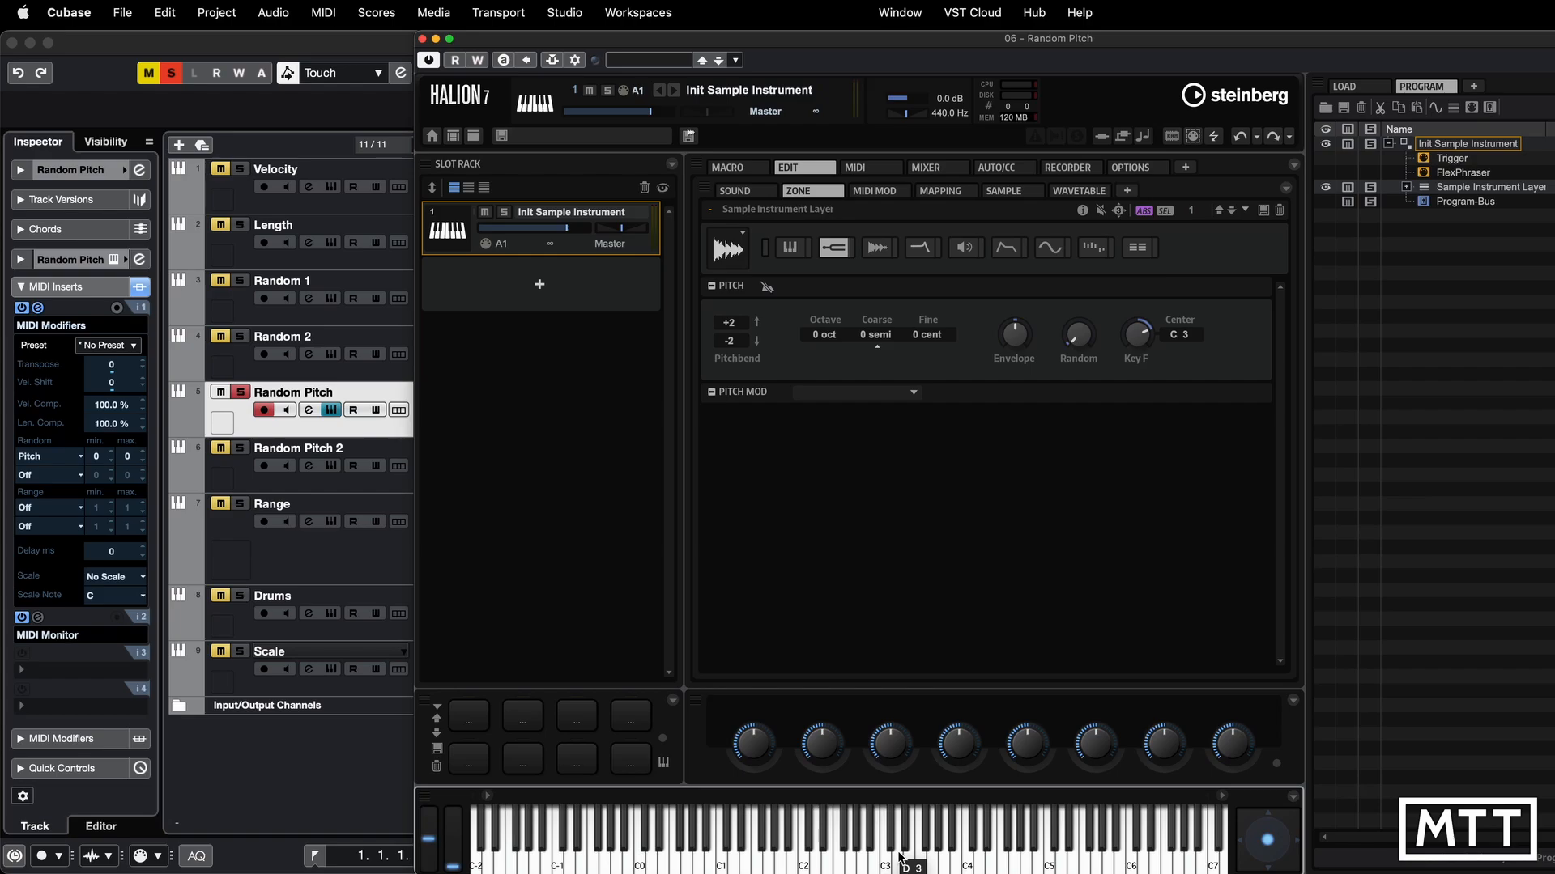
double_click(1137, 360)
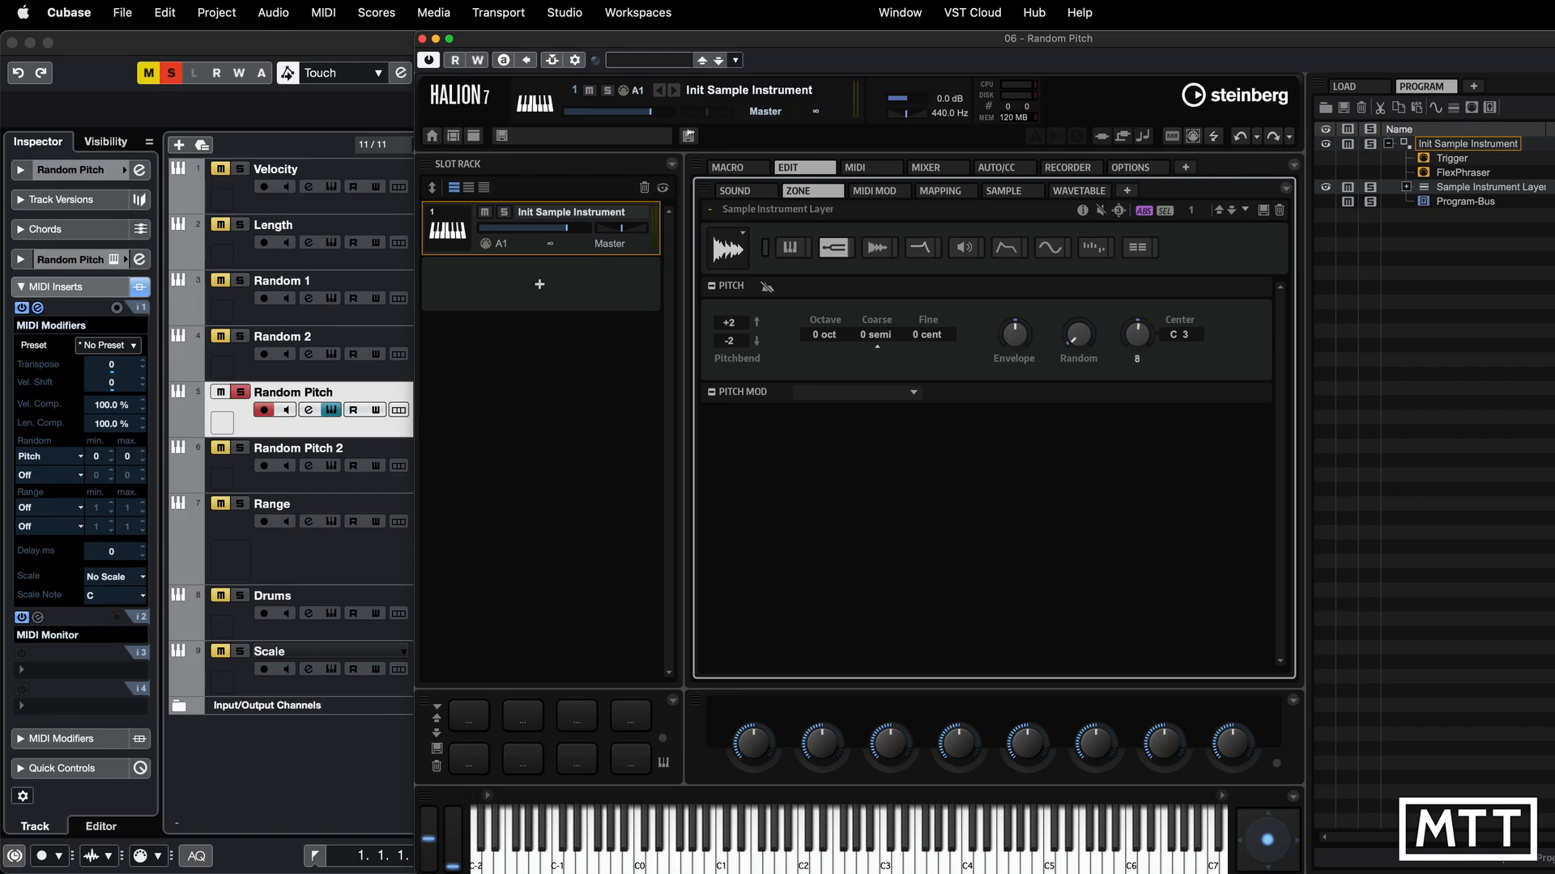
text(0)
key(Return)
click(885, 868)
click(963, 868)
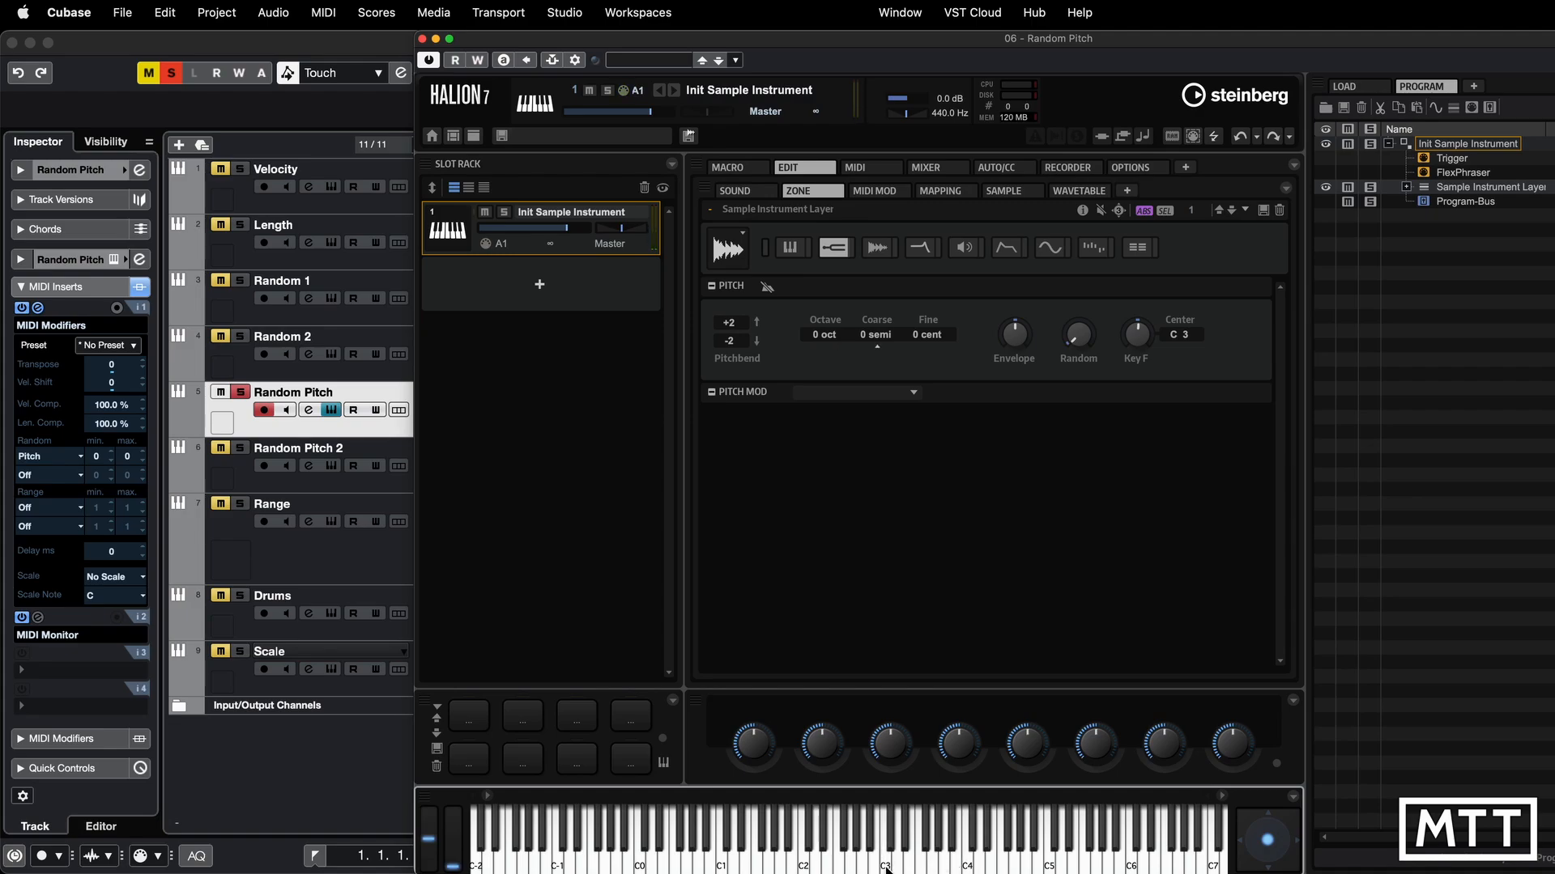
Audition the sample alternately at C3 and C7, and close the Random Pitch track's HALion instrument.
click(888, 870)
click(1214, 867)
click(888, 870)
click(1215, 865)
click(889, 866)
click(422, 39)
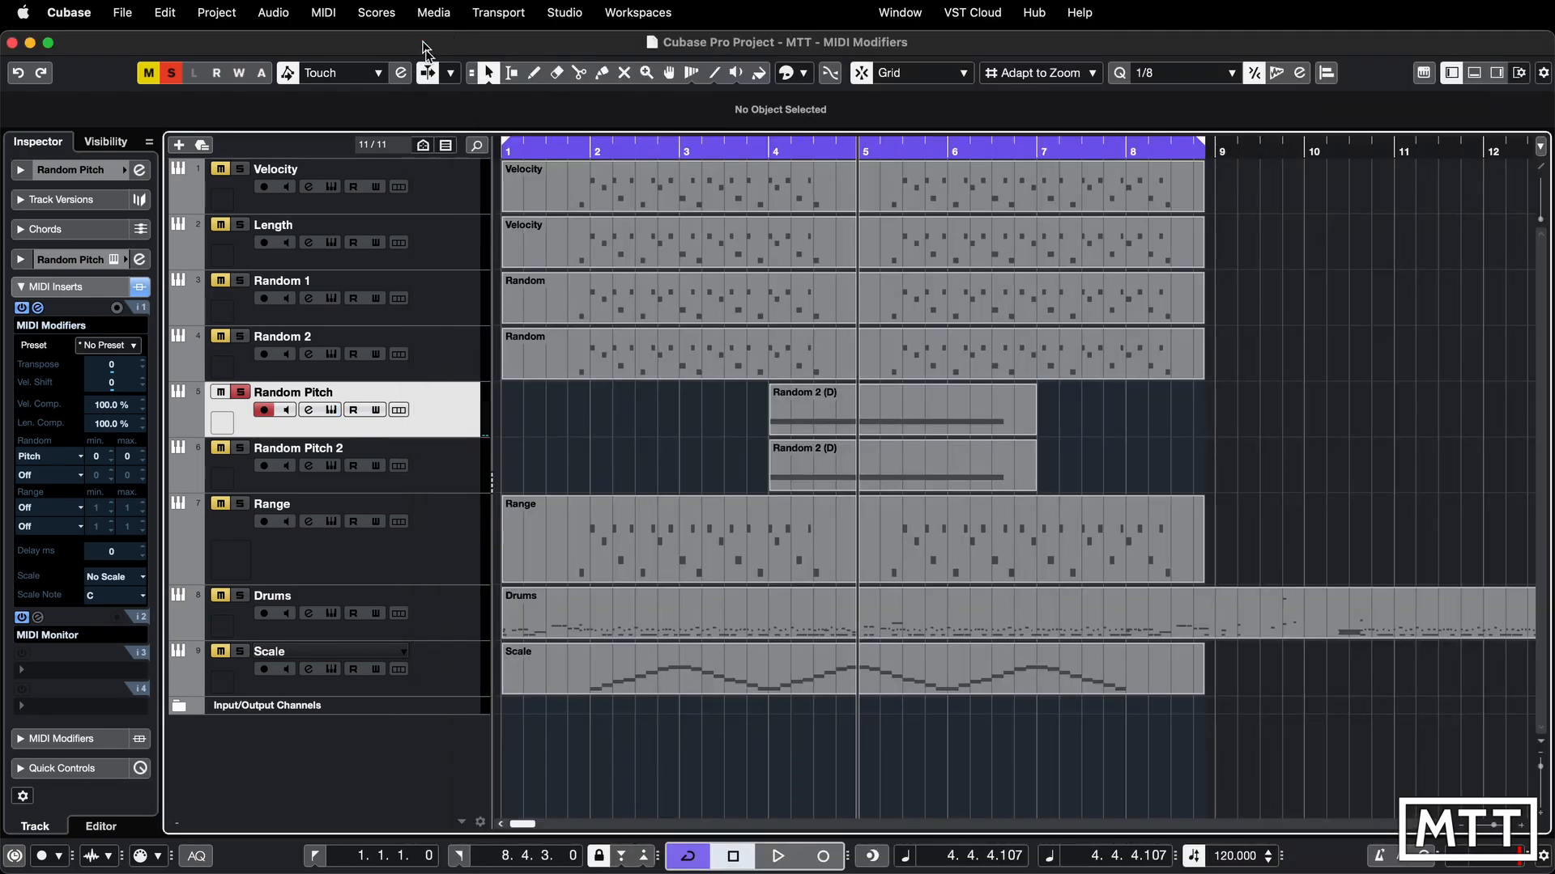
Set the Random Pitch track's random Pitch range to minimum -12 and maximum 12, and play its part from bar 4.
click(98, 457)
text(-12)
key(Return)
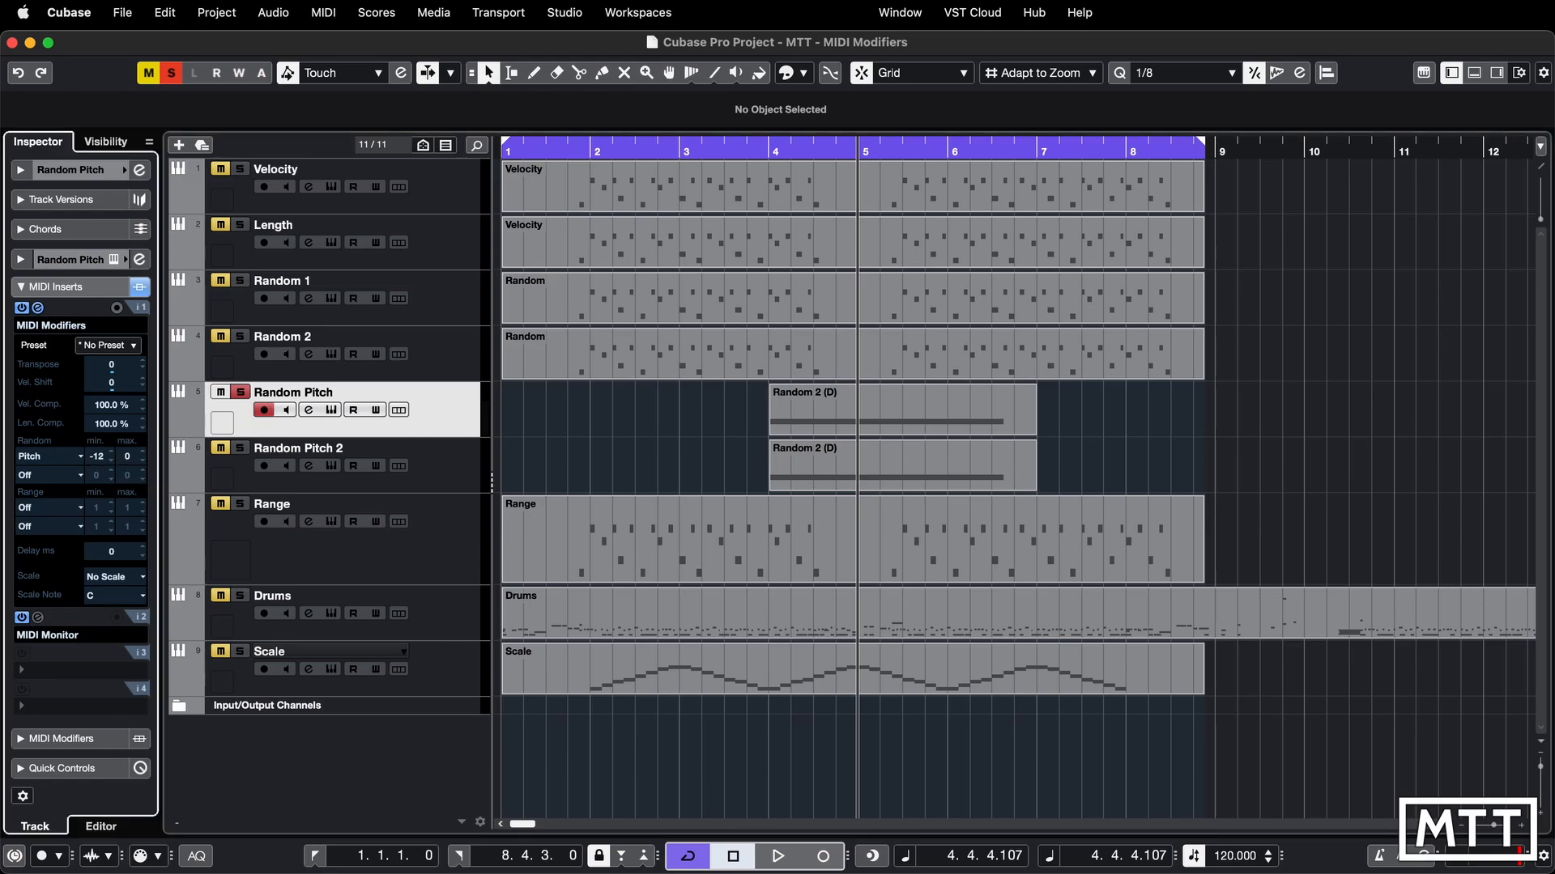
click(127, 456)
text(12)
key(Return)
click(770, 150)
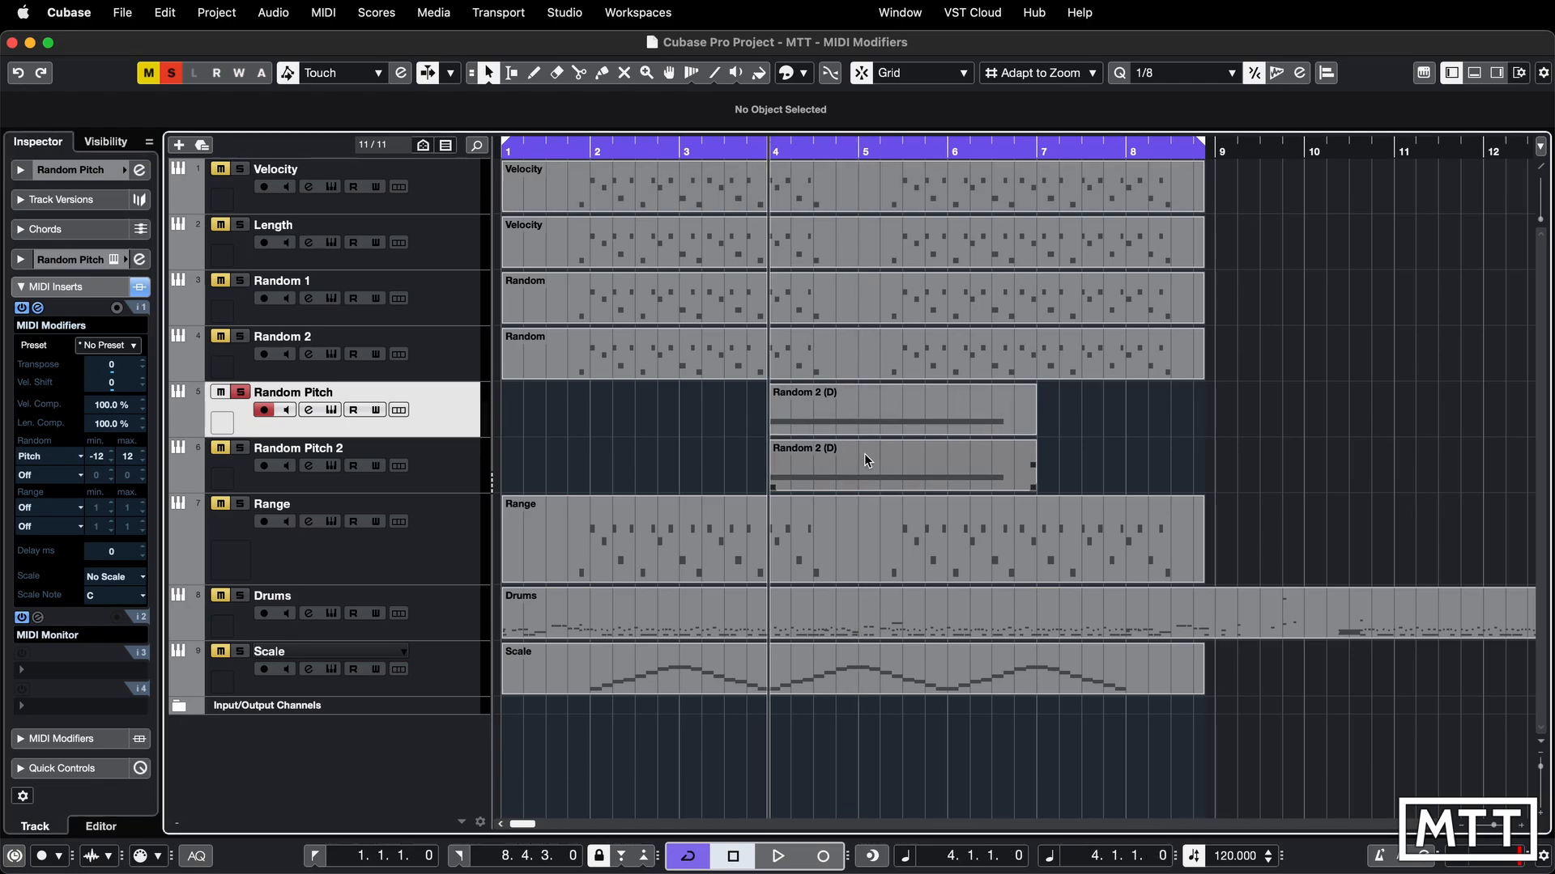
key(space)
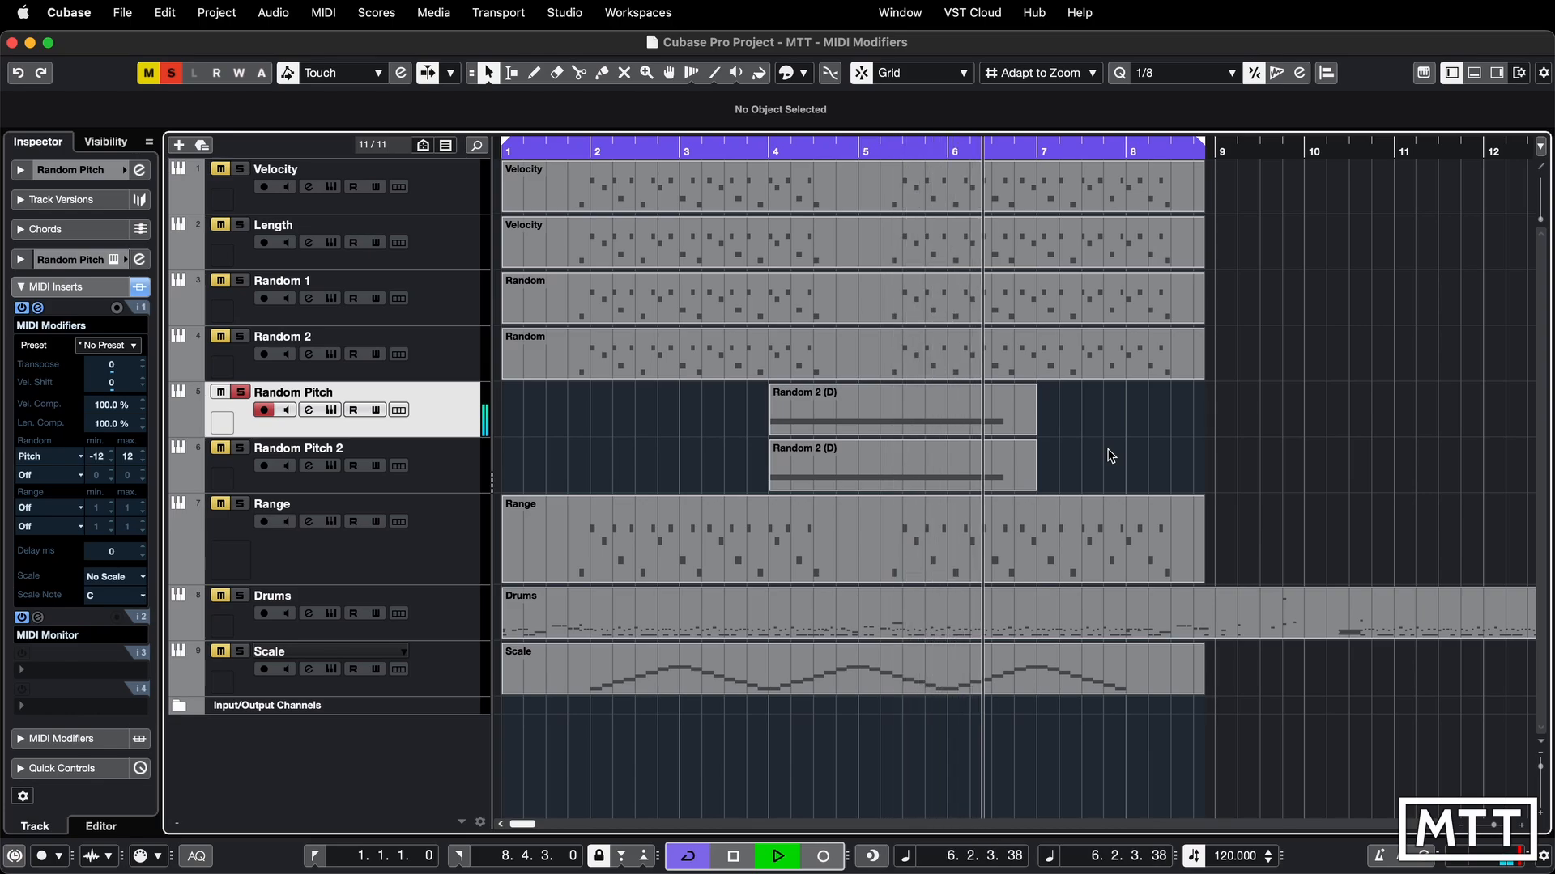
key(space)
Set the Random Pitch instrument's Pitch Key Follow to 3, close it, and play the part briefly from bar 4.
click(331, 410)
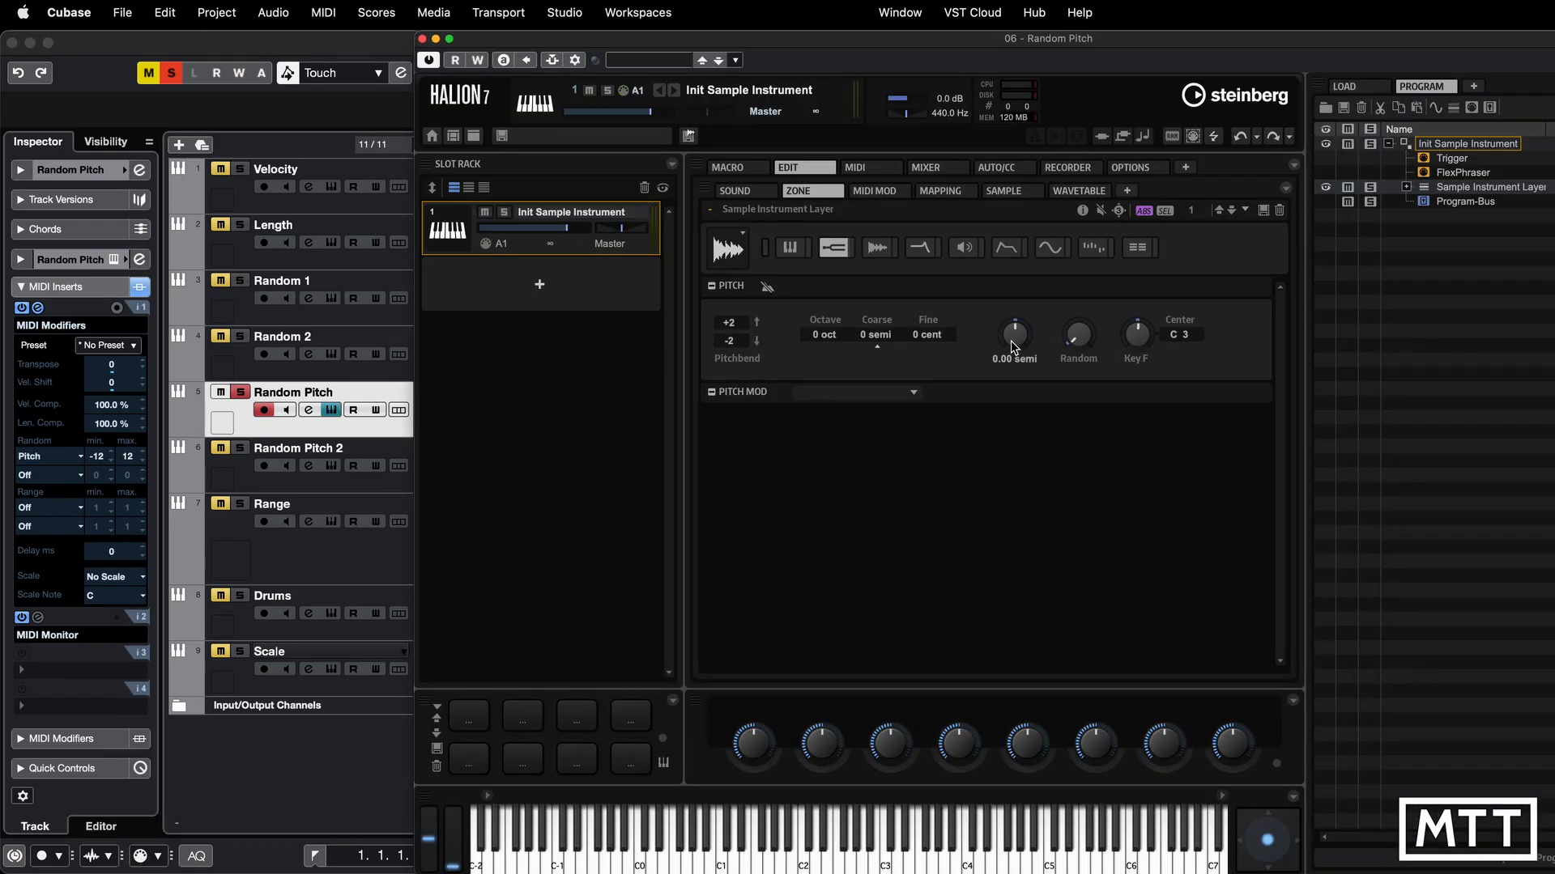
click(1137, 359)
text(3)
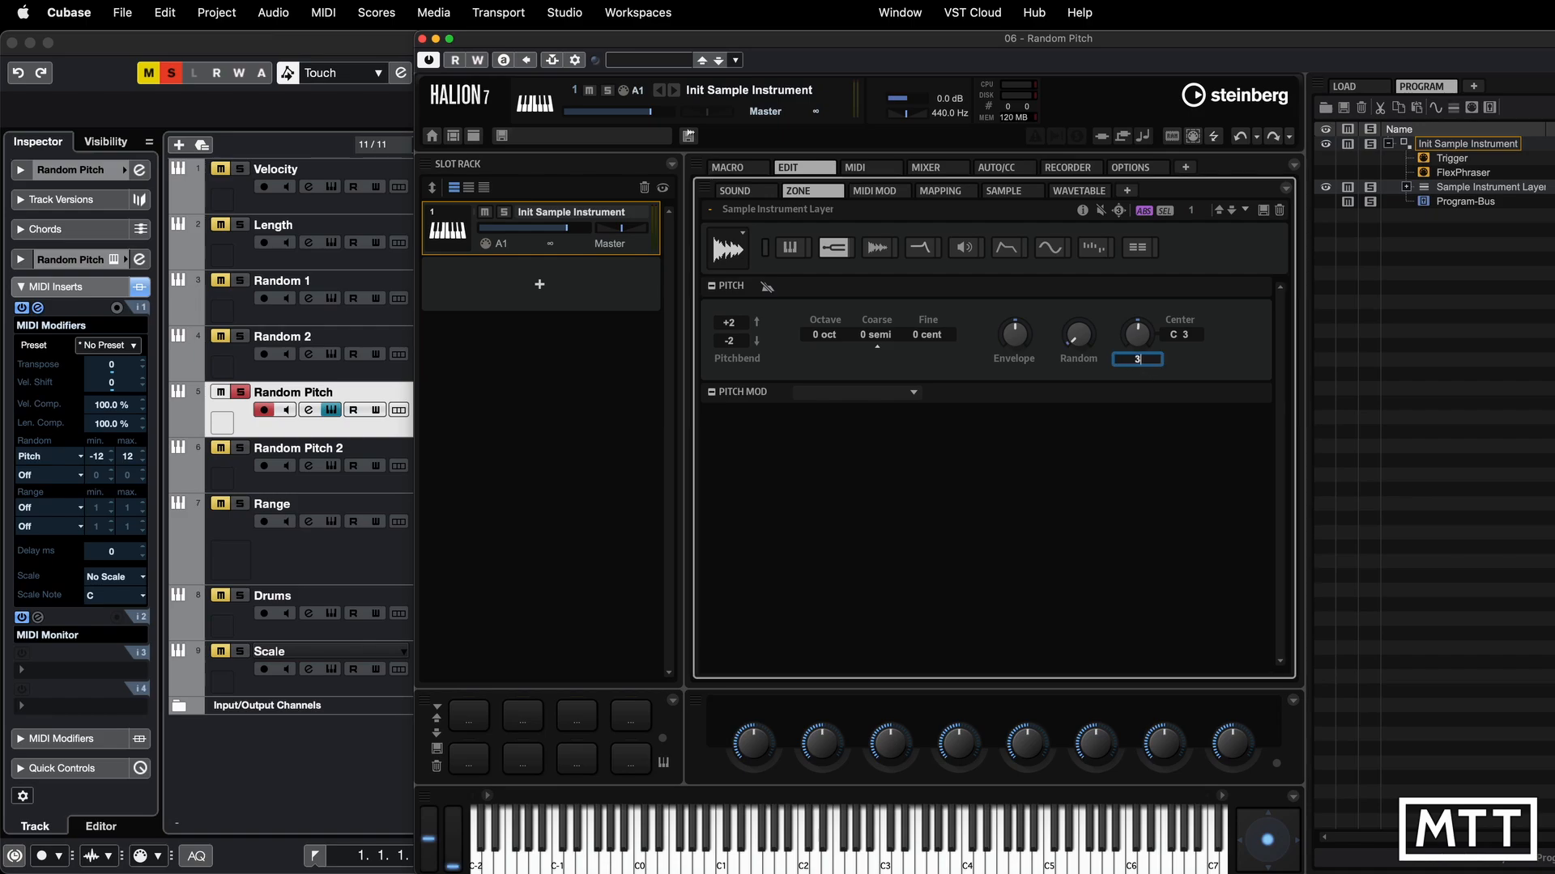
key(Return)
click(421, 38)
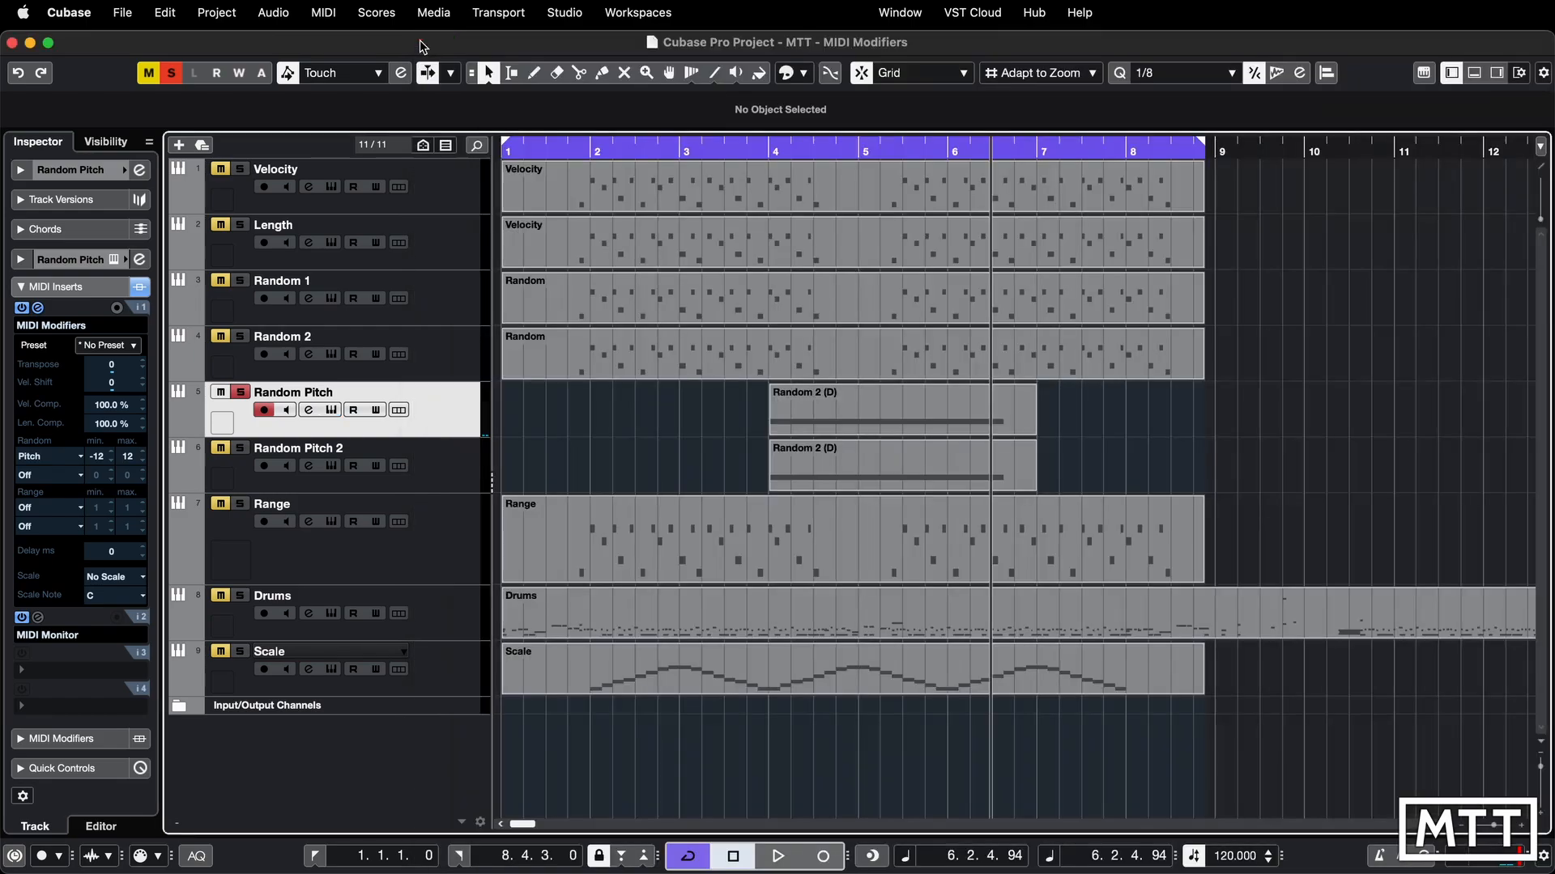
click(768, 158)
key(space)
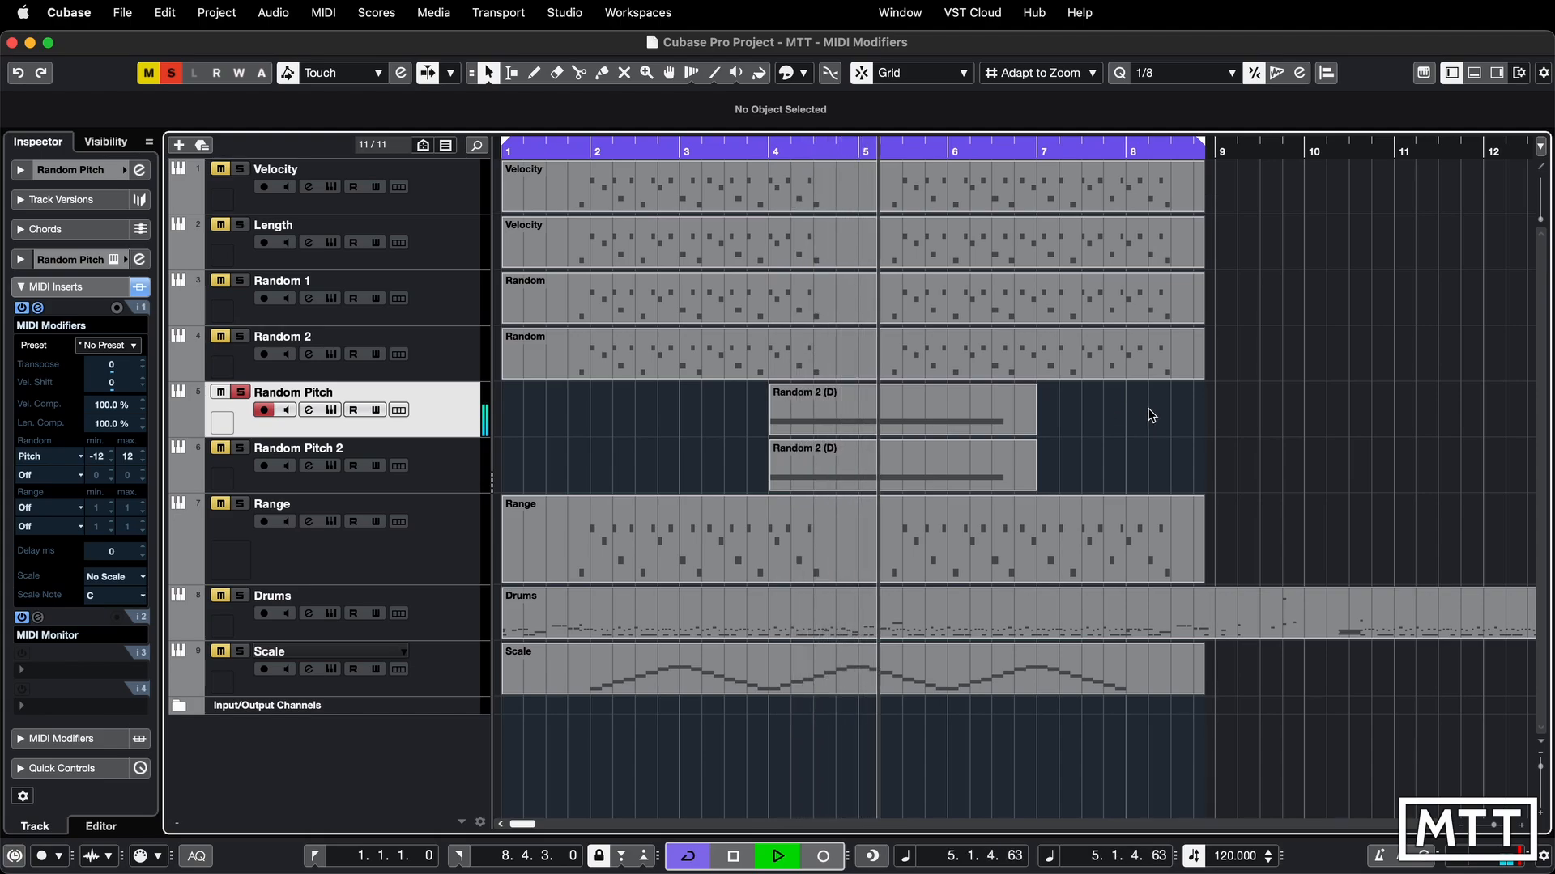
key(space)
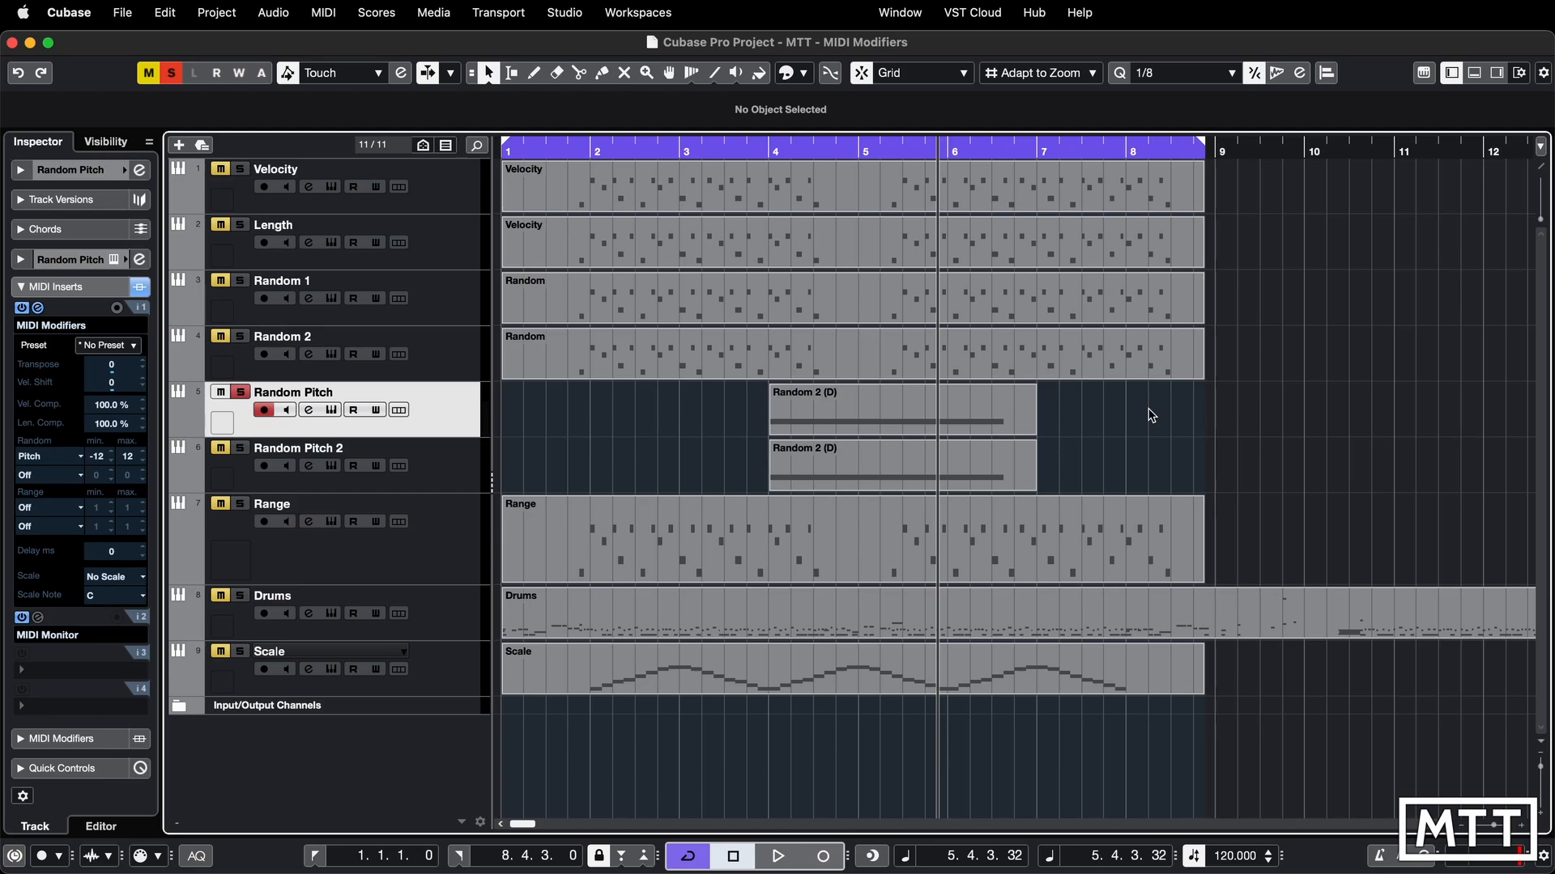
Unsolo Random Pitch, select and solo Random Pitch 2, and audition its Citrus Tree sound at C3 in HALion Sonic.
click(240, 392)
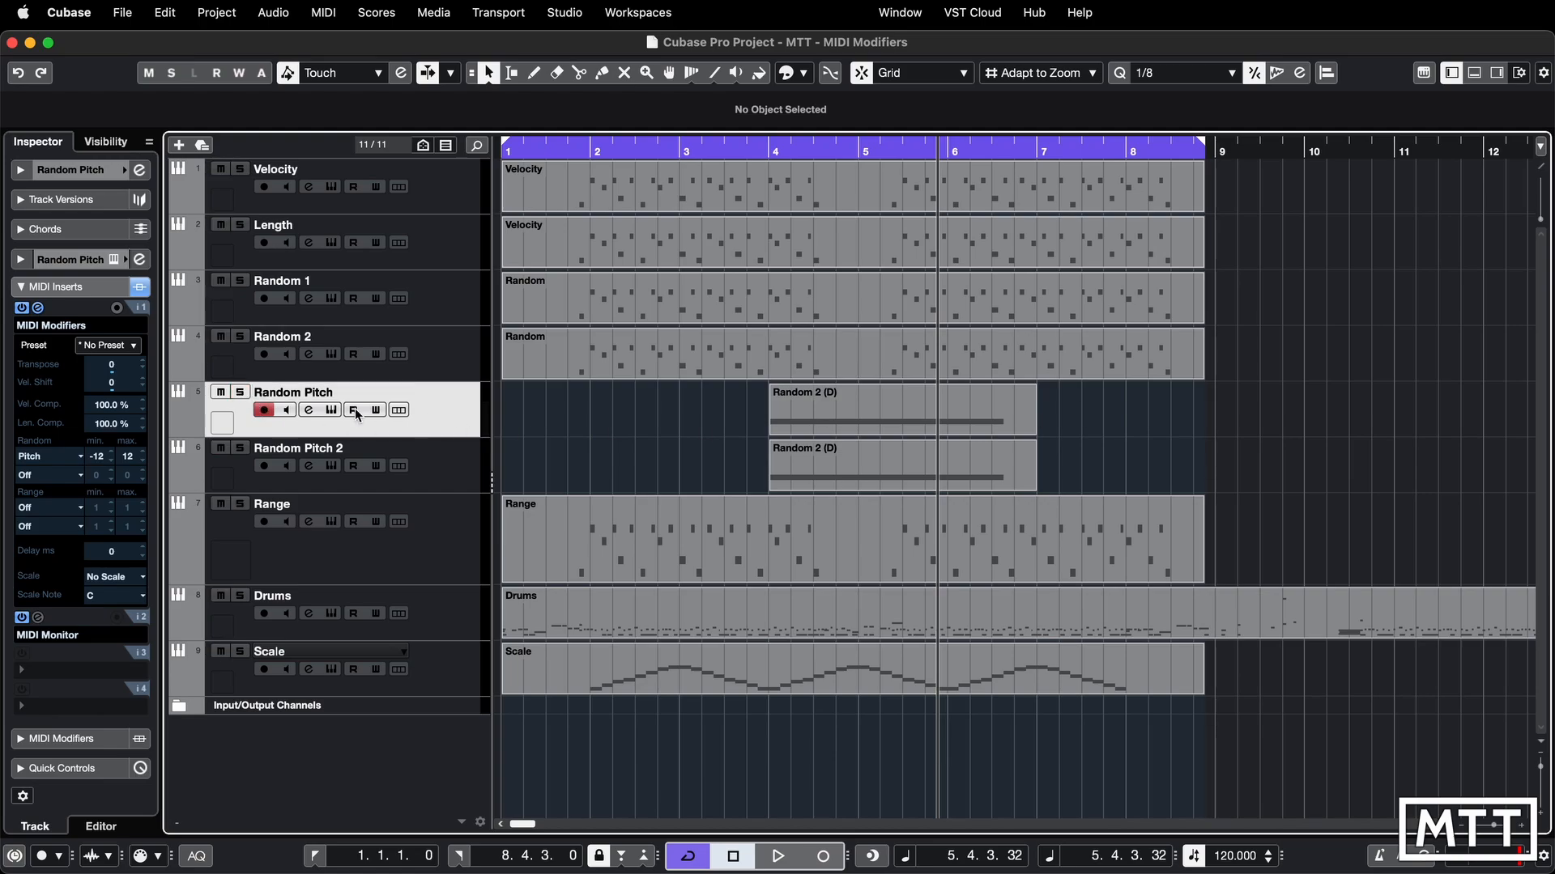
click(461, 470)
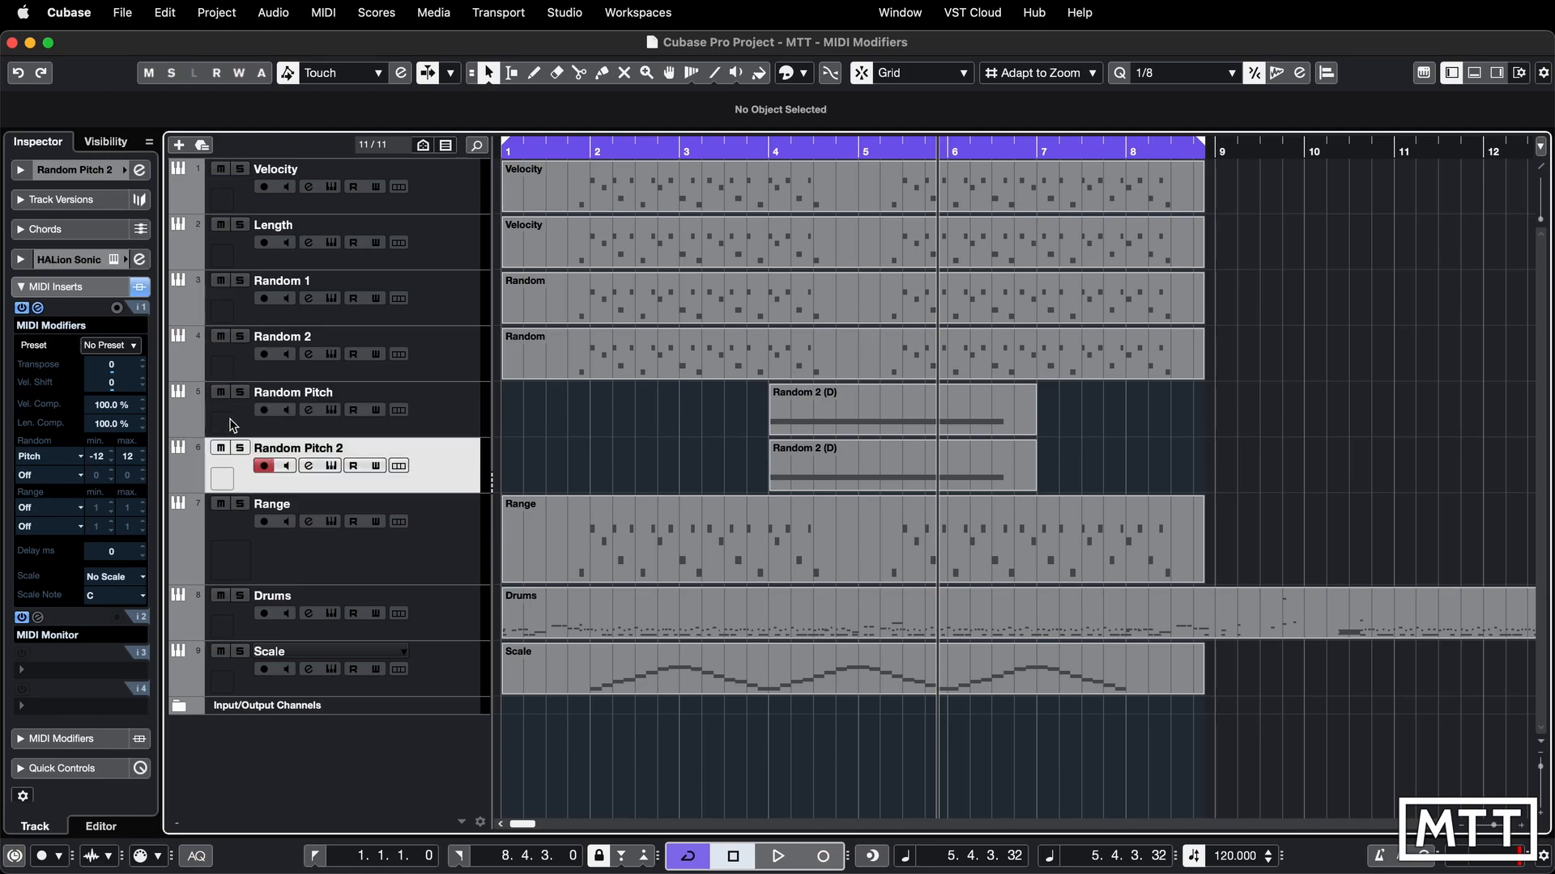
click(332, 468)
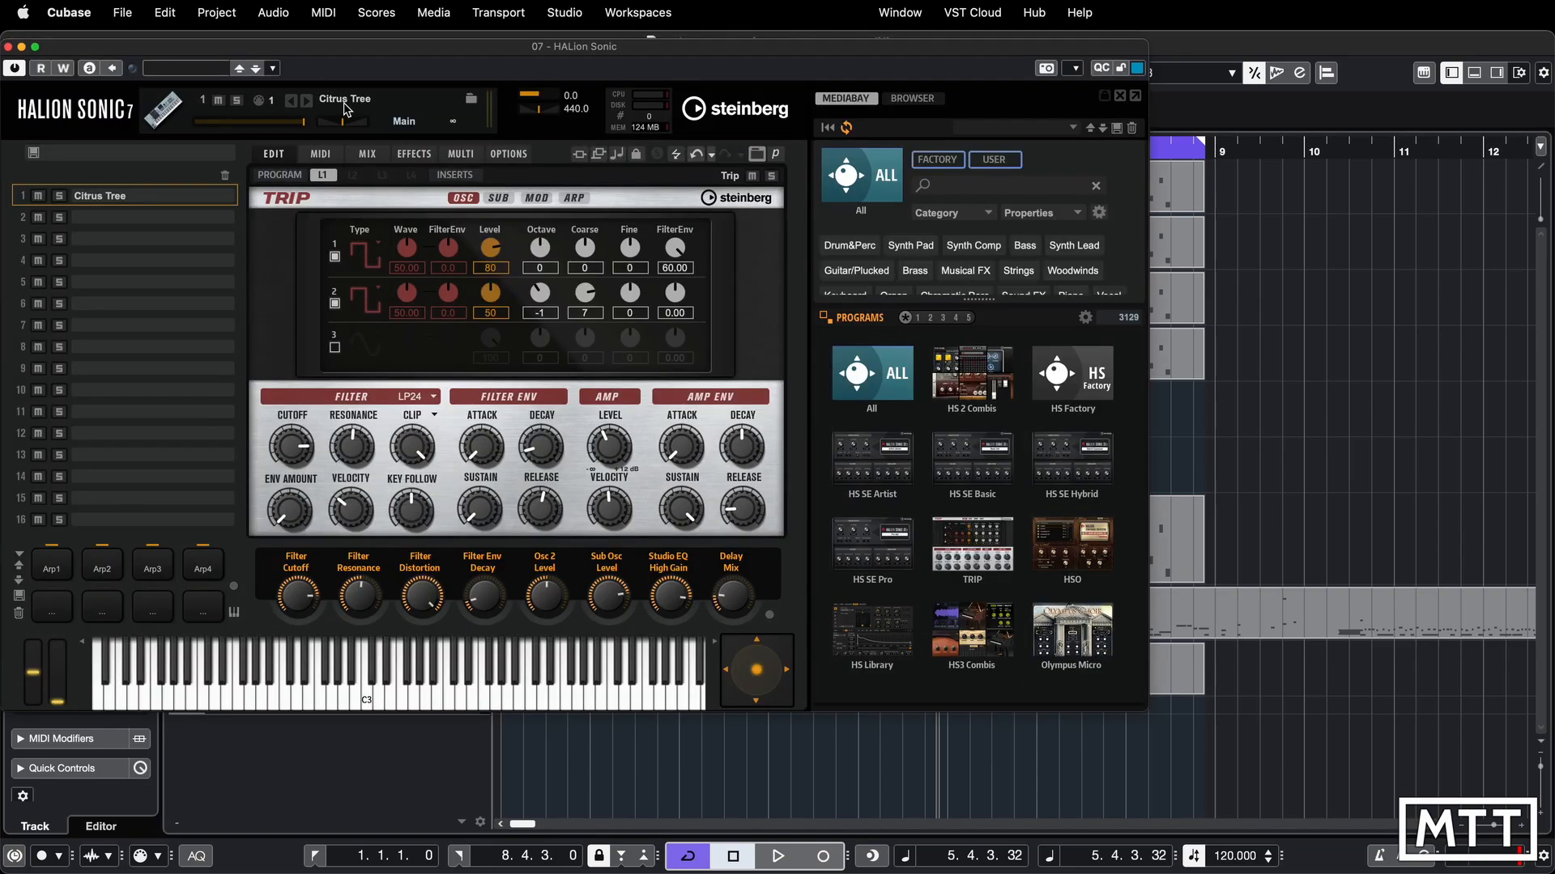
click(368, 706)
click(367, 706)
click(368, 706)
click(8, 48)
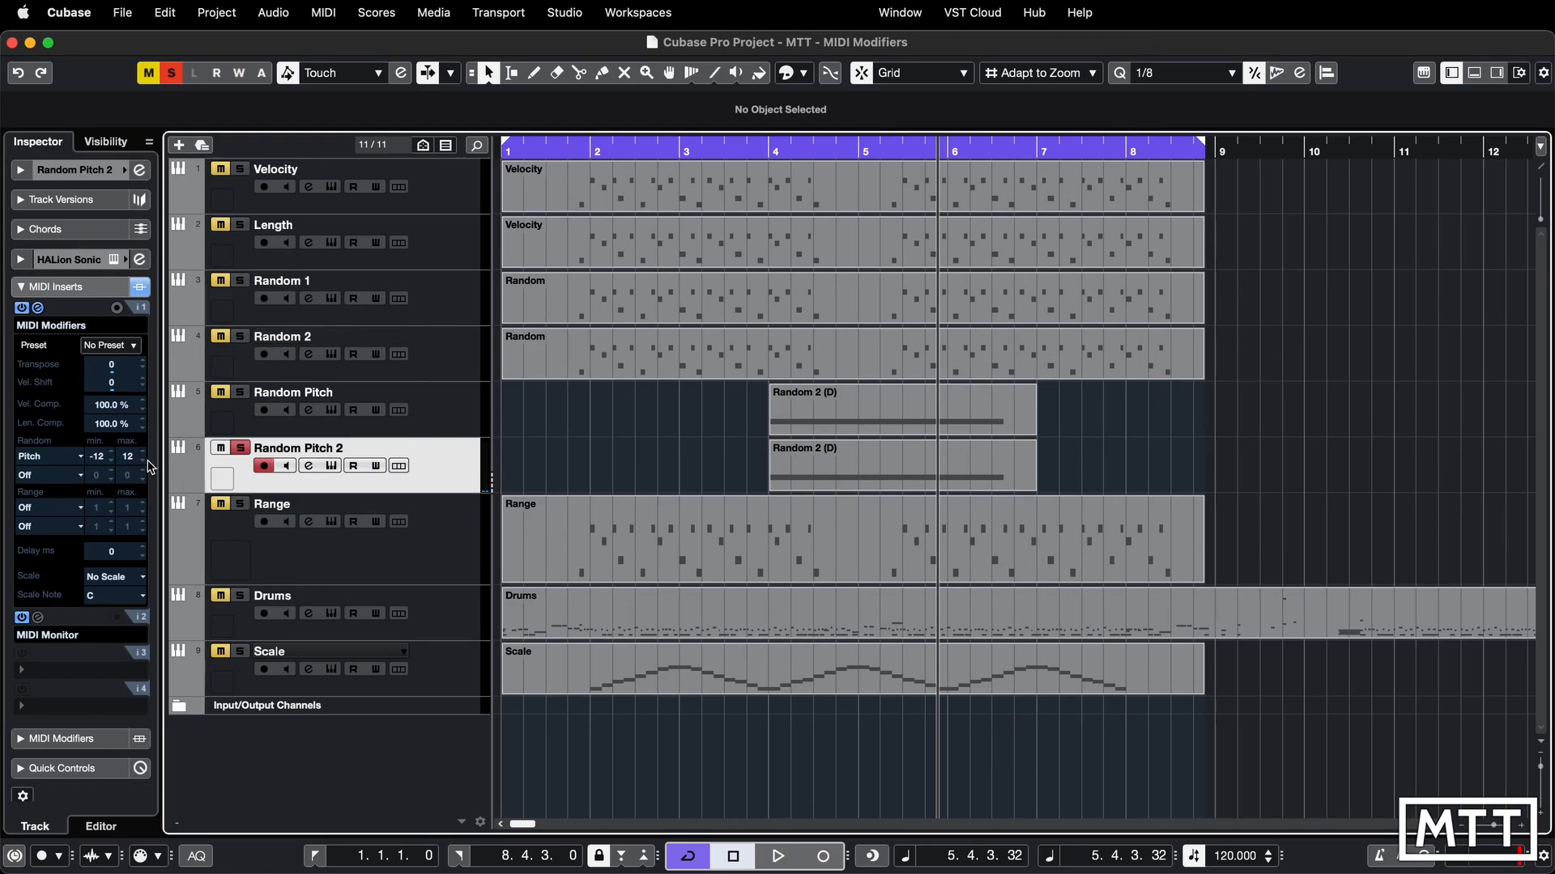
Select the Random Pitch 2 part, play it from bar 4, and stop playback.
click(843, 459)
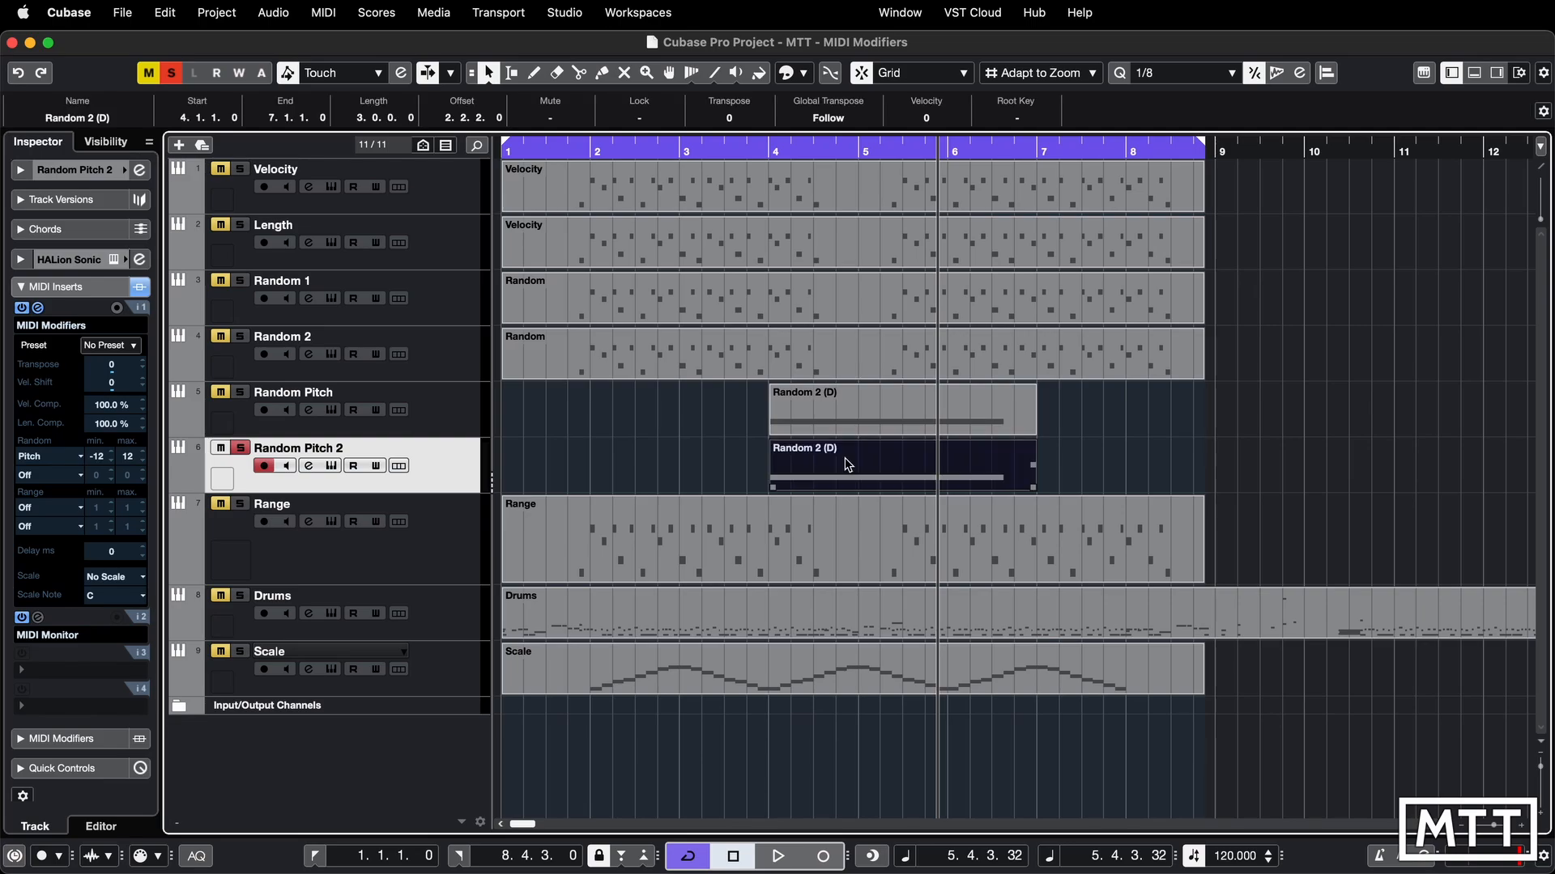
click(771, 151)
key(space)
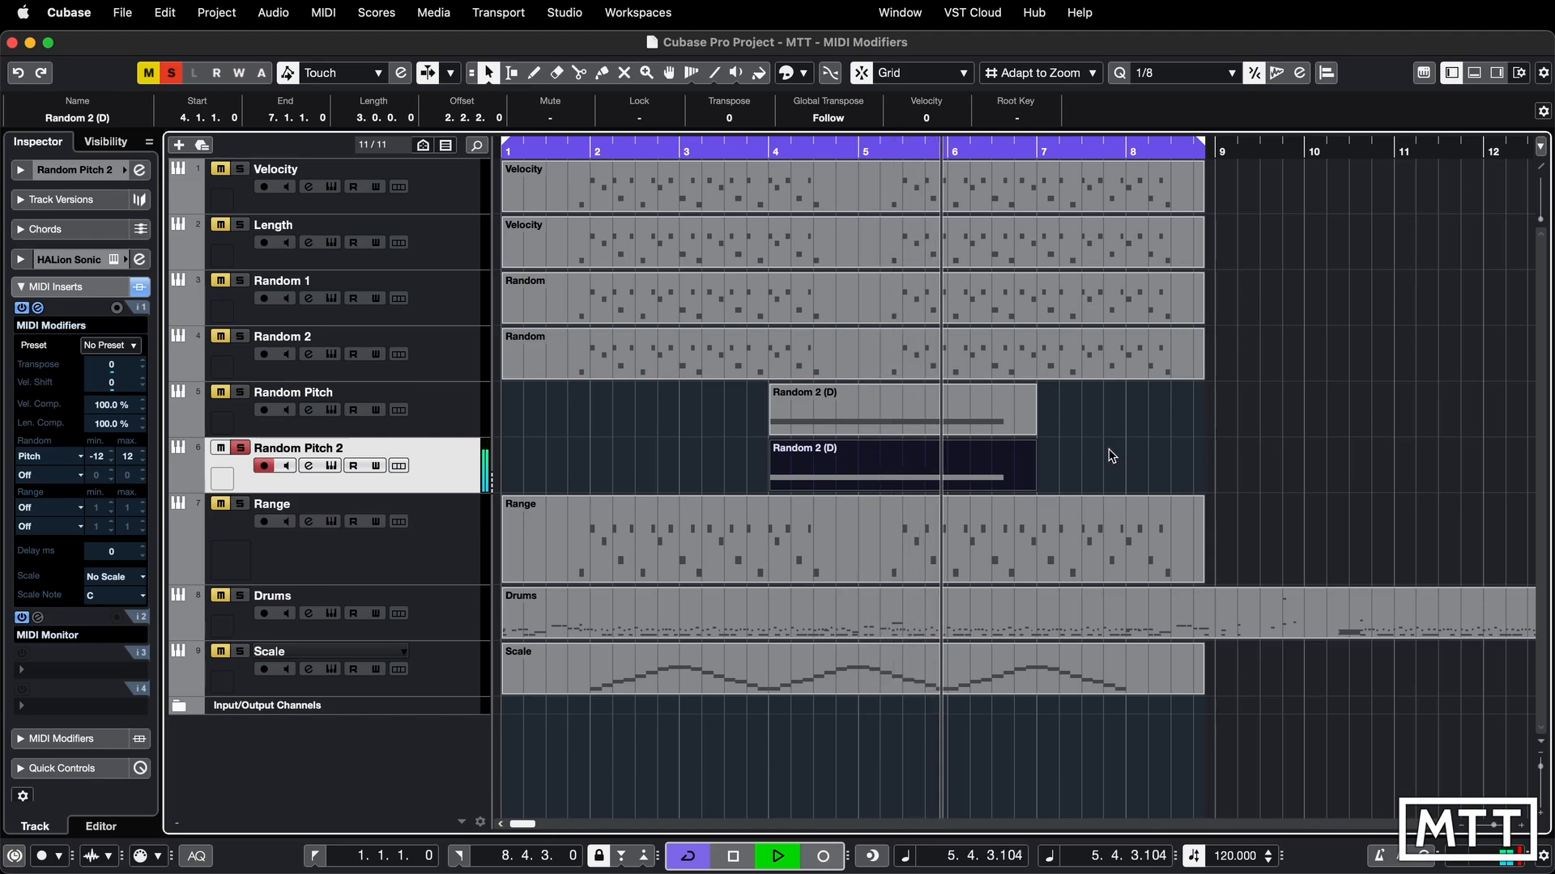
key(space)
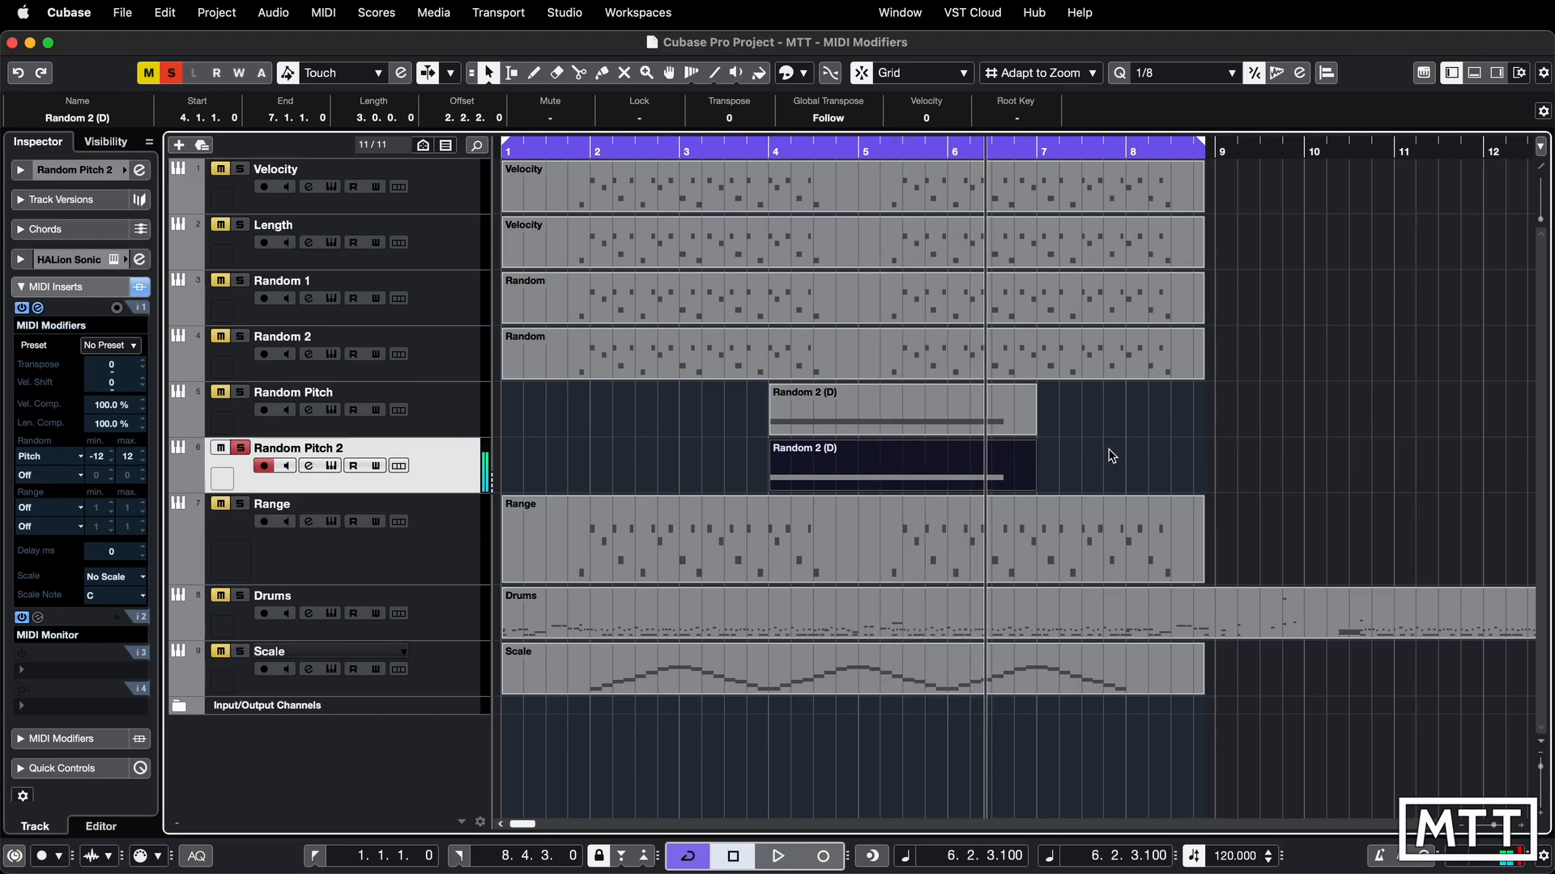
Audition several low notes of the Citrus Tree sound in Random Pitch 2's HALion Sonic and run playback briefly.
click(332, 467)
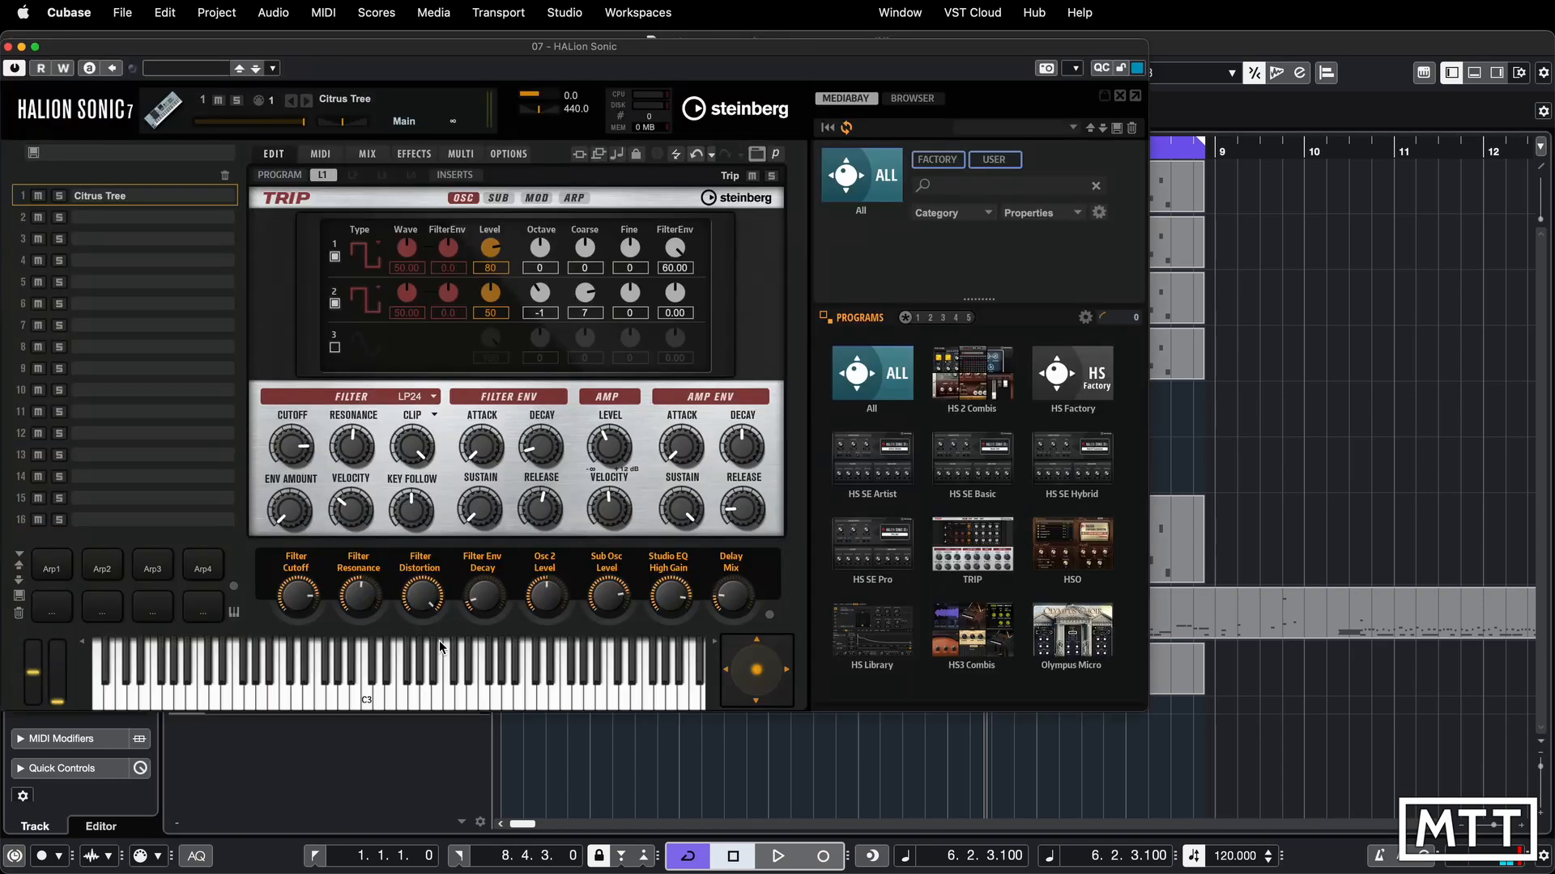
click(276, 694)
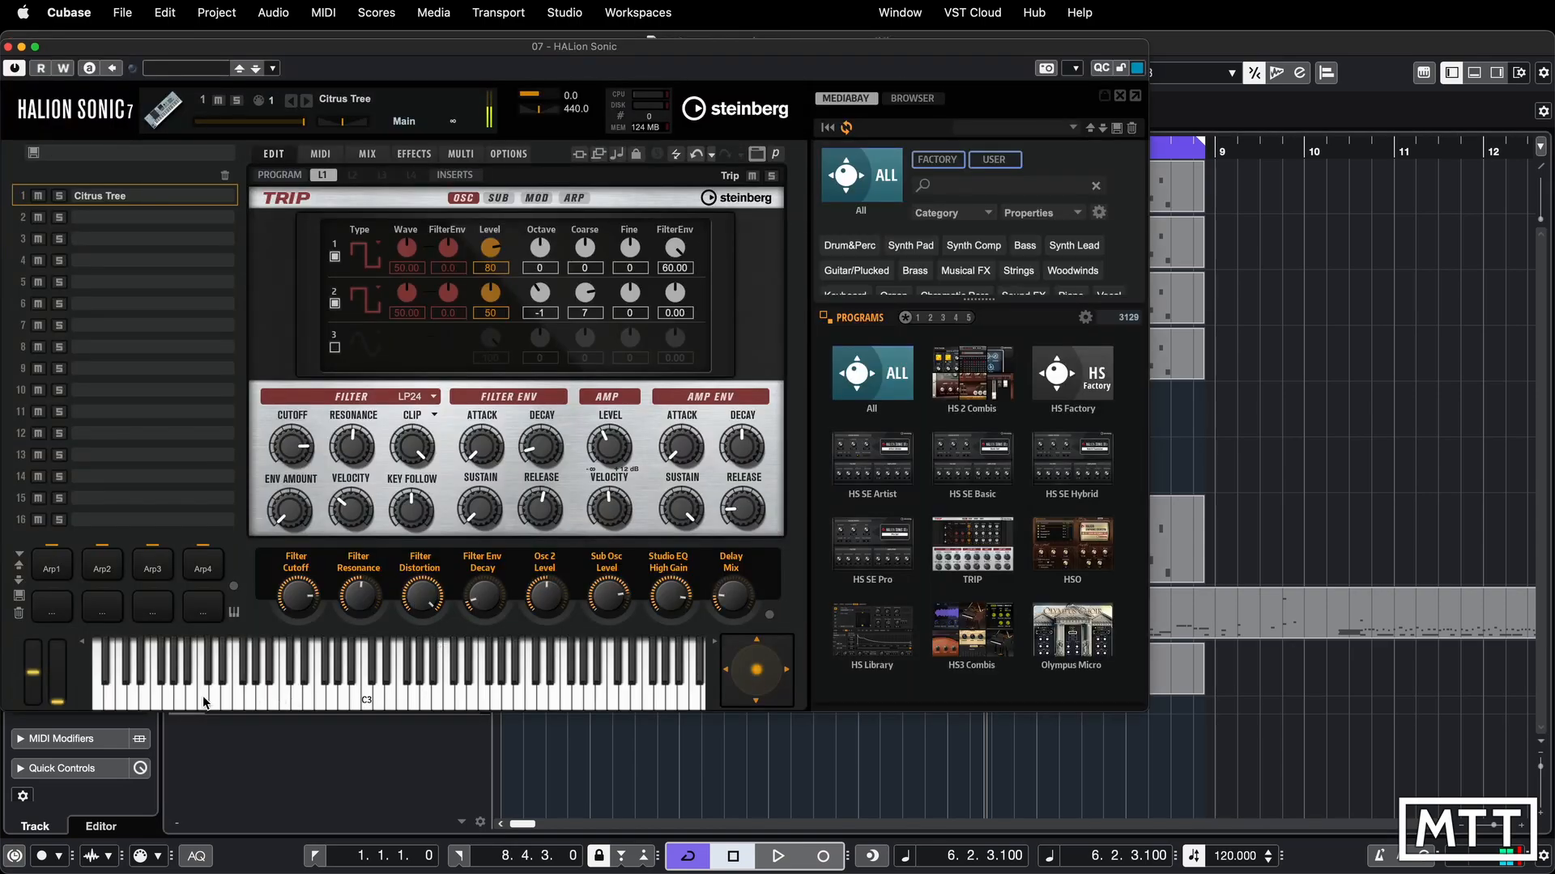
click(203, 697)
click(148, 697)
click(121, 696)
click(187, 696)
key(space)
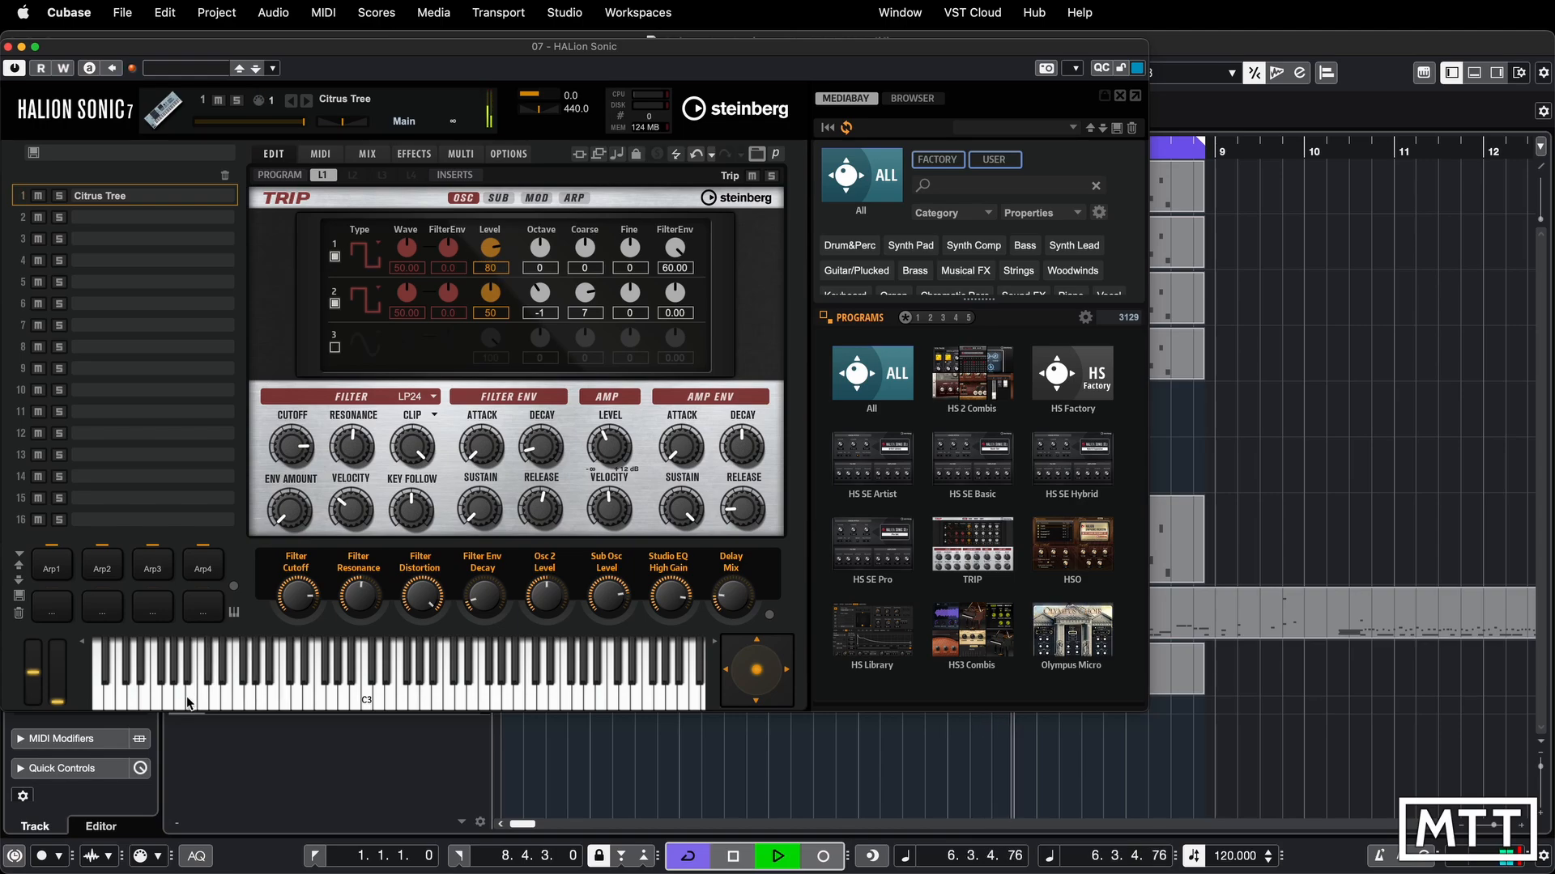
key(space)
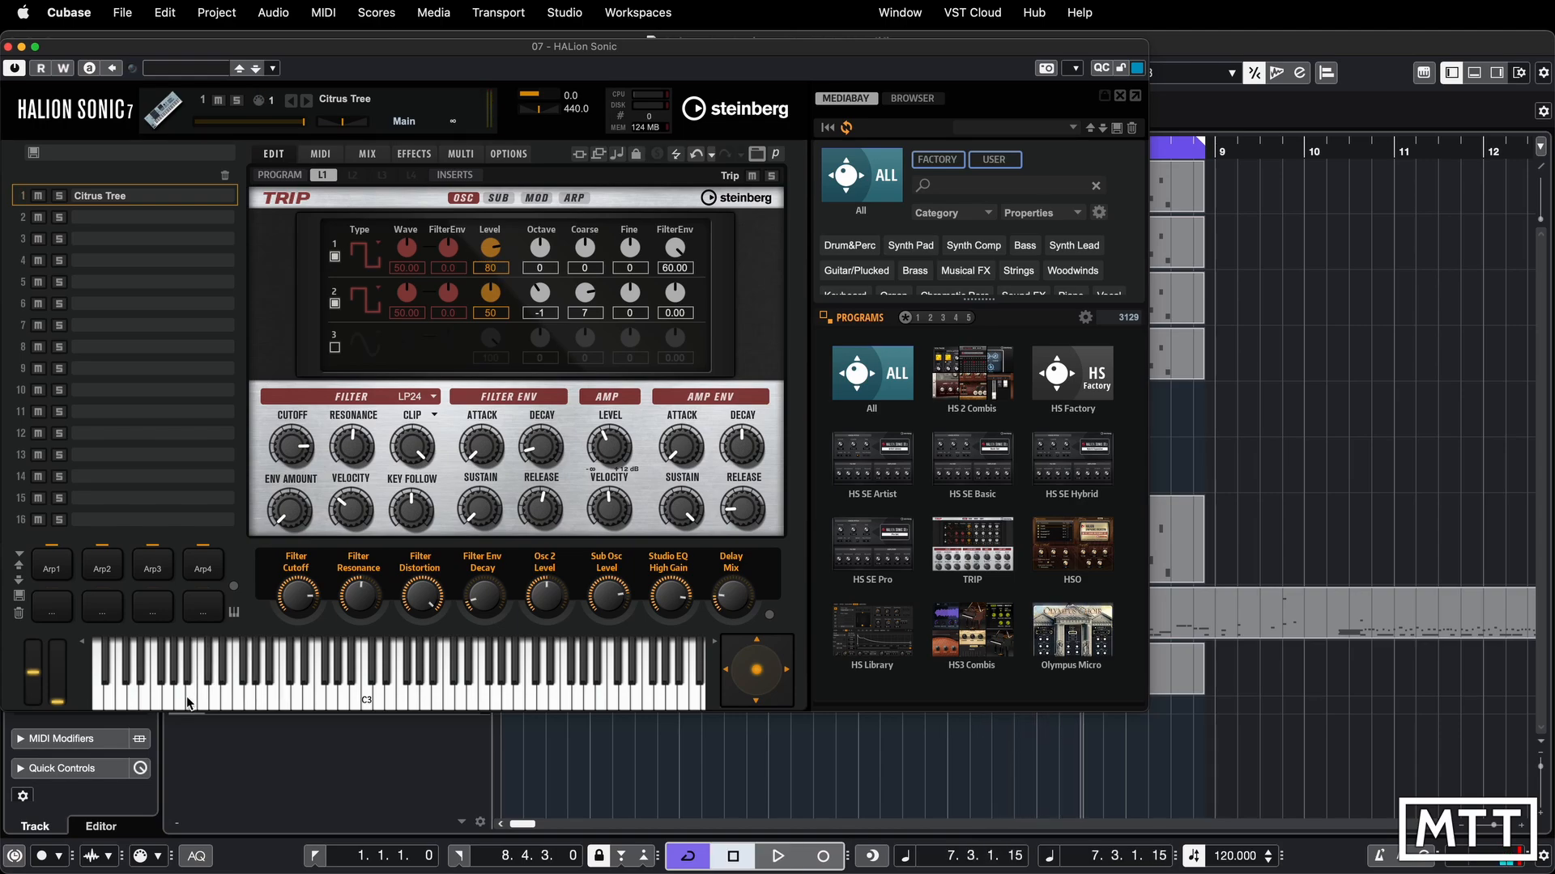
Load the TRIP program Bit Liquids into Random Pitch 2's HALion Sonic and close the instrument.
click(972, 545)
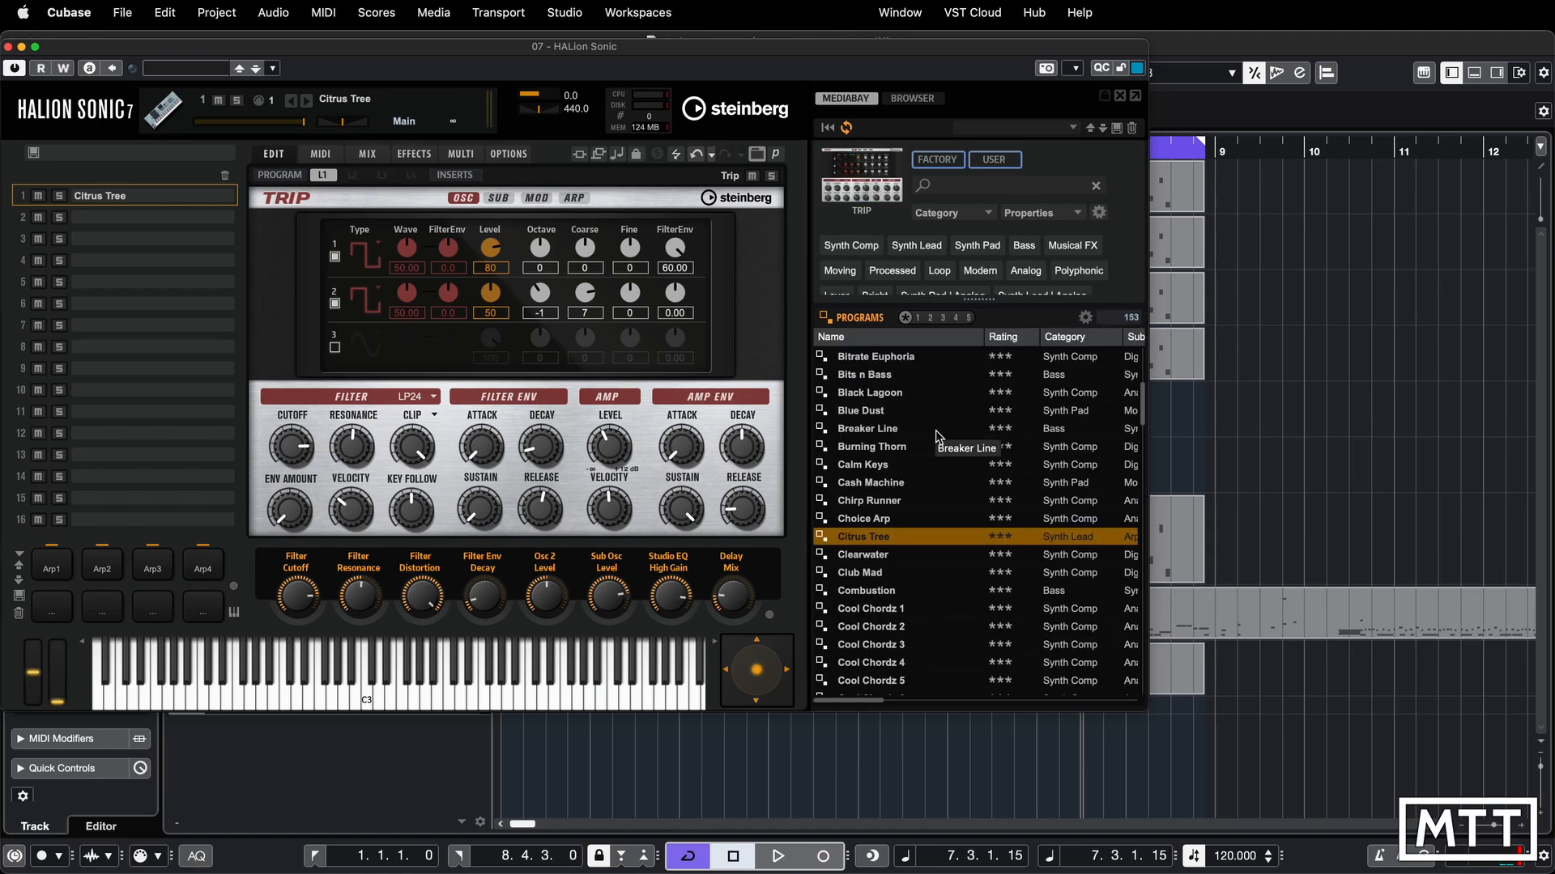
scroll(900, 455, up, 5)
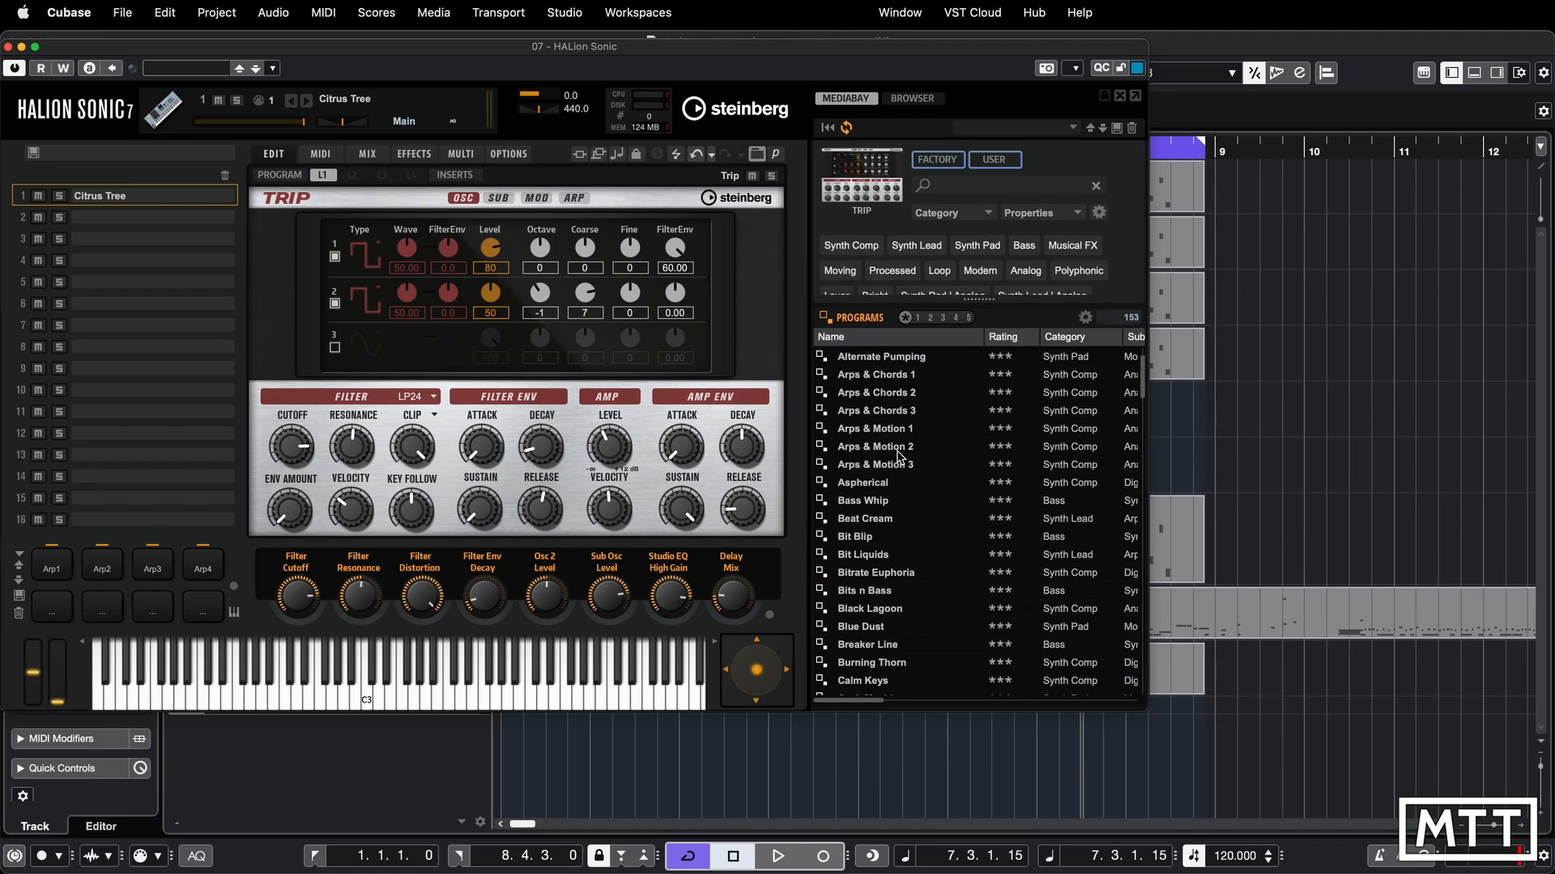
click(871, 559)
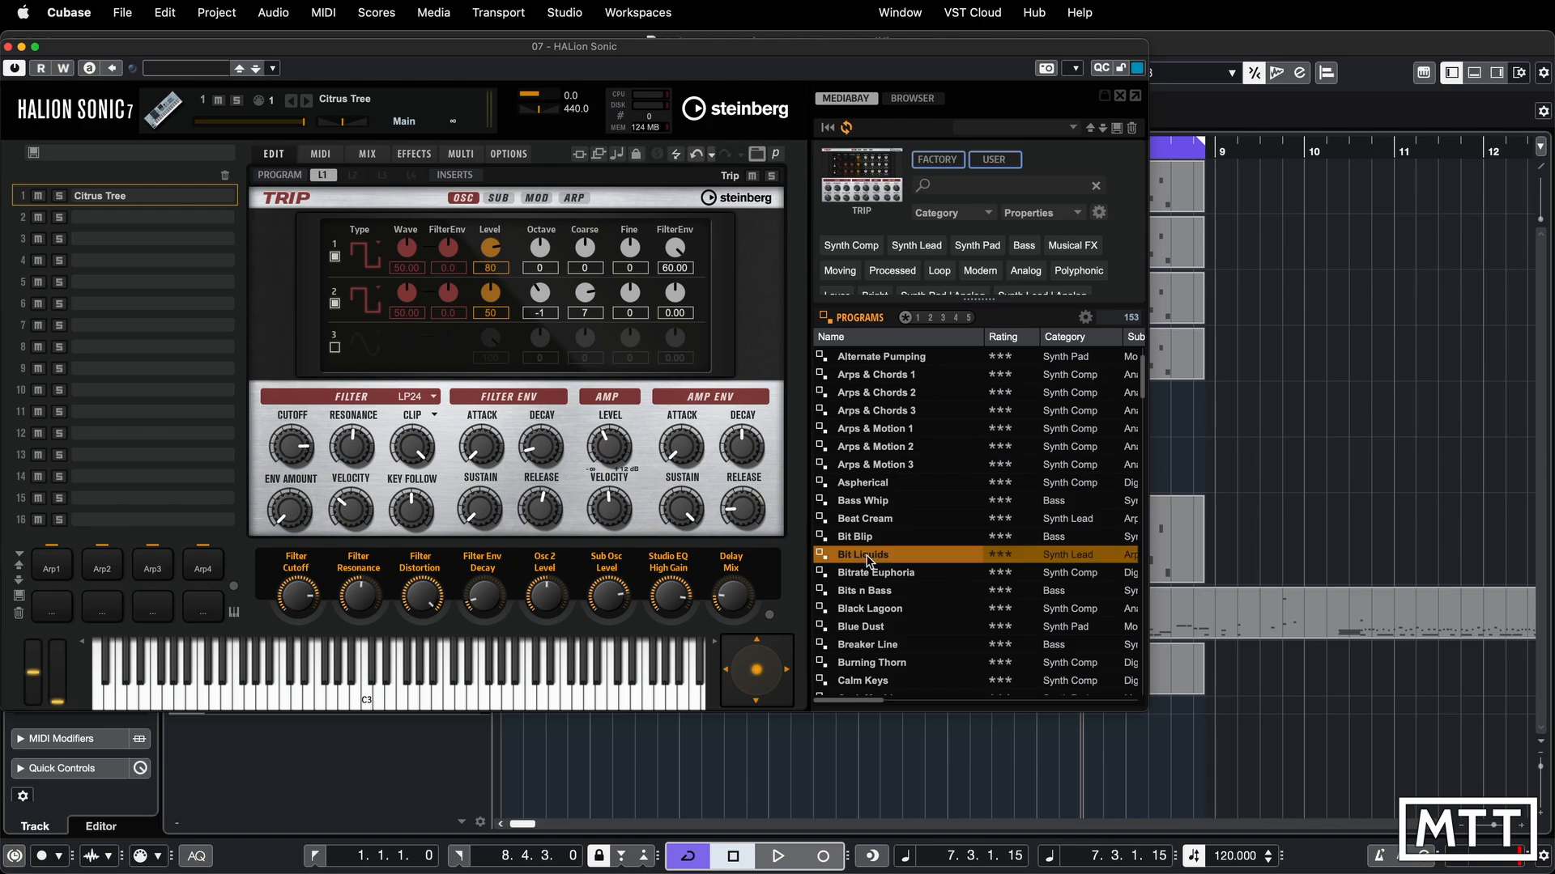
double_click(846, 559)
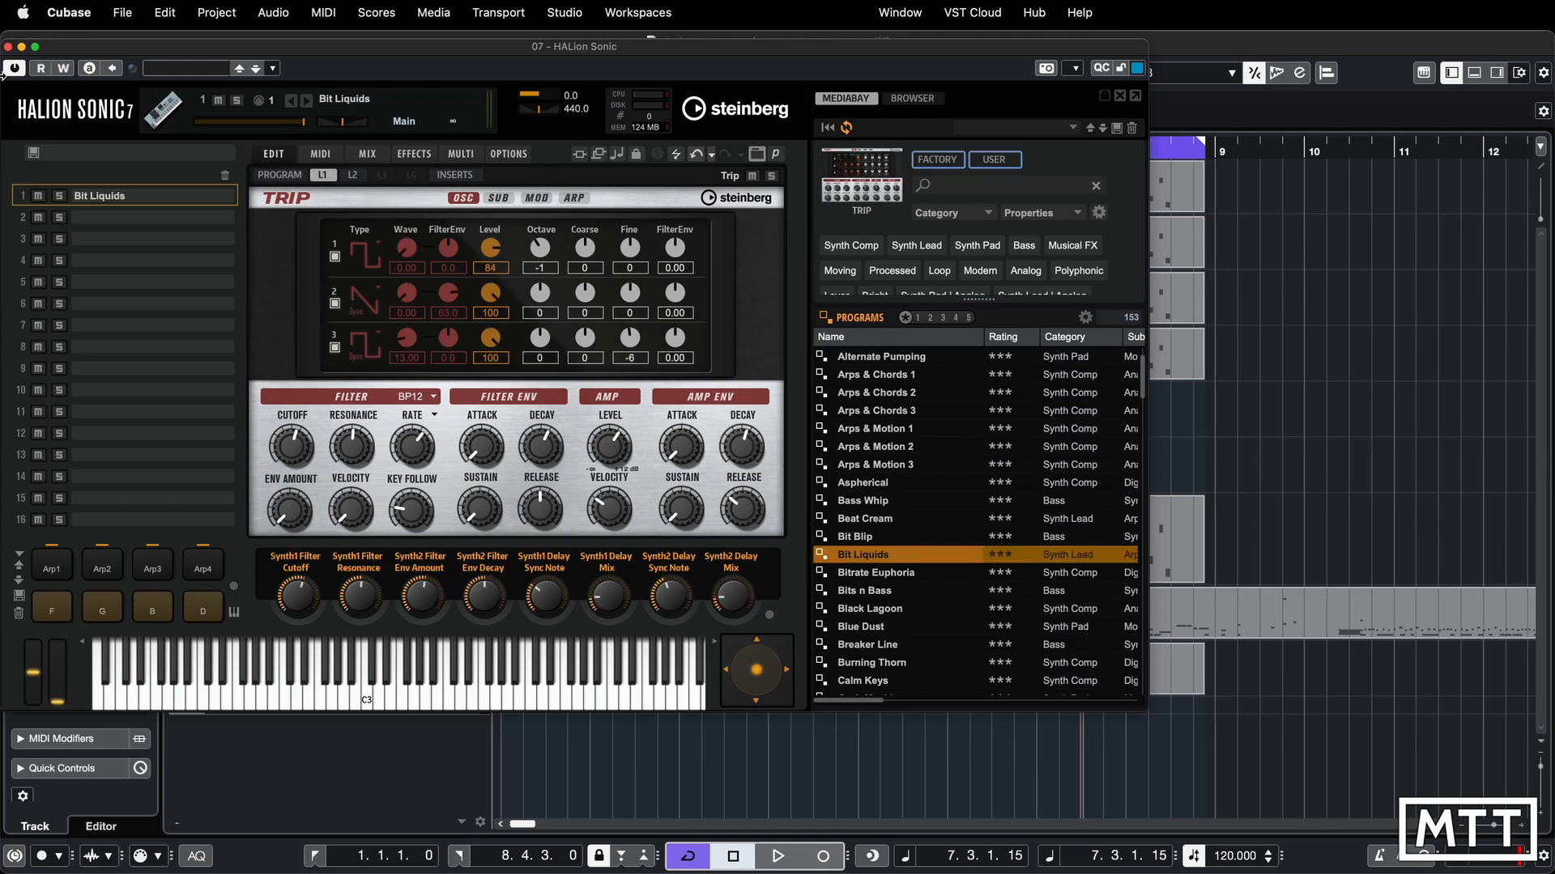
click(8, 47)
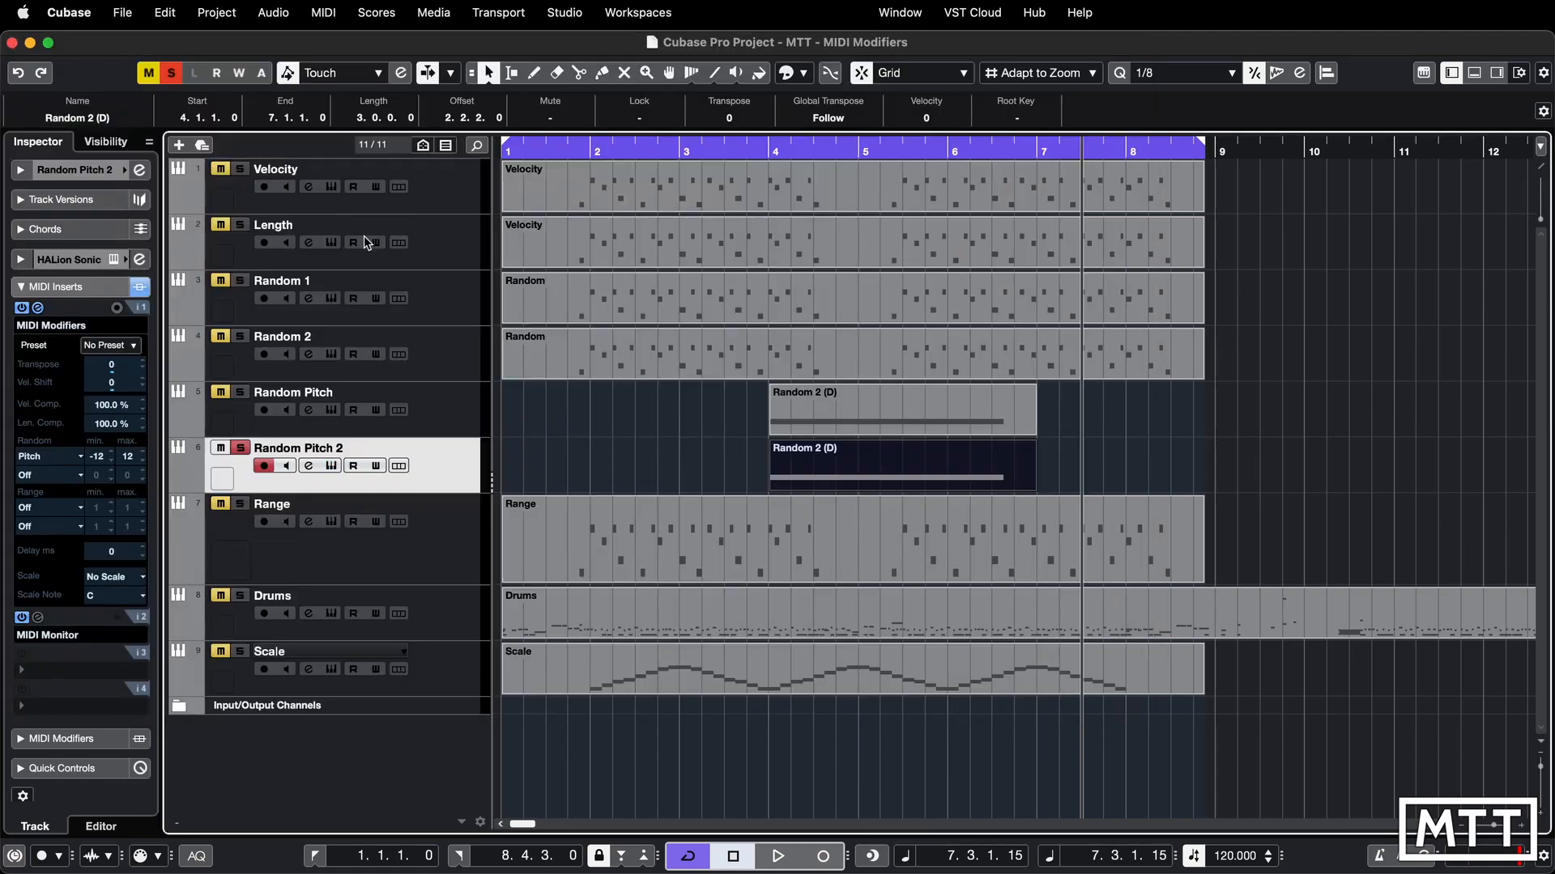
Listen to the Random Pitch 2 part with the Bit Liquids sound from bar 4, and stop playback.
key(space)
key(space)
click(773, 146)
key(space)
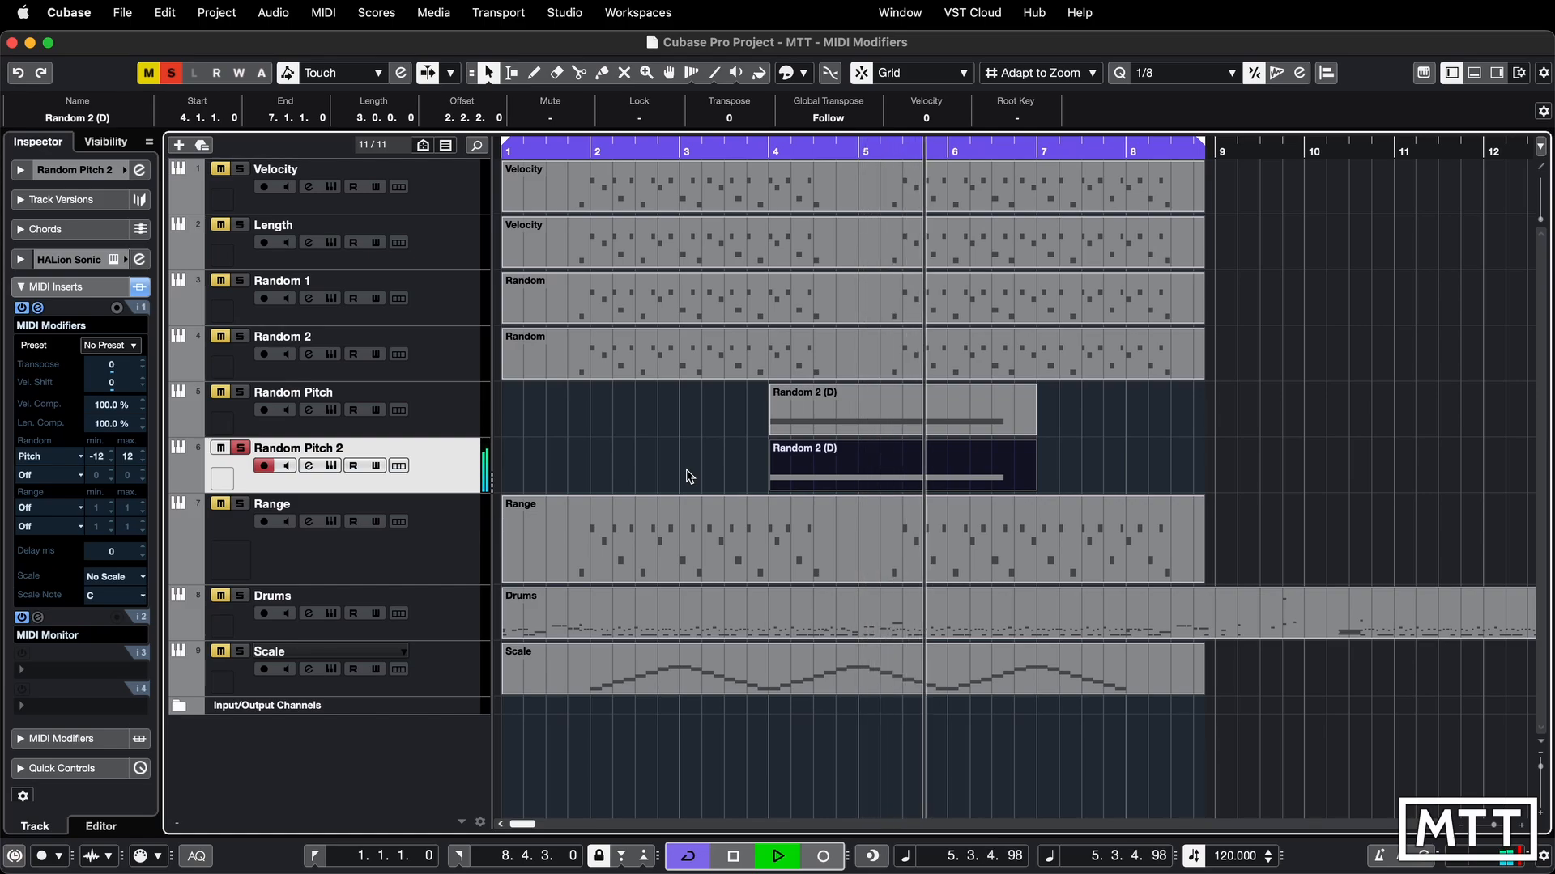
key(space)
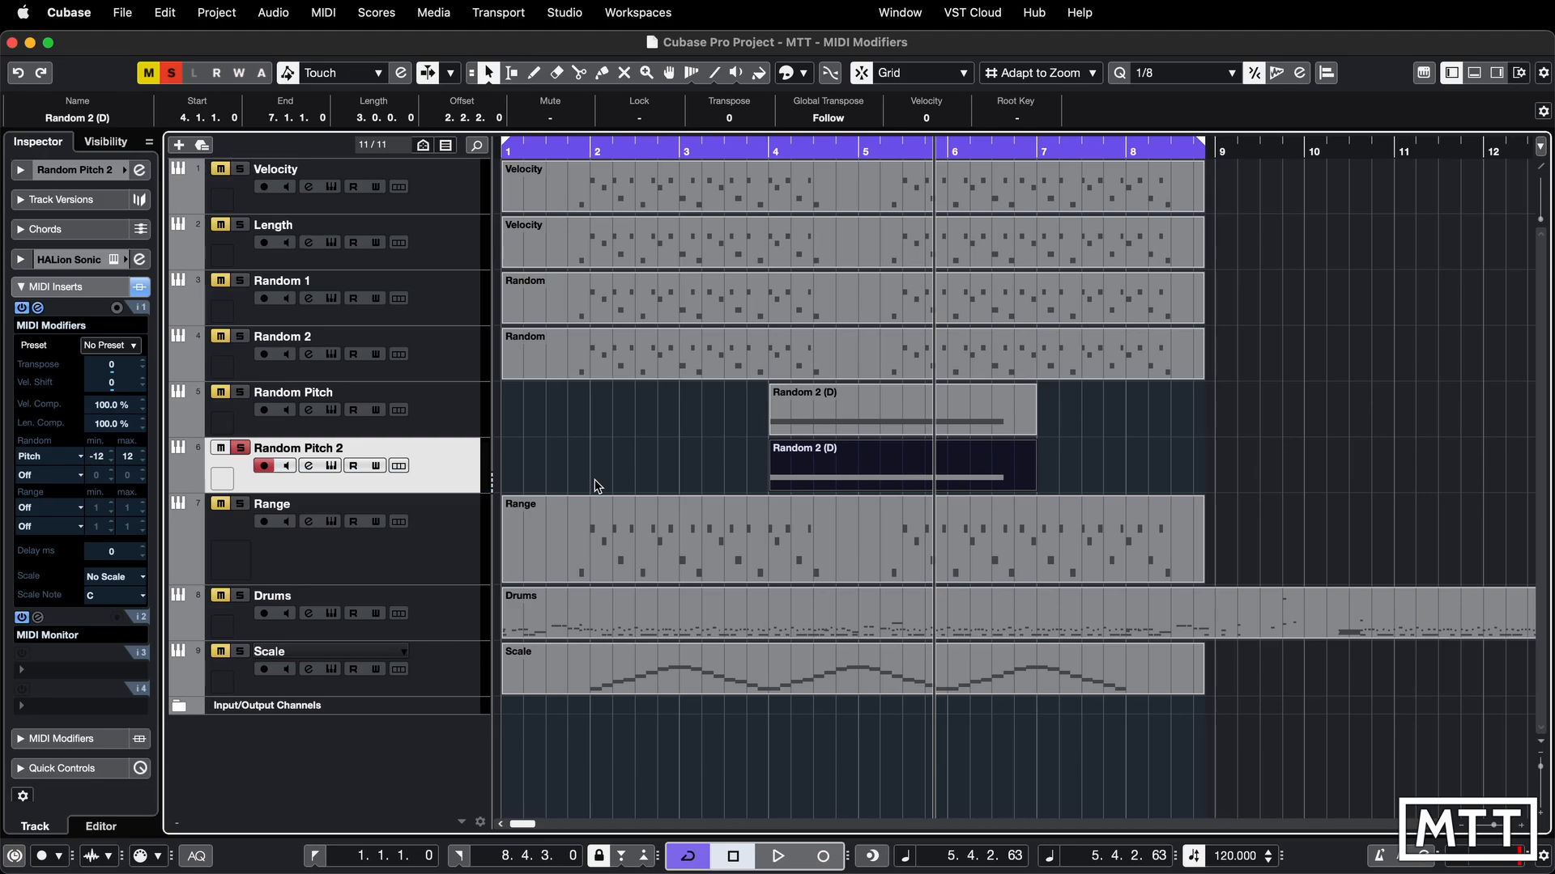
Solo the Range track instead of Random Pitch 2, set its first Range option to Vel. Filter, and test playback.
click(241, 448)
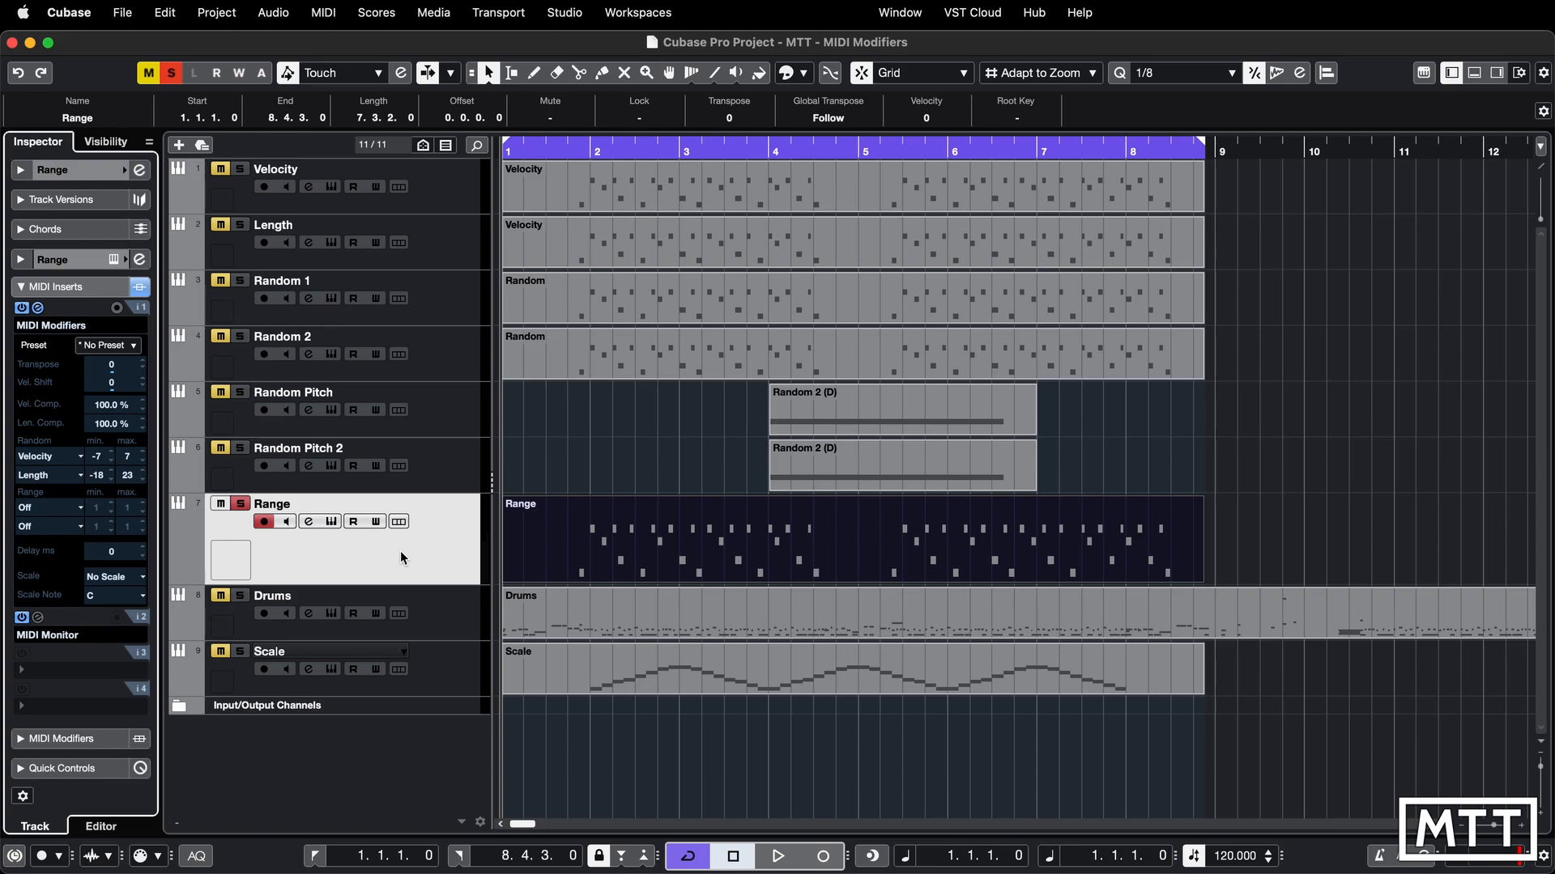
click(78, 508)
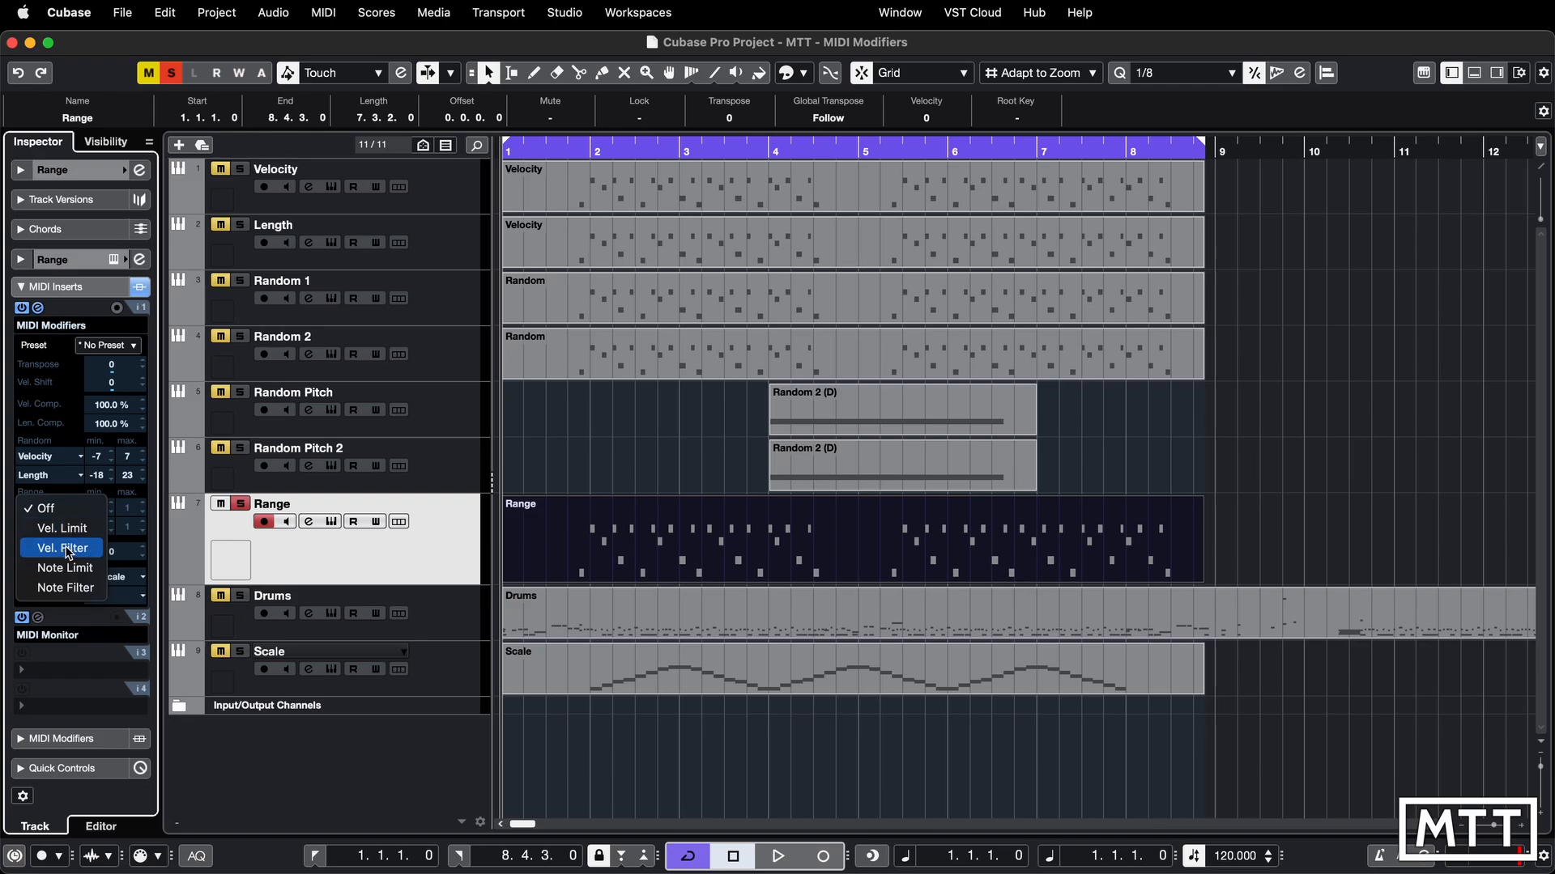
click(67, 549)
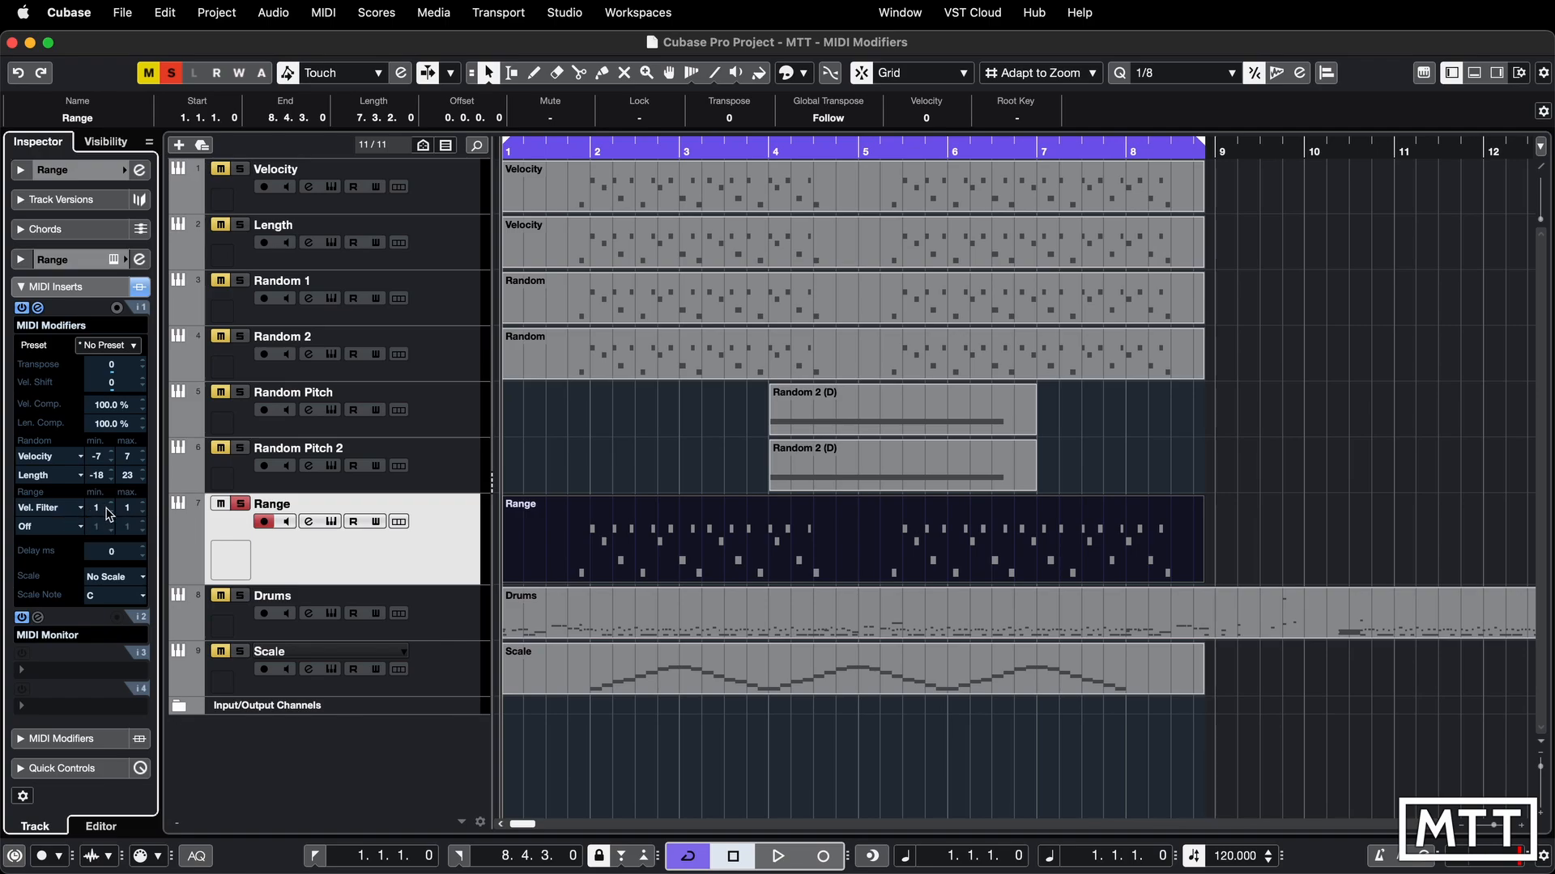
key(space)
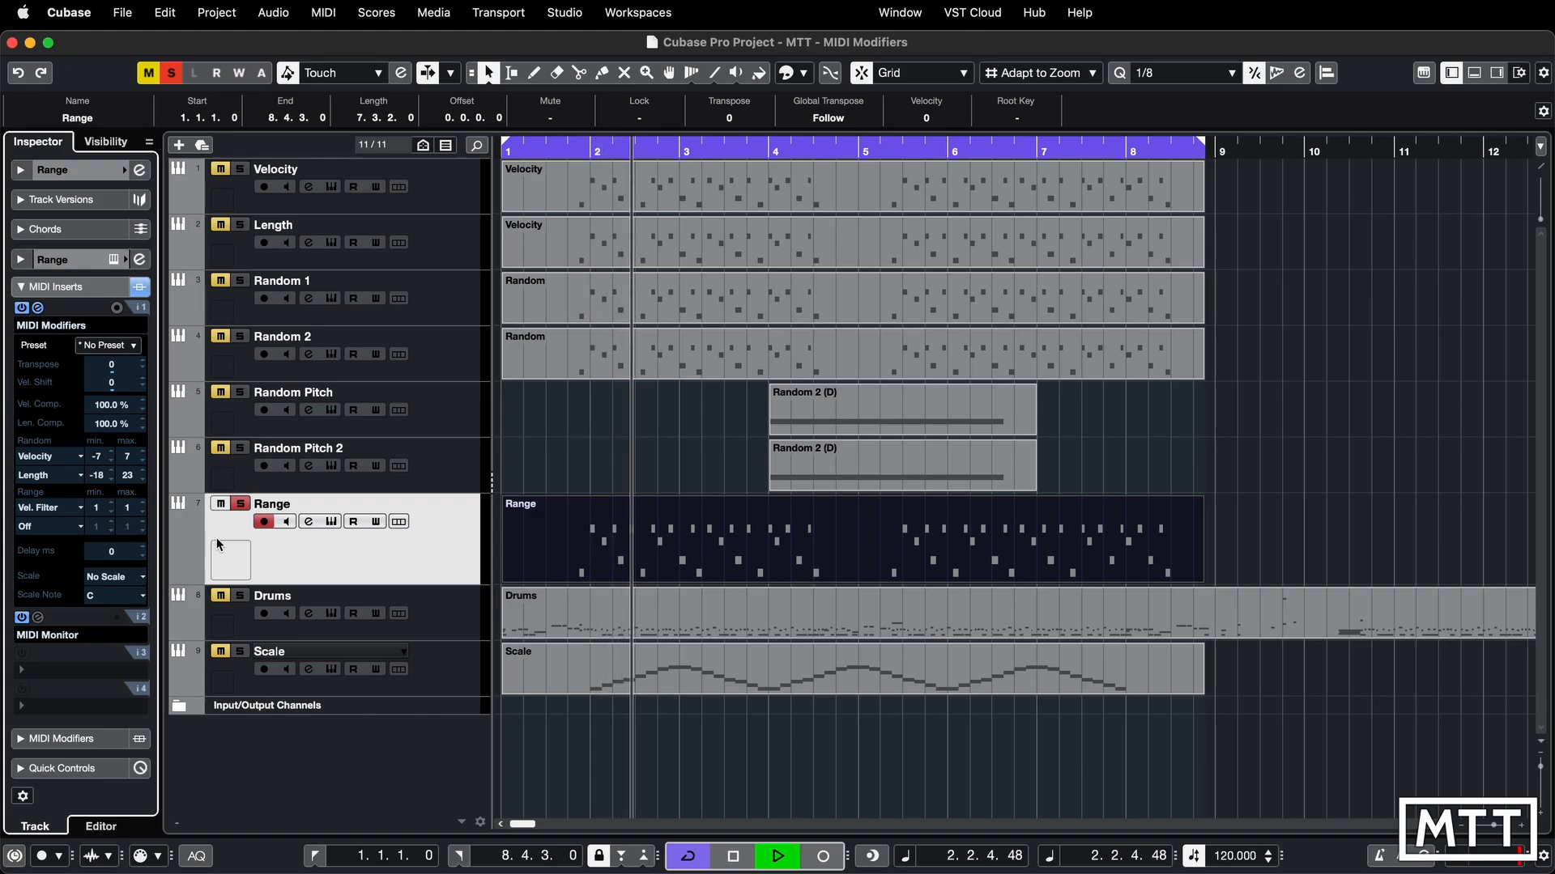
key(space)
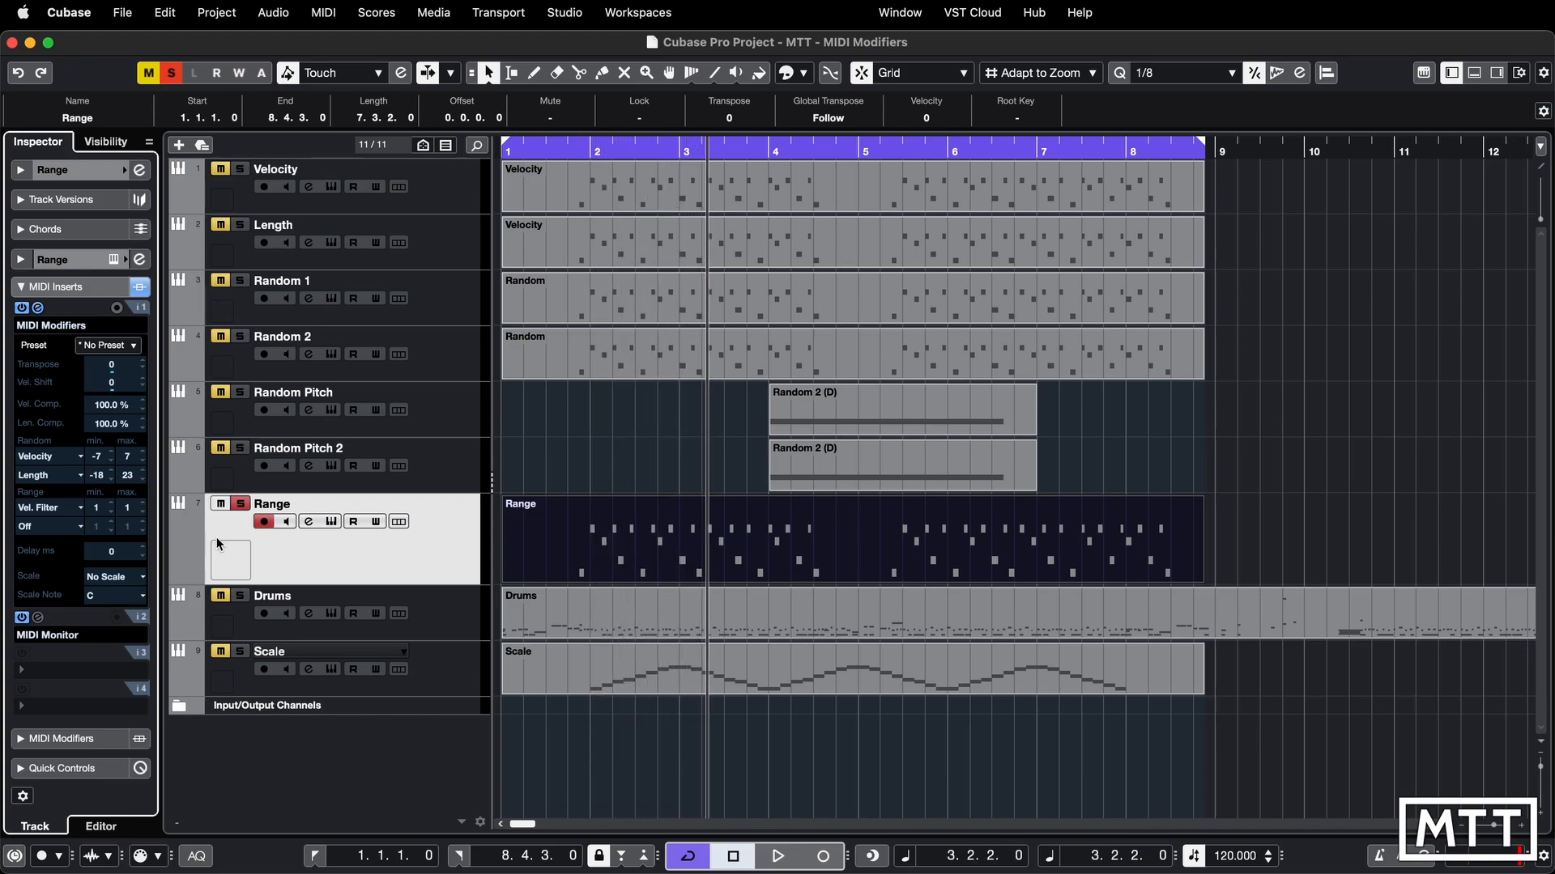
Set the Range track's Vel. Filter maximum to 127 and test playback from bar 2.
double_click(128, 508)
text(127)
key(Return)
click(590, 146)
key(space)
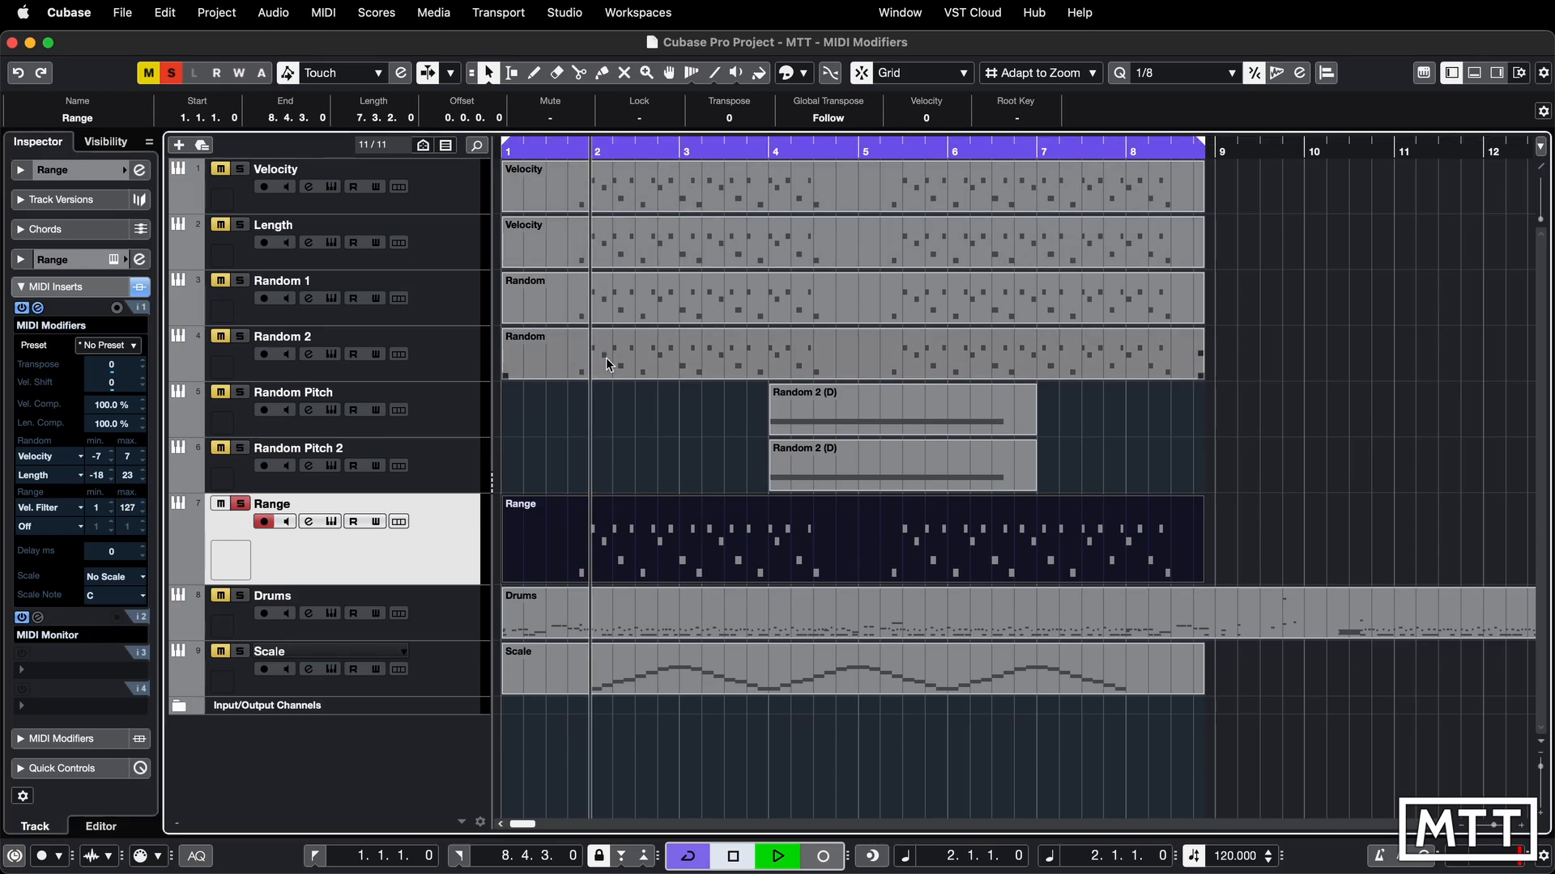
key(space)
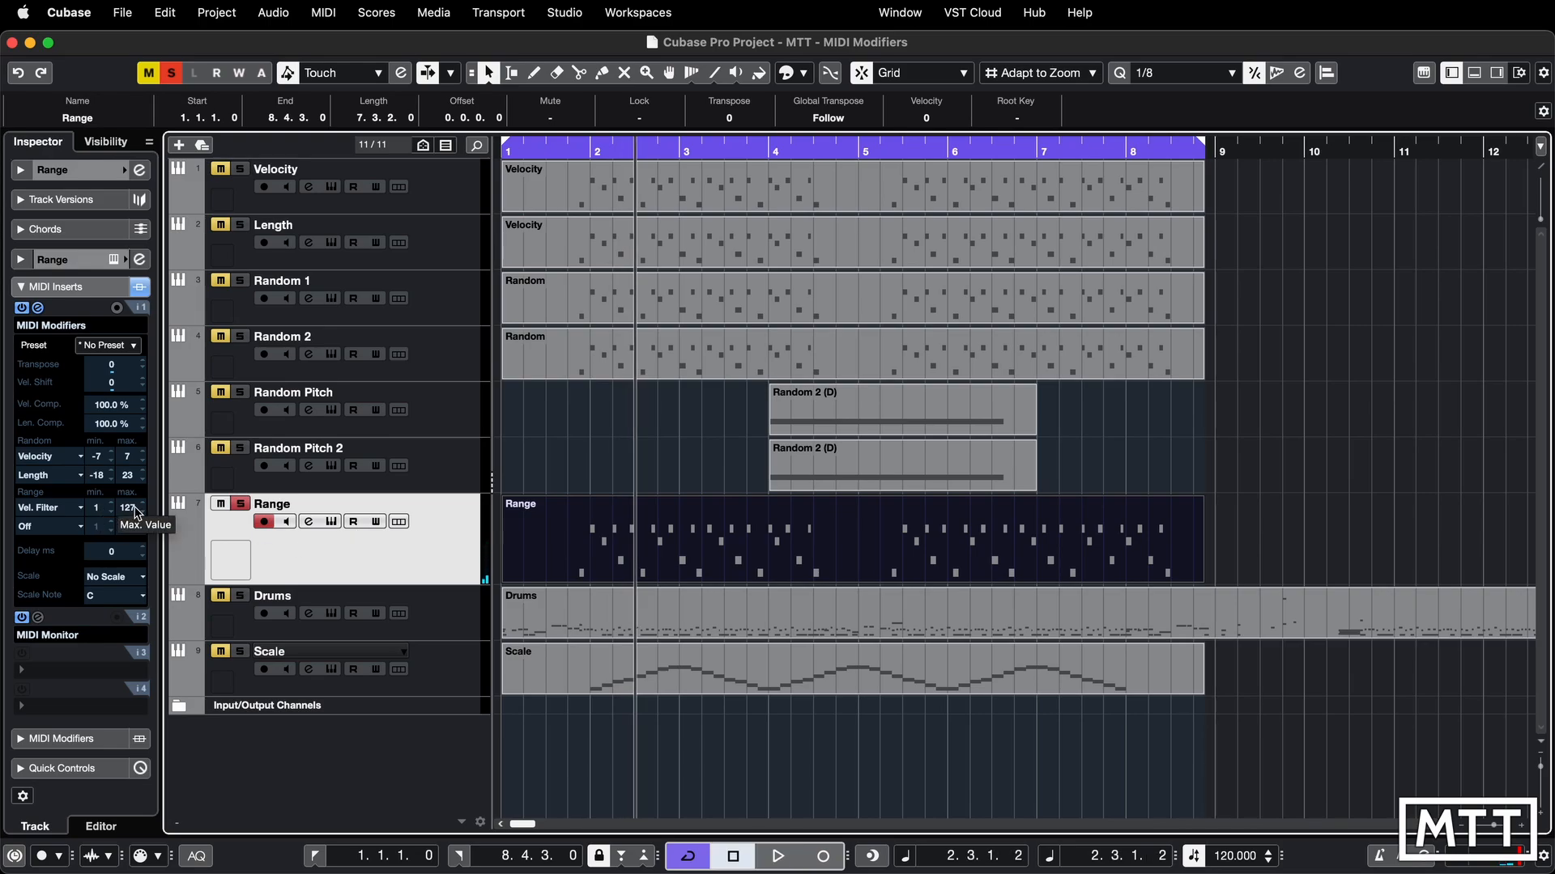
Listen to more of the Range part, check its note velocities in the editor, and close the editor.
key(space)
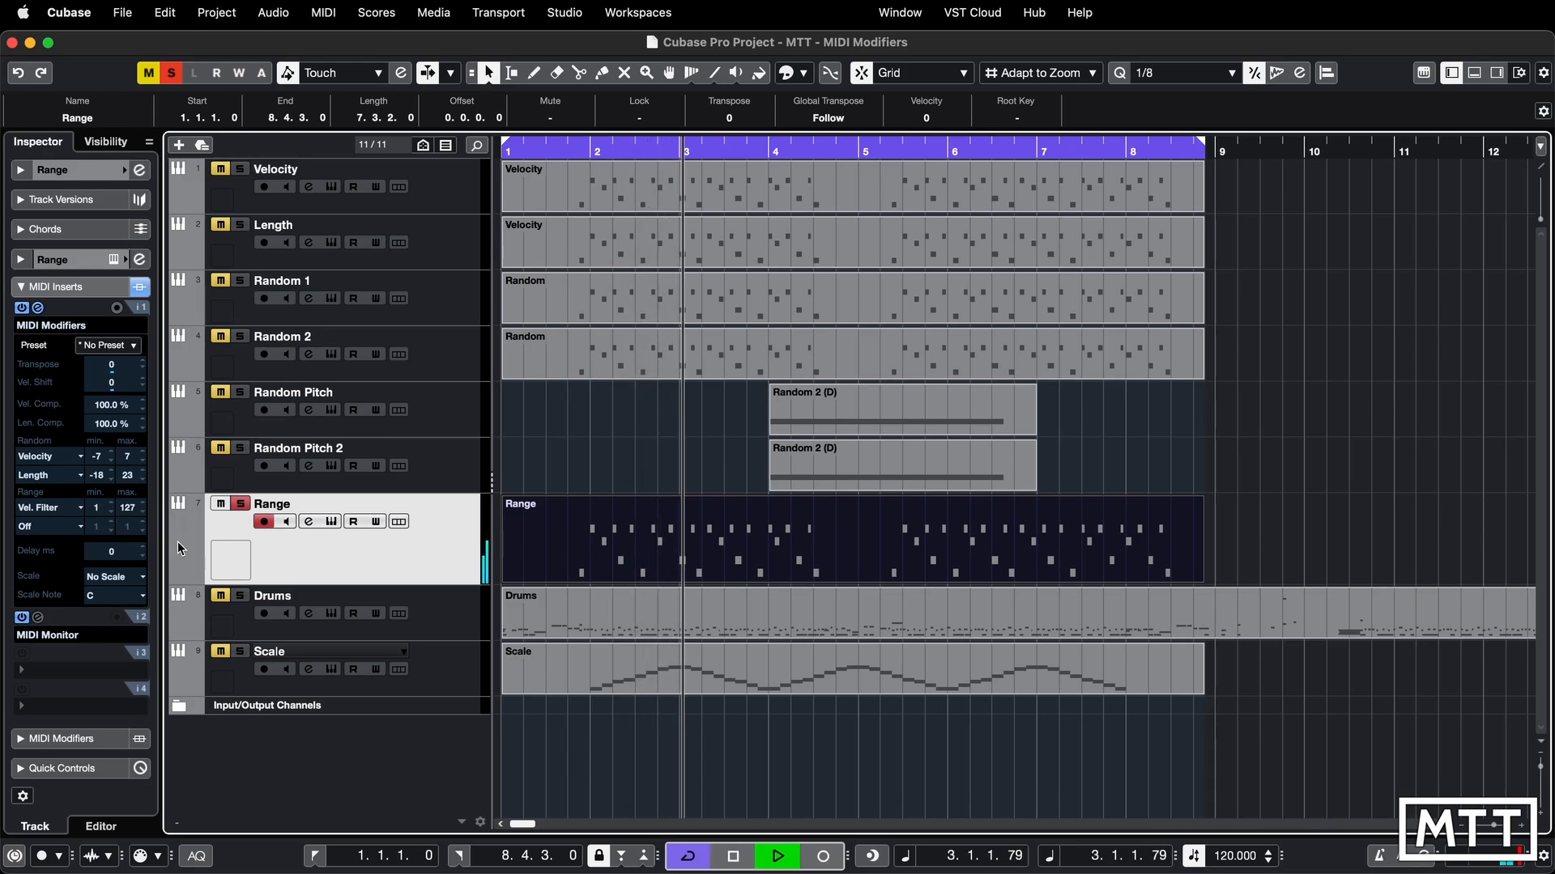
click(630, 541)
key(space)
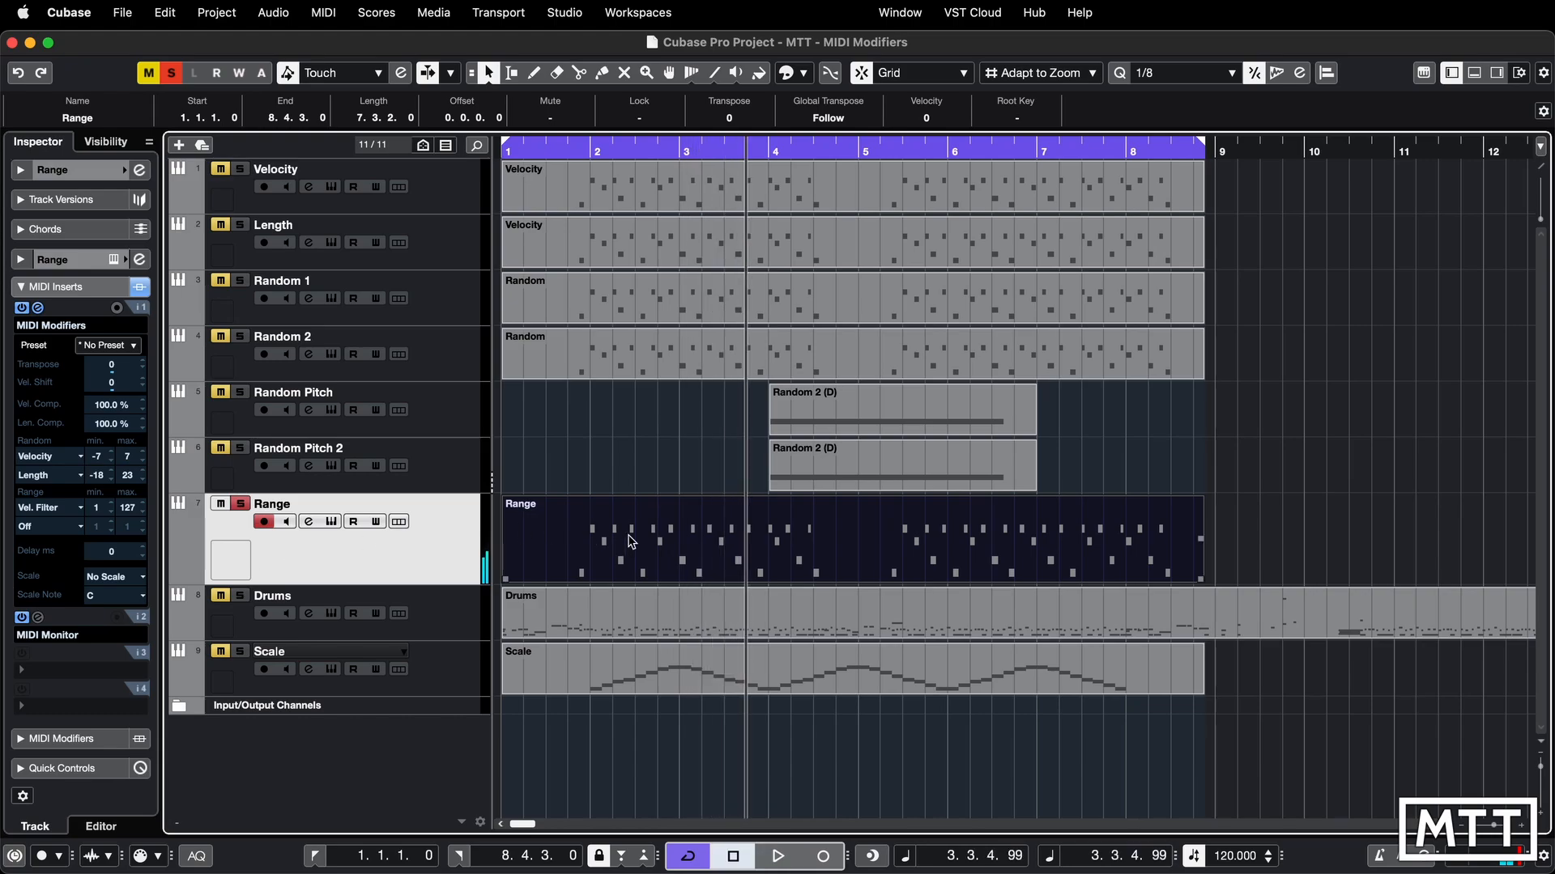
double_click(631, 540)
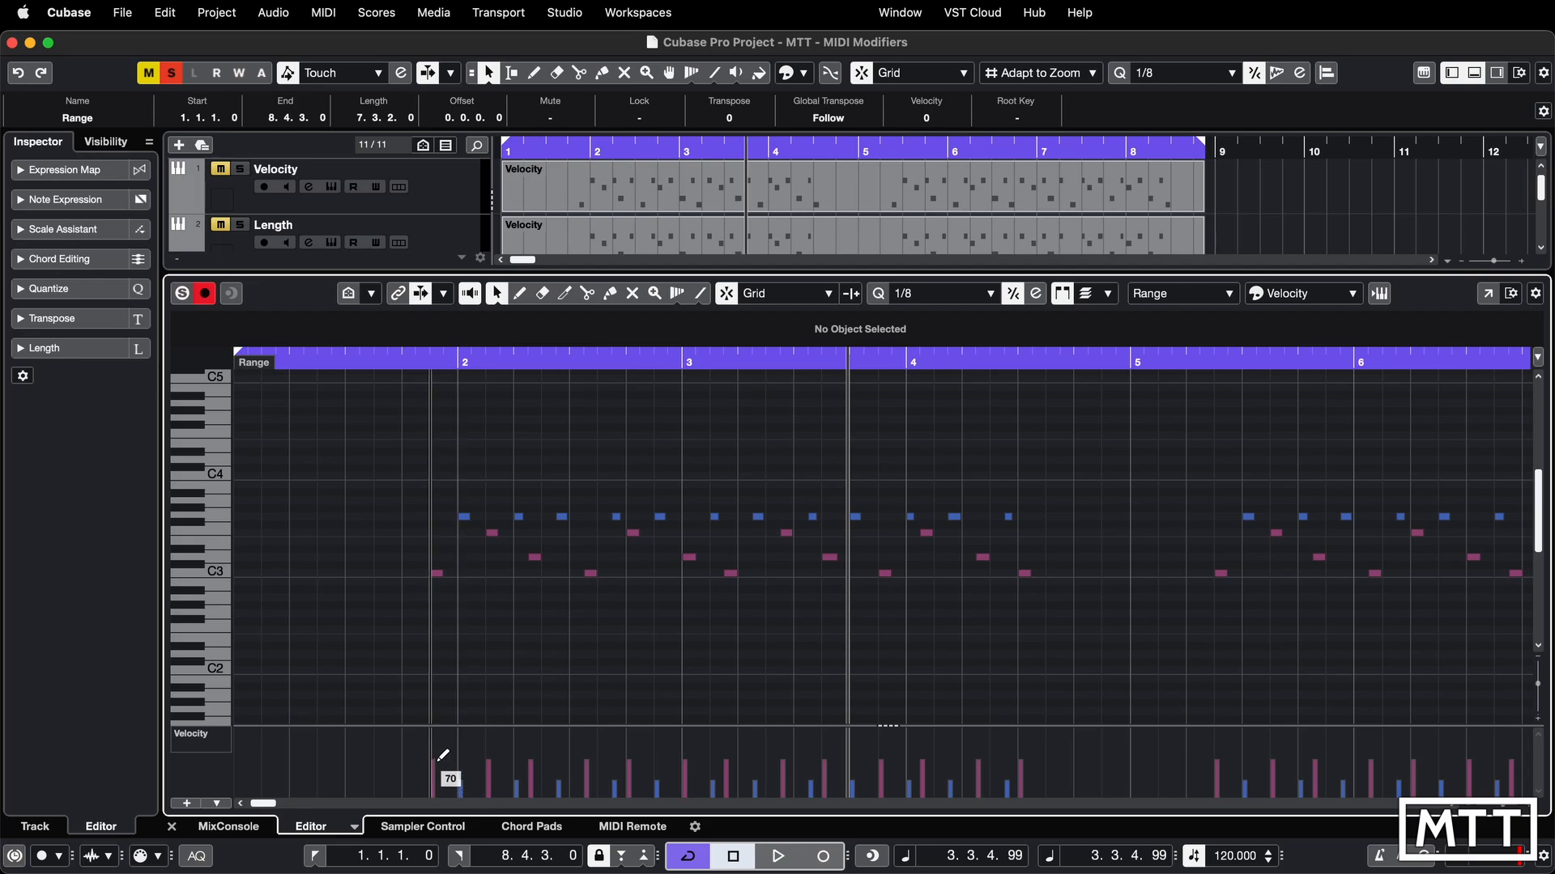
key(super+e)
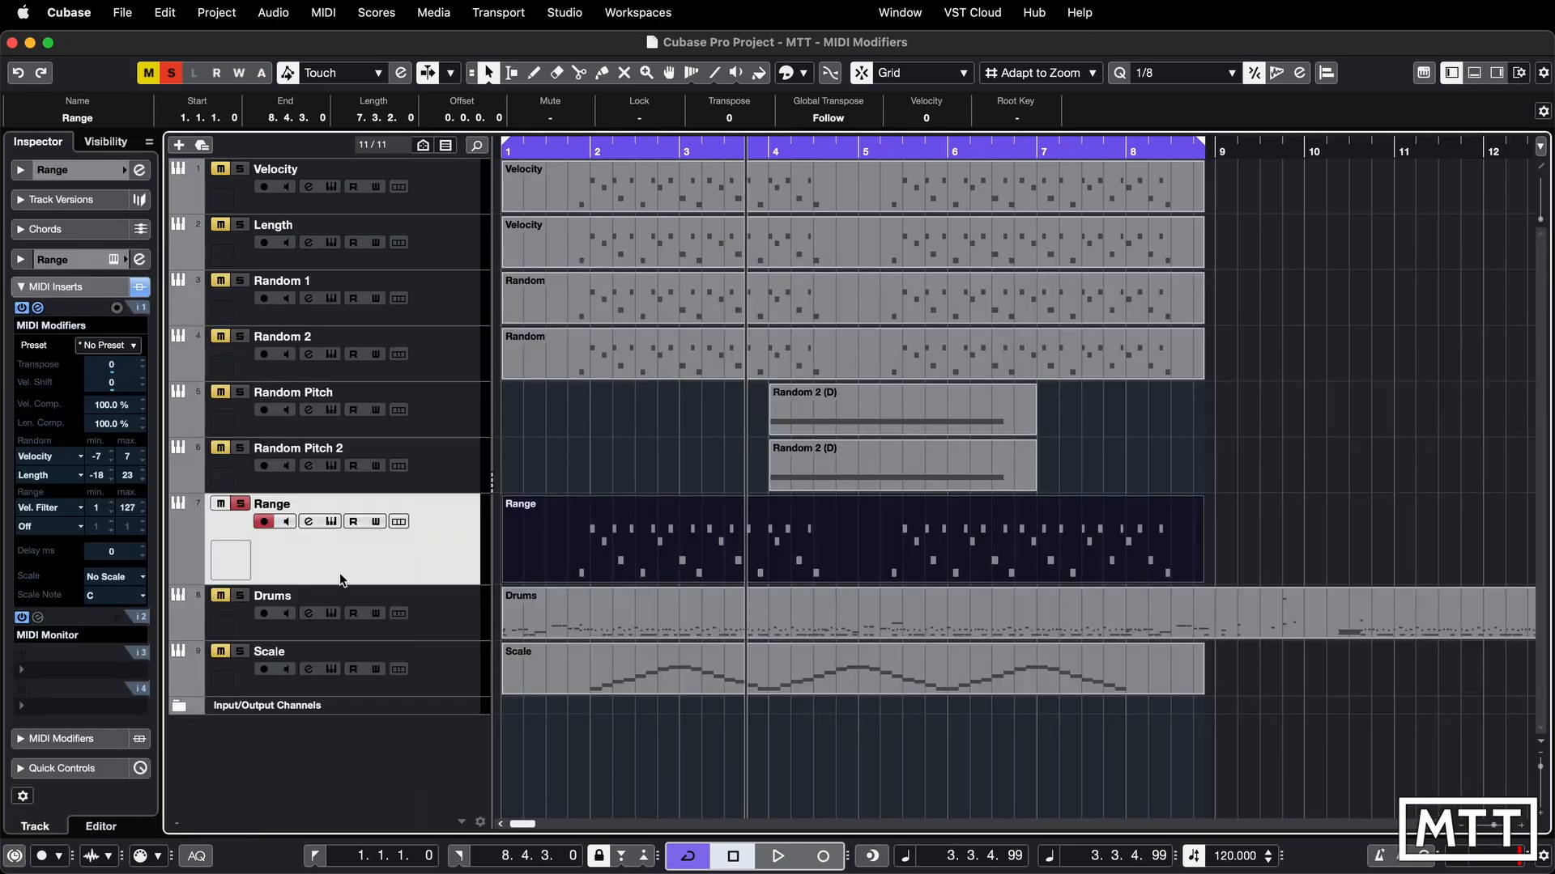
Set the Vel. Filter minimum to 45 and play the Range part.
double_click(98, 508)
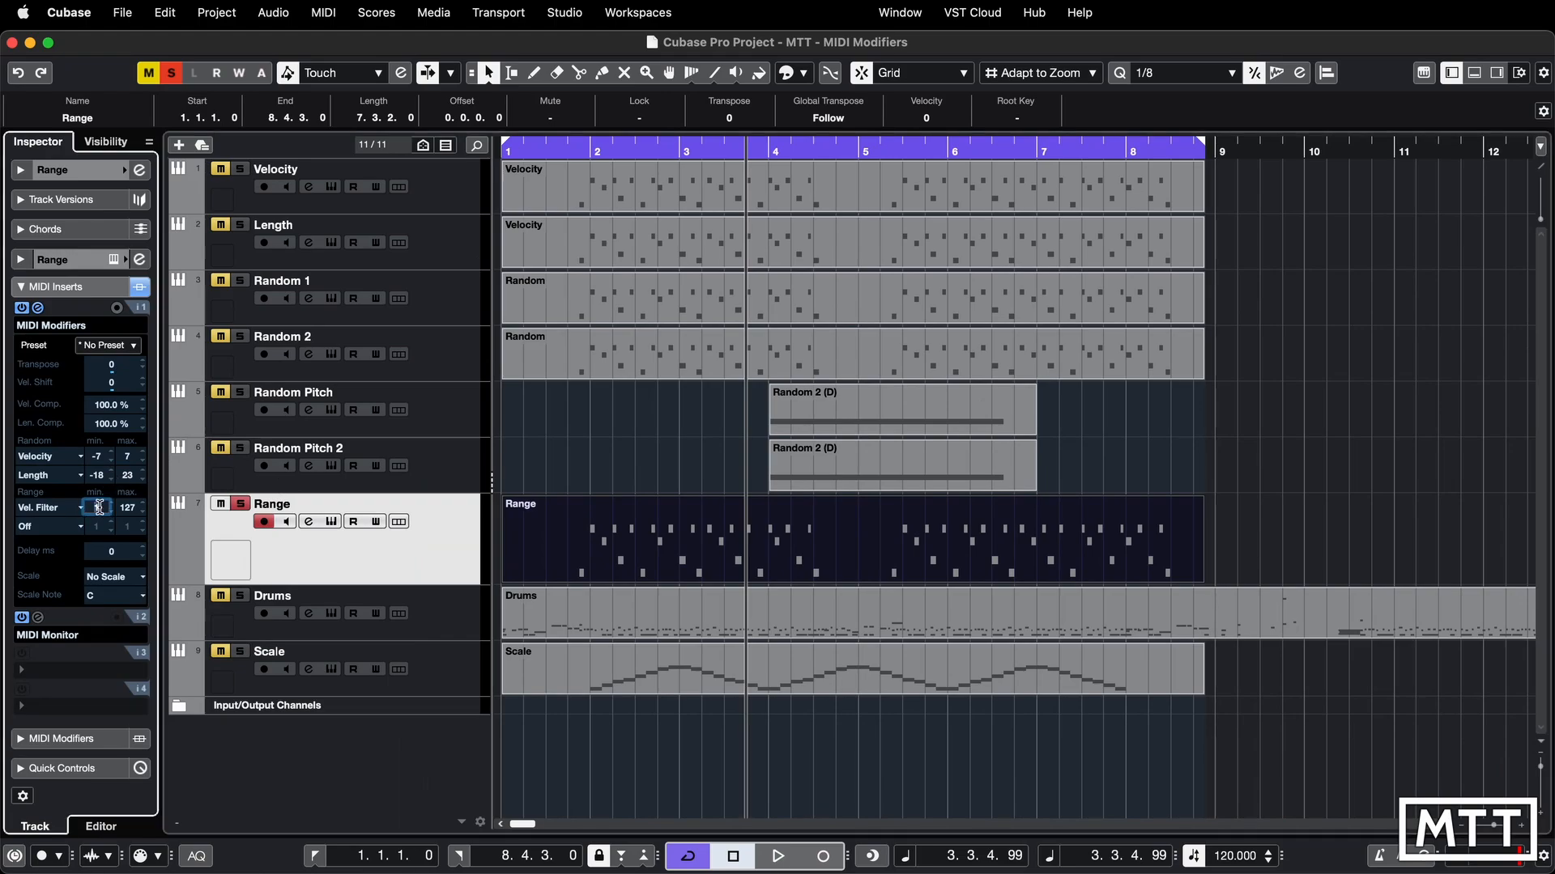
key(Return)
key(space)
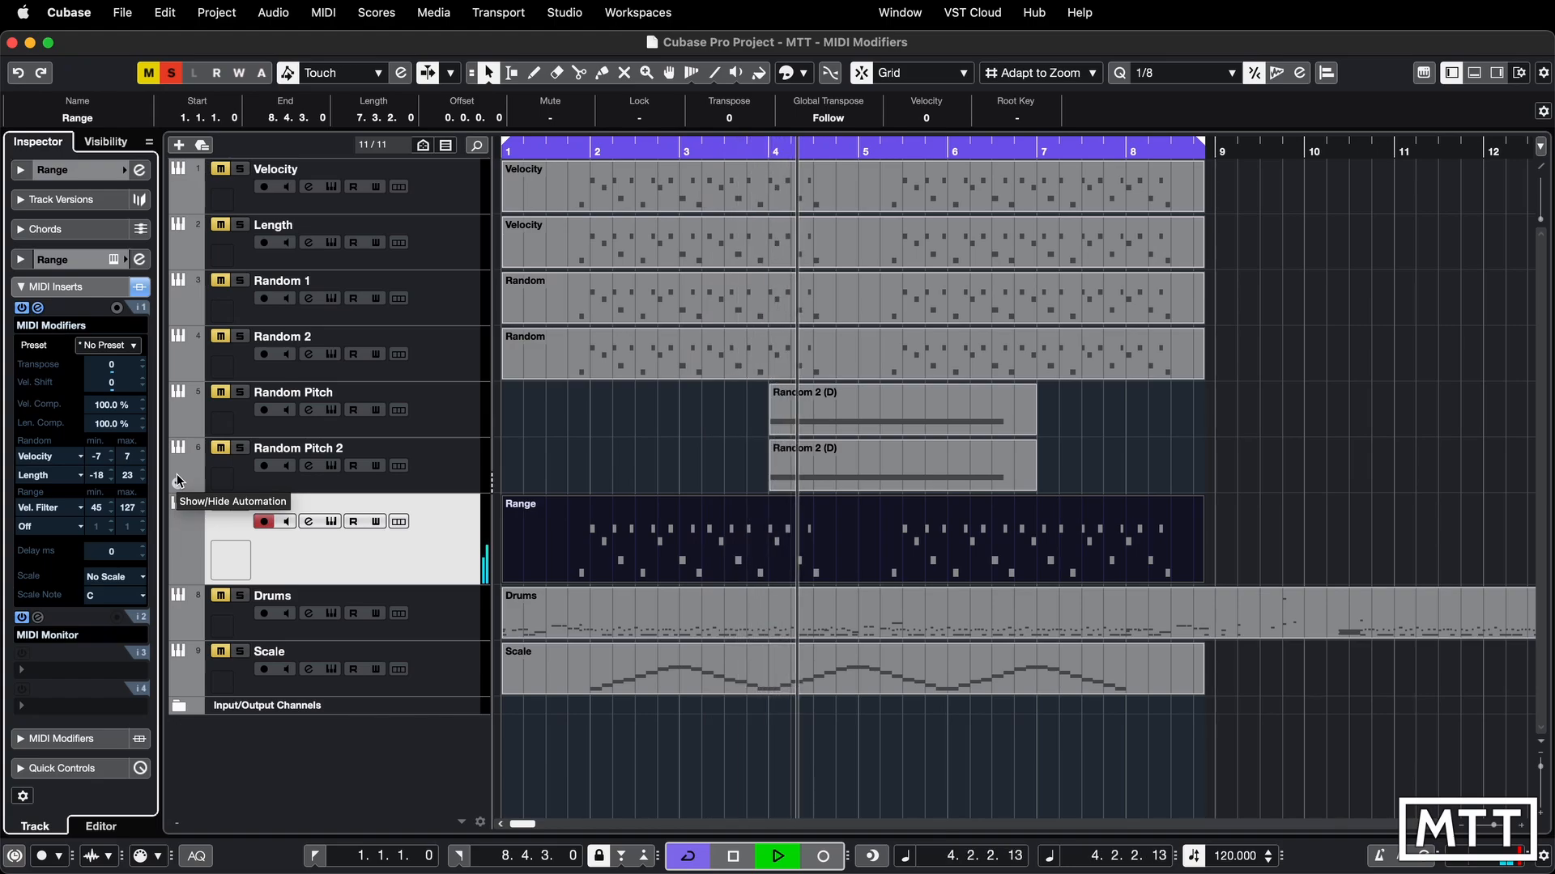
Set the Vel. Filter to a minimum of 1 and a maximum of 45, and test playback of the Range part.
double_click(99, 508)
text(1)
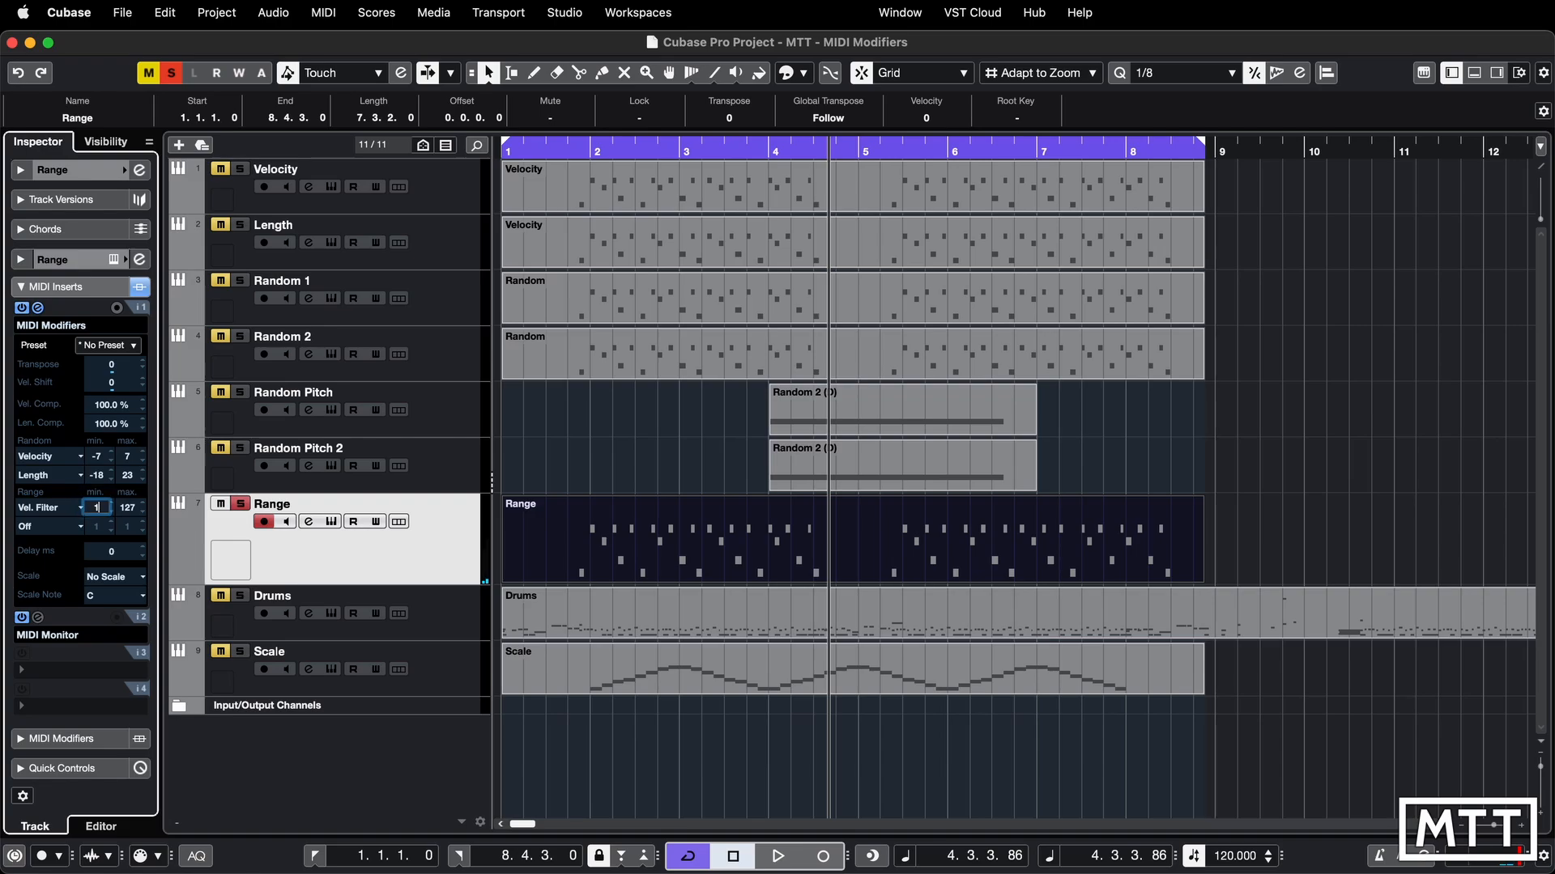
key(Return)
double_click(126, 509)
text(45)
key(Return)
key(period)
key(space)
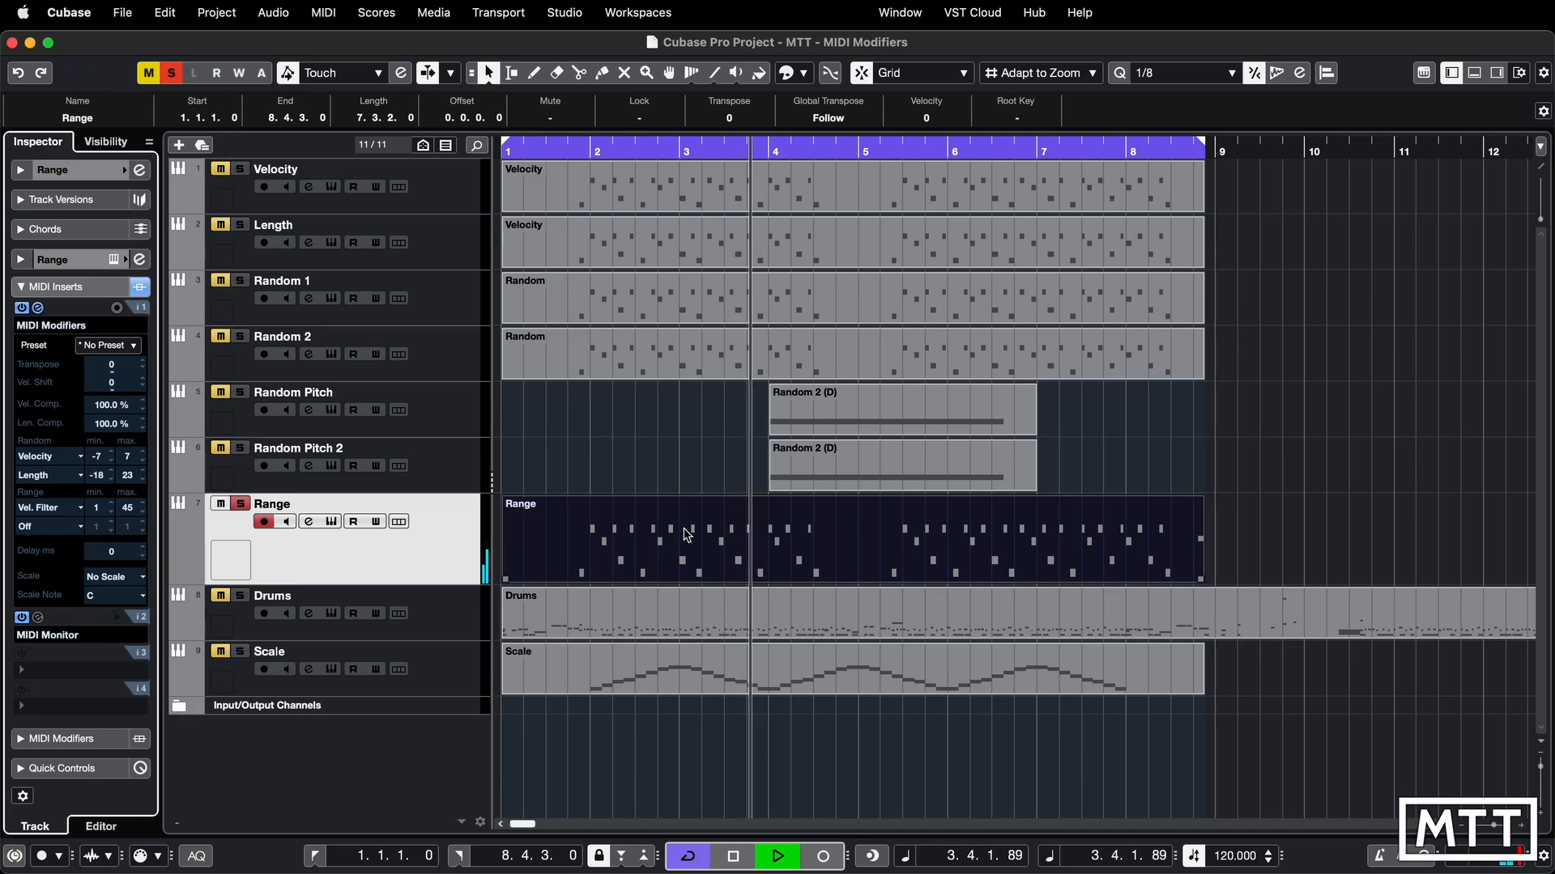
key(space)
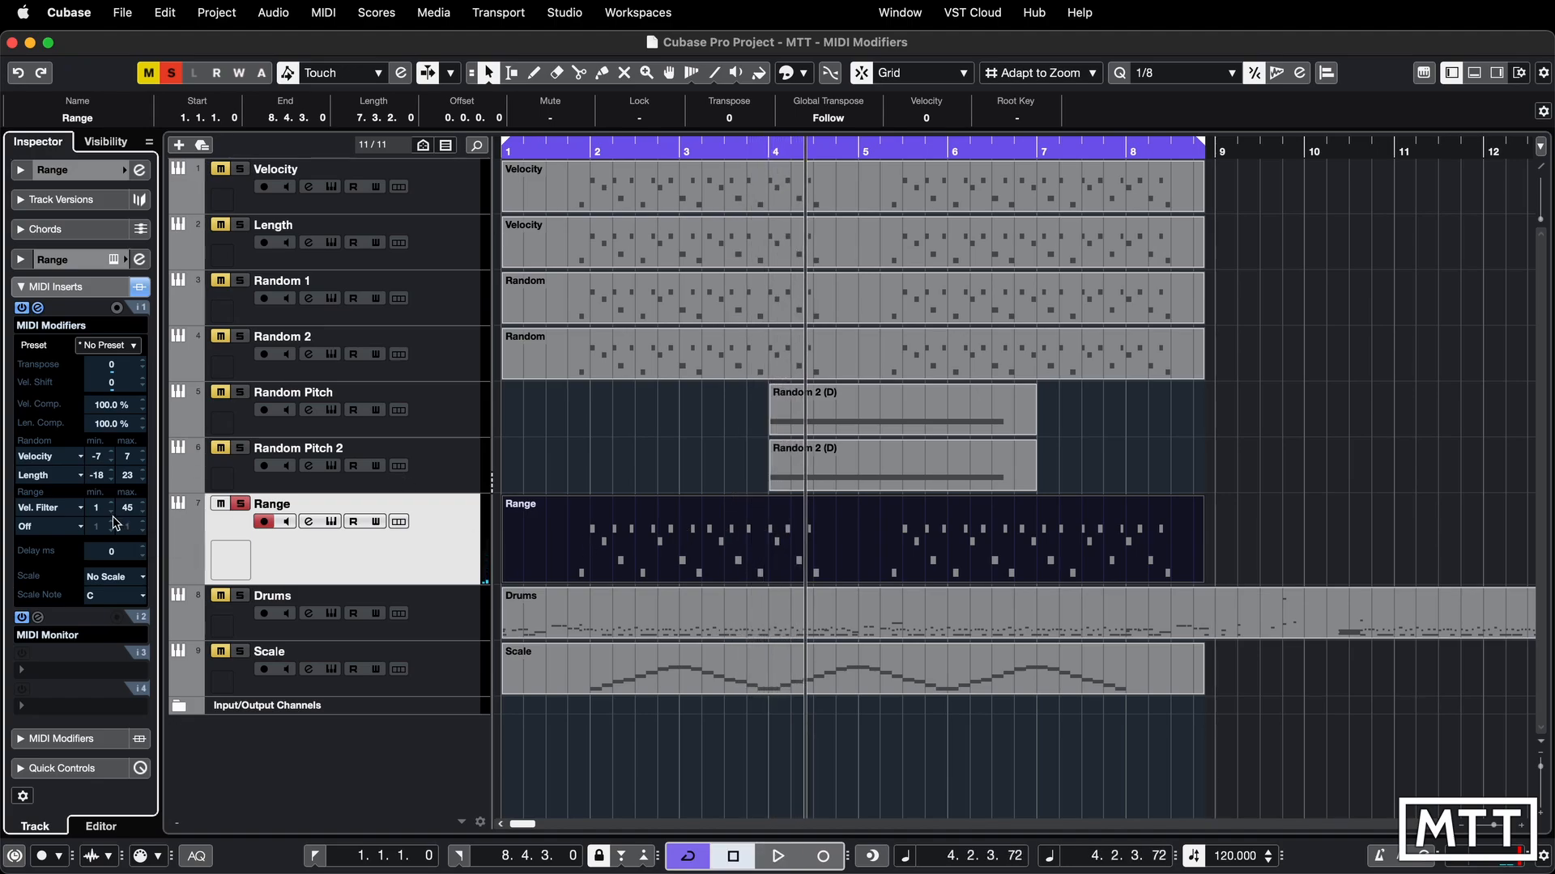
Switch the Range track's first Range option to Vel. Limit and test playback.
click(63, 509)
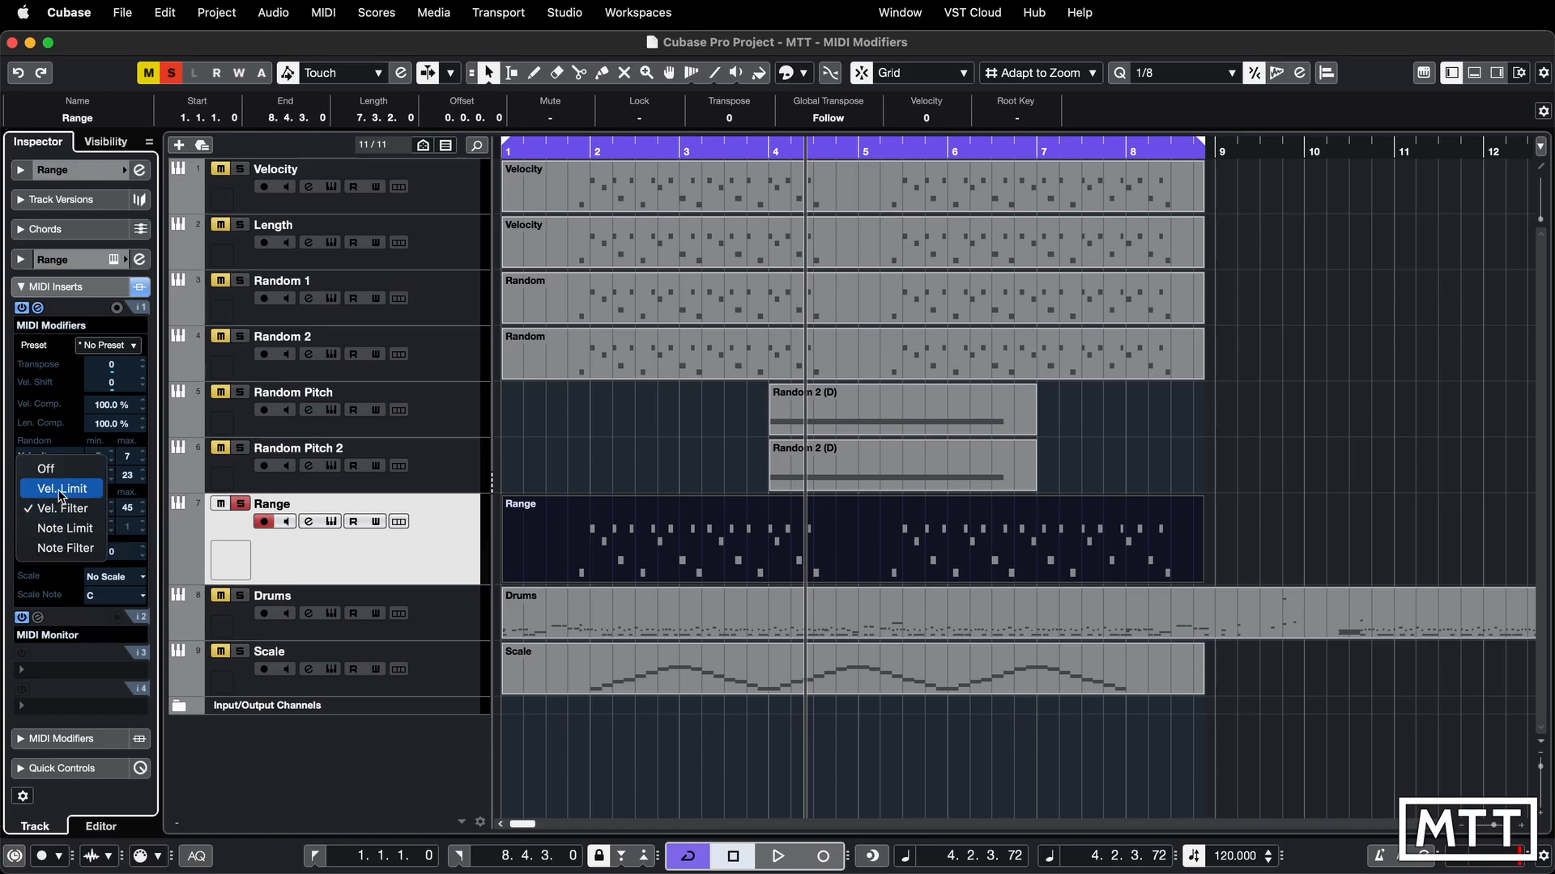
click(63, 489)
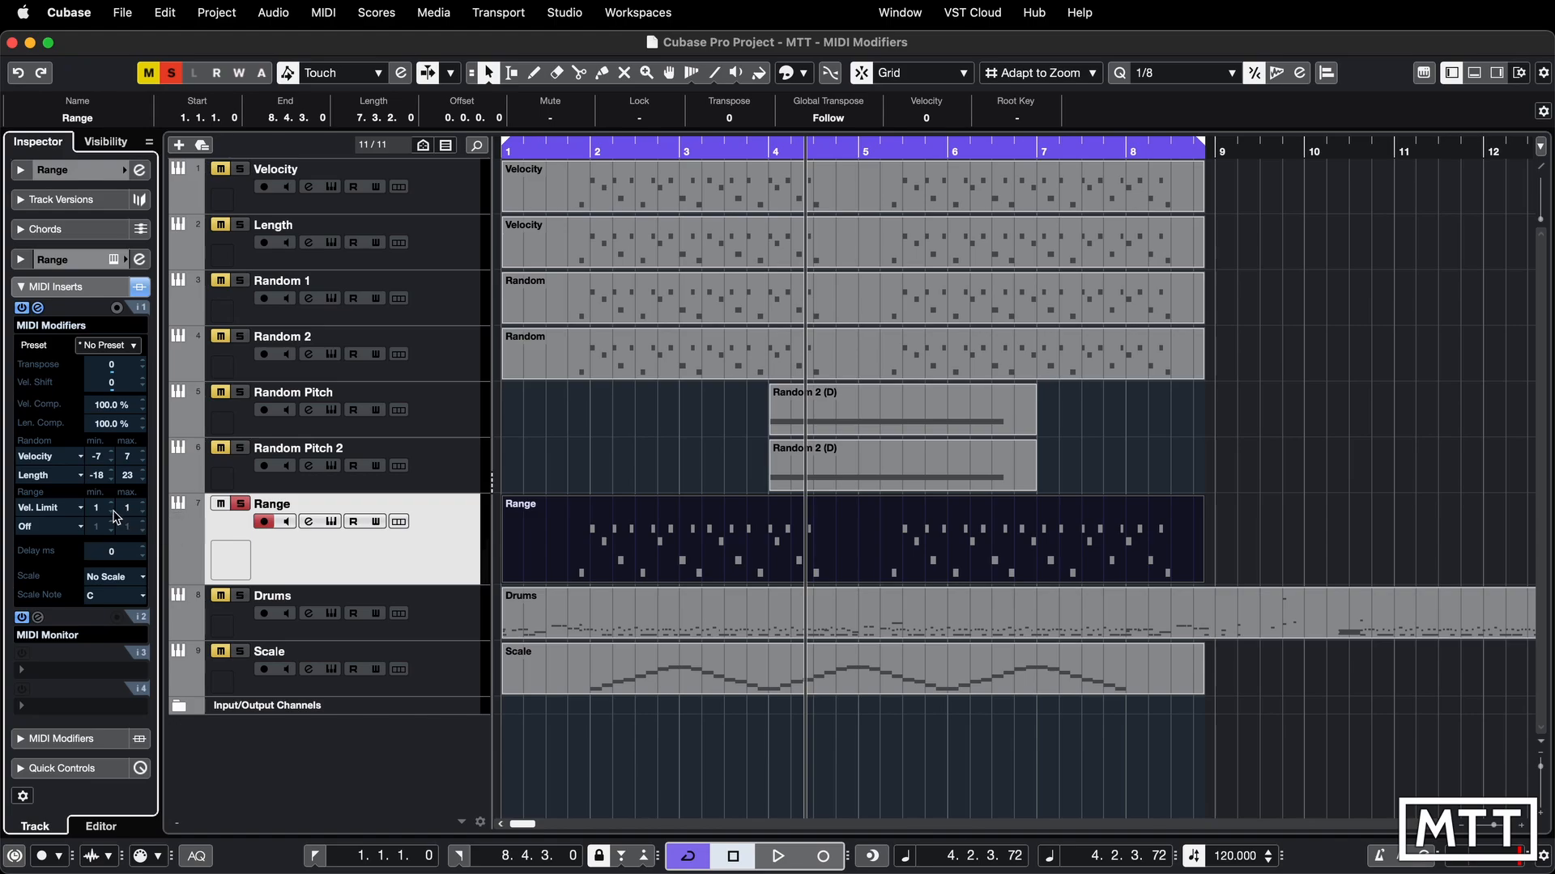
key(period)
key(space)
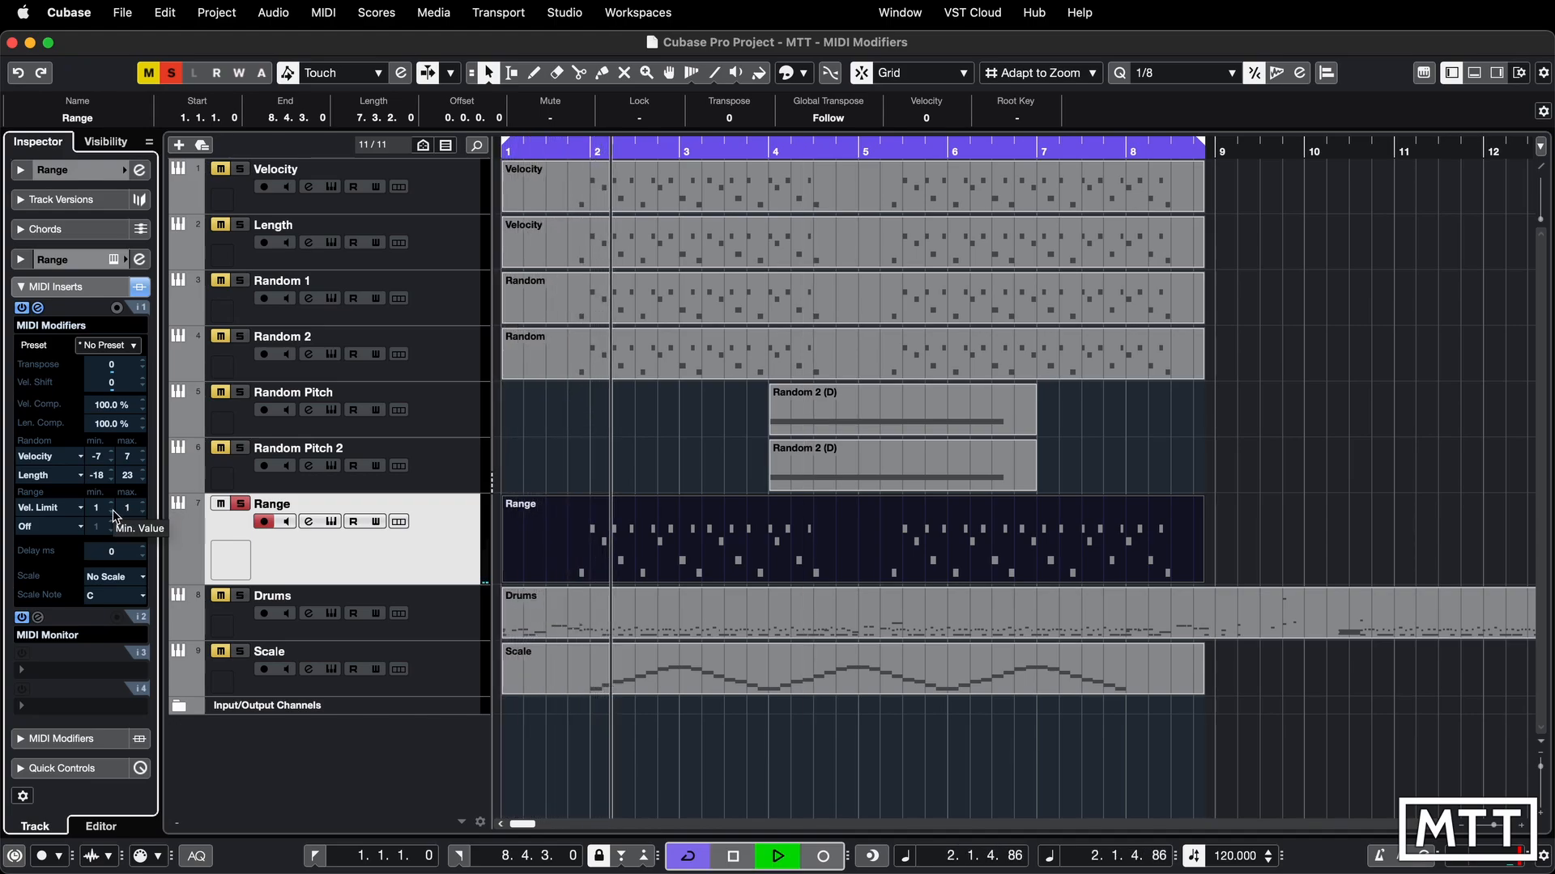
key(space)
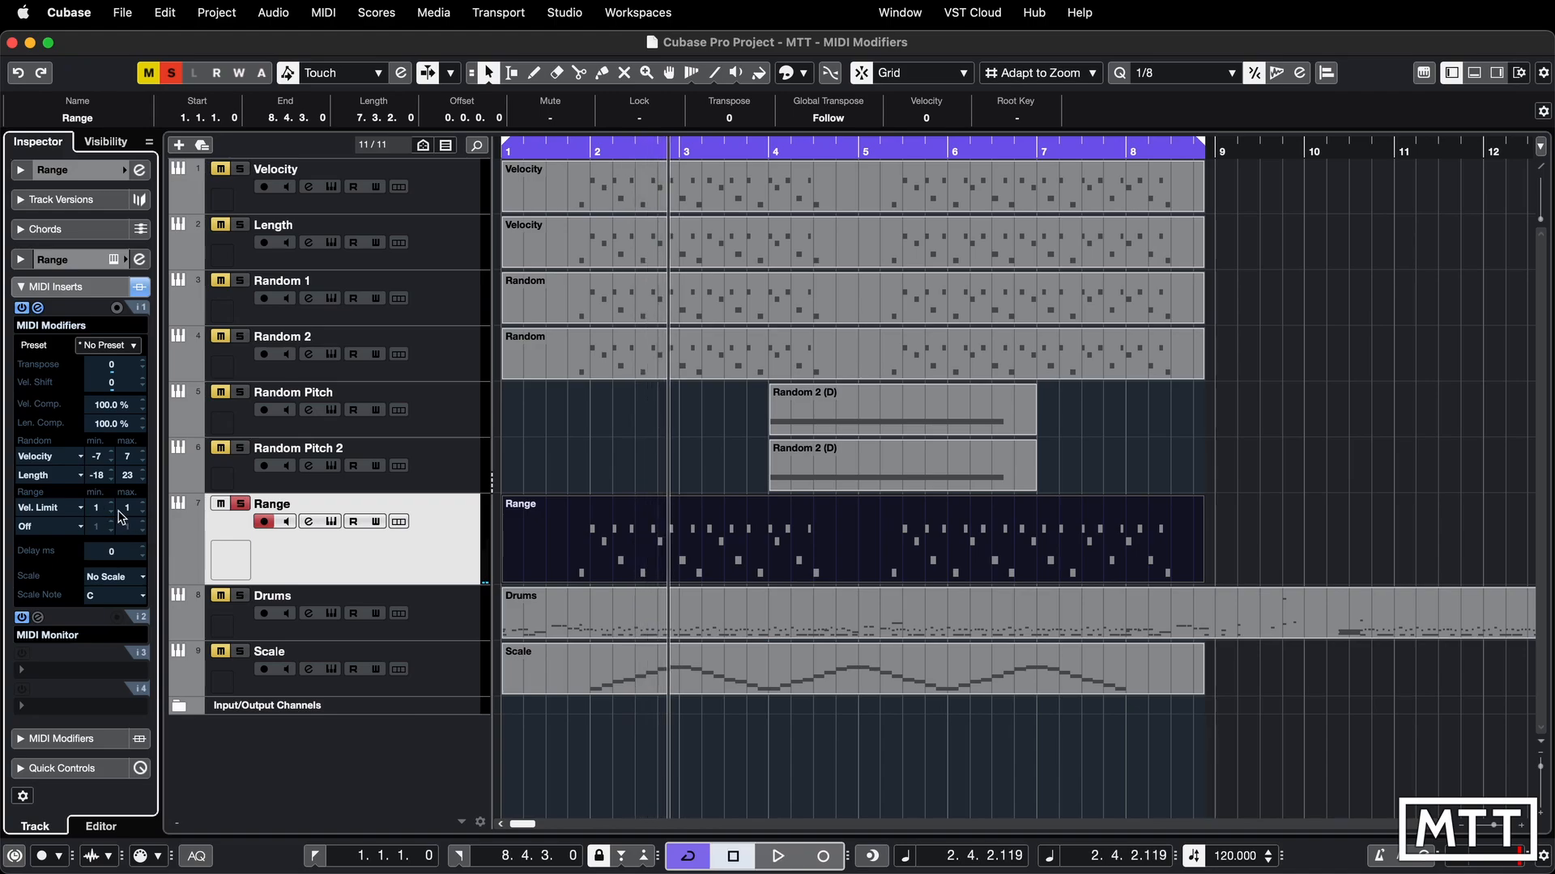
Set the Vel. Limit maximum to 127 and listen to the Range part.
click(128, 508)
key(Return)
key(space)
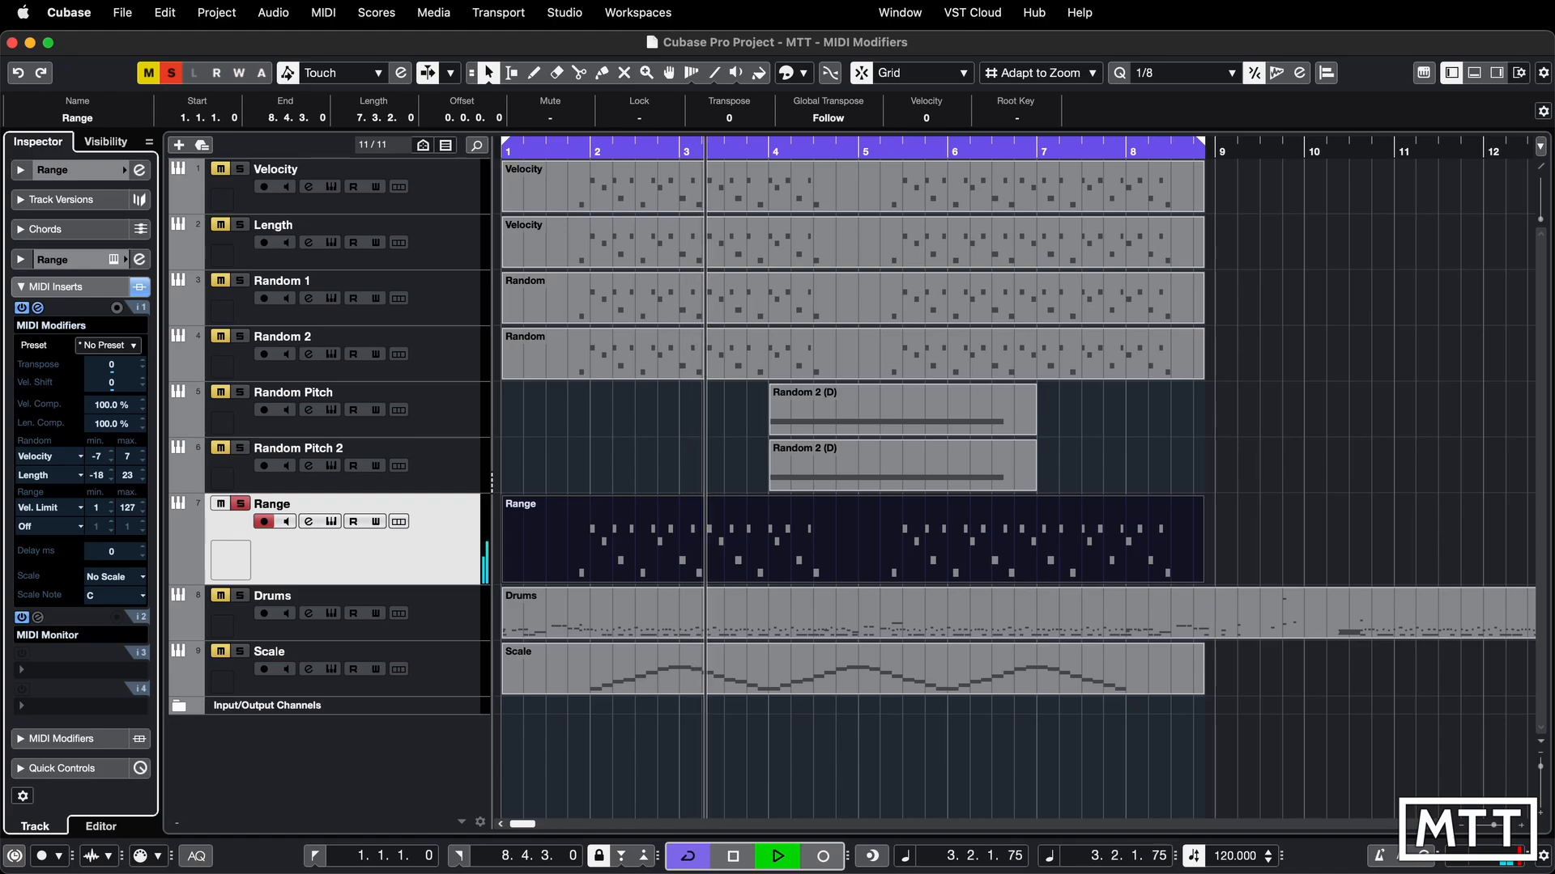
key(space)
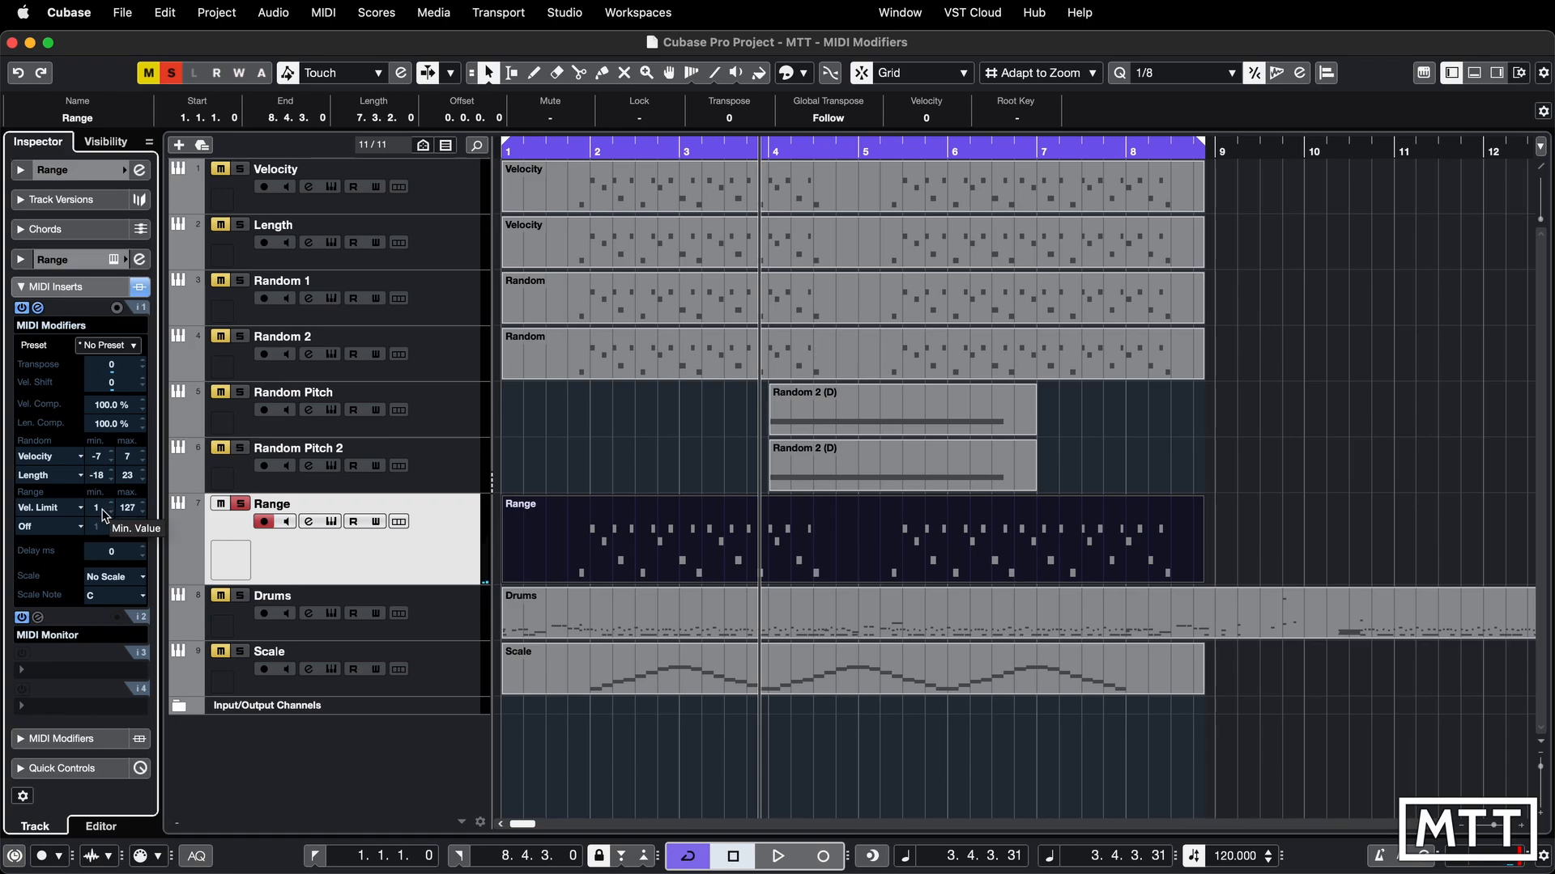
Set the Vel. Limit minimum to 45 and listen to the Range part.
double_click(101, 508)
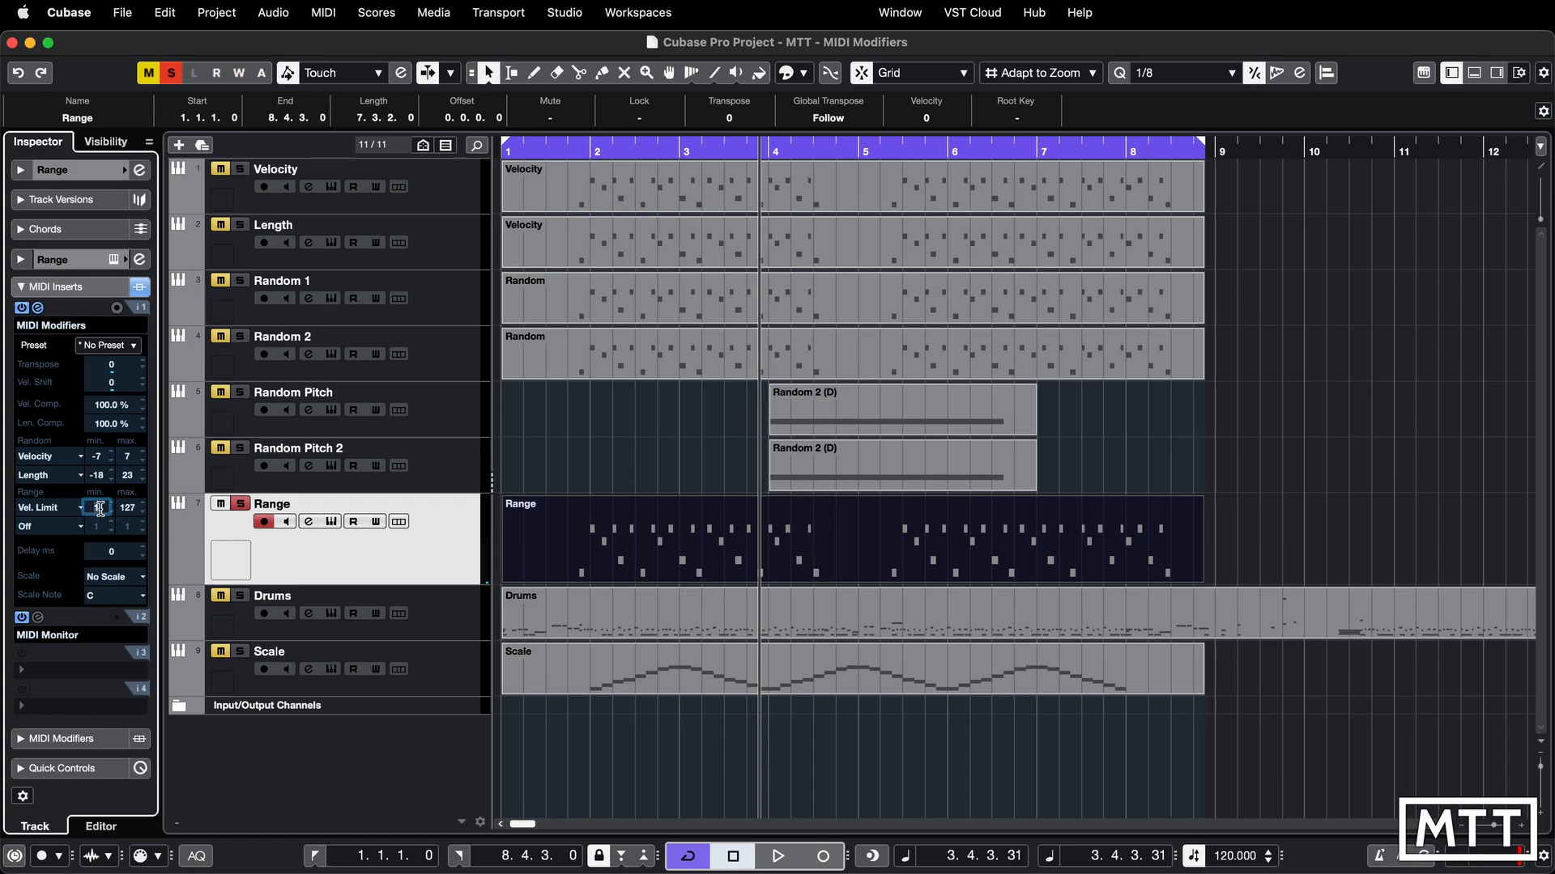
key(Return)
key(space)
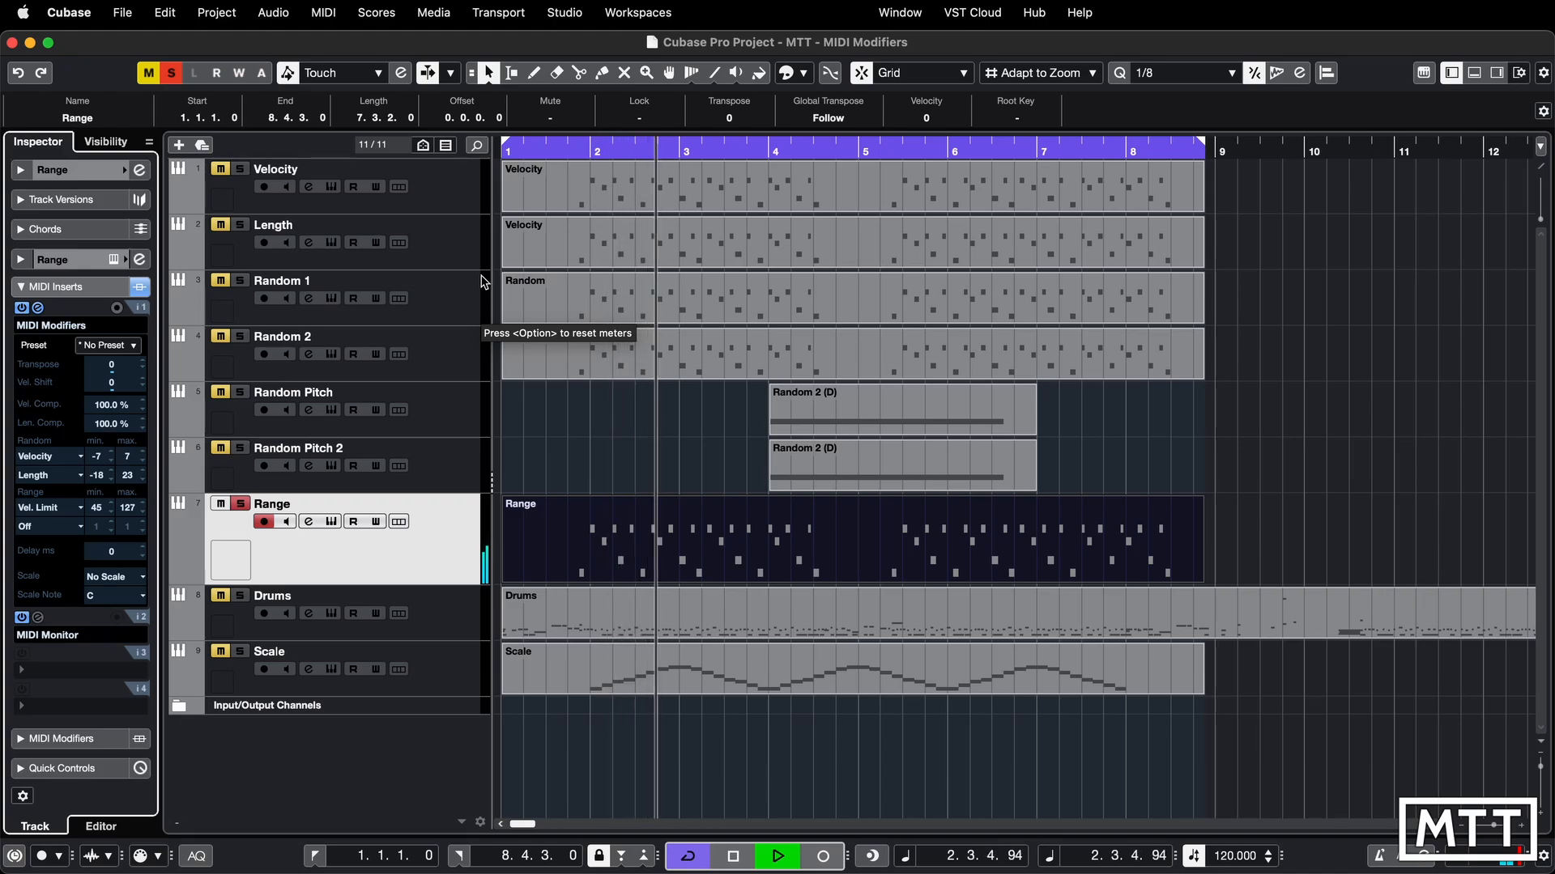
key(space)
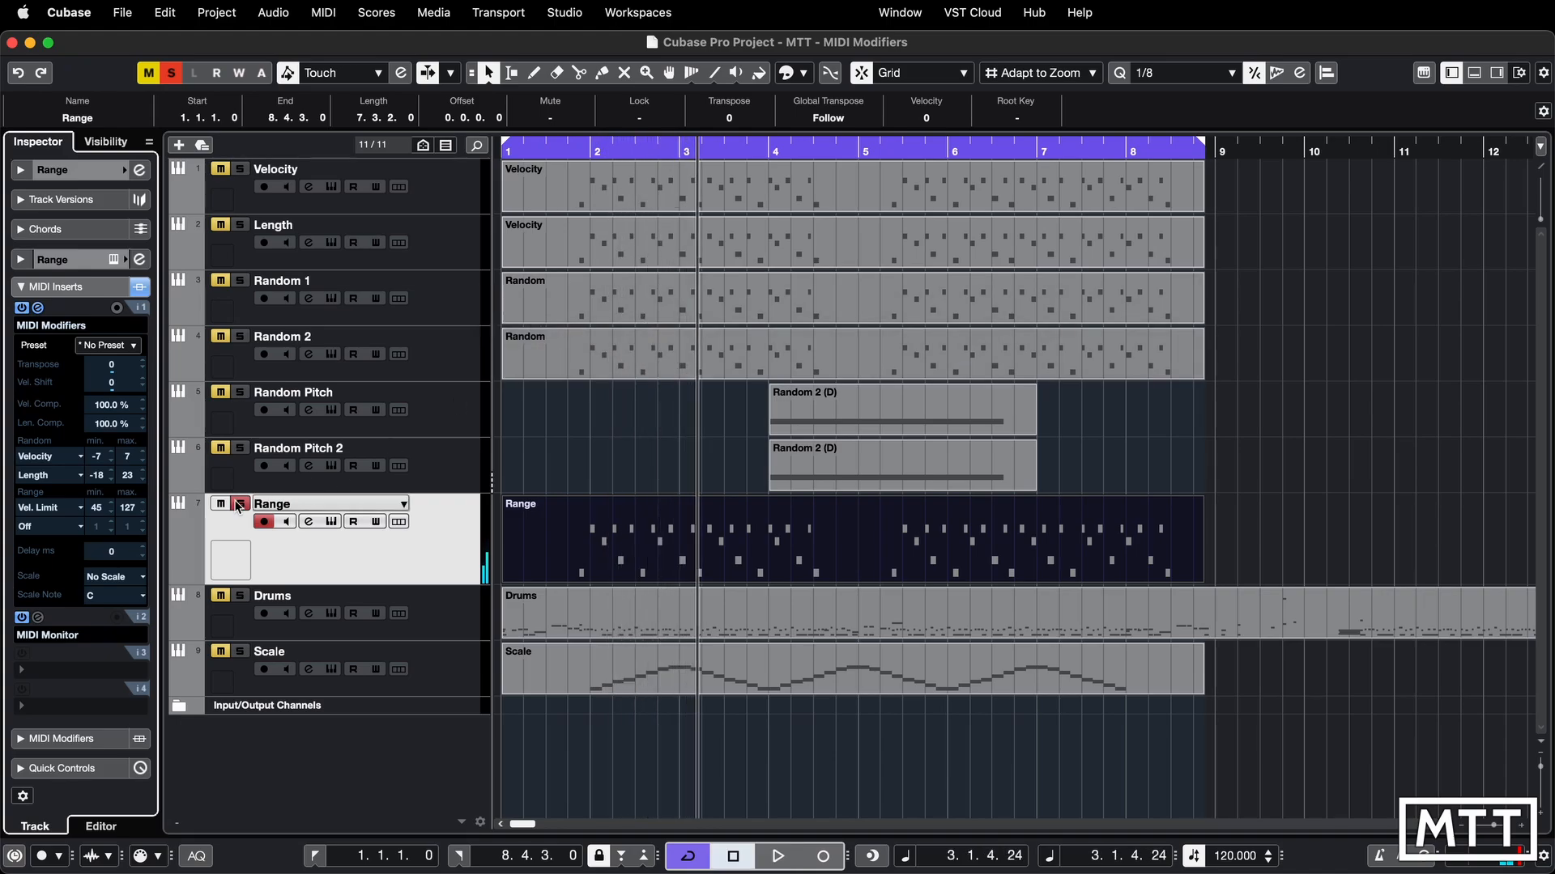
Lower the Vel. Limit minimum to 30 and test playback again.
scroll(97, 508, down, 15)
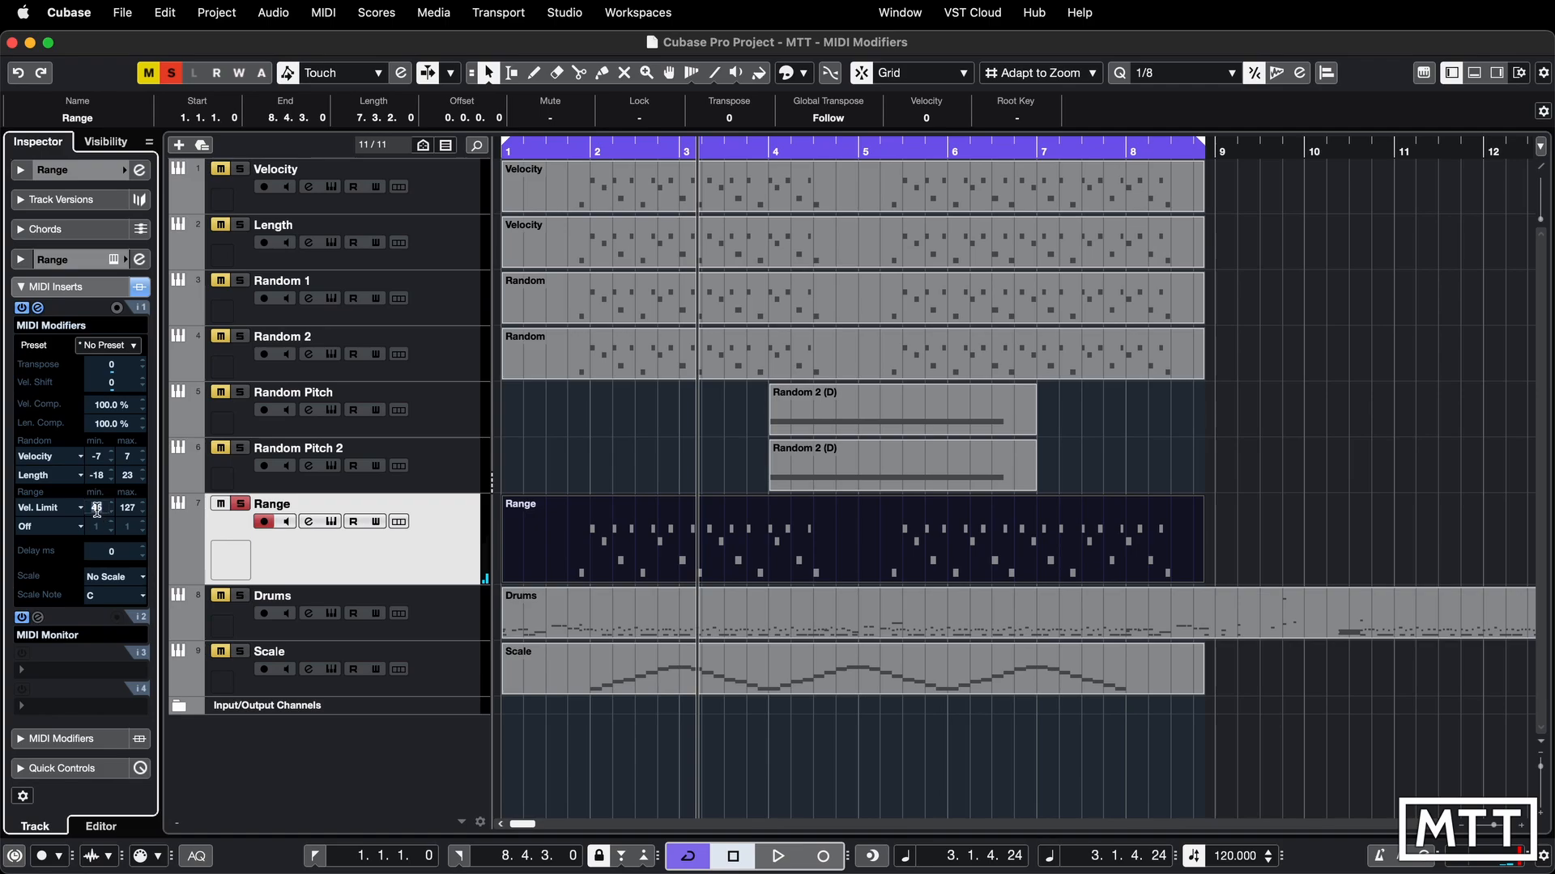
key(space)
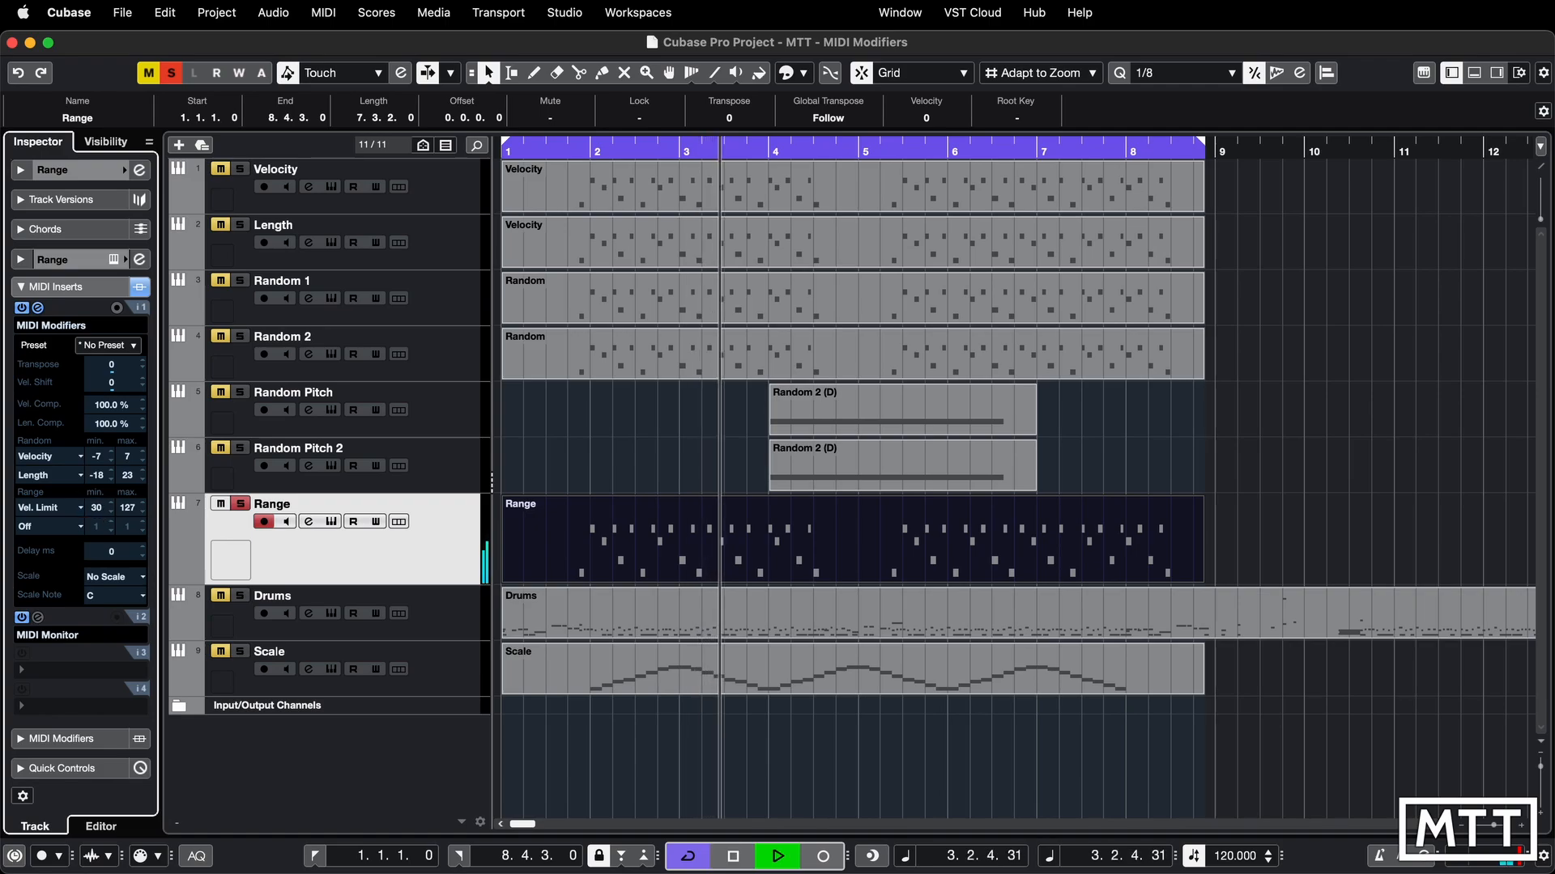
key(space)
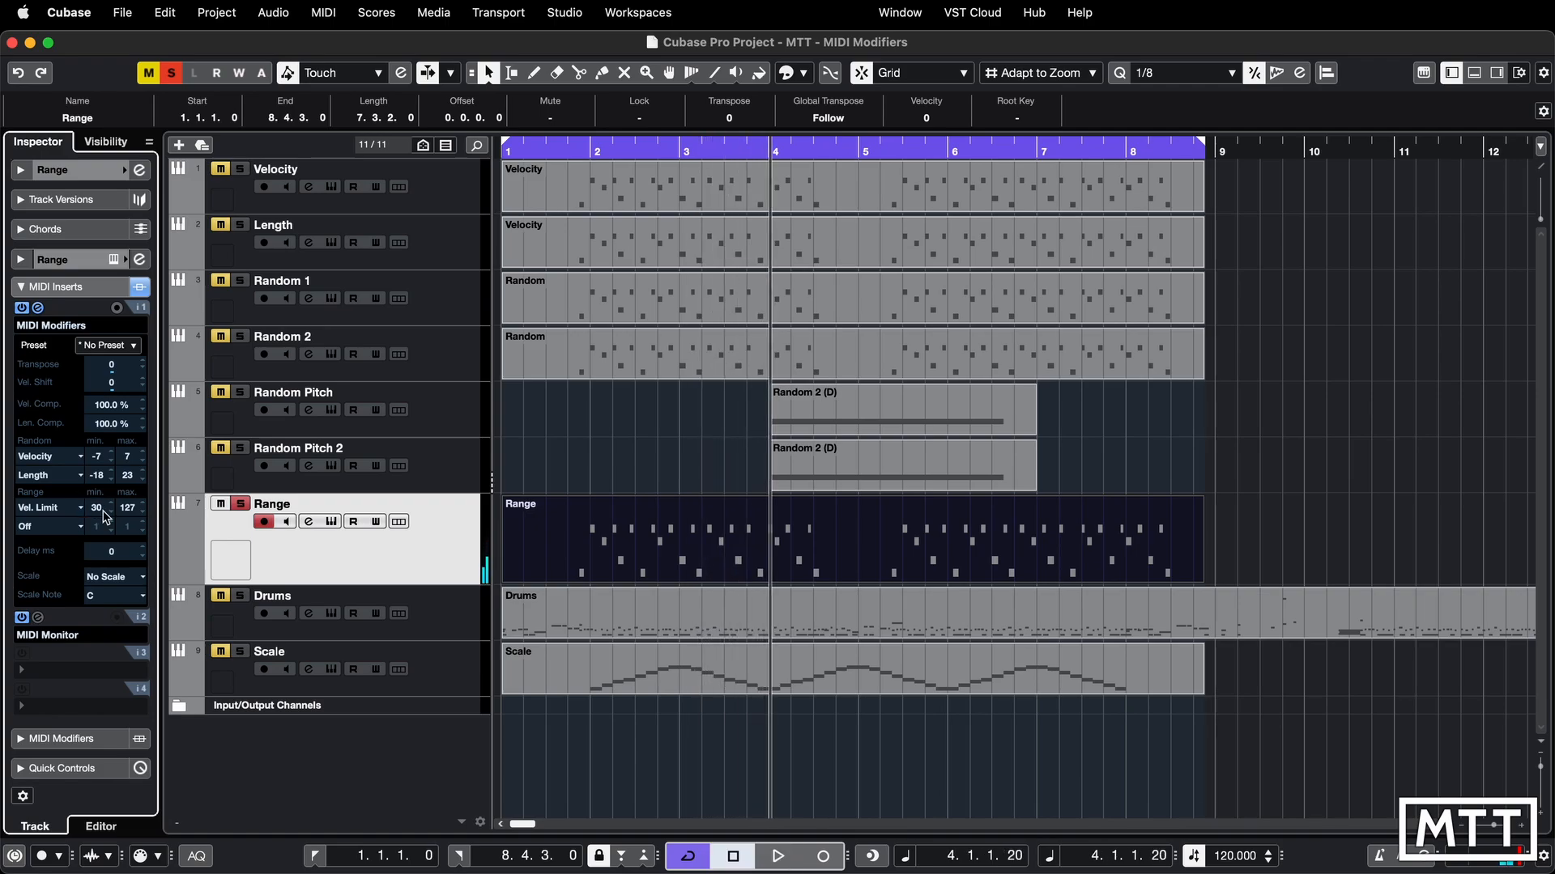
Set the Vel. Limit minimum to 70.
click(98, 514)
text(70)
key(Return)
Open the Range part in the editor, select its G3 notes in bars 2 and 3 to check their velocity, and close the editor.
double_click(595, 530)
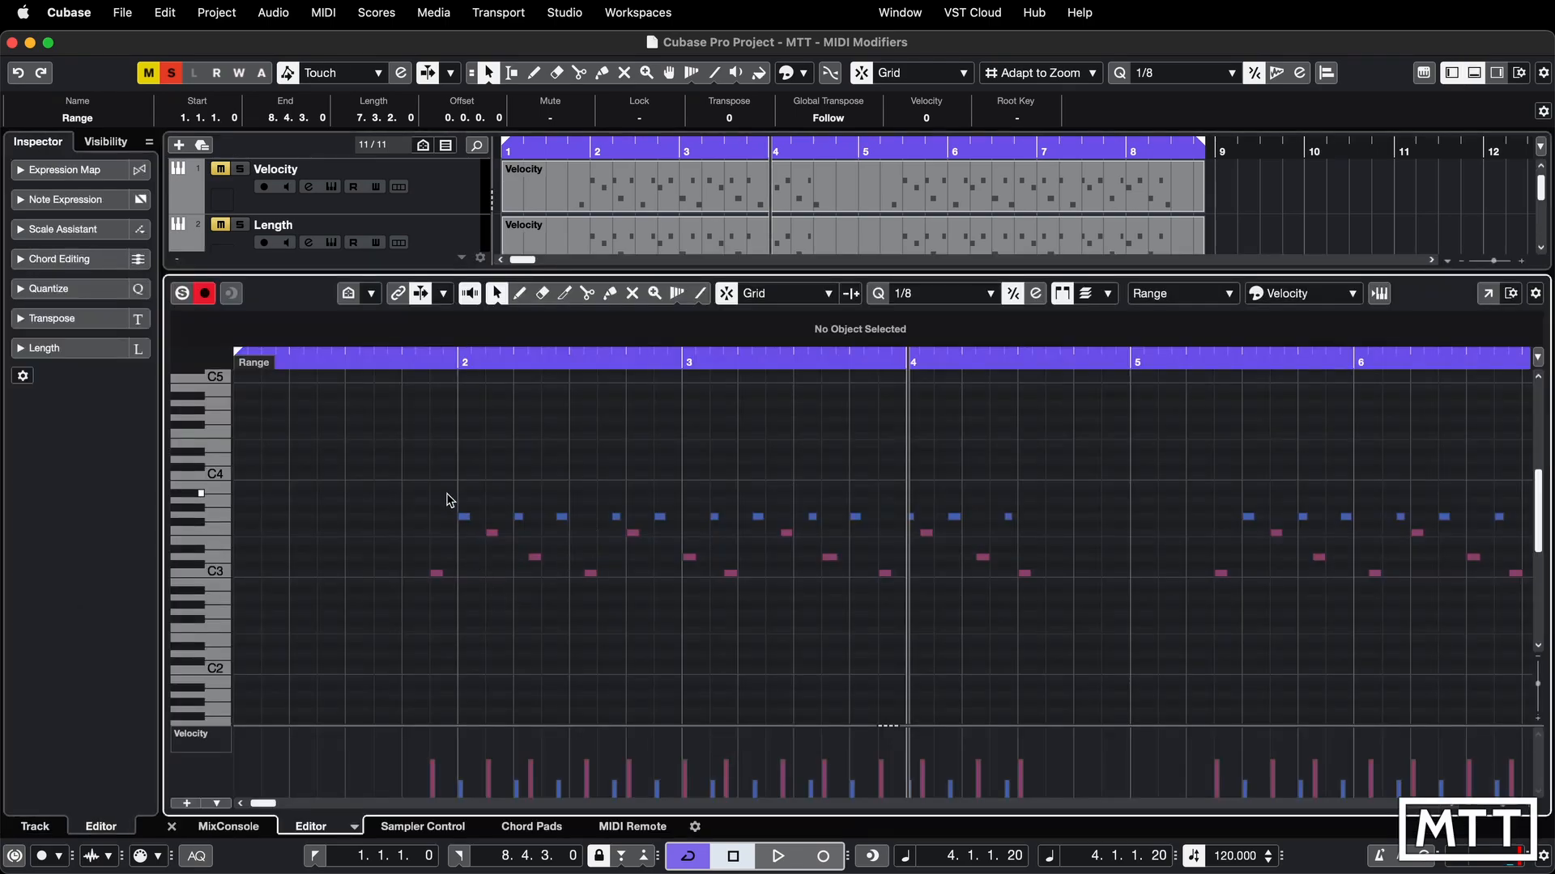
drag(439, 493, 876, 522)
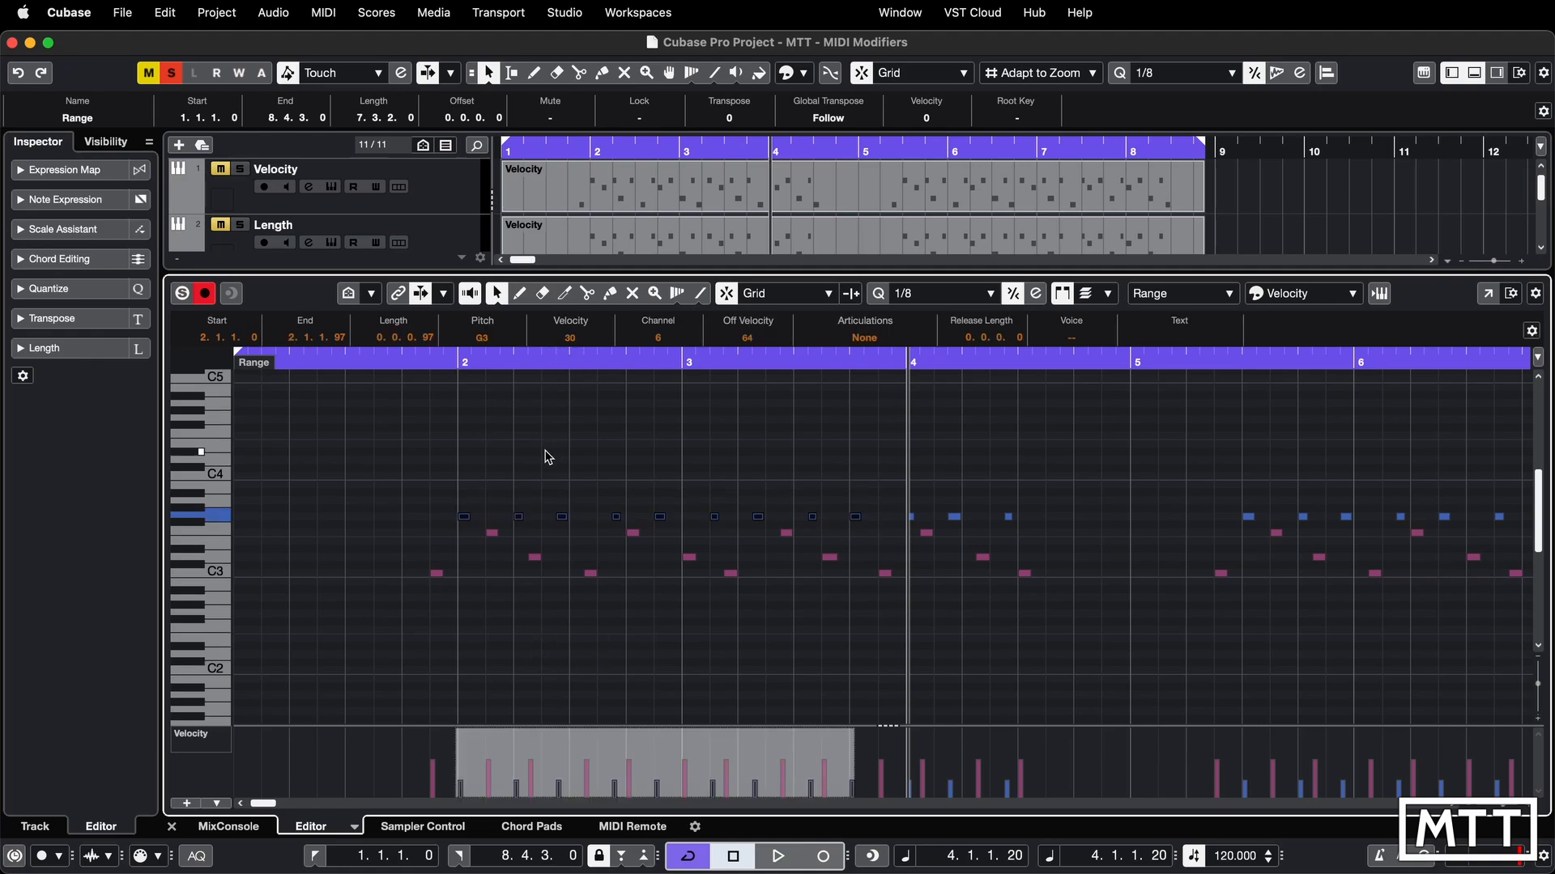
key(Return)
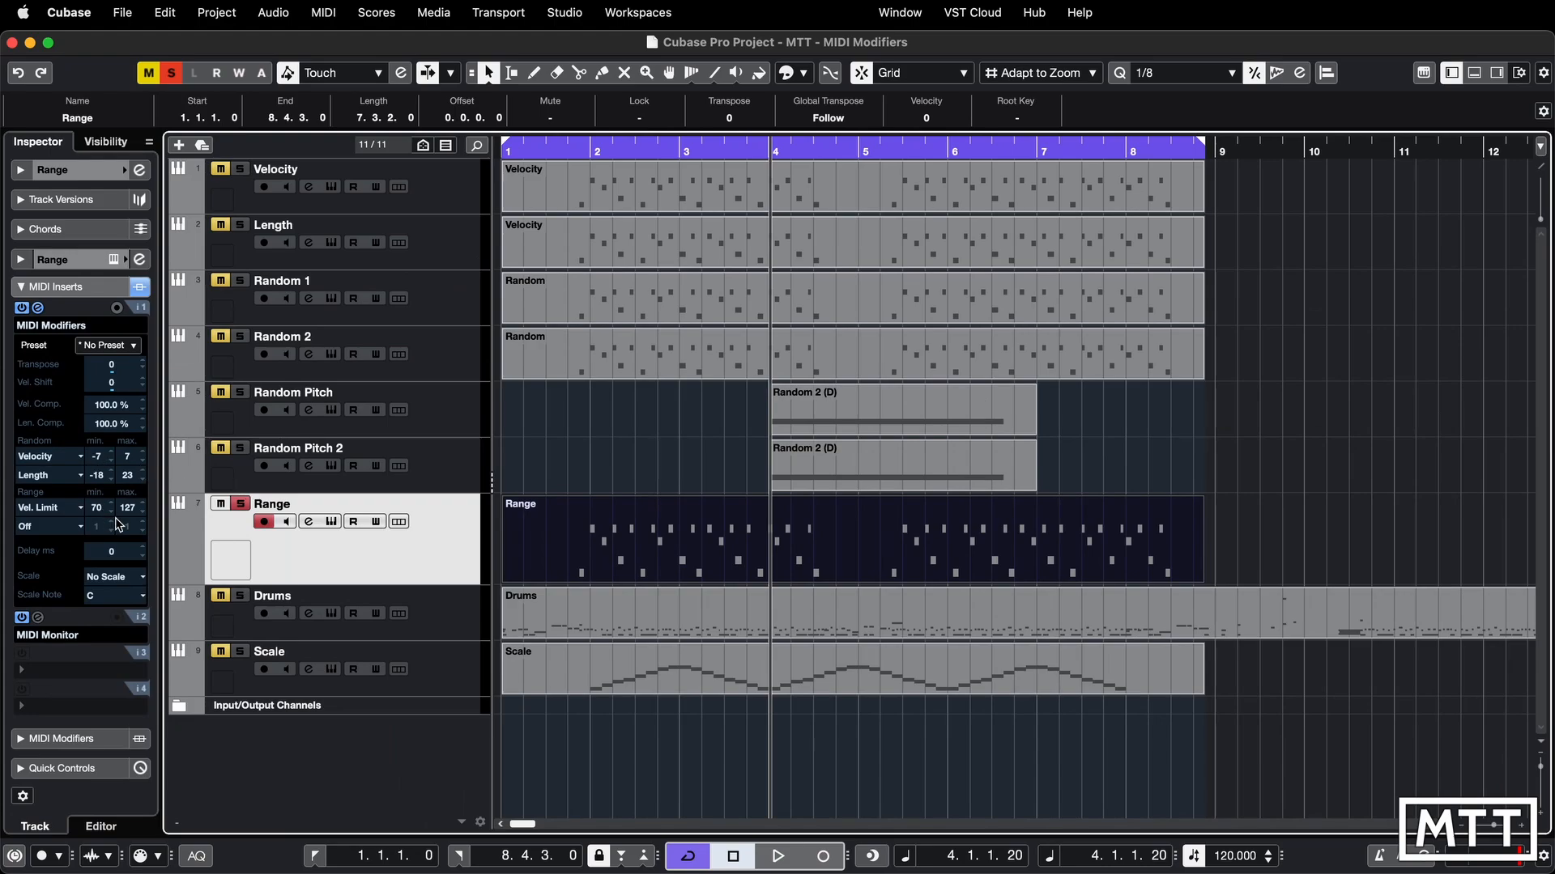
Listen to the Range part with the raised Vel. Limit minimum, and stop playback.
key(Home)
key(space)
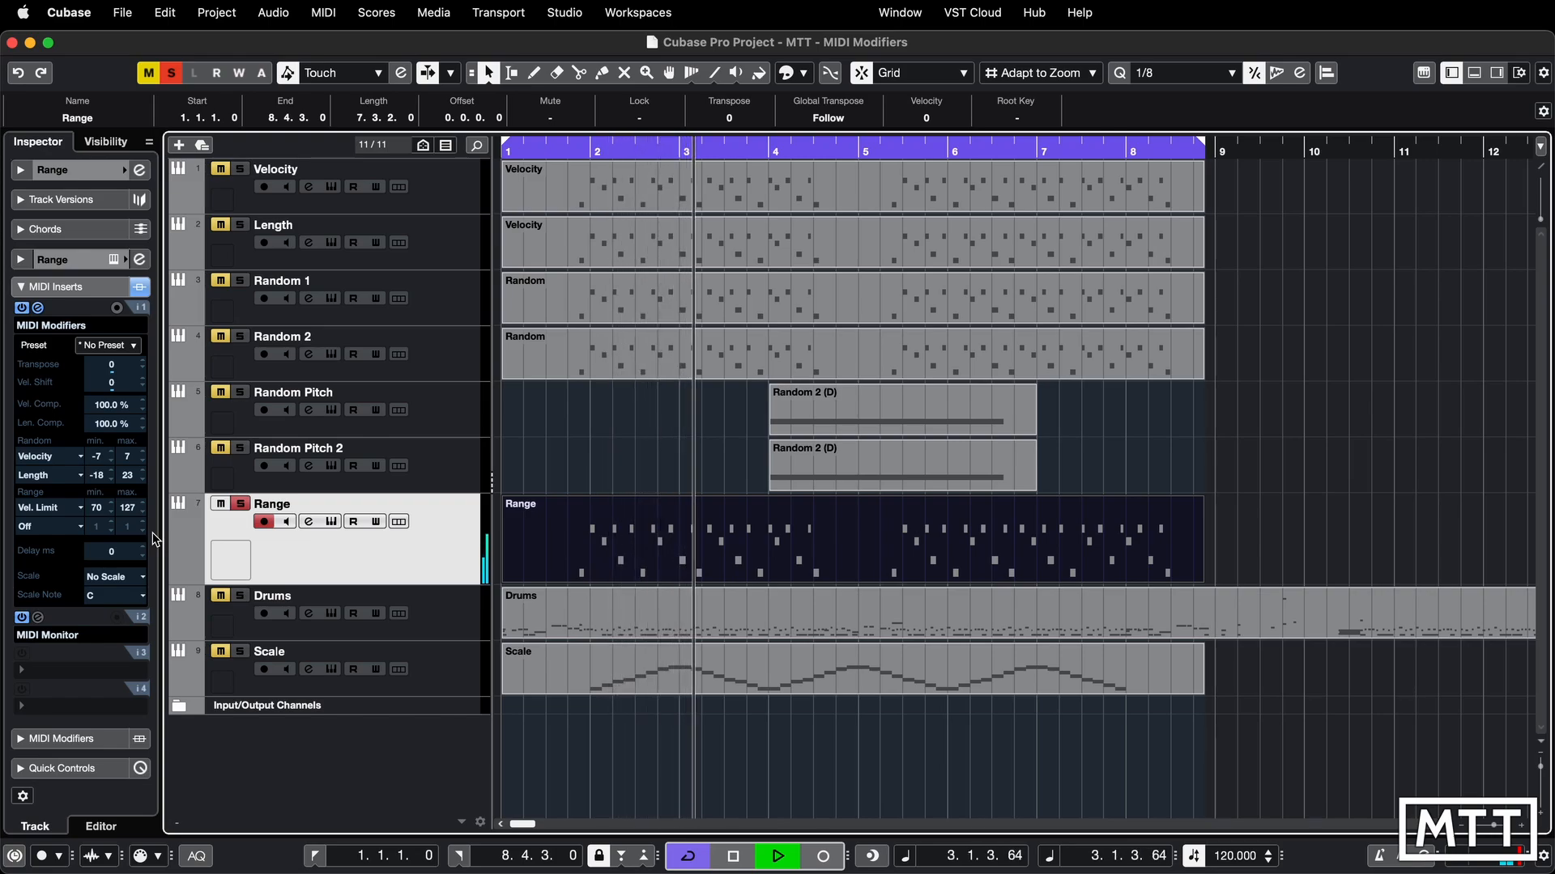
key(space)
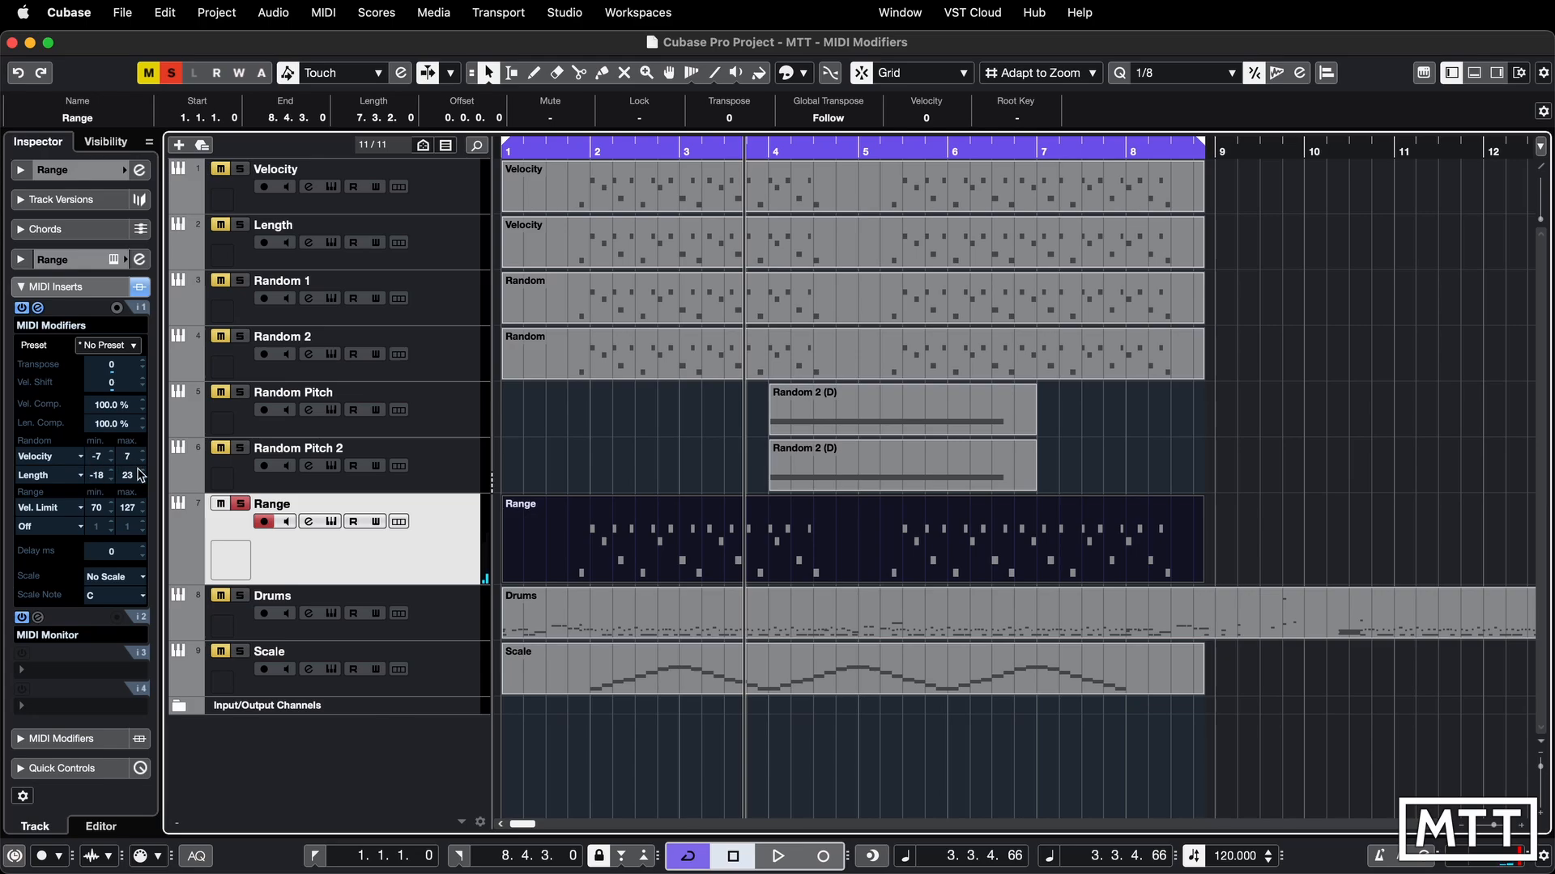
Turn off both Random options on the Range track and test playback.
click(79, 462)
click(50, 399)
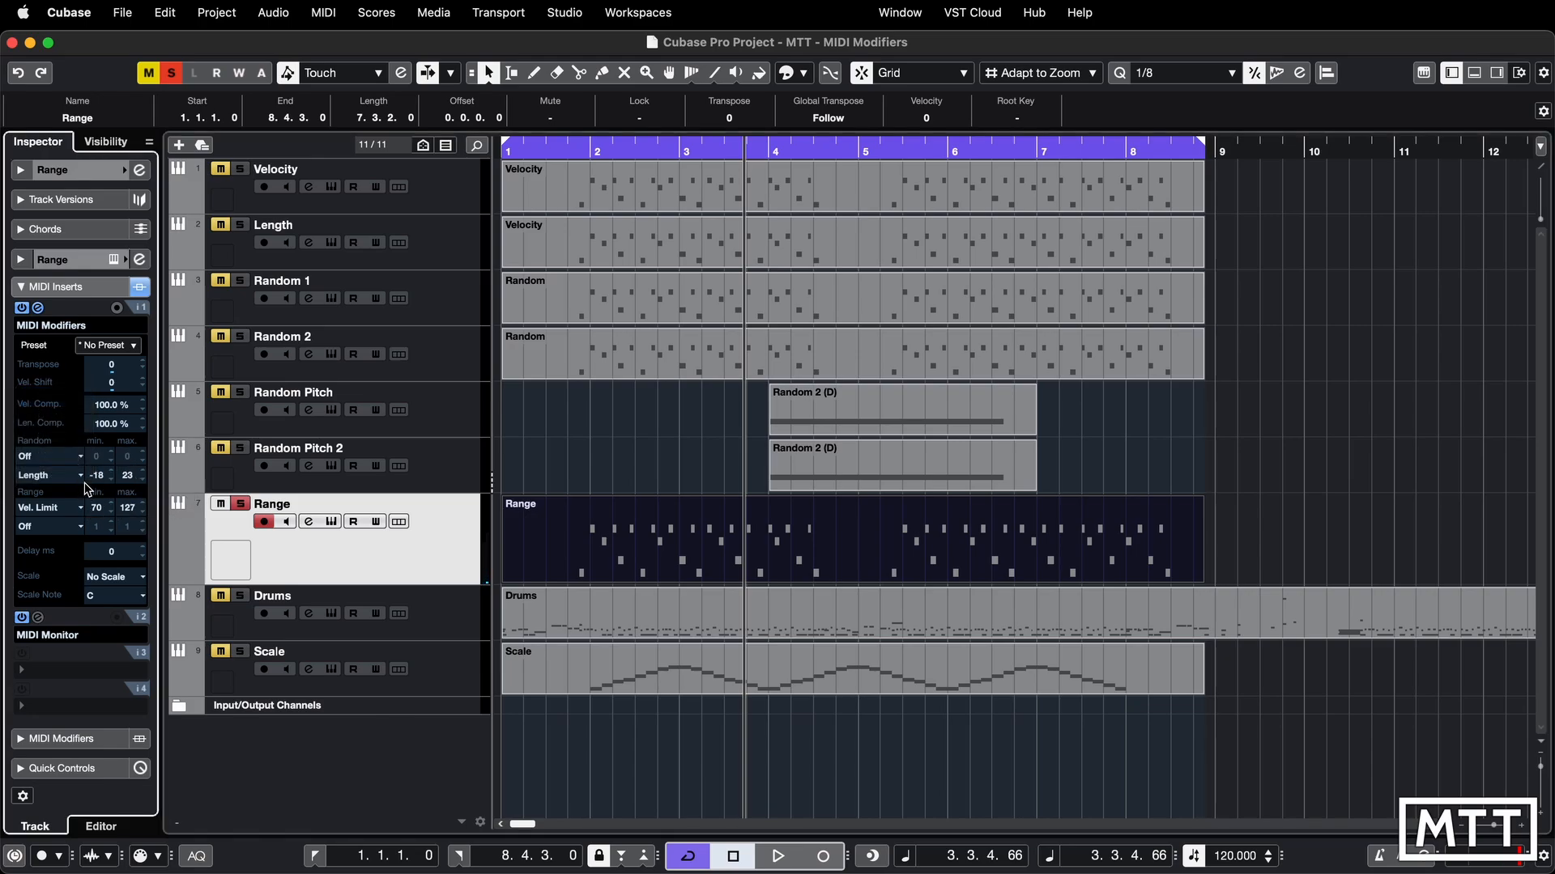
click(49, 475)
click(48, 398)
key(space)
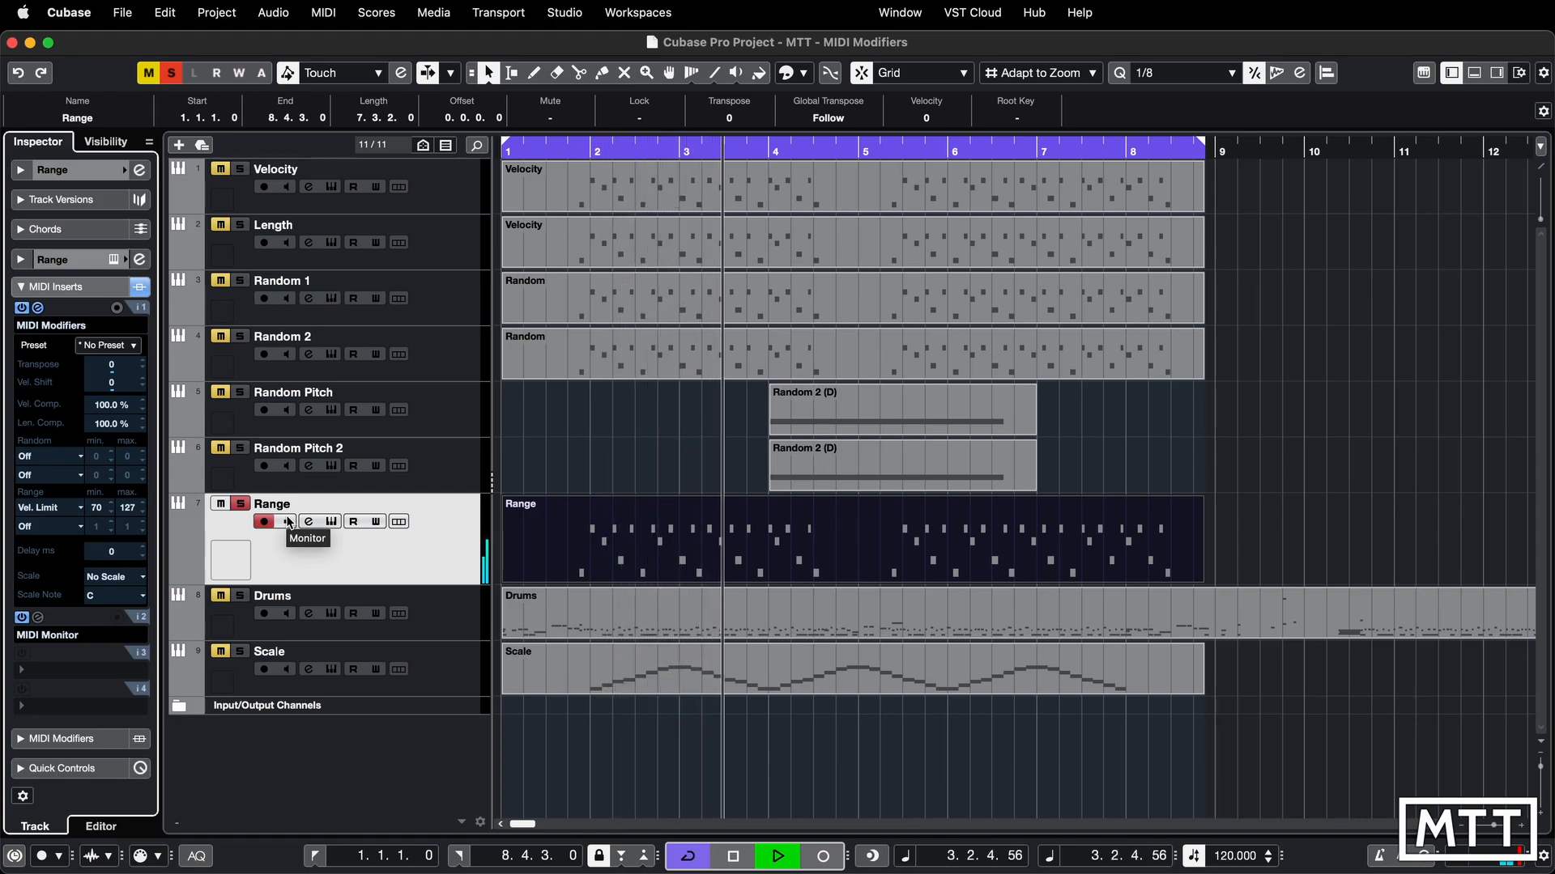
key(space)
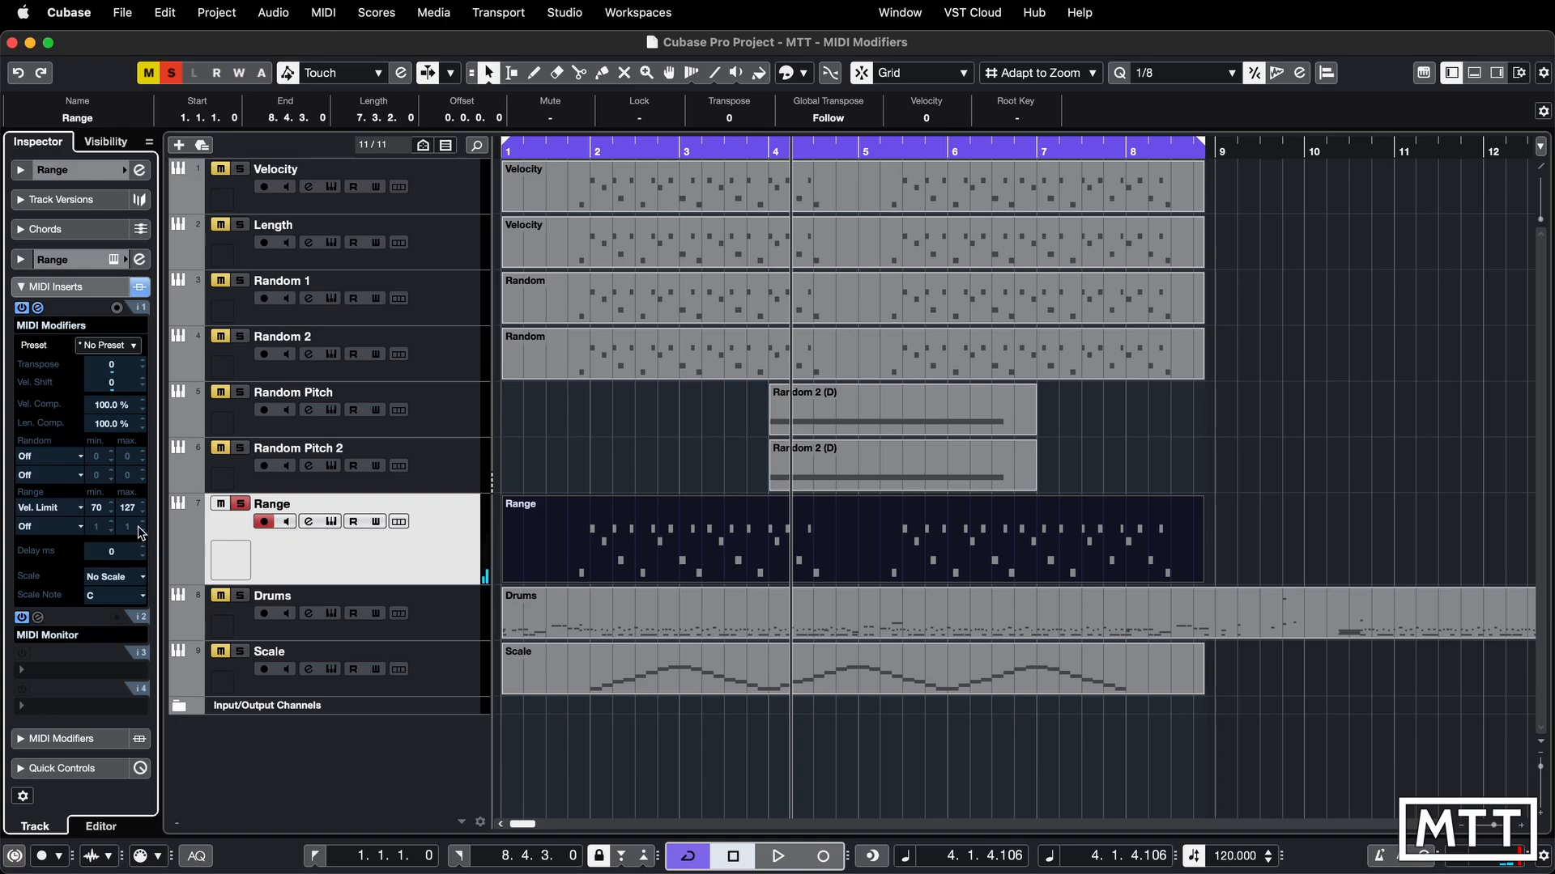
click(78, 512)
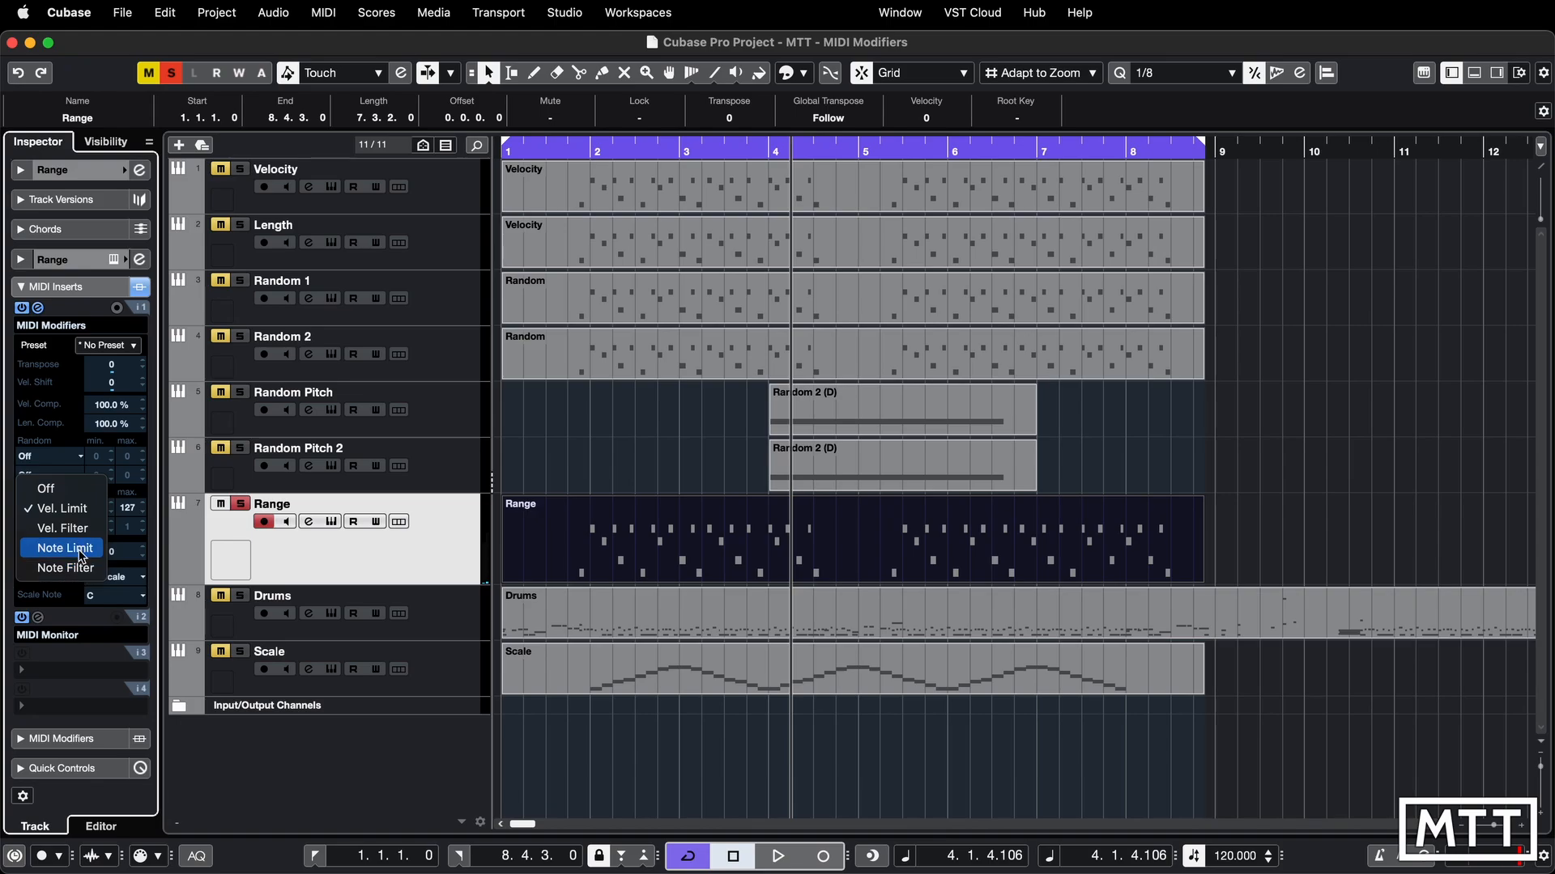
click(380, 562)
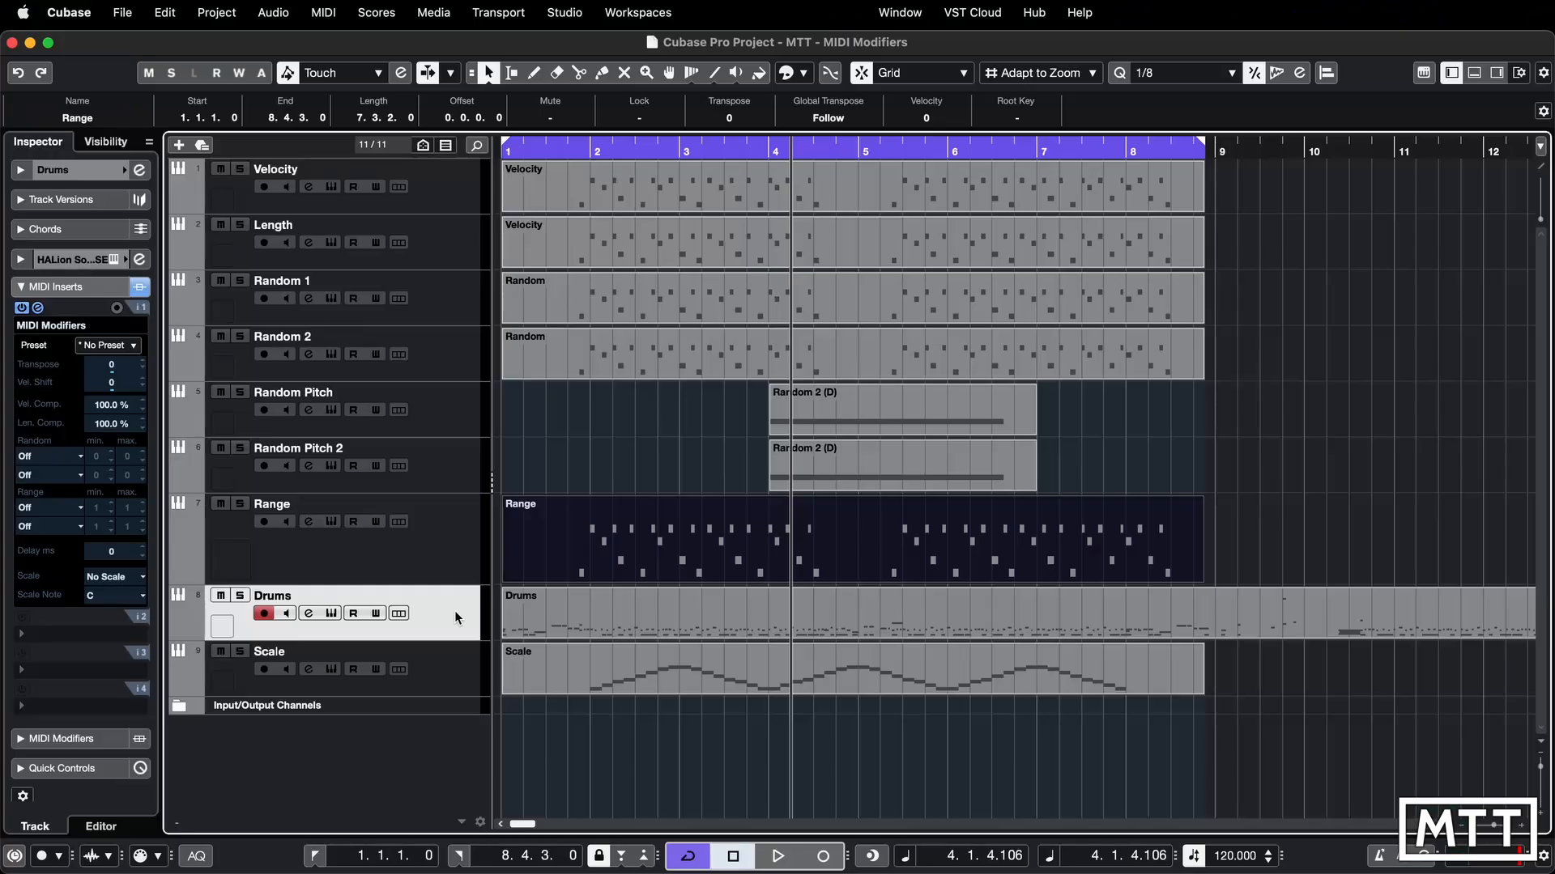
Select the Drums track, play it from the start, solo it, and stop playback after listening.
click(454, 610)
key(KP_Decimal)
key(space)
key(g)
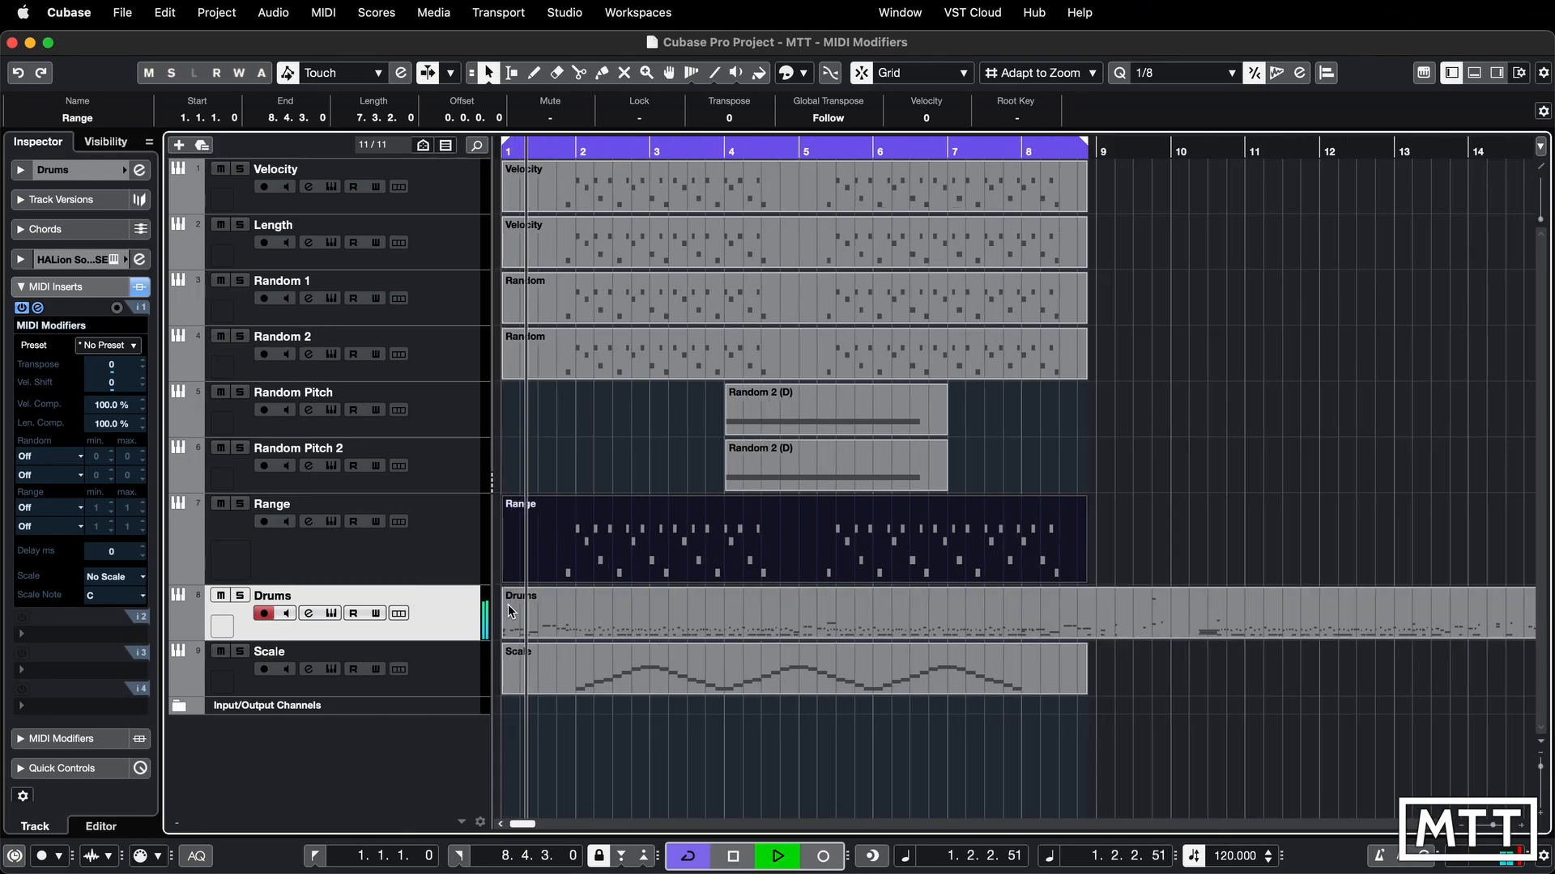
key(h)
key(h)
key(h)
key(g)
key(g)
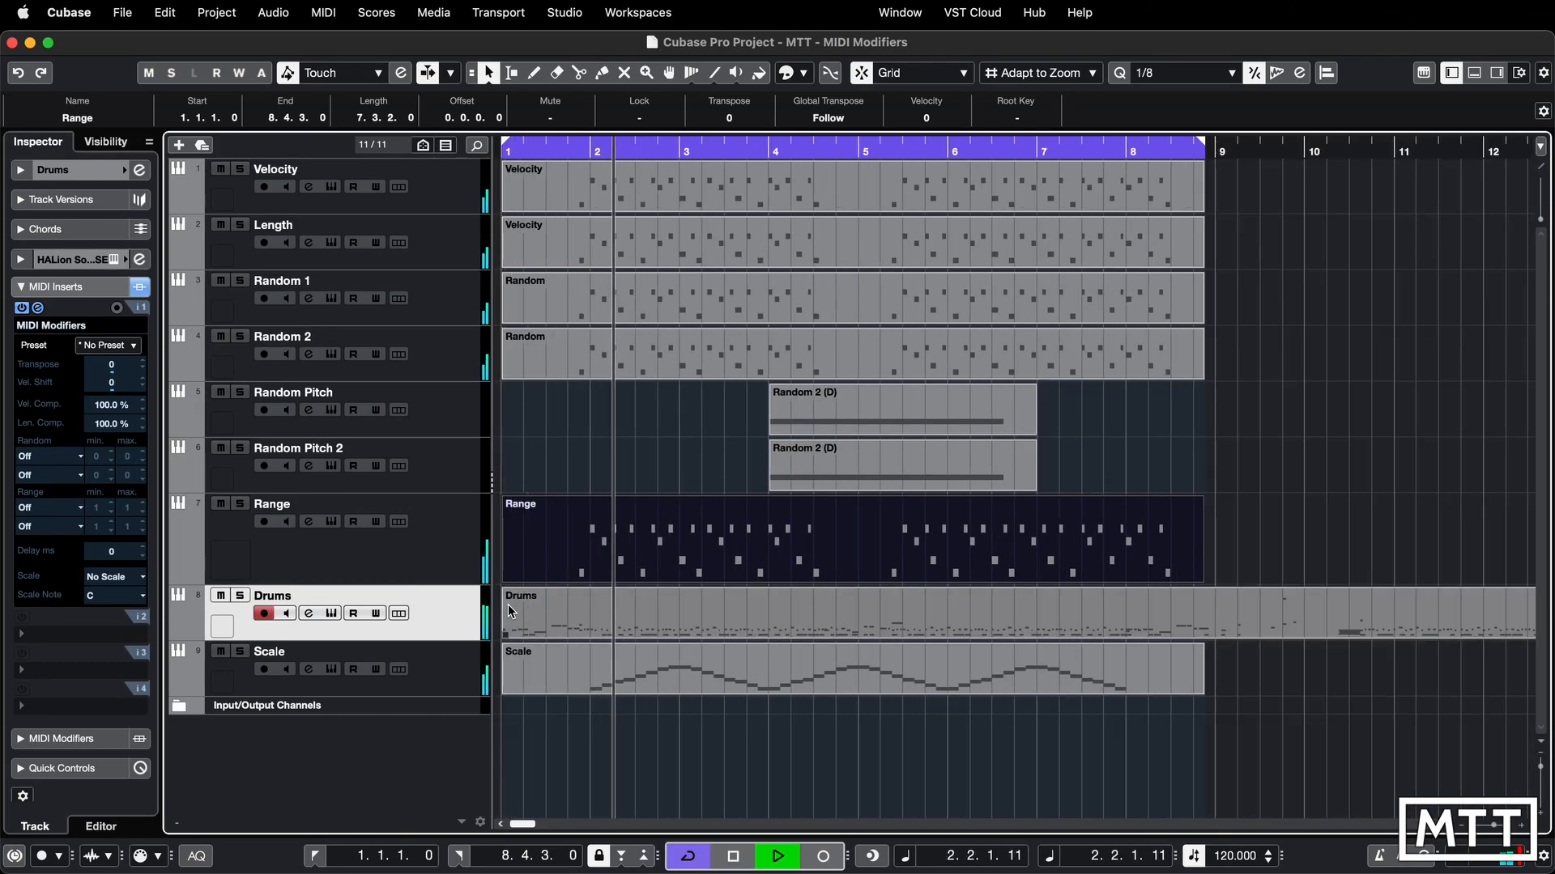
click(239, 596)
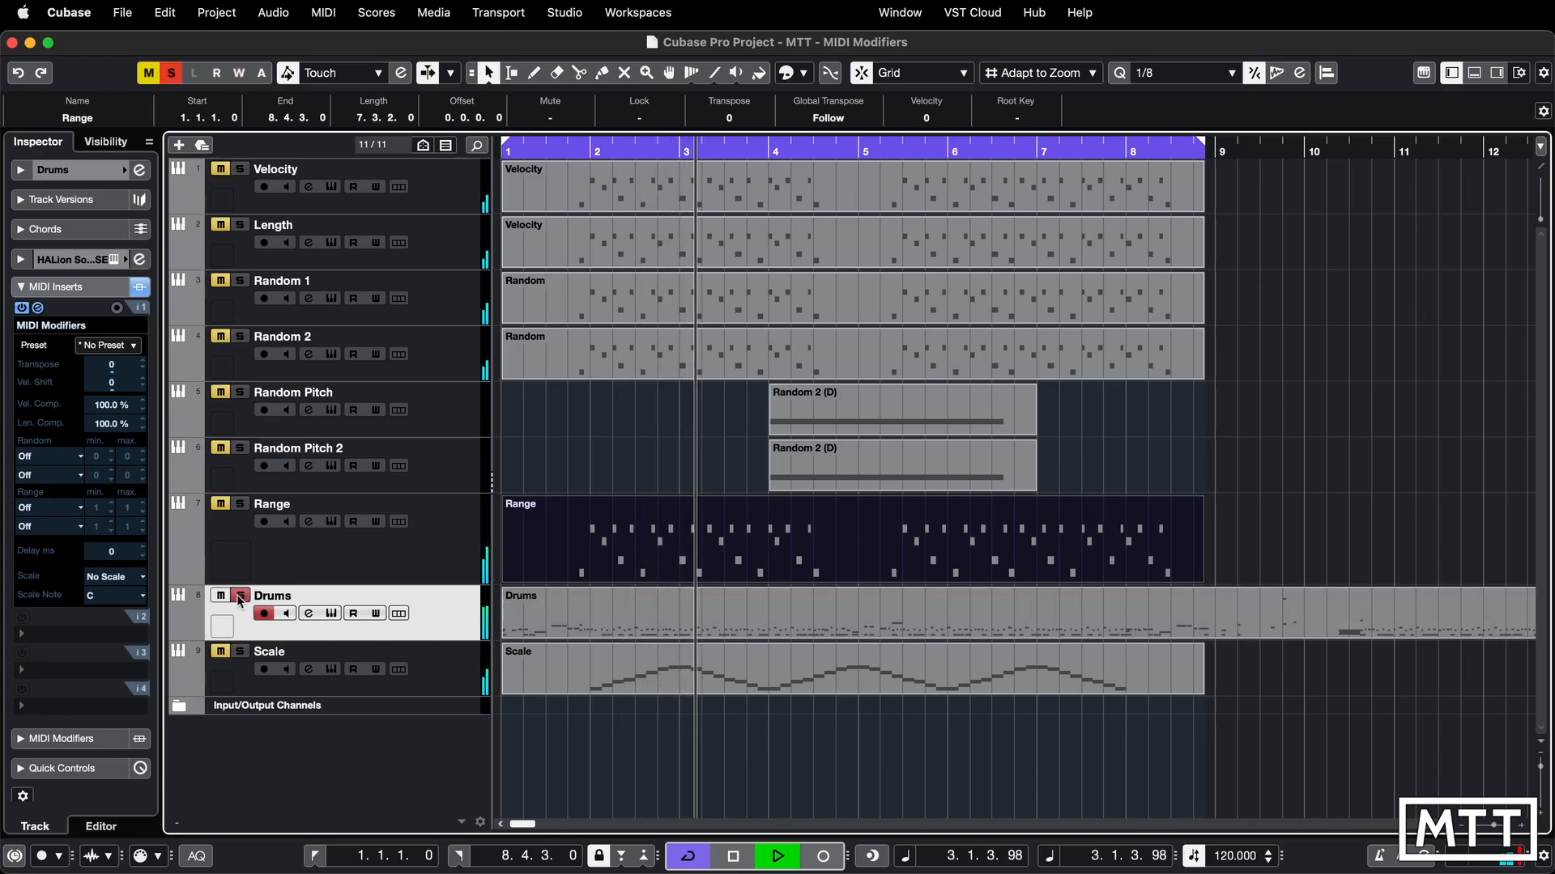
key(g)
key(g)
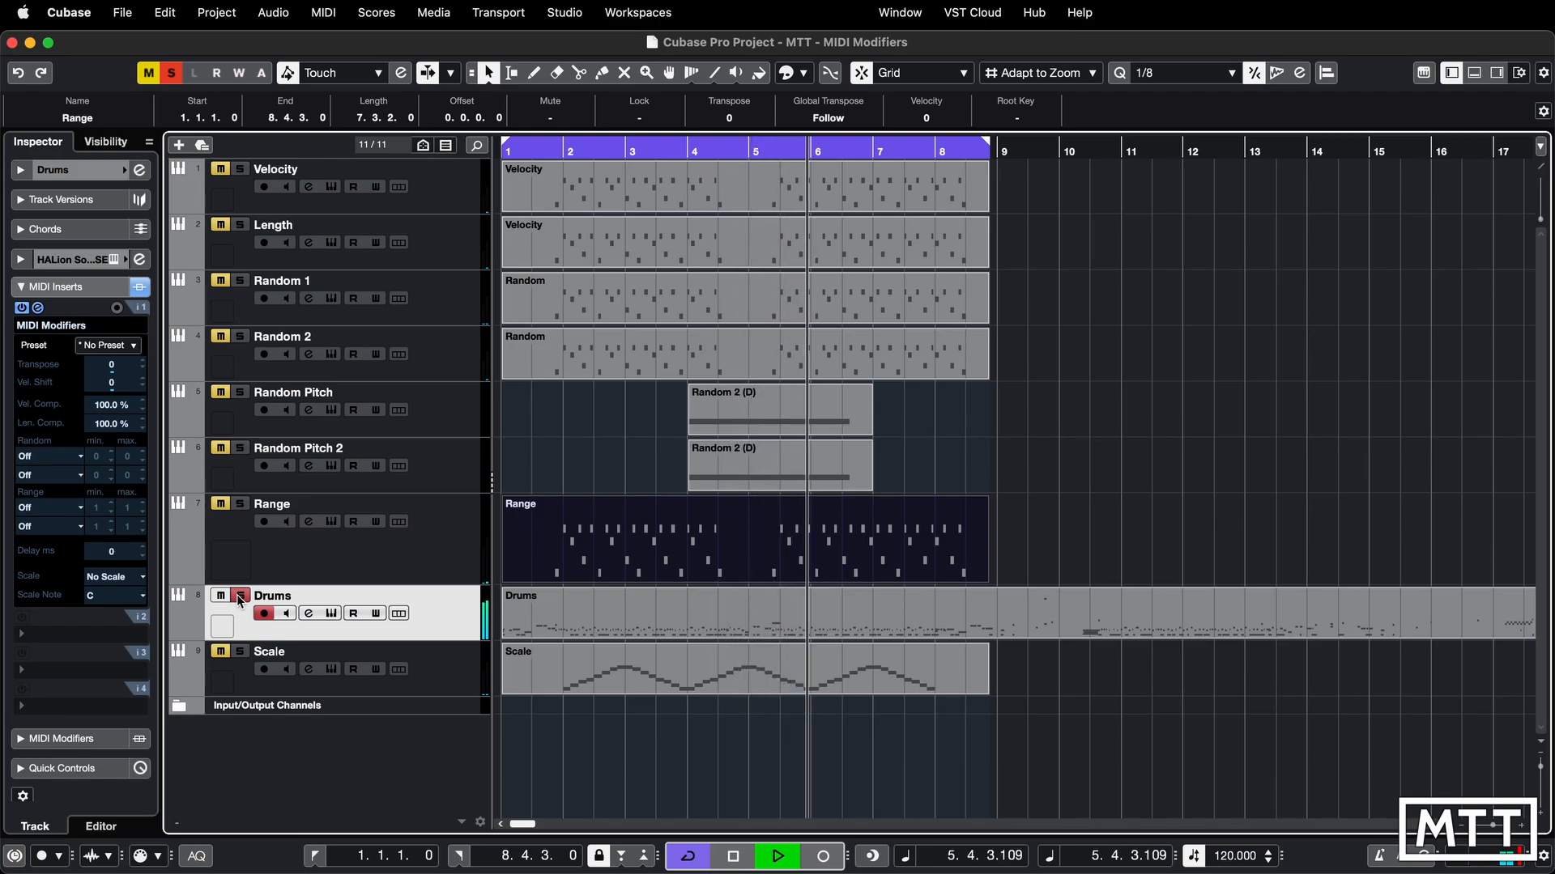
key(space)
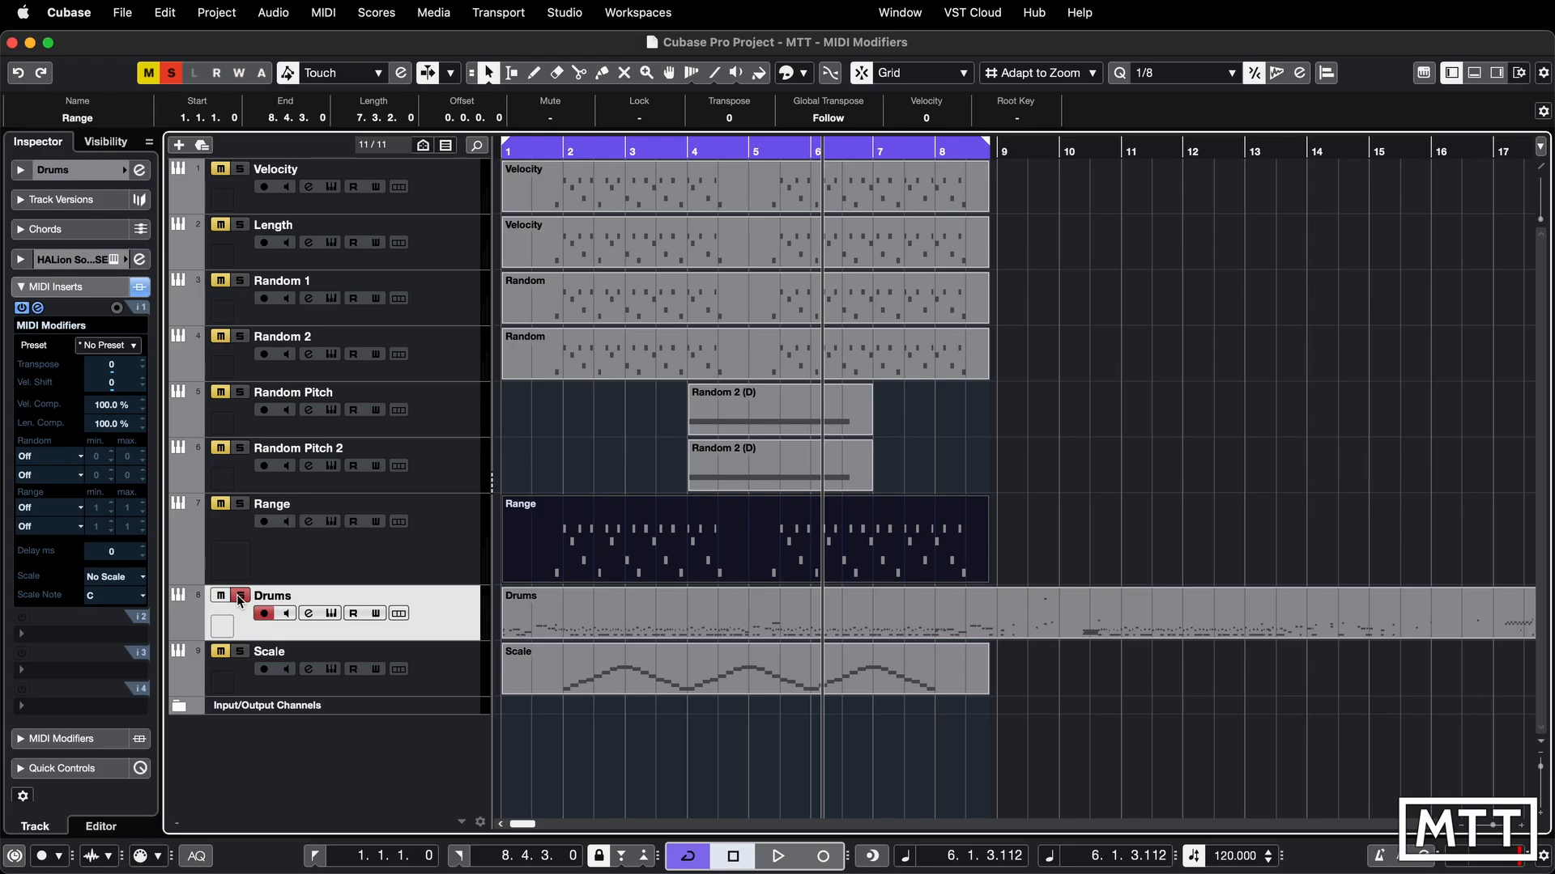
Open the Drums part in the editor to examine its notes and their pitches, and close the editor.
click(685, 630)
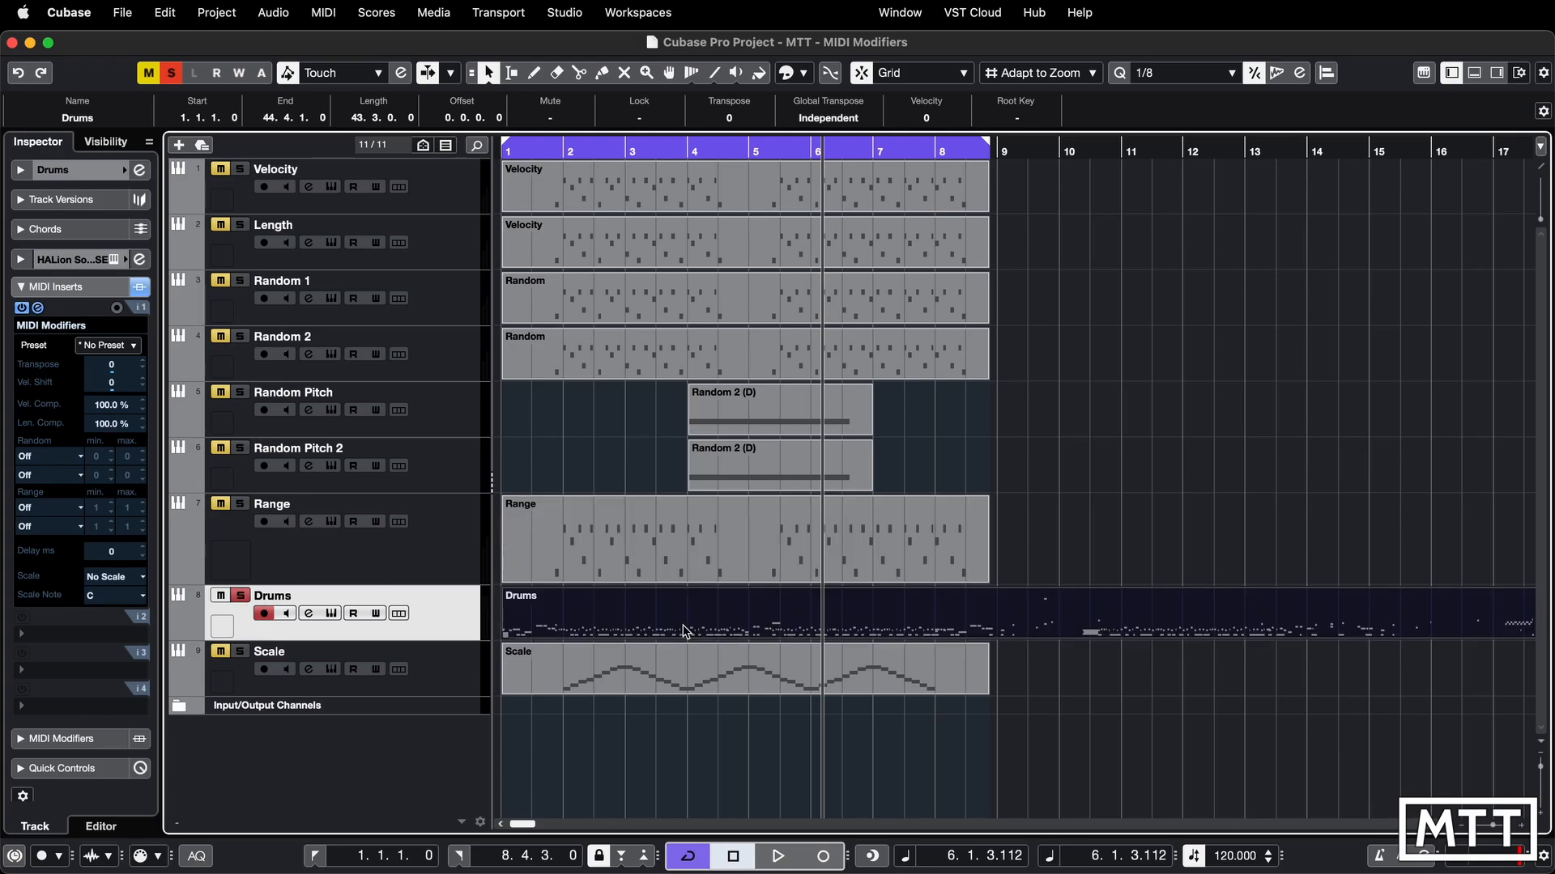
double_click(685, 630)
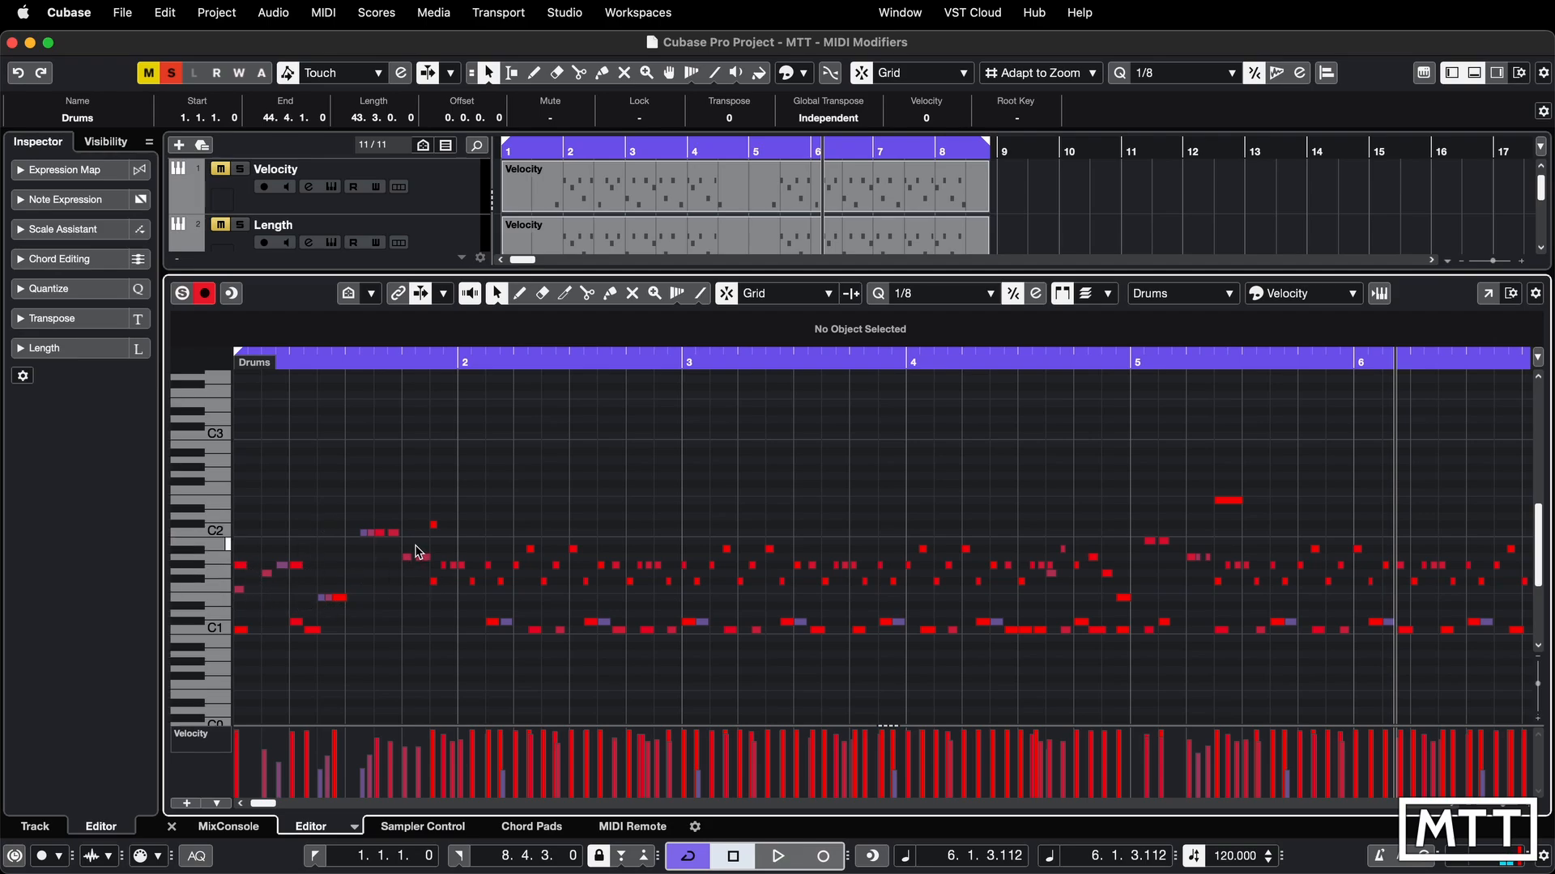
key(Return)
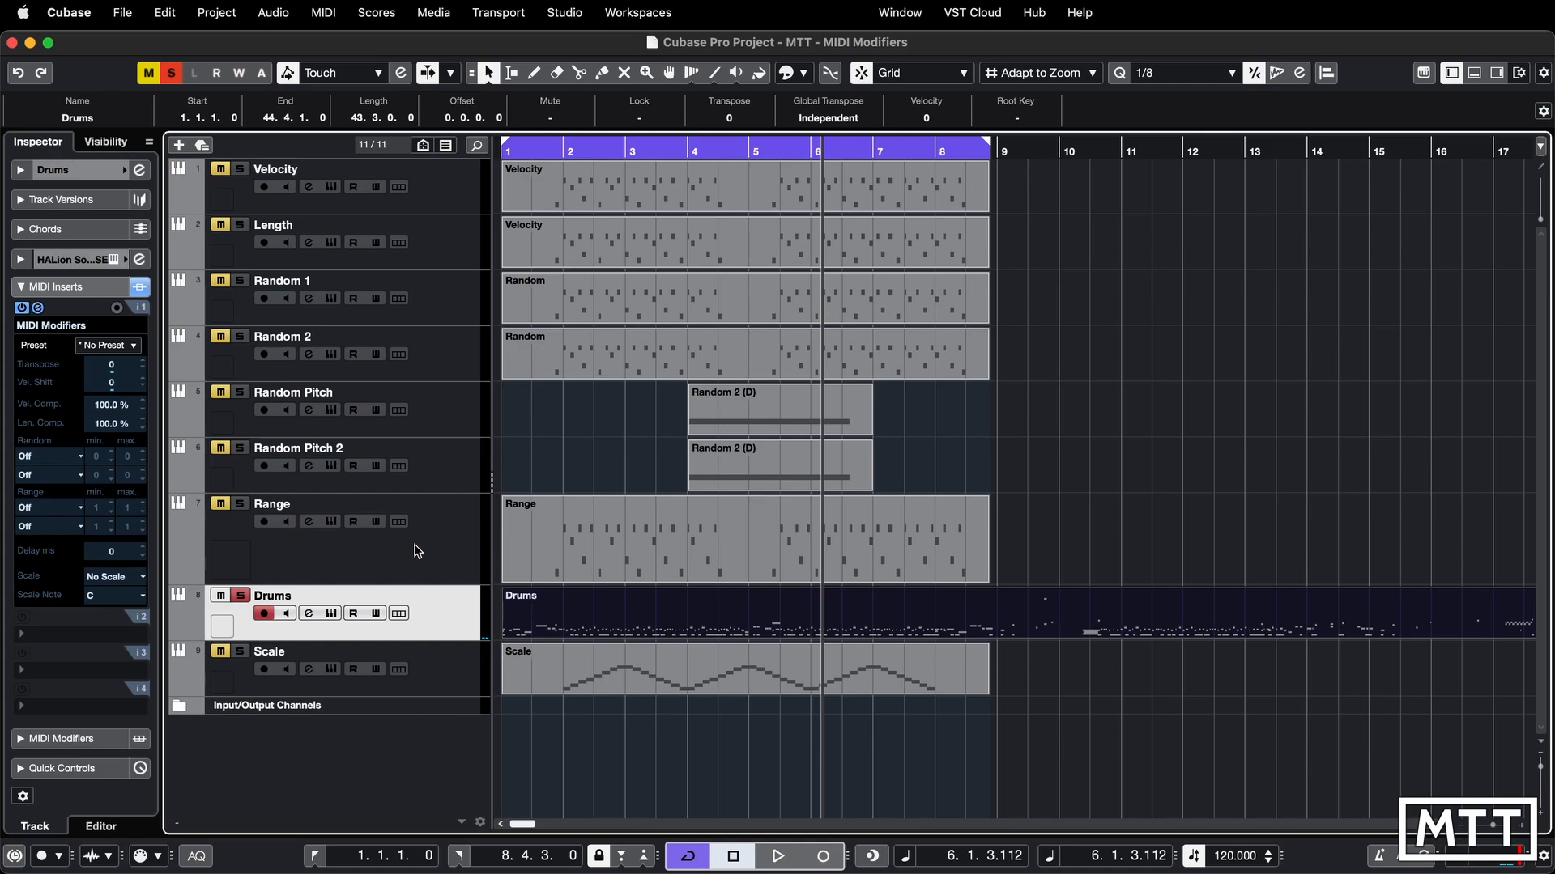
Set the first Range option on the Drums track to Note Filter with minimum C1 and maximum E1.
click(80, 509)
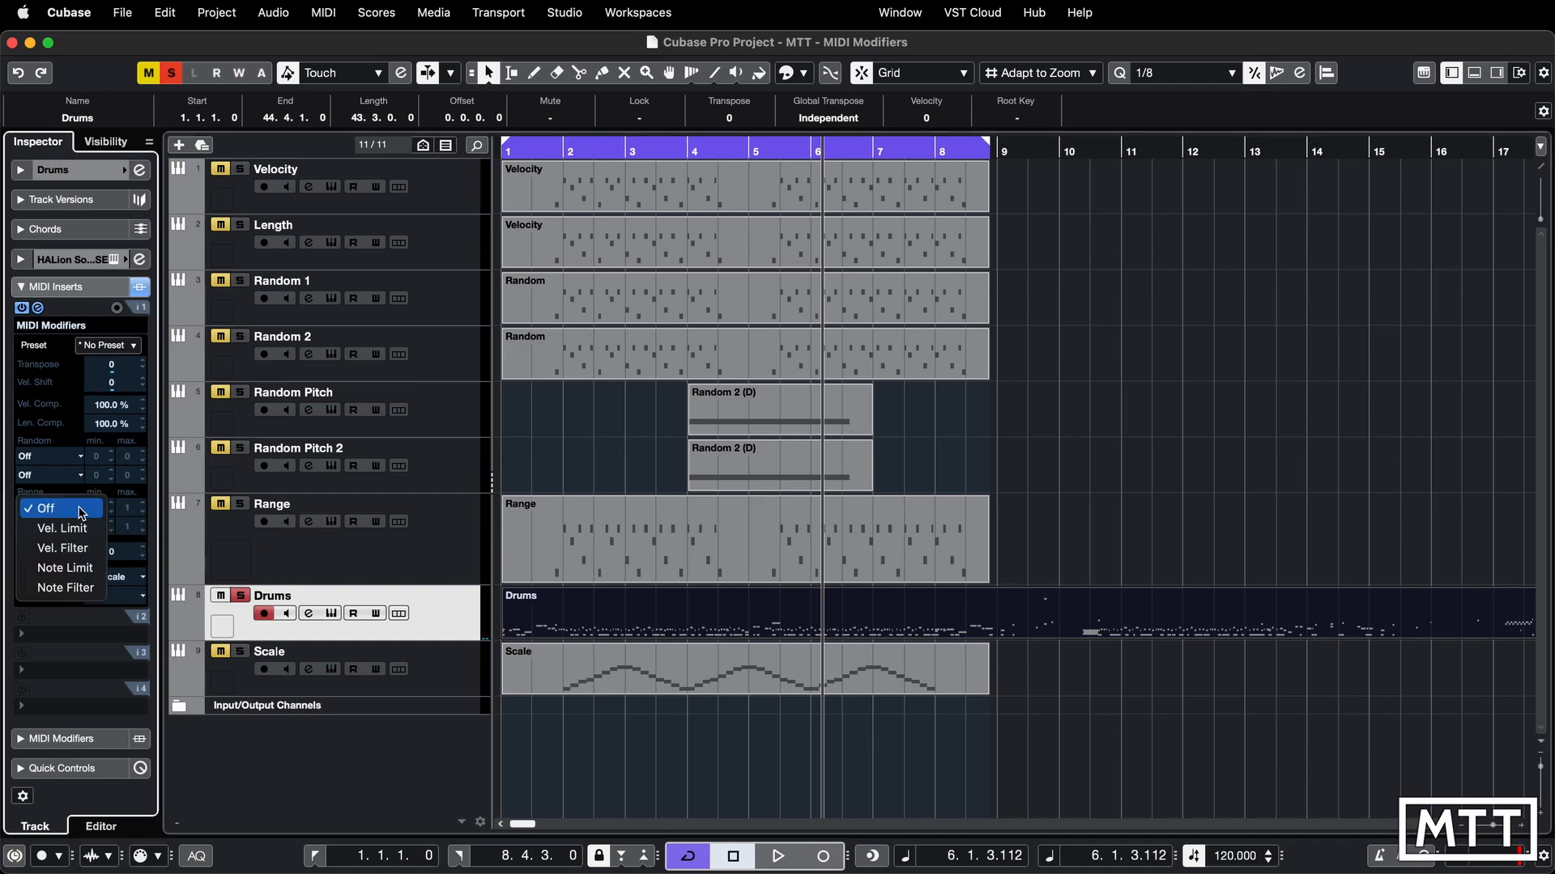
click(81, 589)
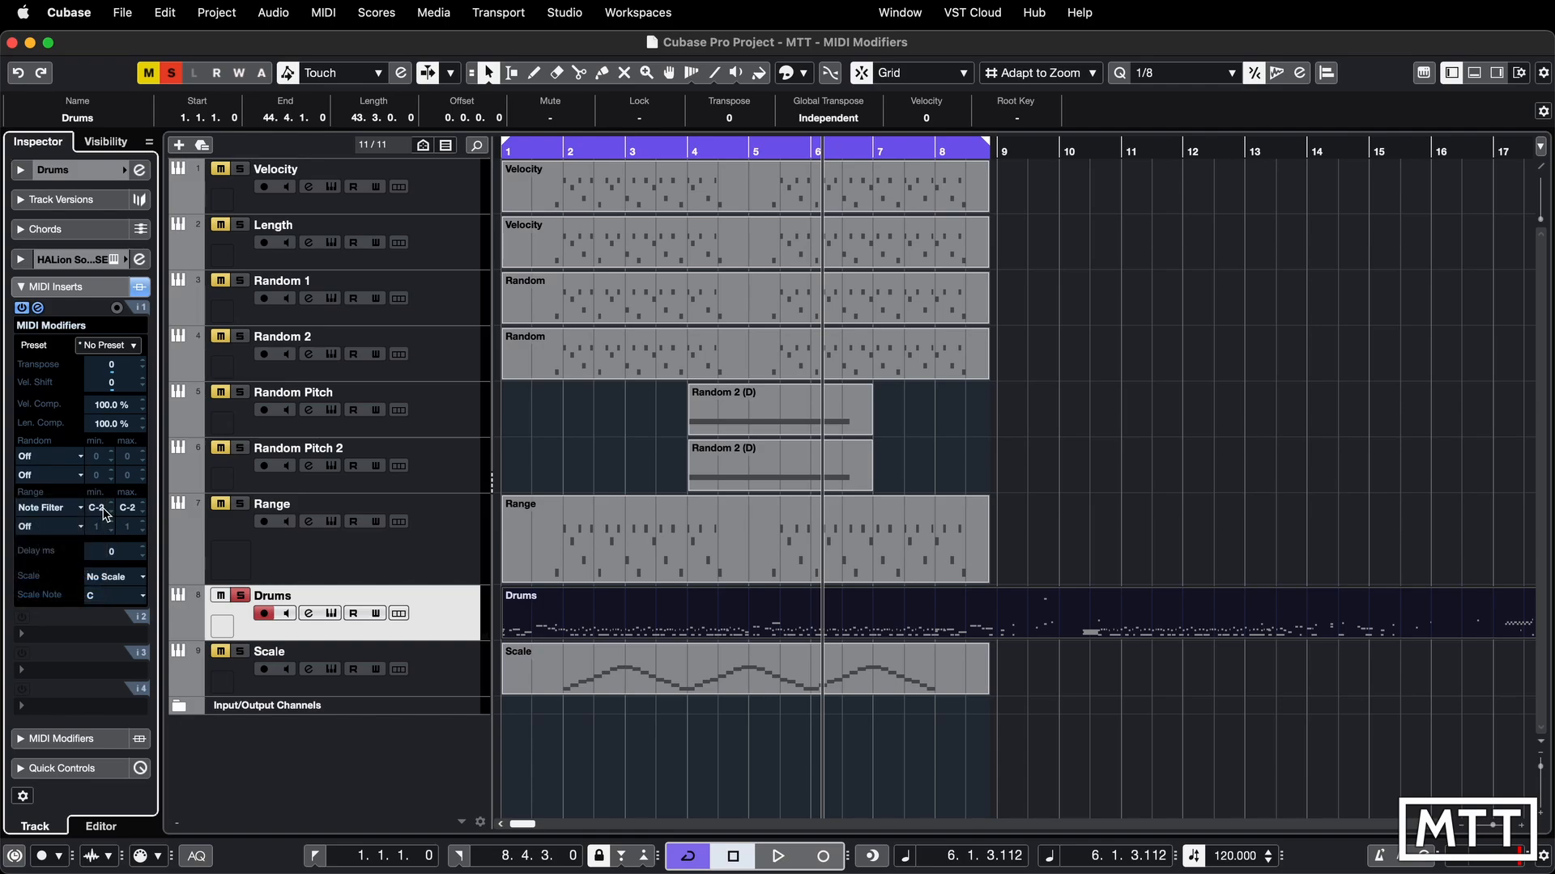
text(c)
key(Return)
scroll(135, 514, up, 2)
double_click(132, 510)
text(e1)
key(Return)
double_click(97, 508)
text(C1)
key(Return)
Play the filtered Drums track from the start, check its notes in the editor, stop playback, and close the editor.
key(Home)
key(space)
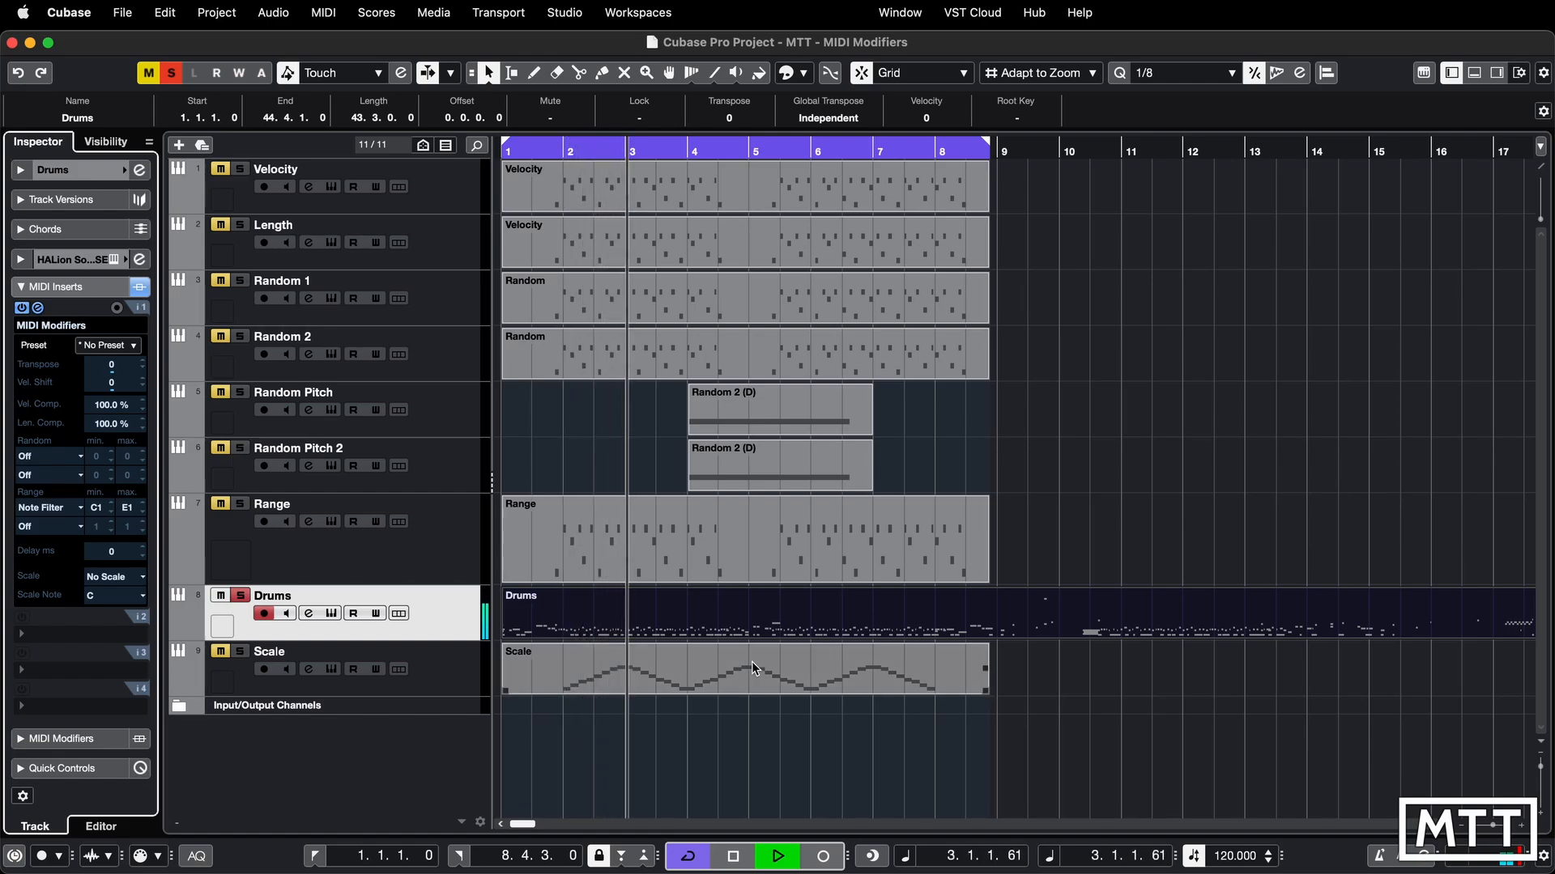
double_click(746, 623)
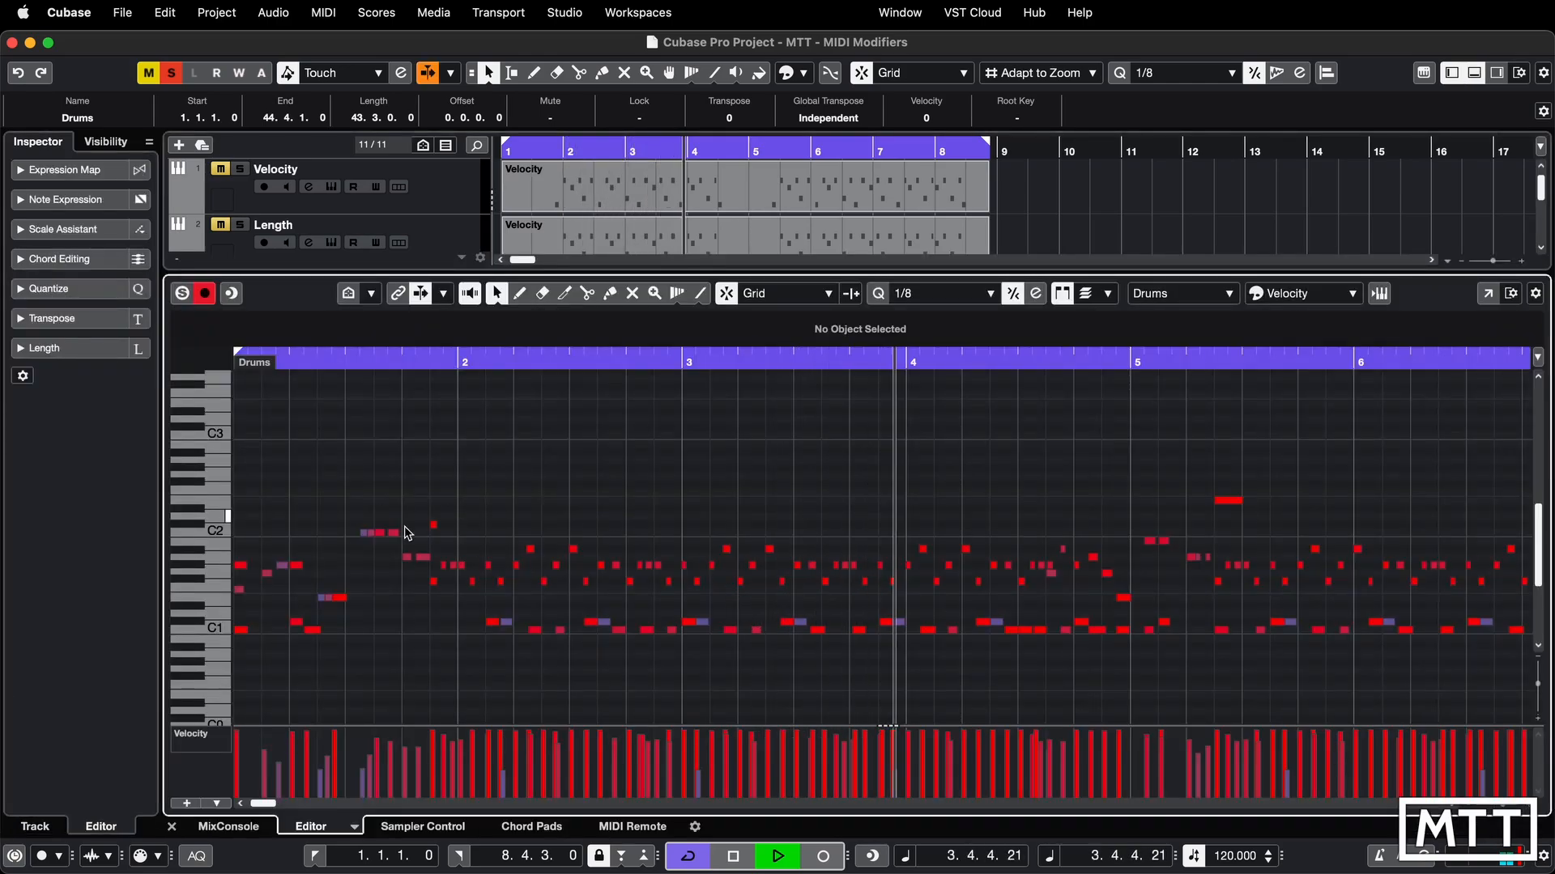
key(space)
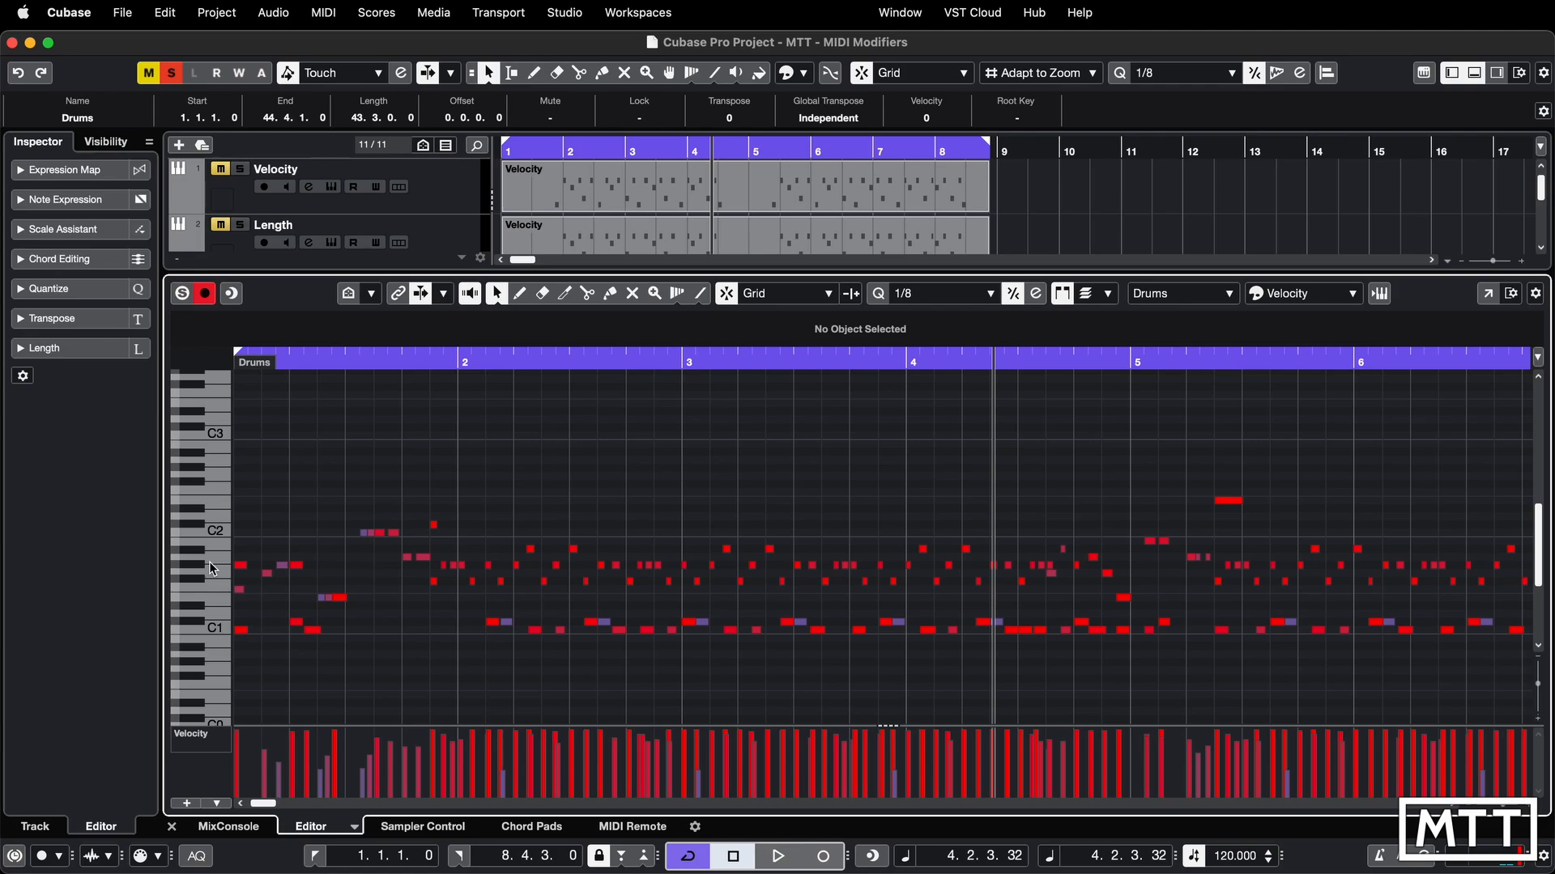
key(Return)
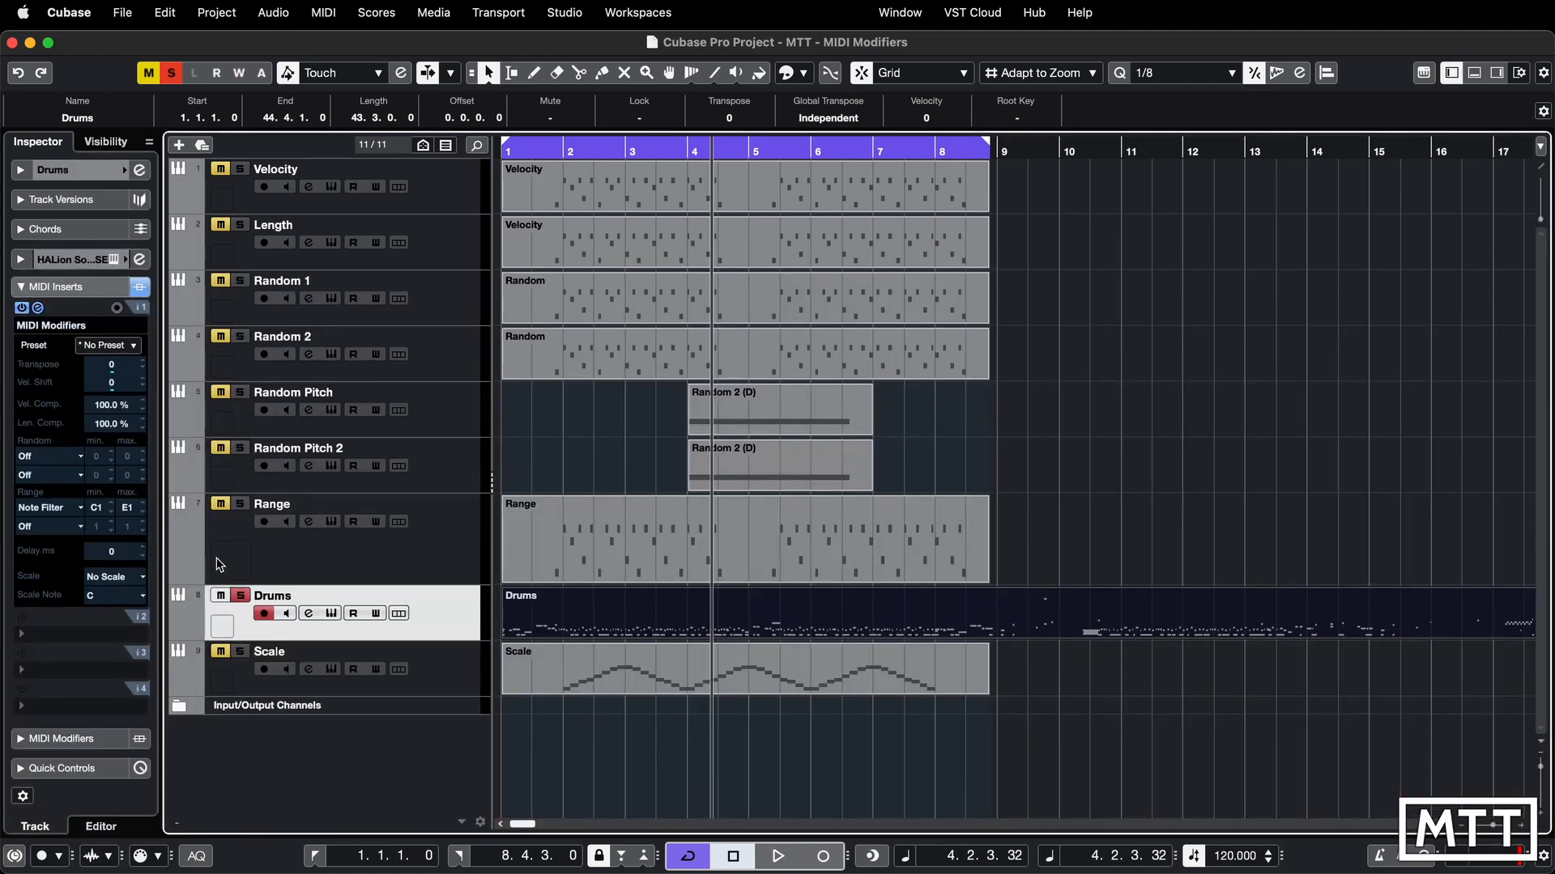
Set the Drums track's Note Filter minimum to E1 and maximum to C7.
click(97, 508)
text(E1)
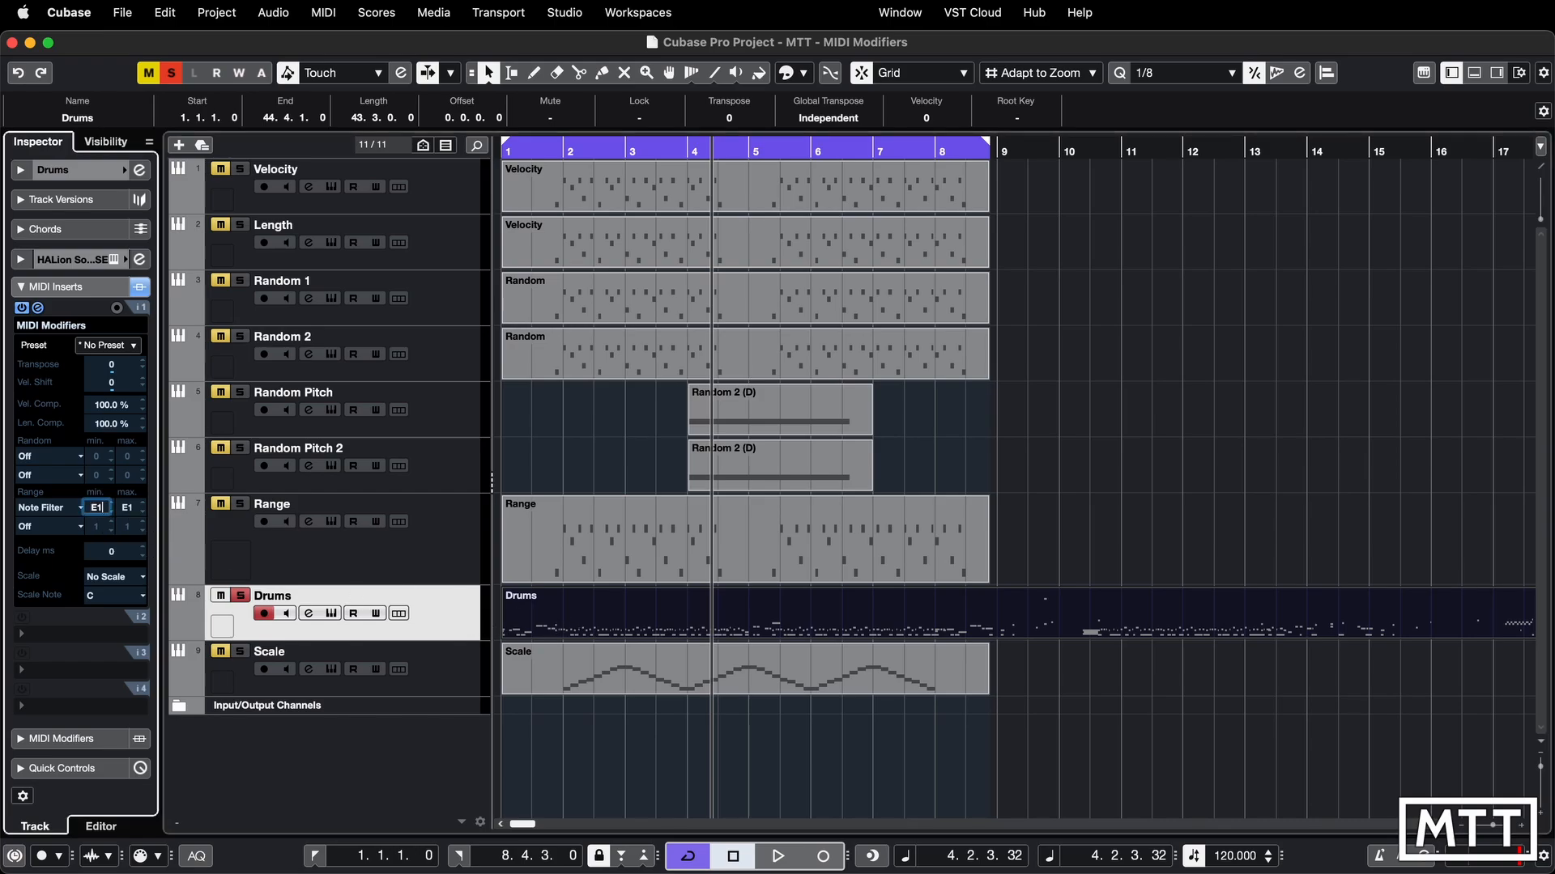
key(Return)
click(125, 508)
text(C7)
key(Return)
Listen to the Drums track with the E1 to C7 filter, stop playback, and turn off its solo.
key(space)
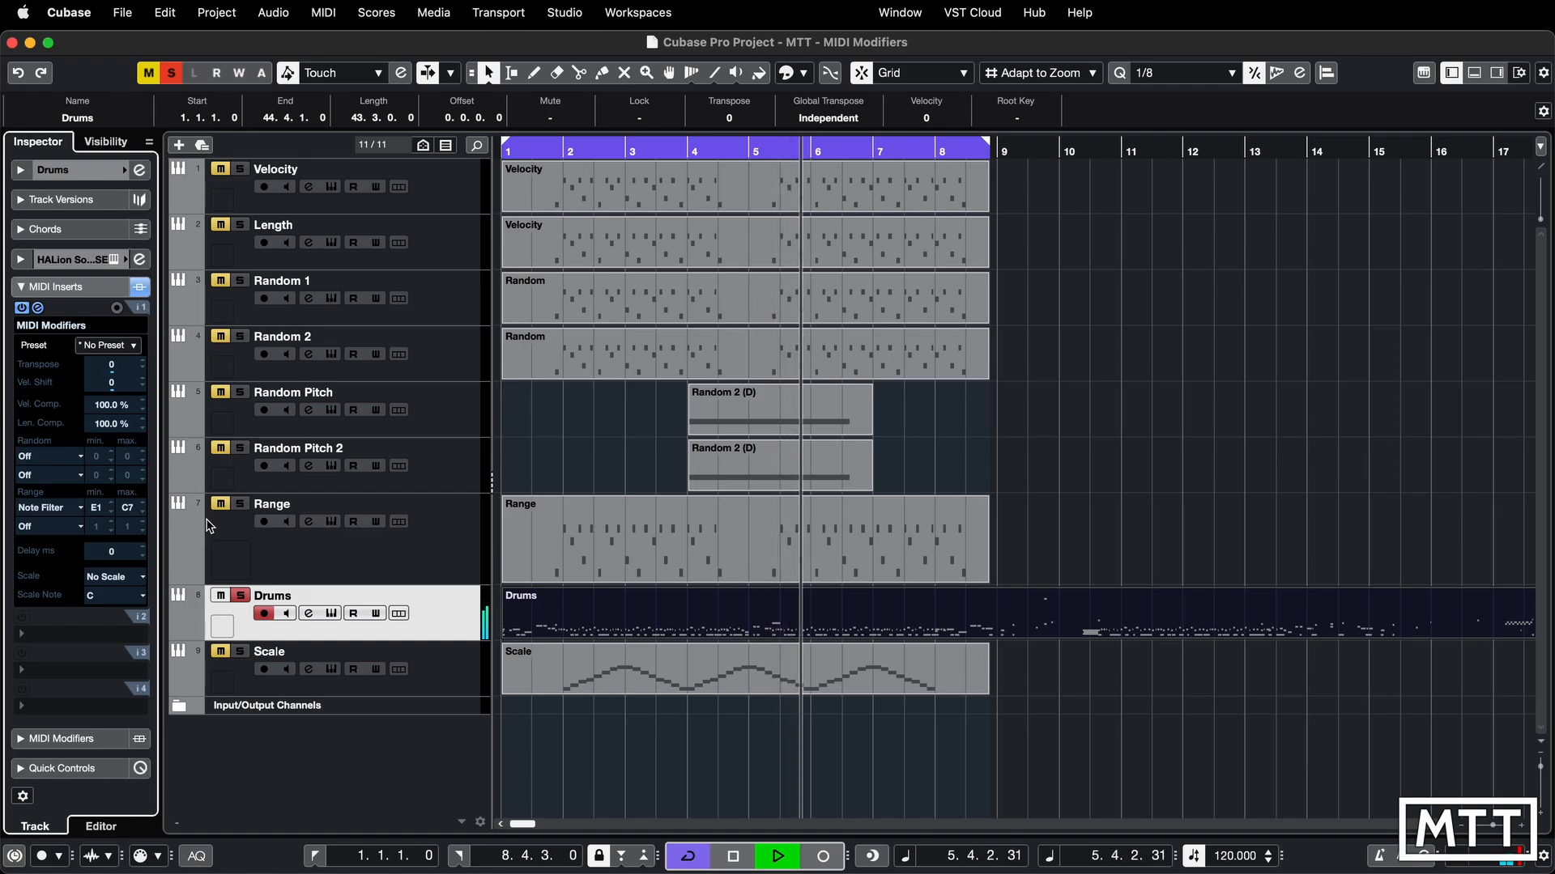
key(space)
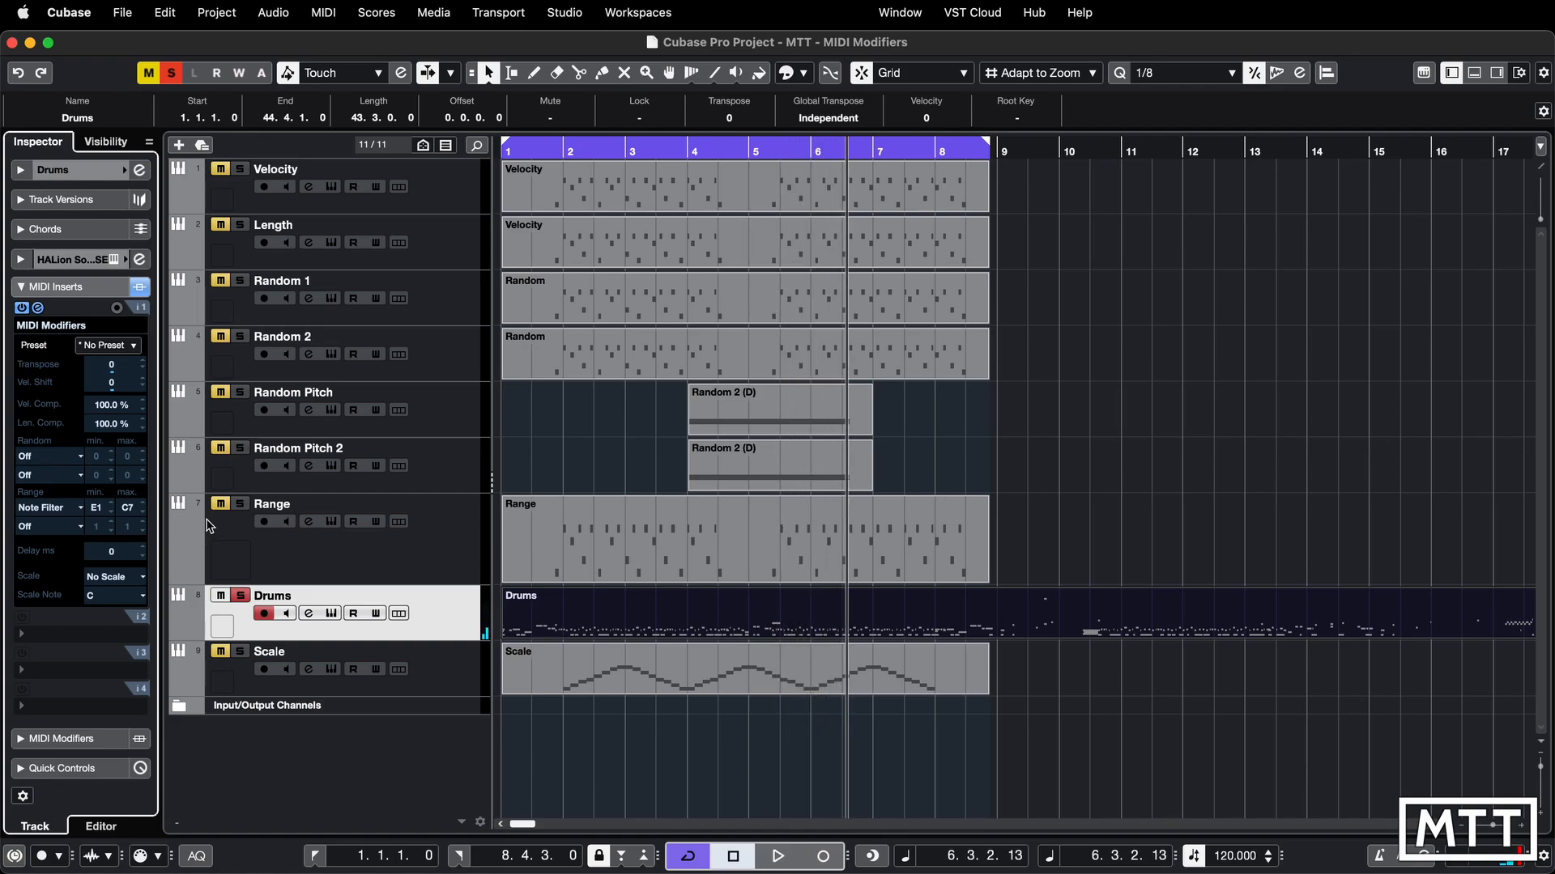
click(239, 600)
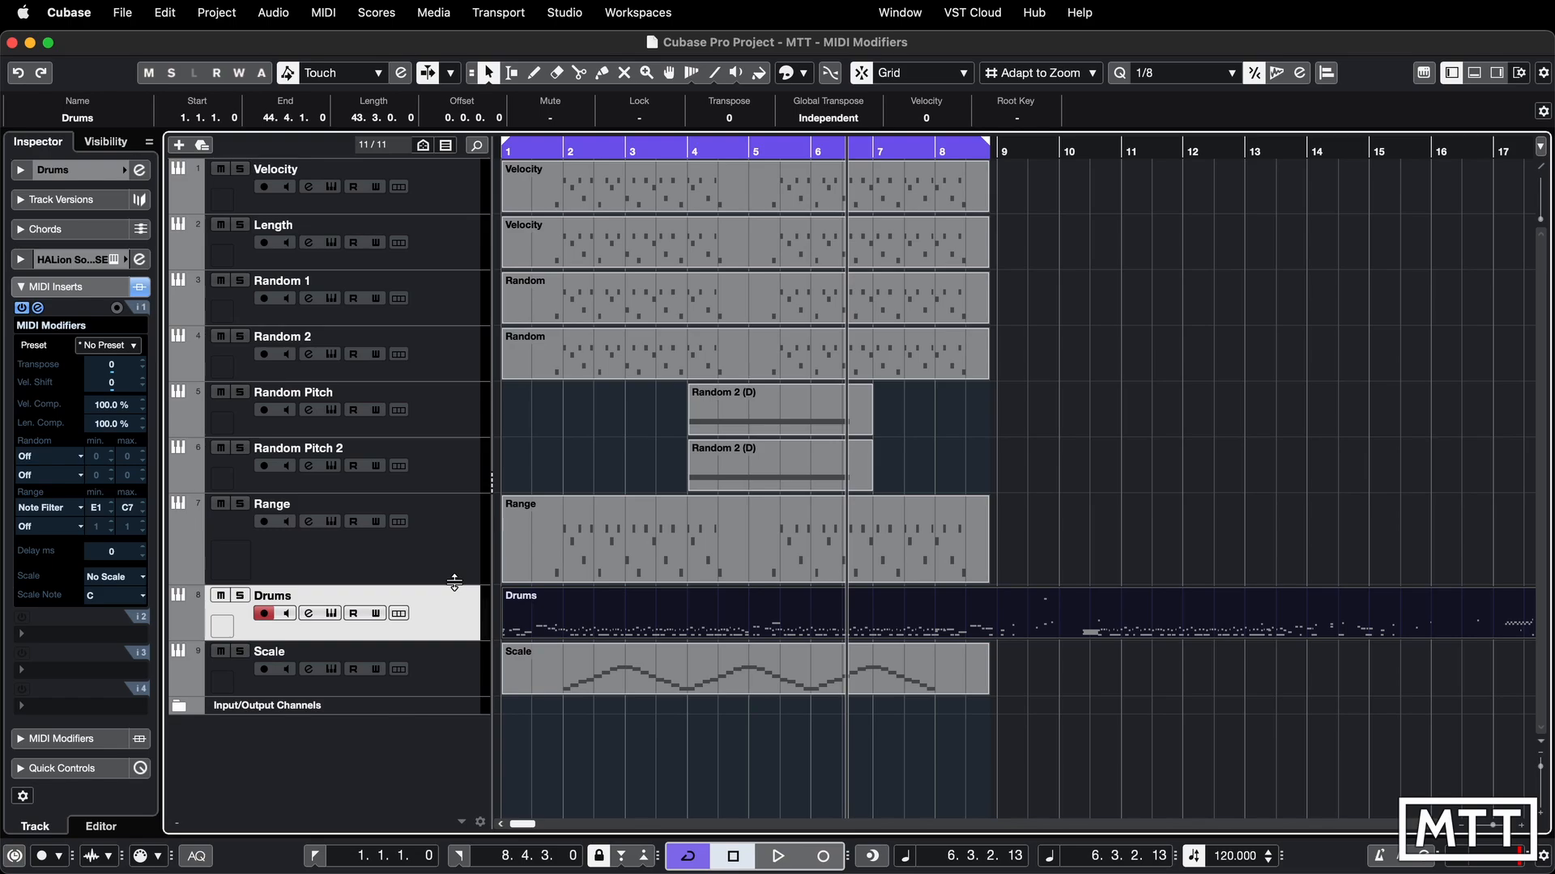
click(61, 507)
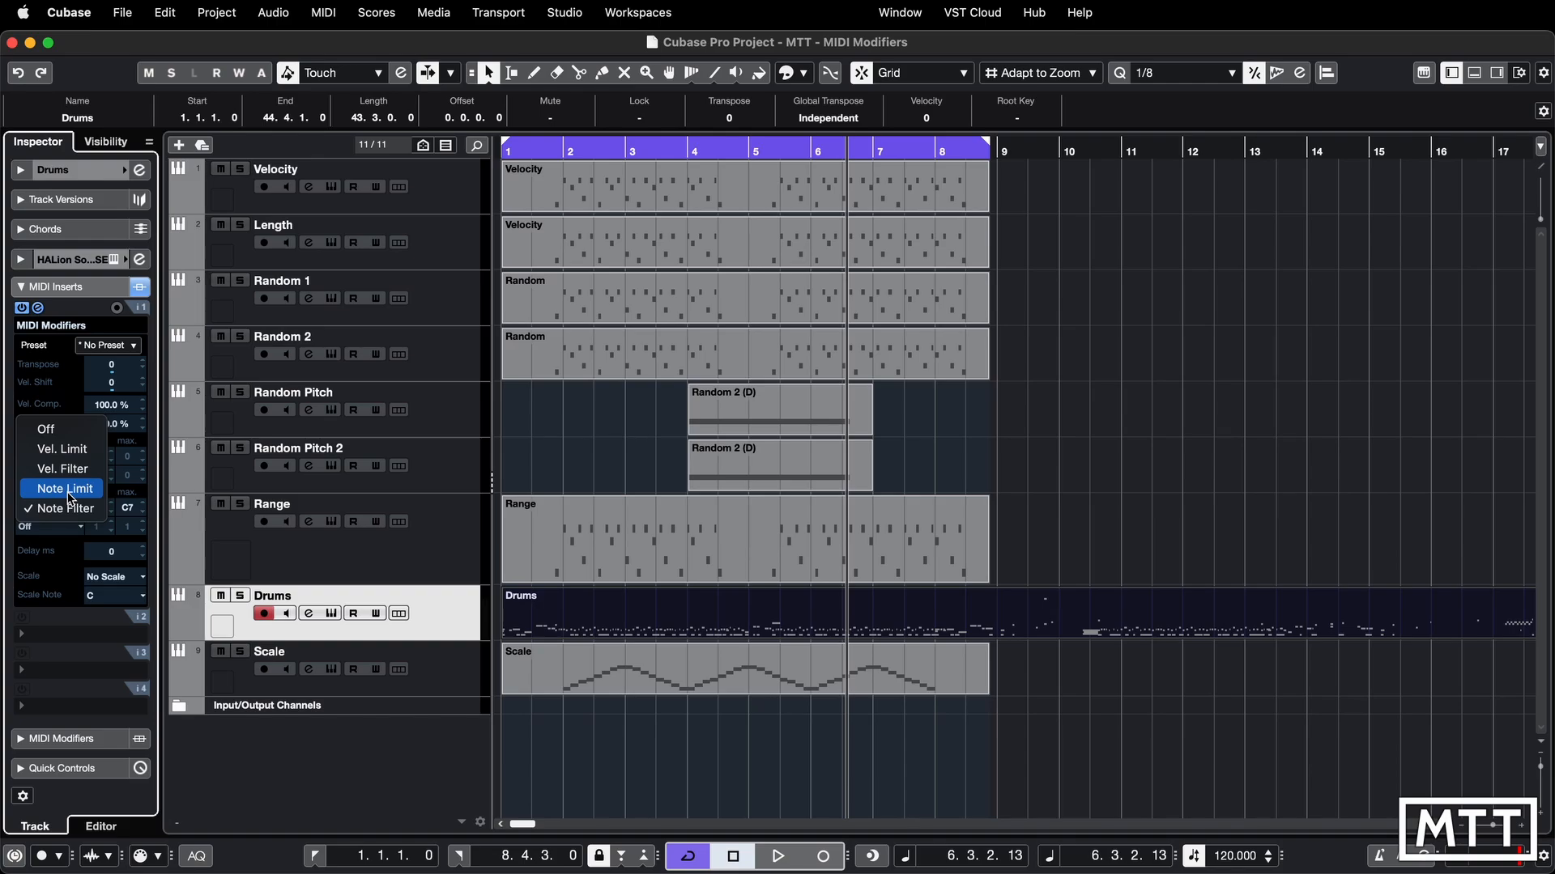
click(69, 491)
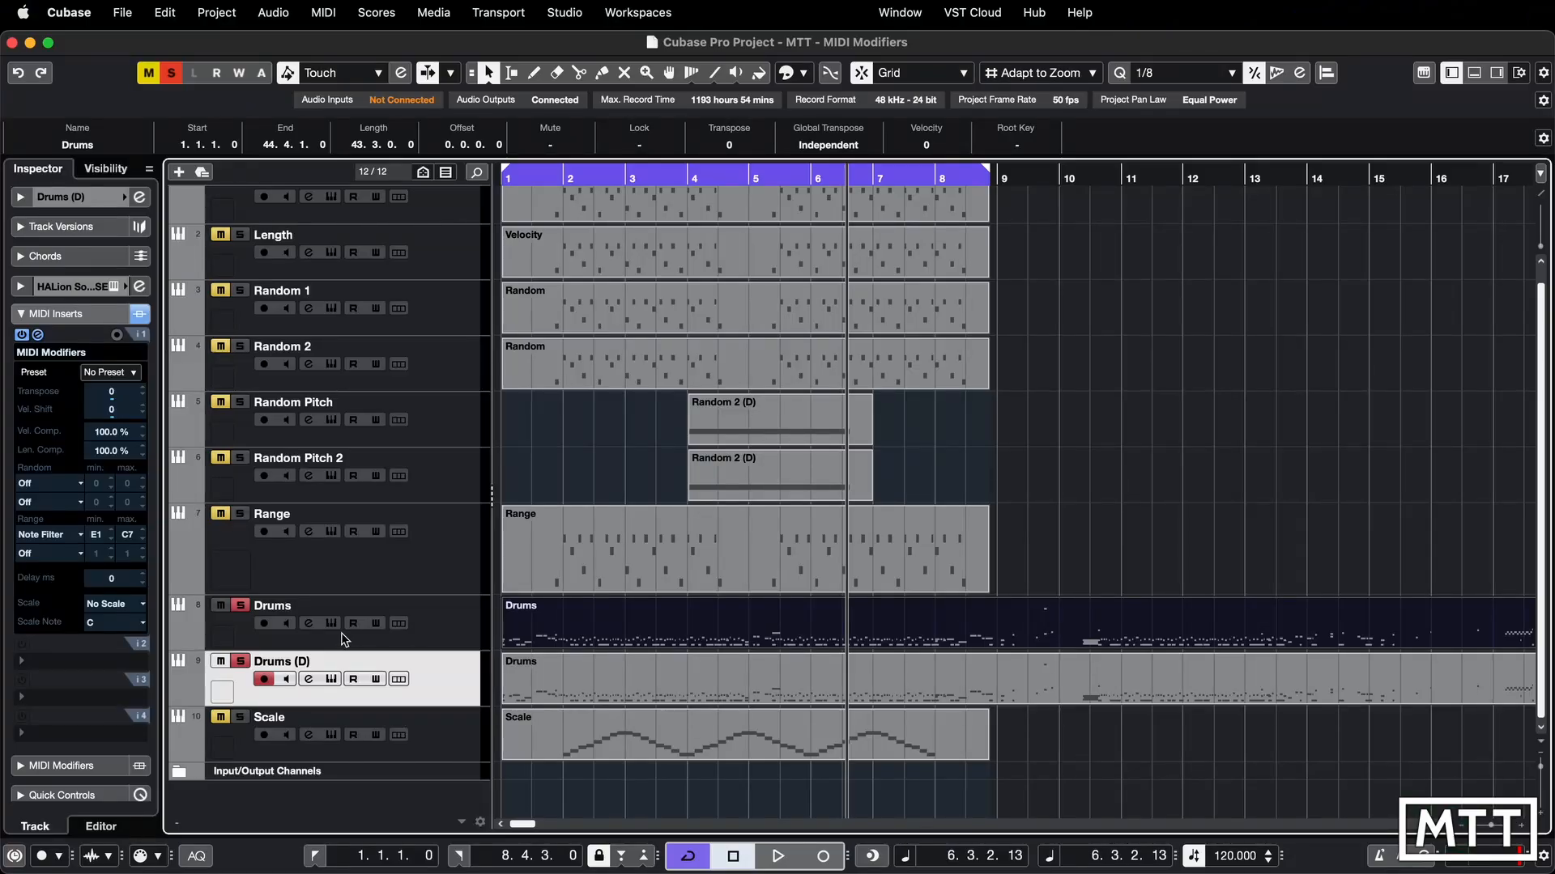
Play the soloed Drums and Drums (D) tracks together from the start, and stop playback.
key(period)
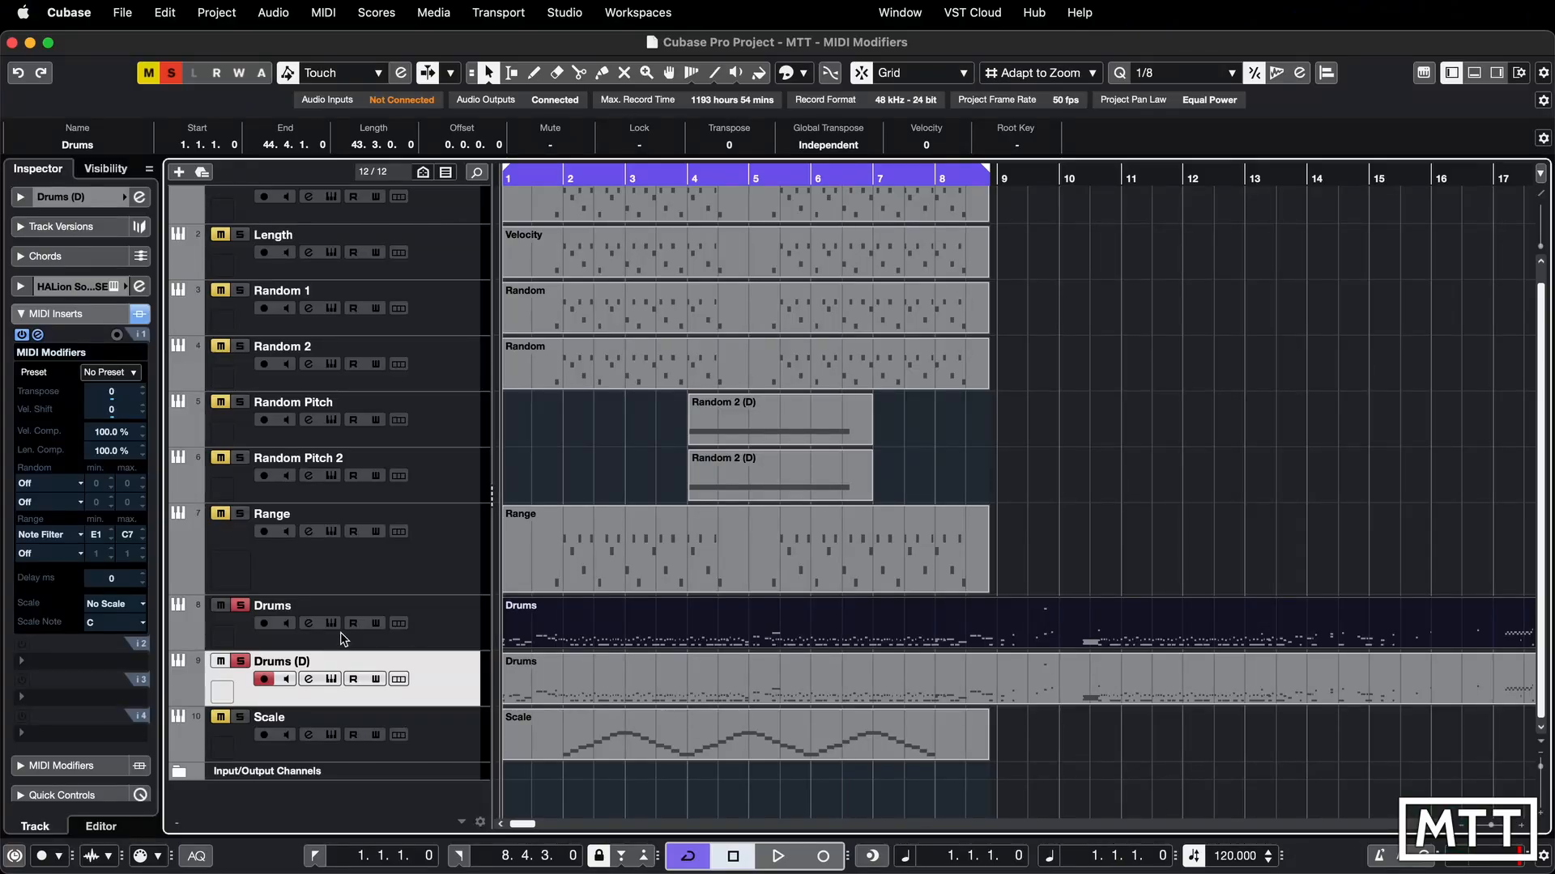
key(space)
key(h)
key(h)
key(h)
key(h)
key(h)
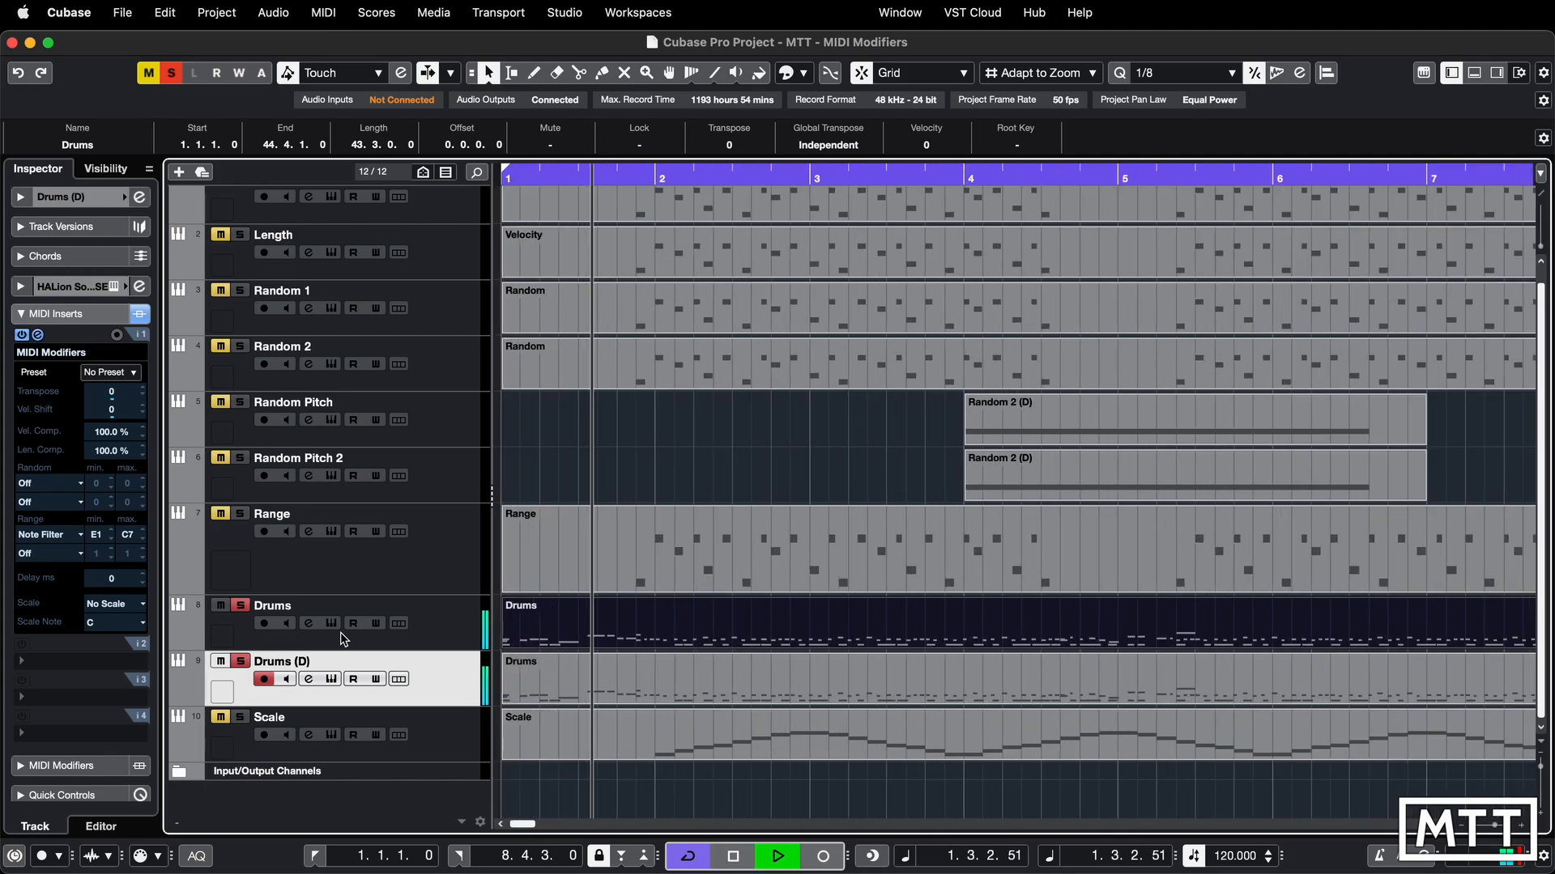
key(g)
key(g)
key(g)
key(g)
key(g)
key(g)
key(space)
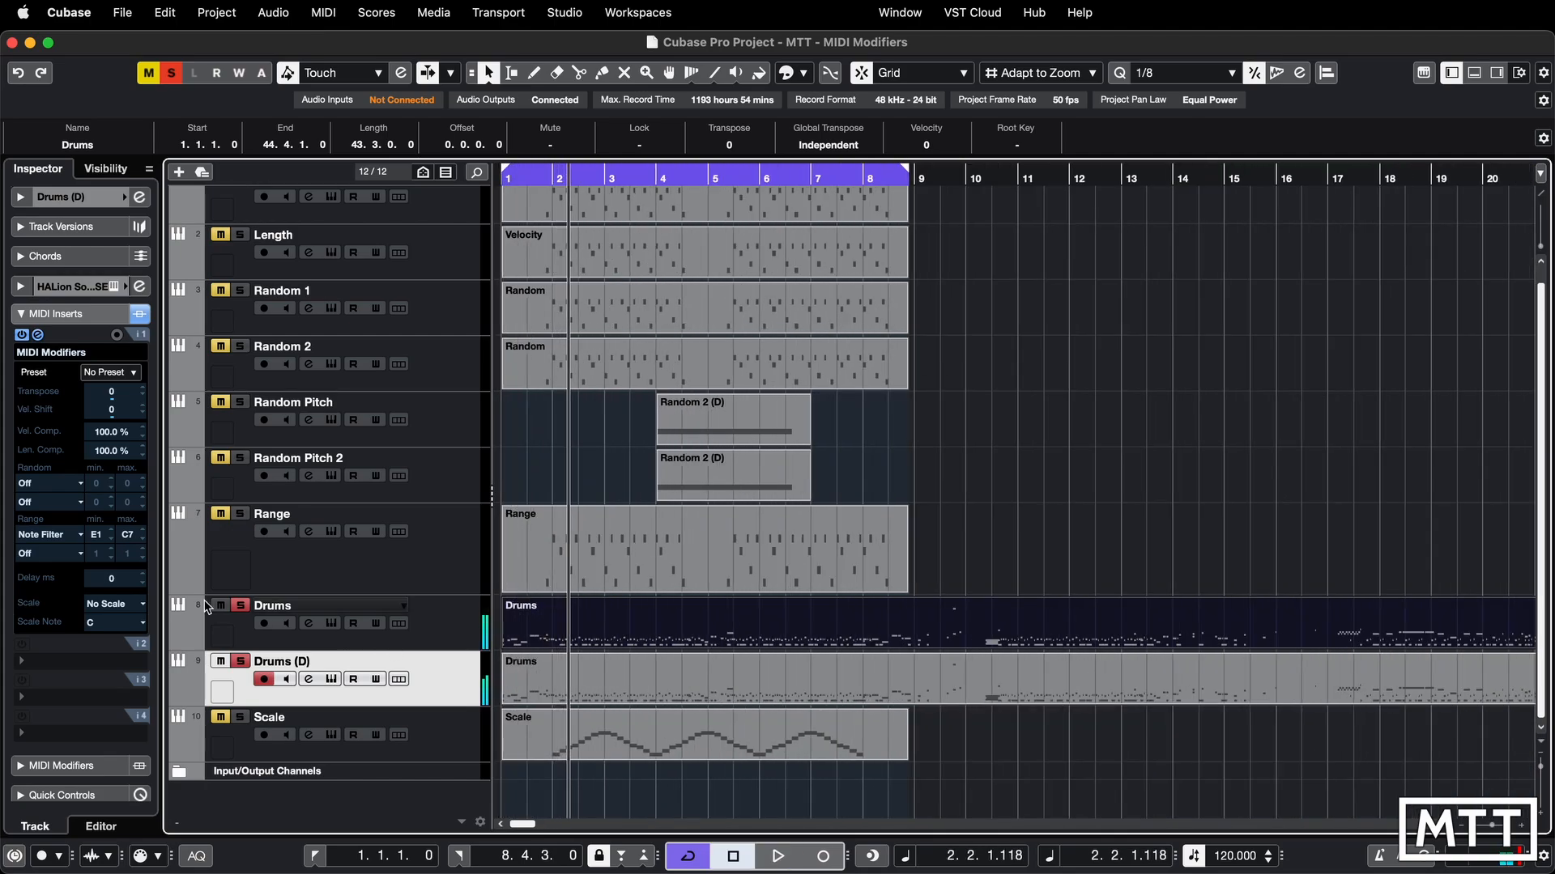
Check the Track Delay setting in the basic settings of Drums (D), and return to its MIDI inserts.
click(119, 578)
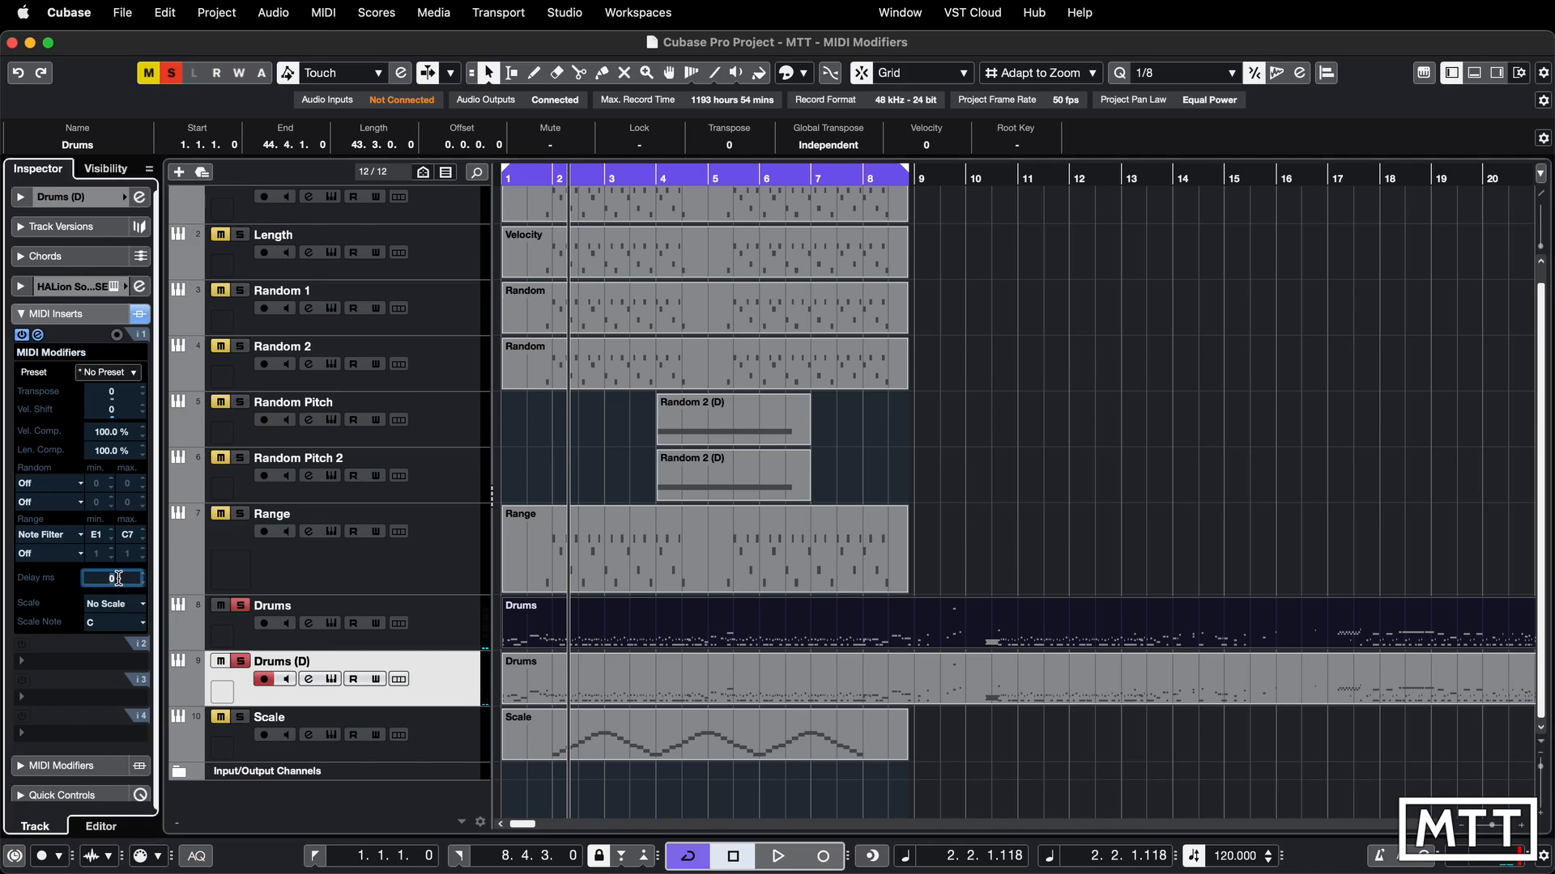
click(22, 199)
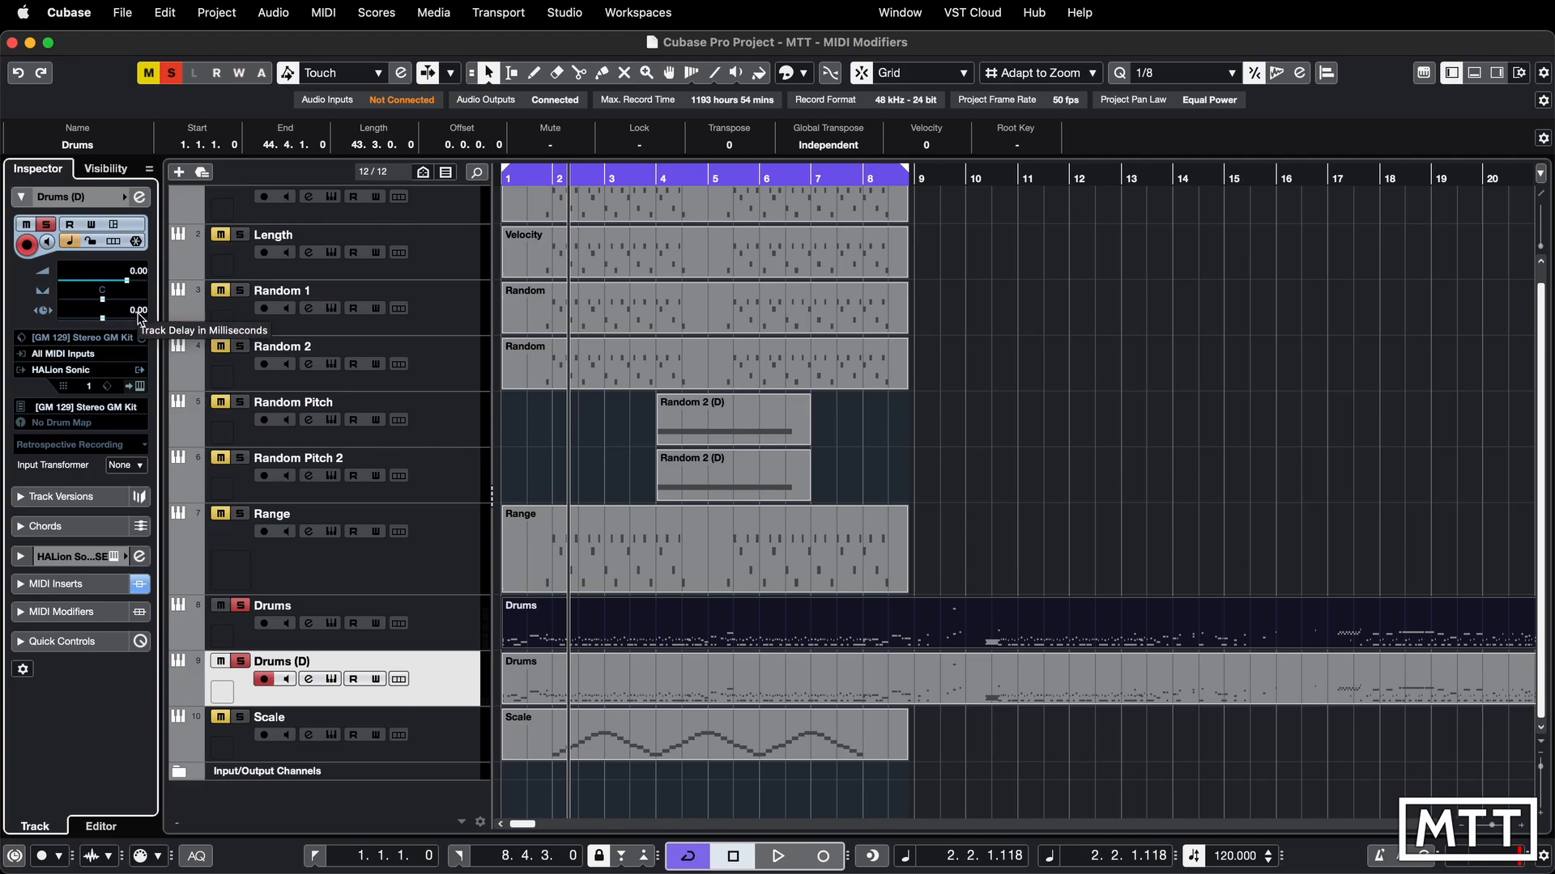
click(21, 197)
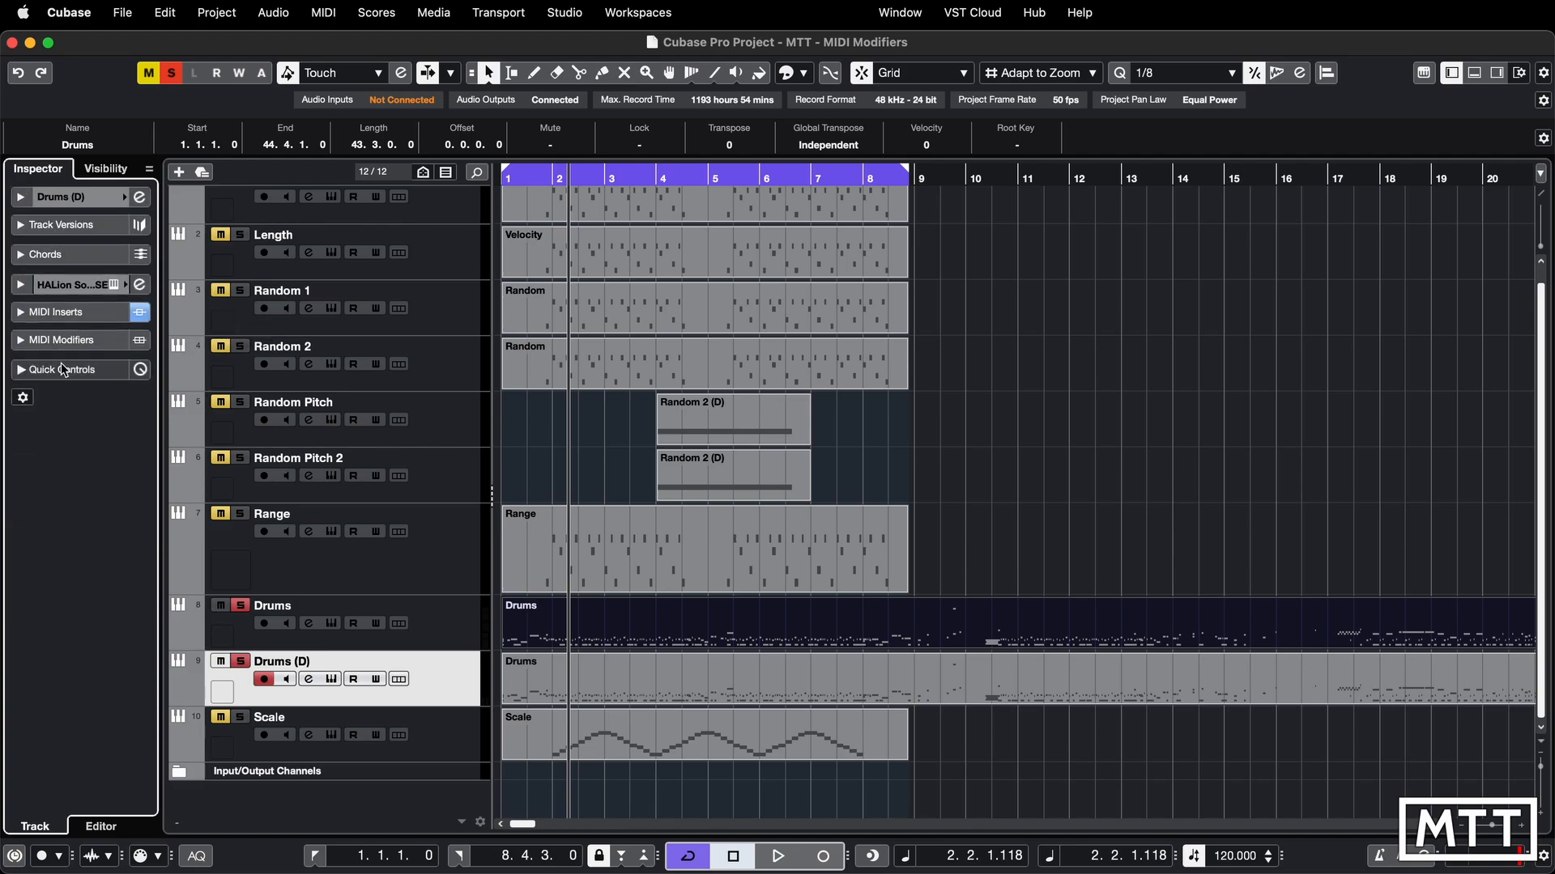
click(21, 314)
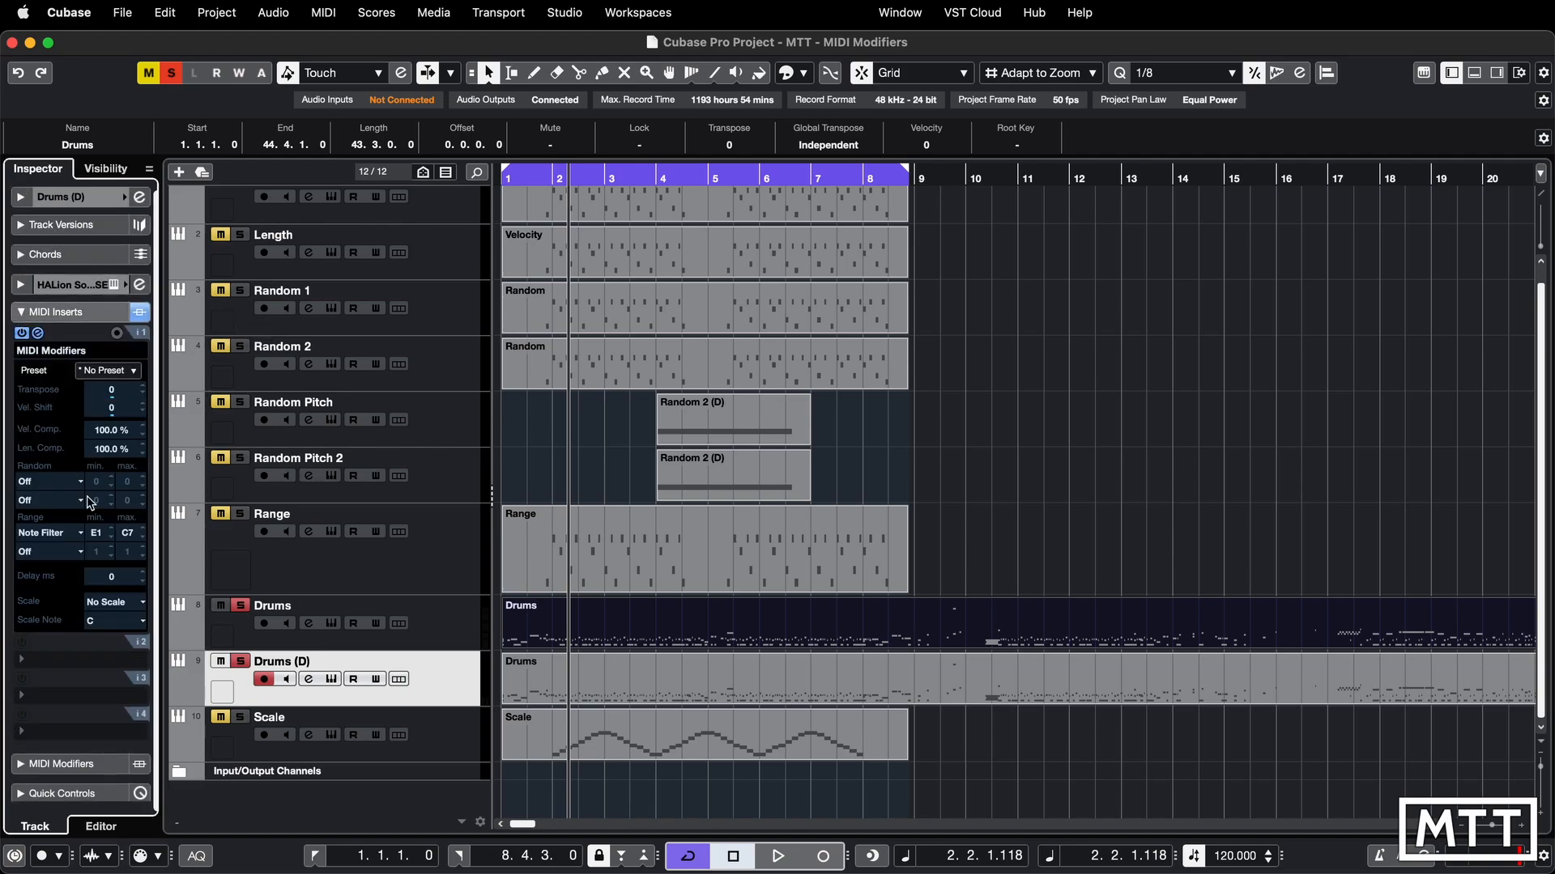
Set the MIDI Modifiers Delay on the Drums (D) track to 50 ms.
double_click(115, 578)
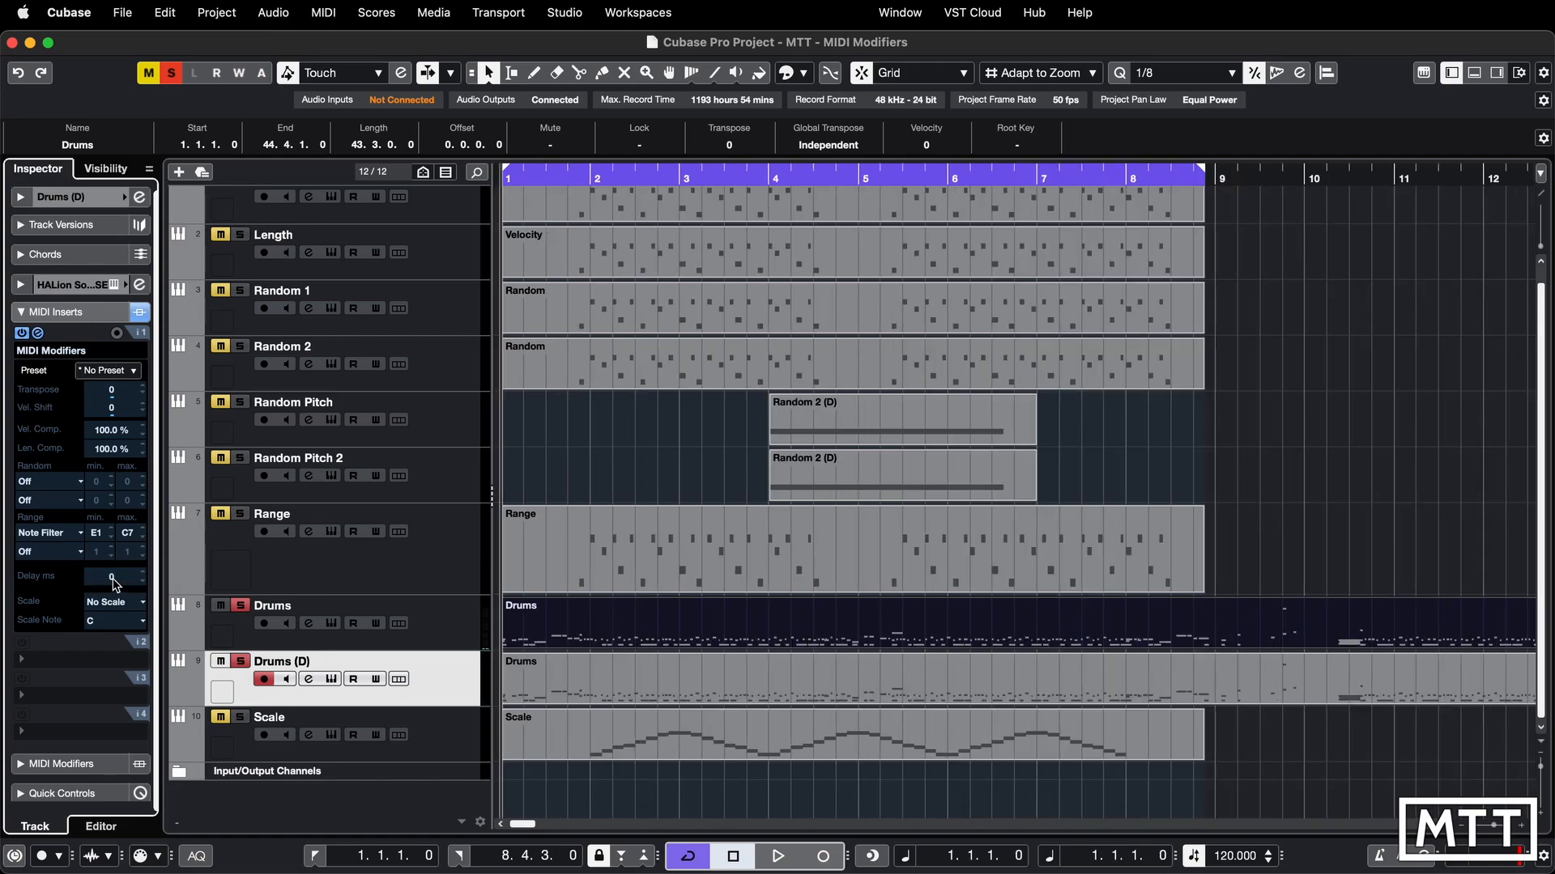
double_click(113, 578)
text(50)
key(Return)
Listen to both drum tracks with the 50 ms delay on Drums (D), and stop playback.
key(space)
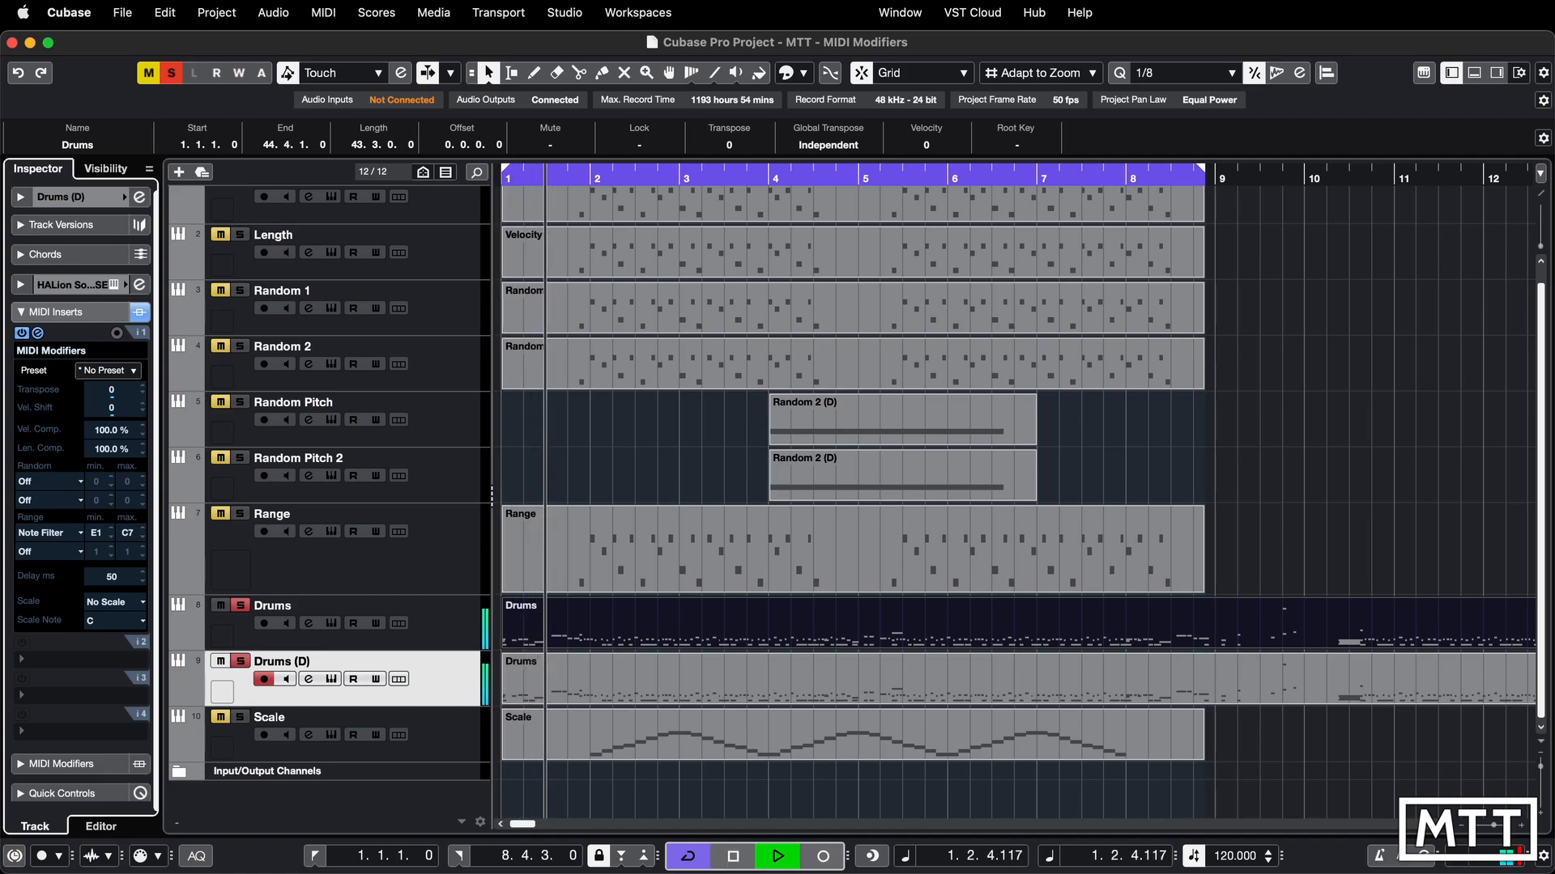
key(h)
key(h)
key(h)
key(h)
key(h)
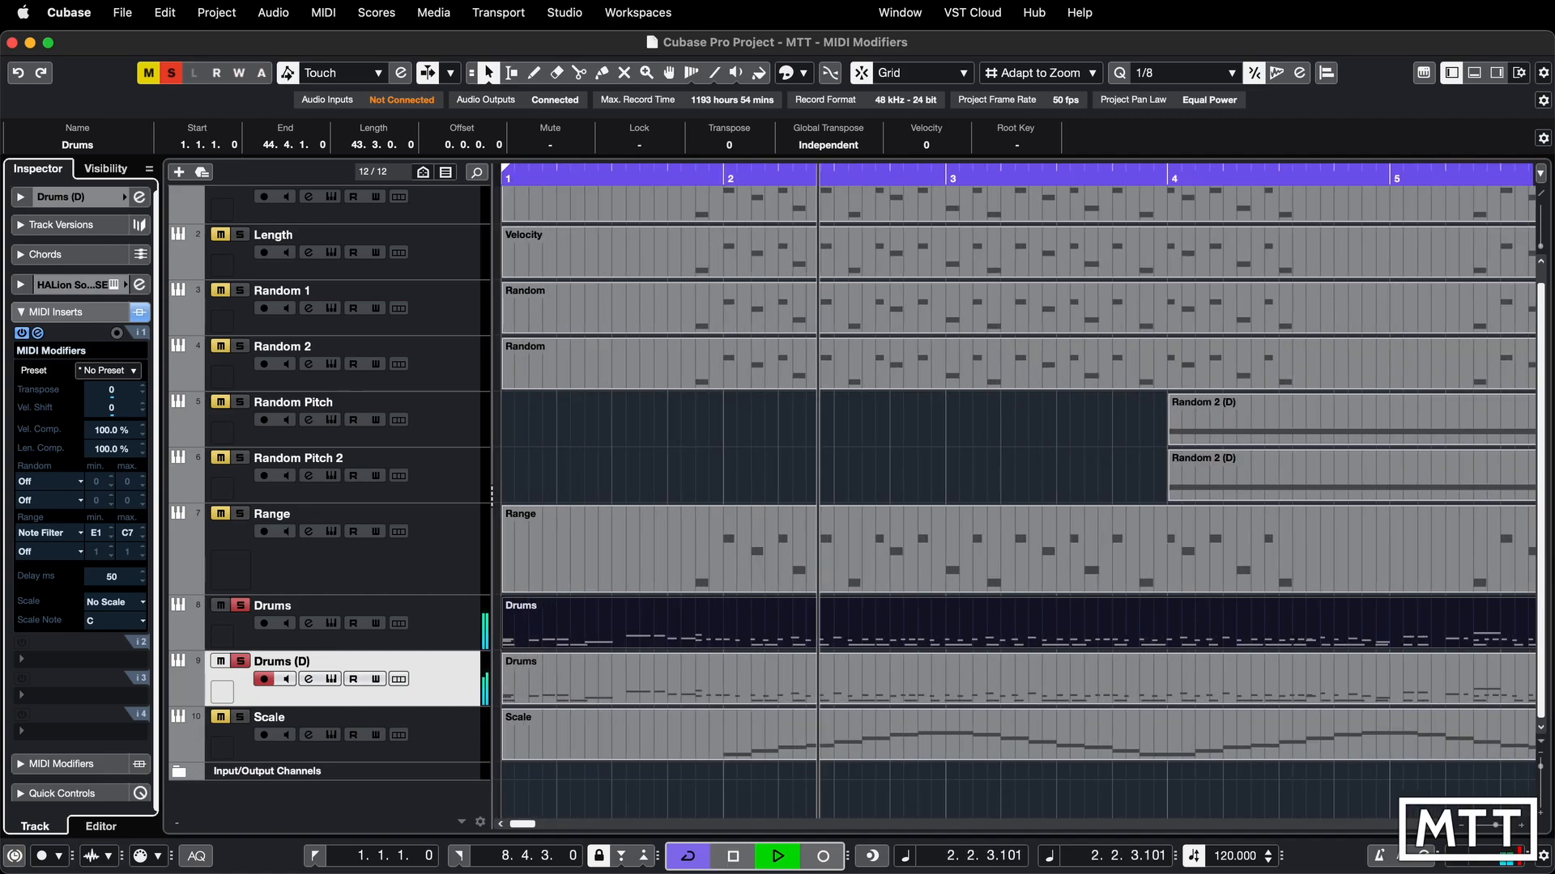
key(g)
key(space)
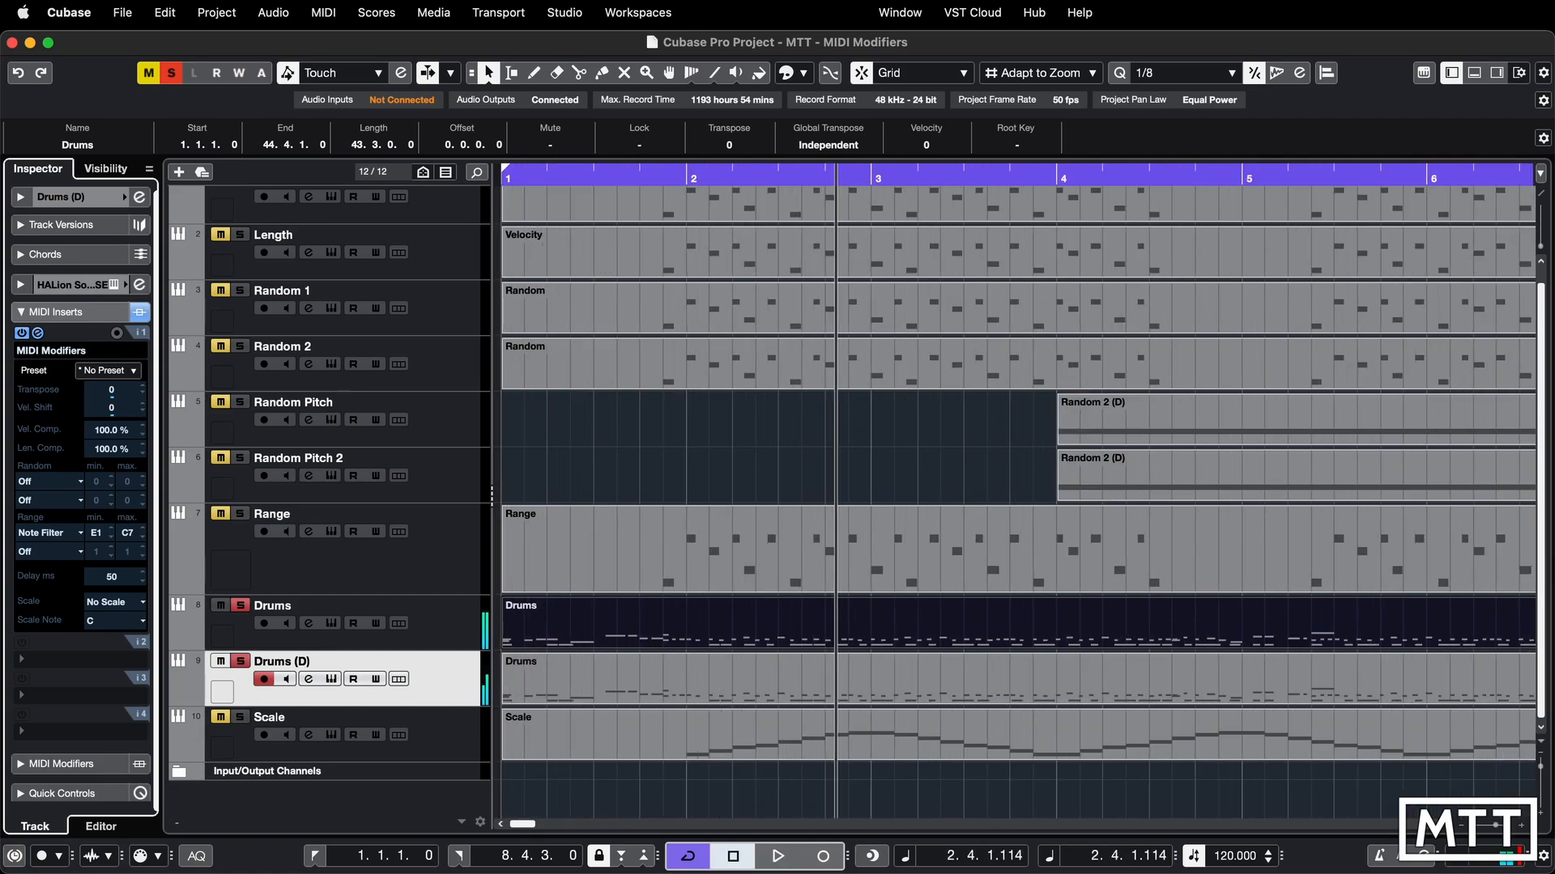
Set the MIDI Modifiers Delay on Drums (D) to -12 ms and play both drum tracks from the start.
click(129, 585)
text(-12)
key(Return)
key(comma)
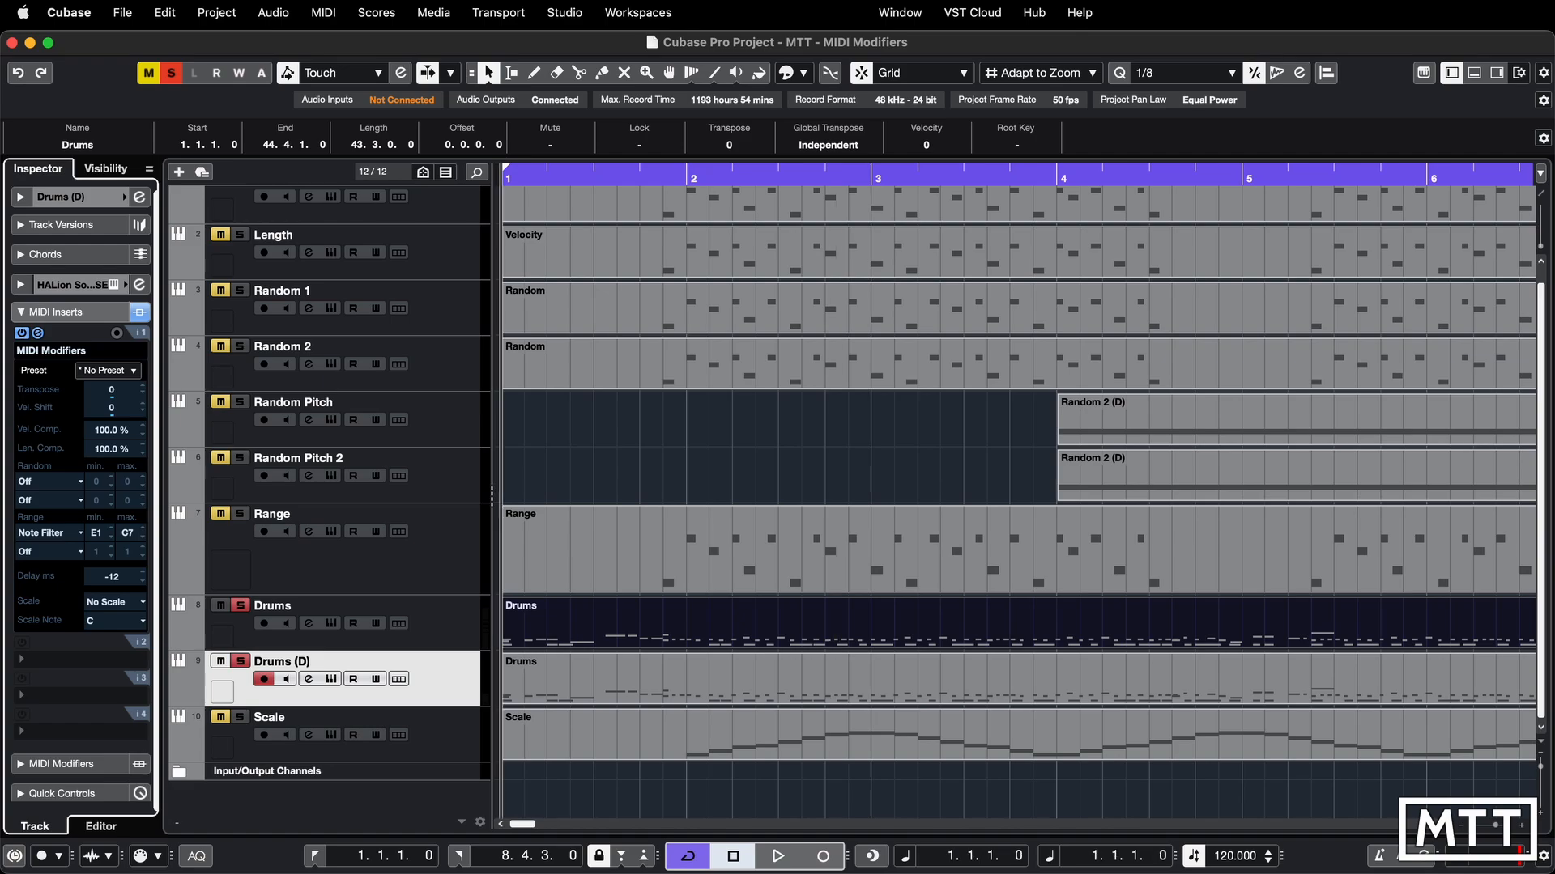
key(space)
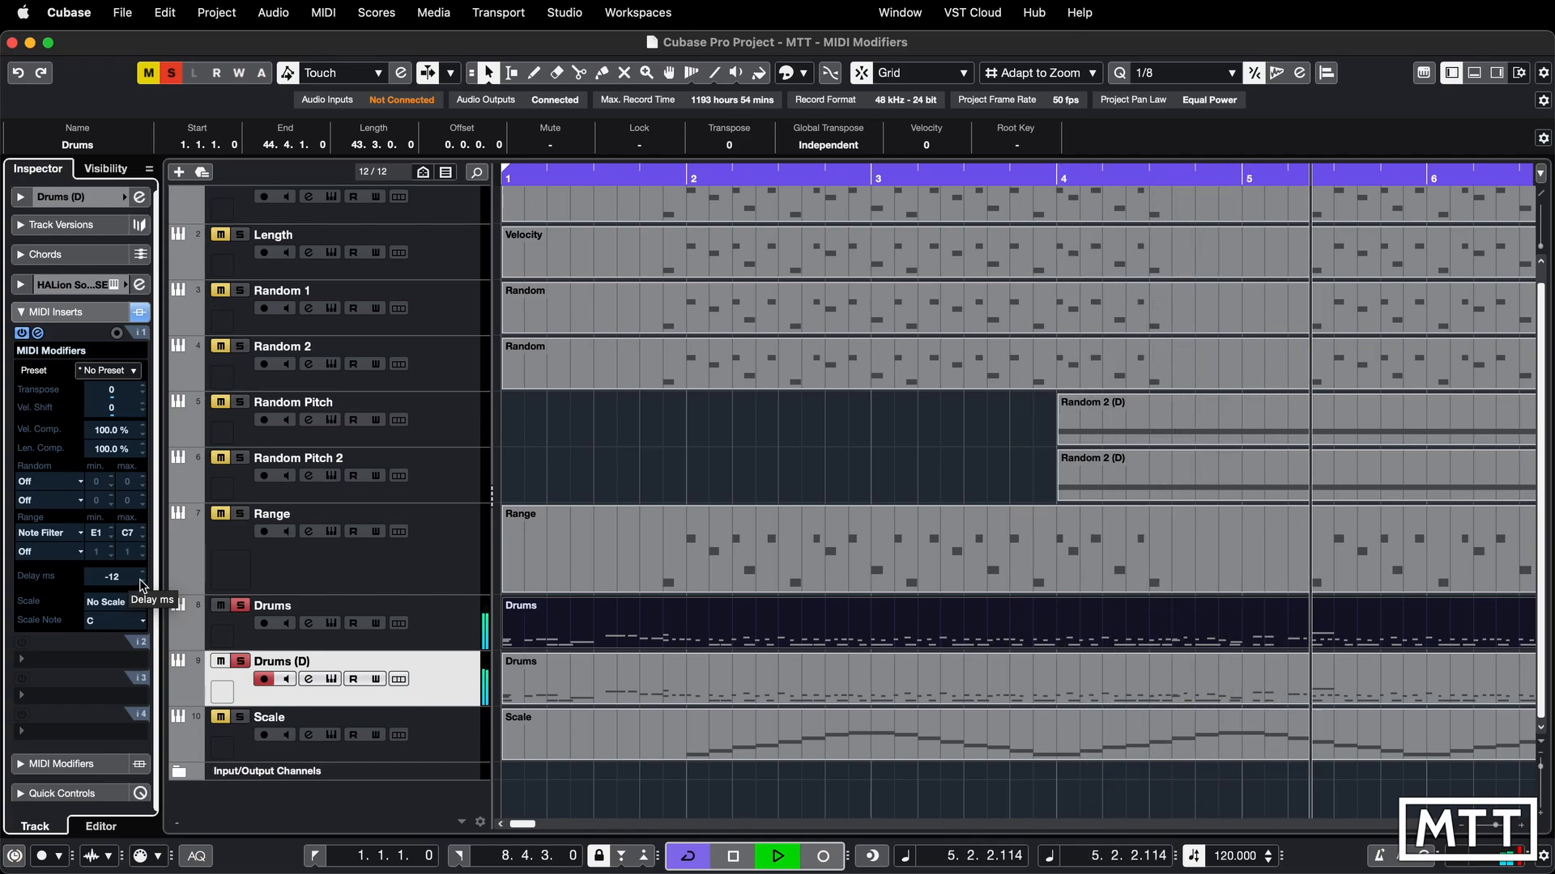
Stop the drum playback, and listen to the soloed Scale track with no scale applied.
key(space)
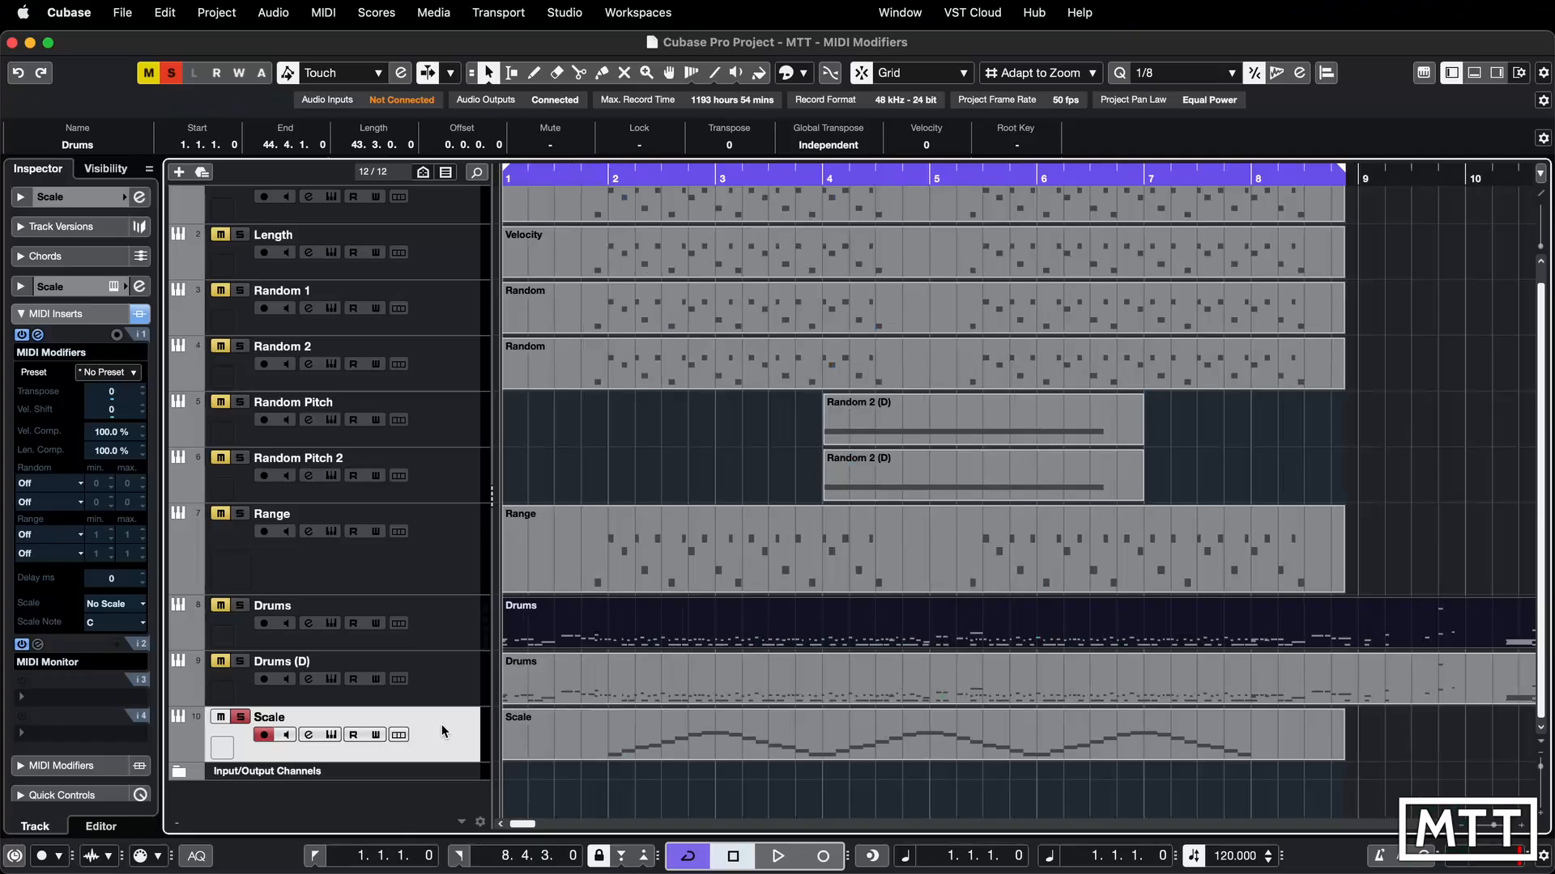
key(g)
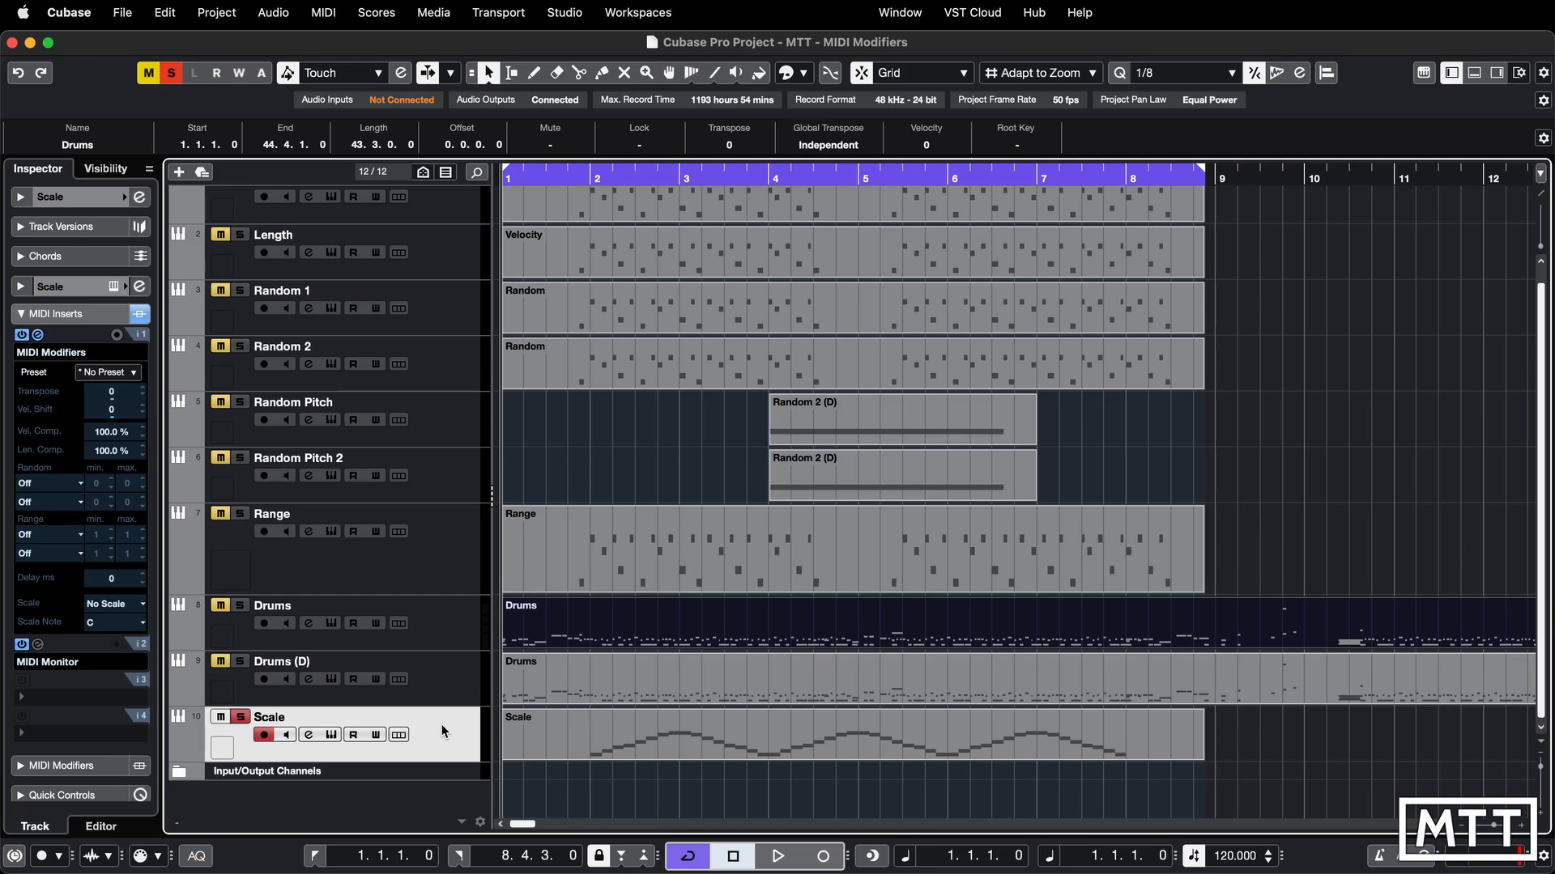
key(space)
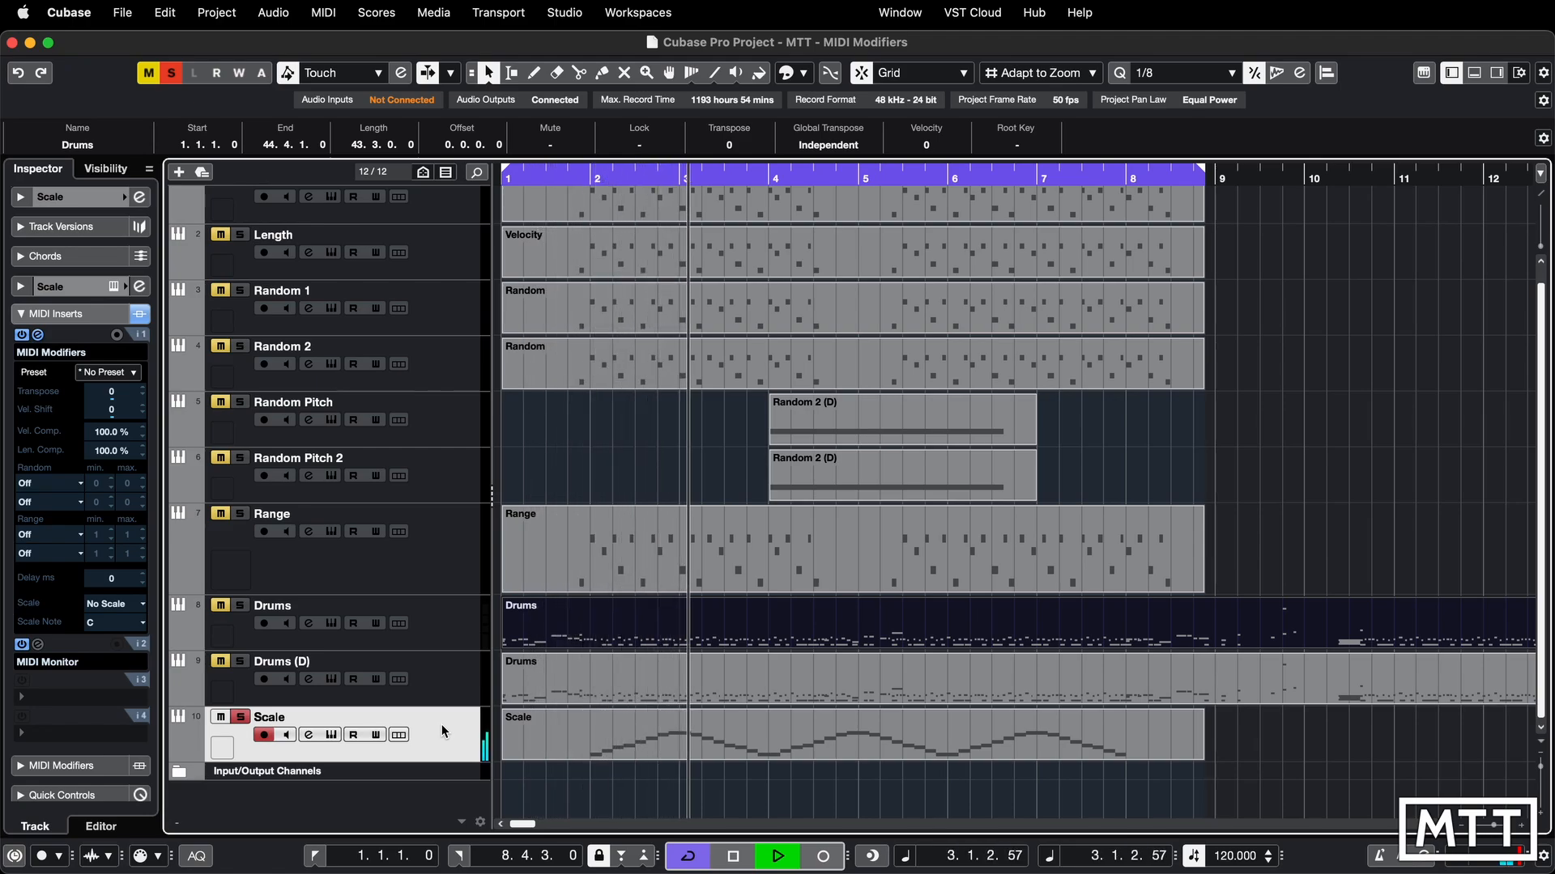
key(space)
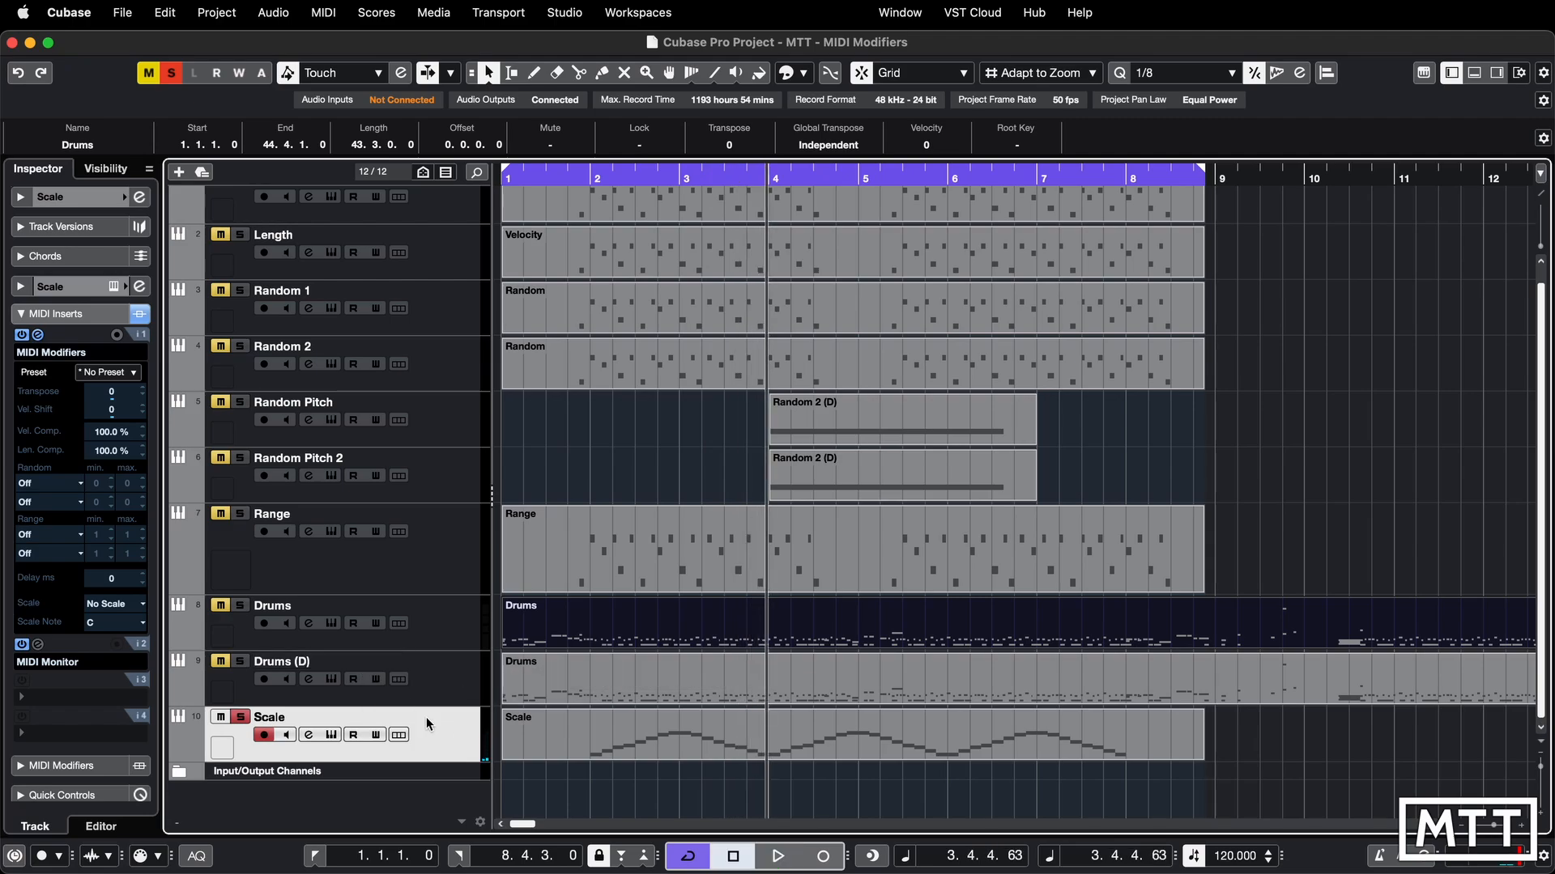
Set the MIDI Modifiers Scale on the Scale track to Harmonic Minor and play the track from just before bar 2.
click(109, 605)
scroll(130, 648, down, 5)
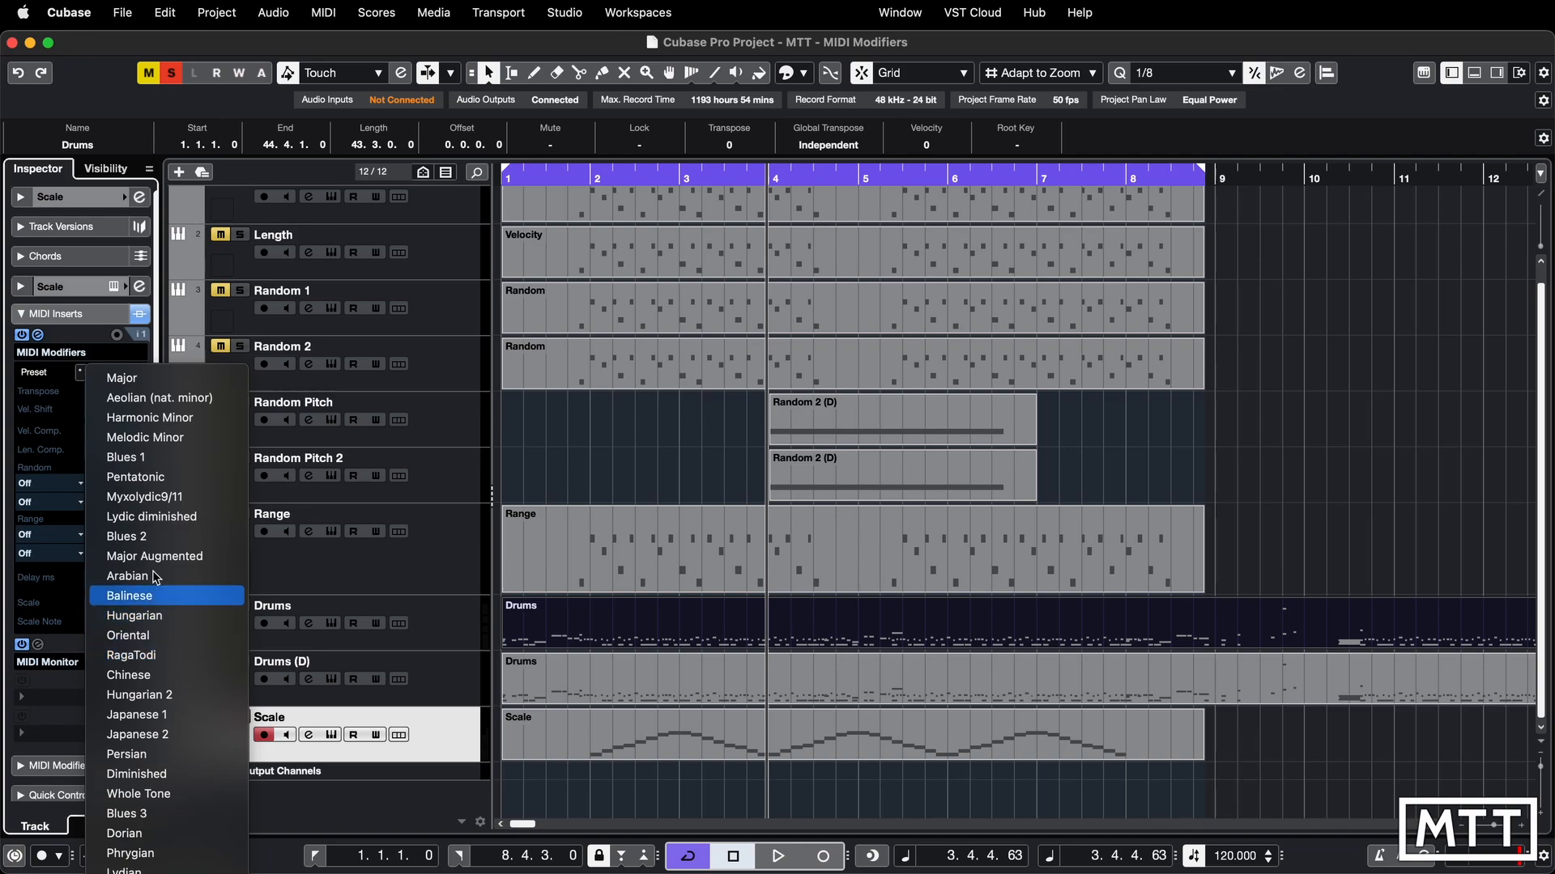
click(161, 417)
click(591, 181)
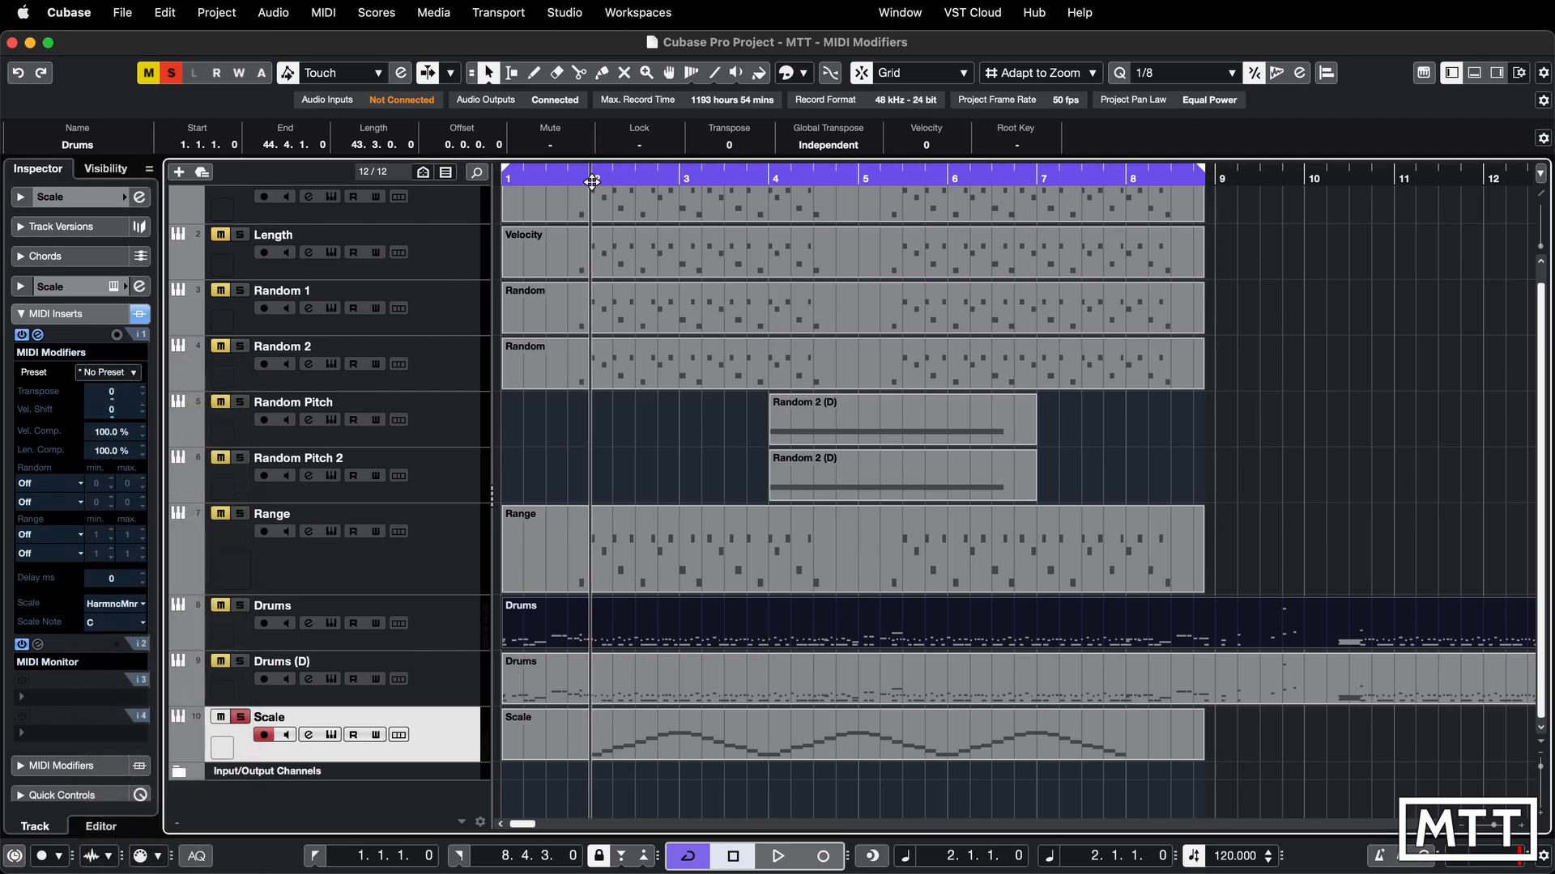
click(568, 179)
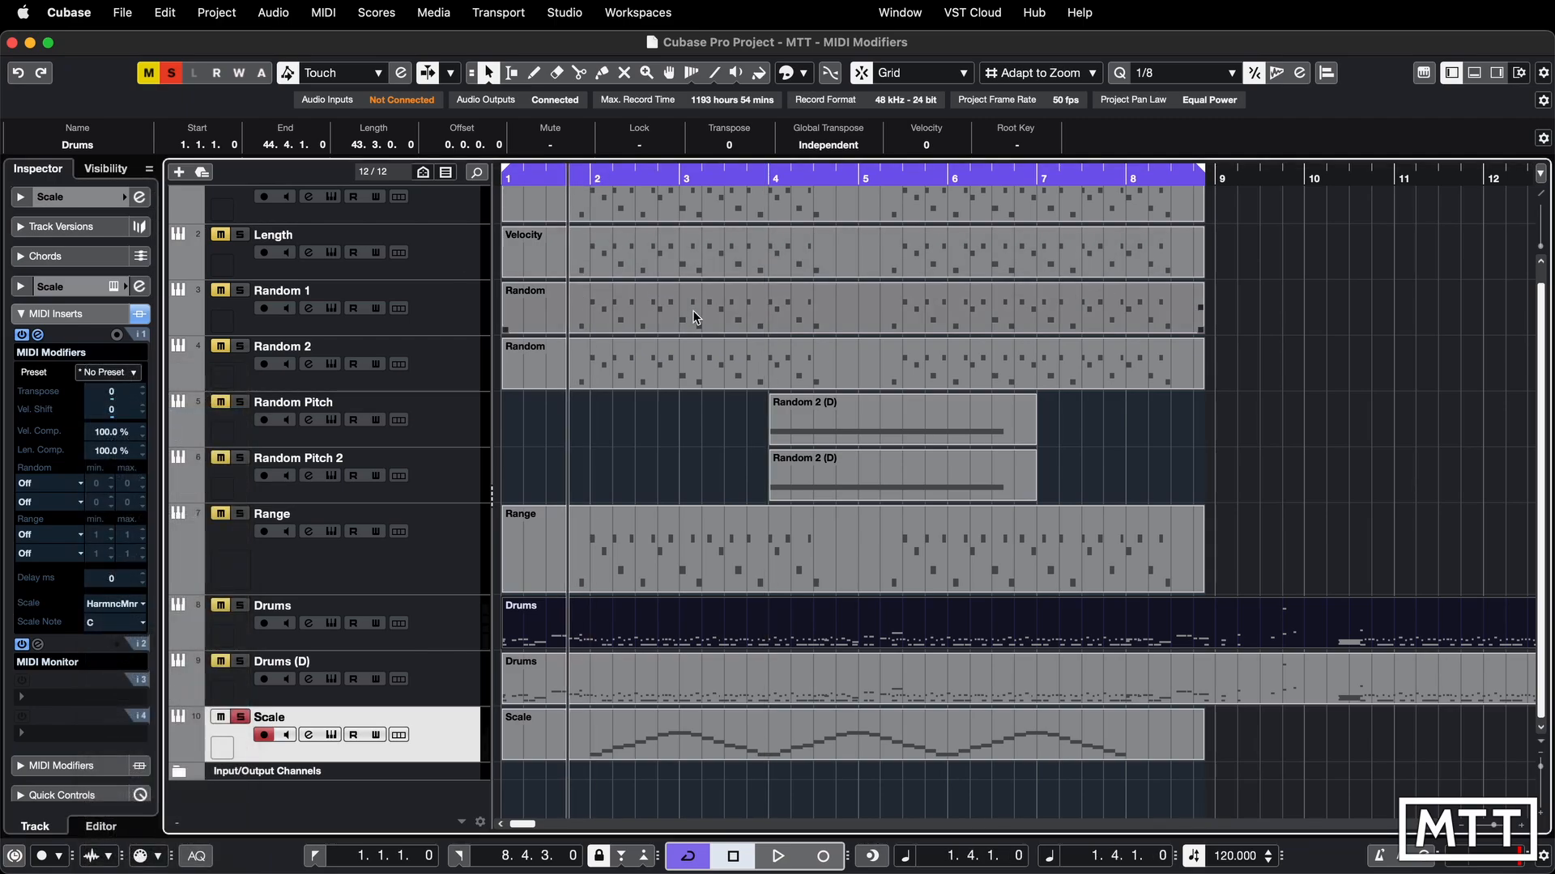
key(space)
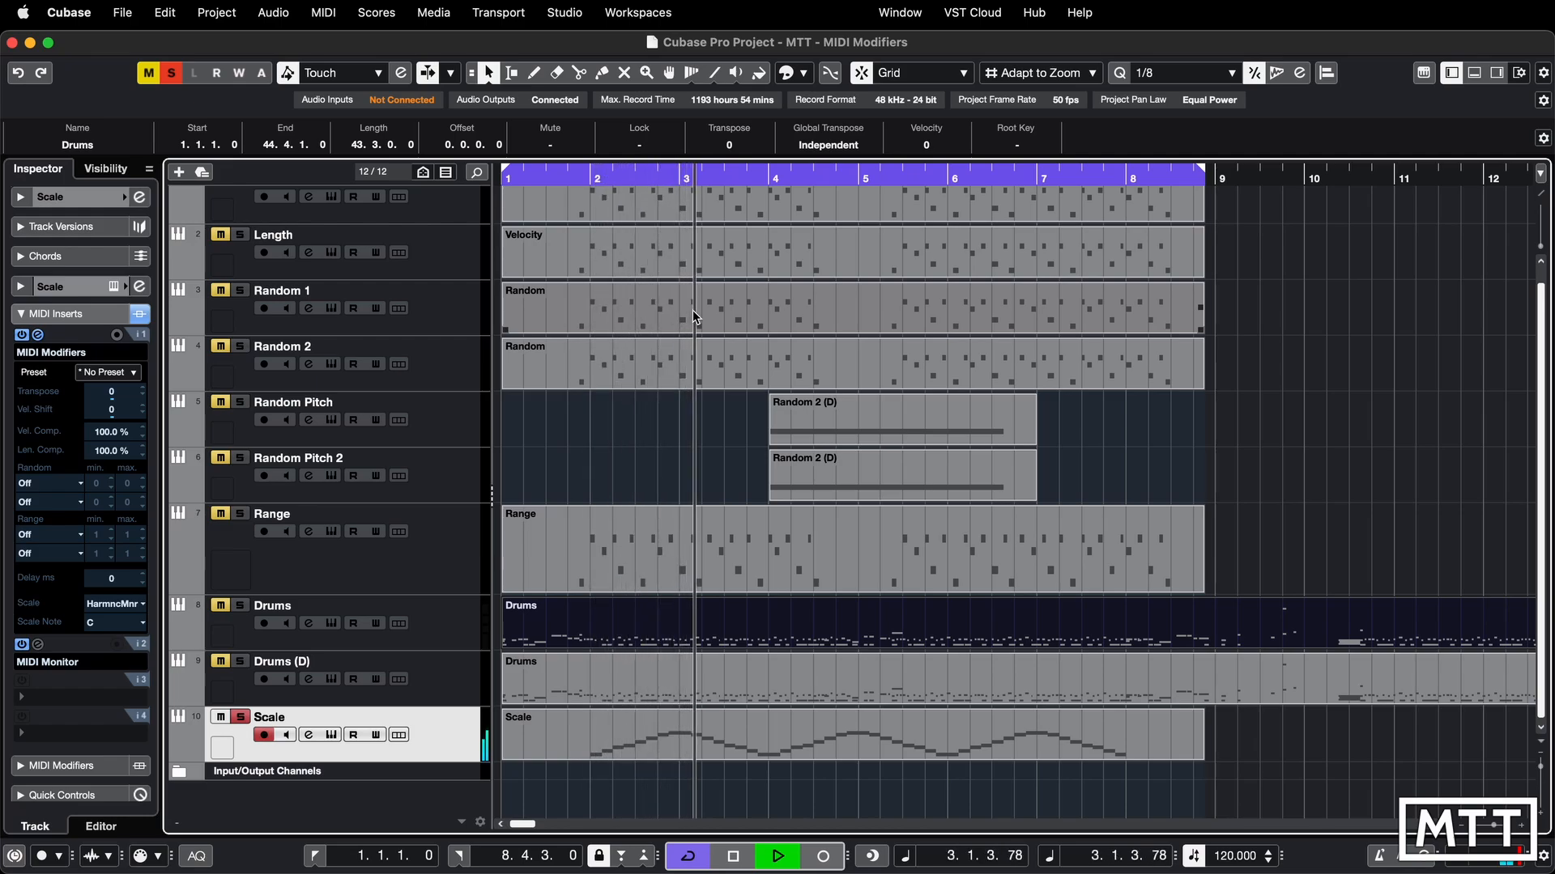
Set the Scale track's MIDI Modifiers Scale to Blues 1 and listen to it from bar 2.
click(118, 604)
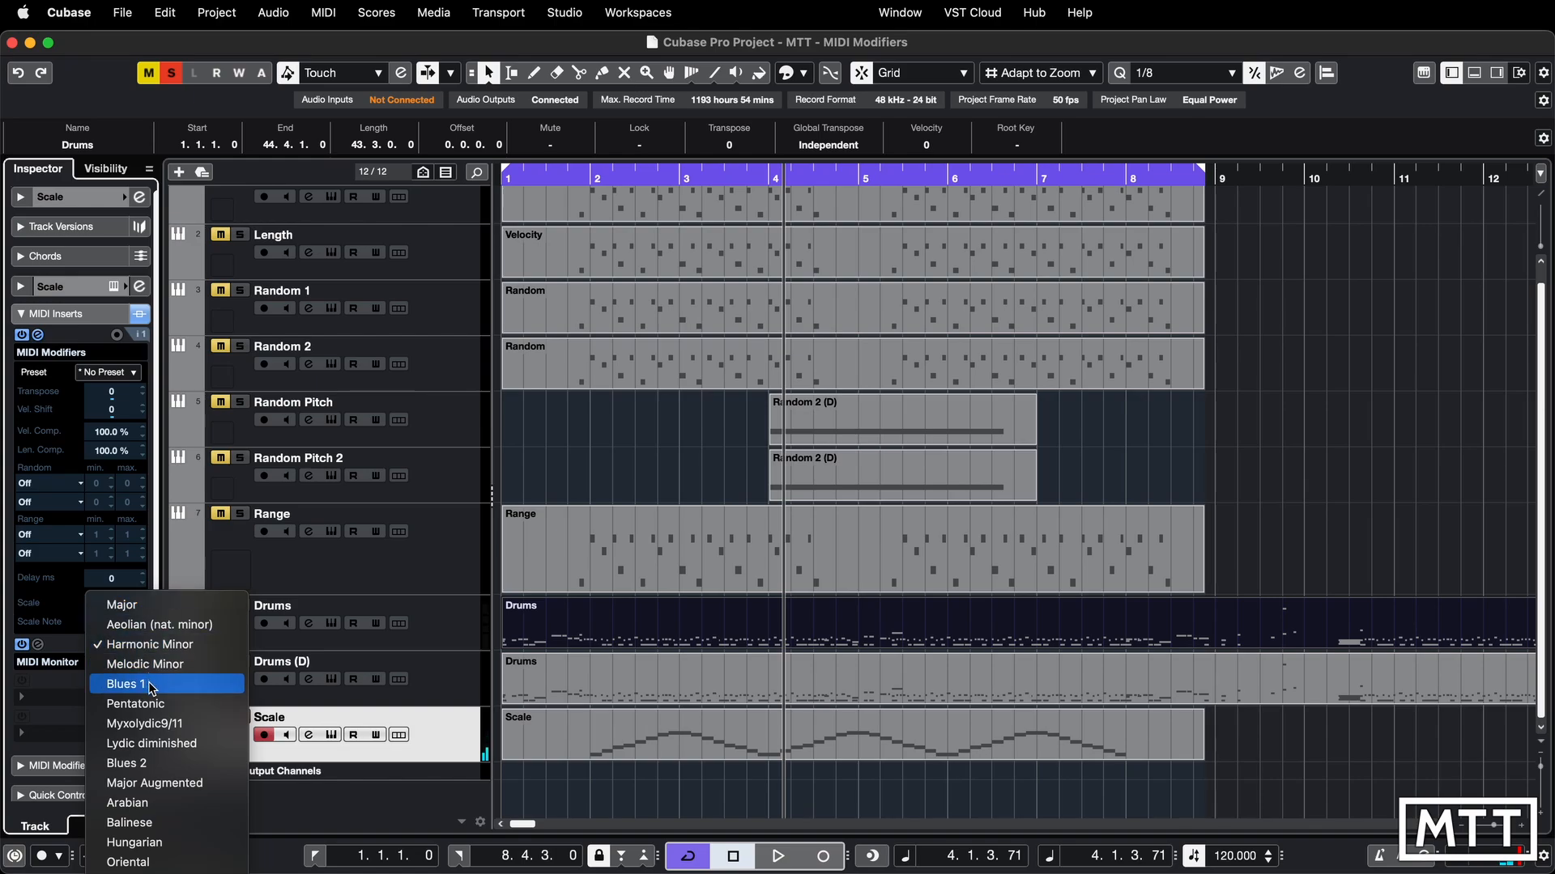
click(127, 684)
click(592, 174)
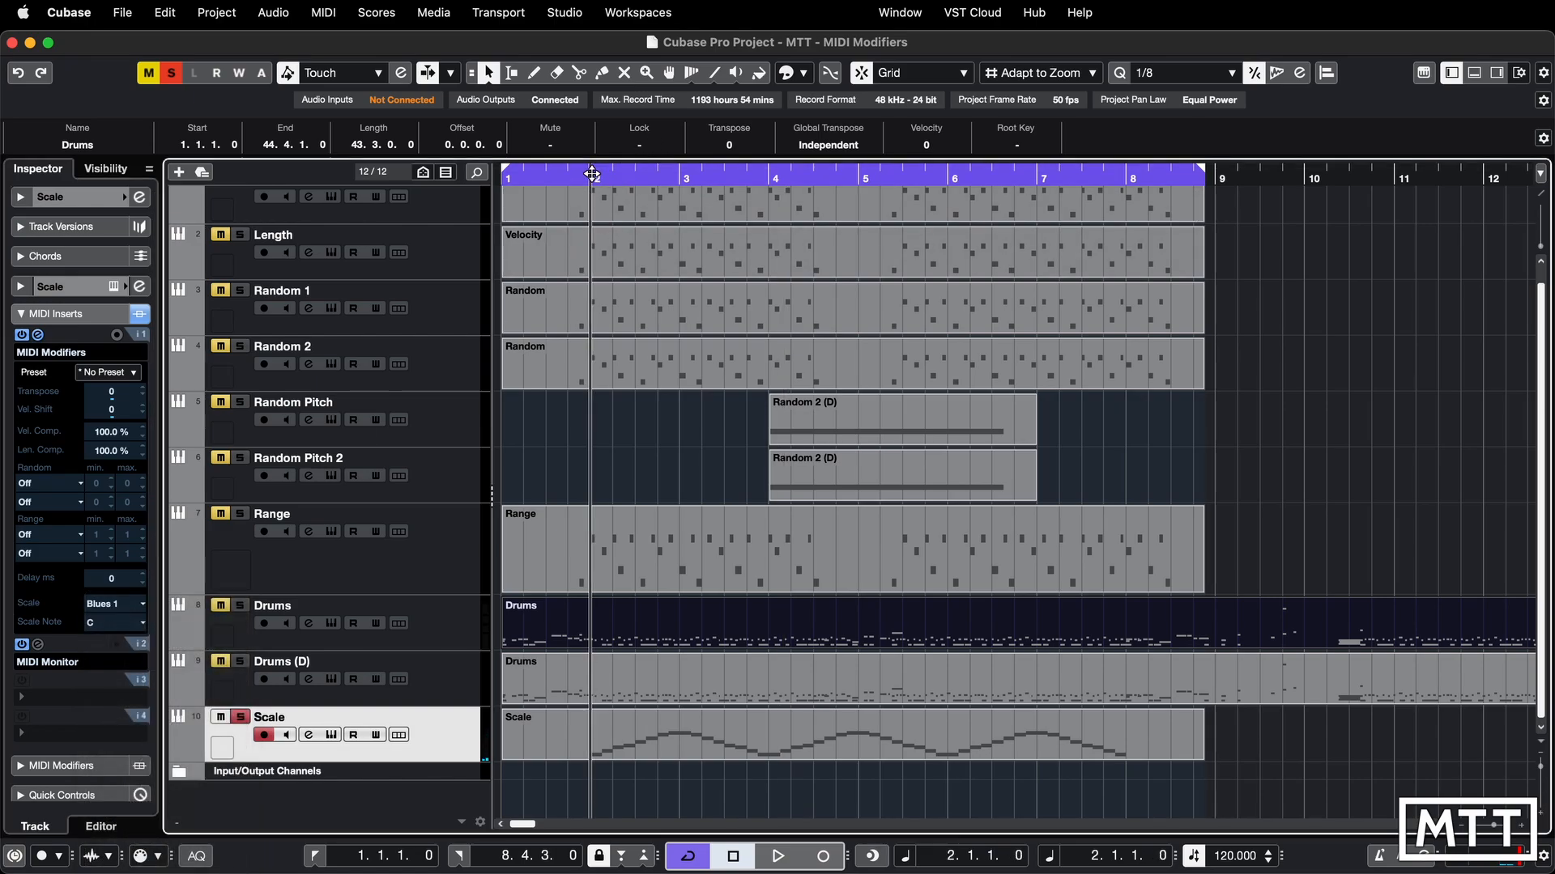
key(space)
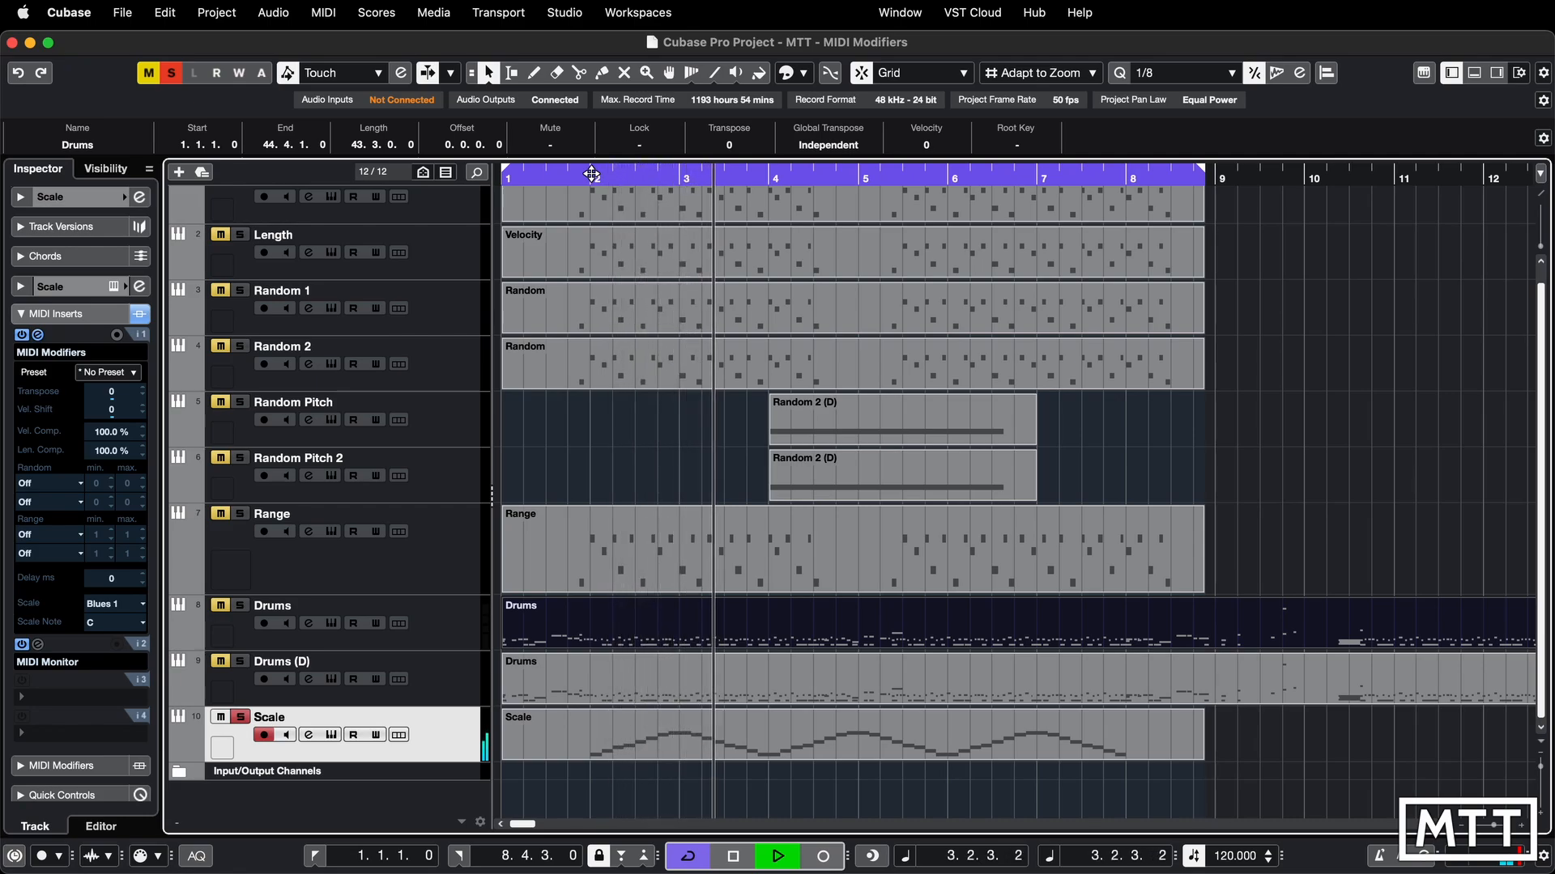
key(space)
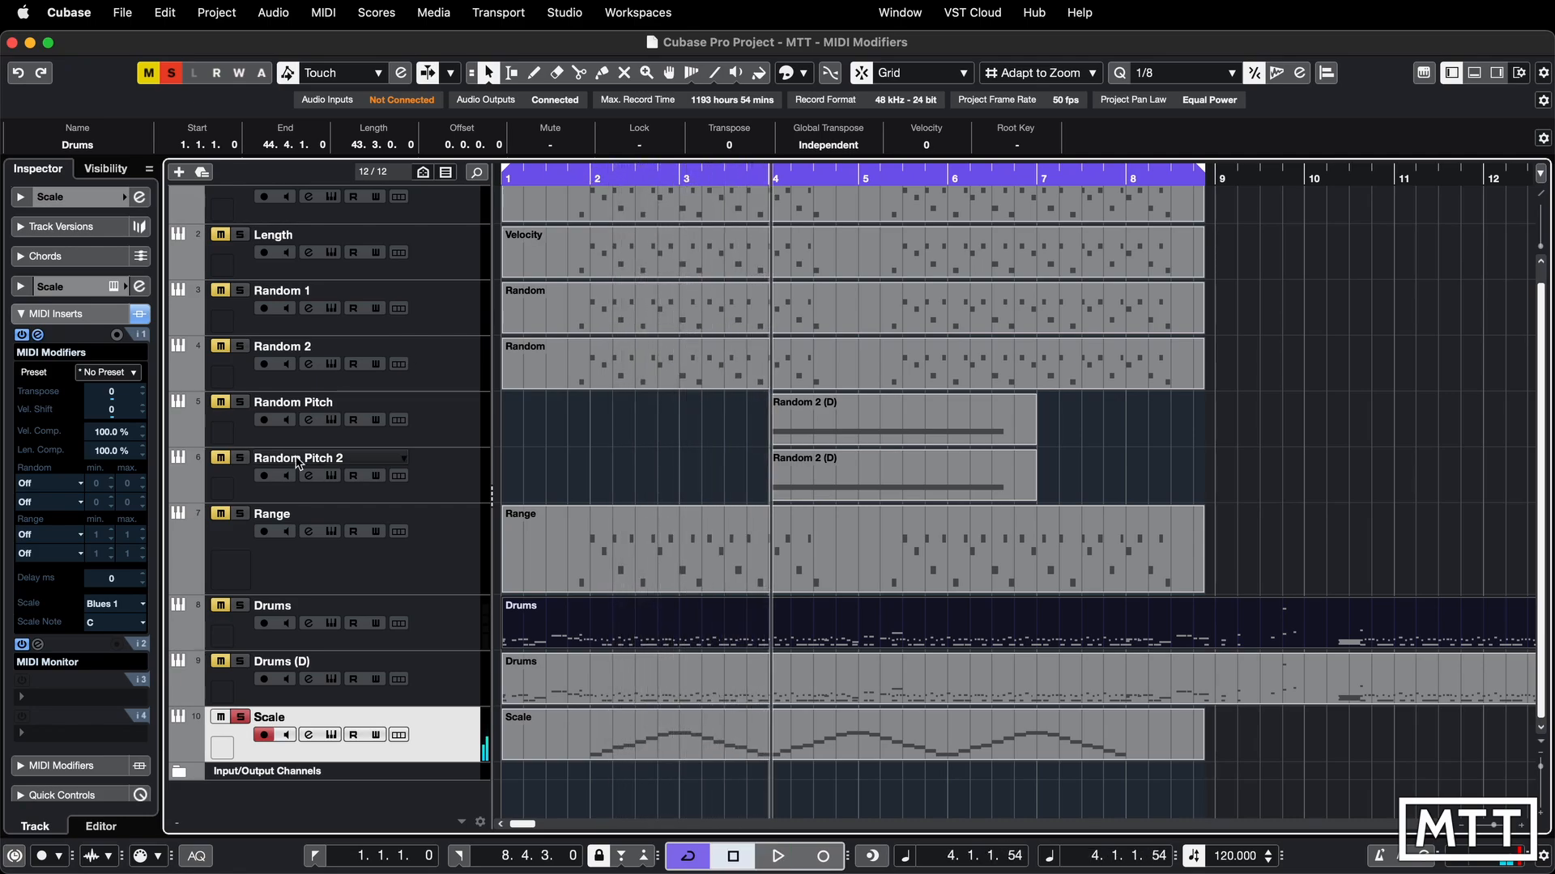
Set the Scale track's MIDI Modifiers Scale to Pentatonic and listen to it from bar 2.
click(104, 612)
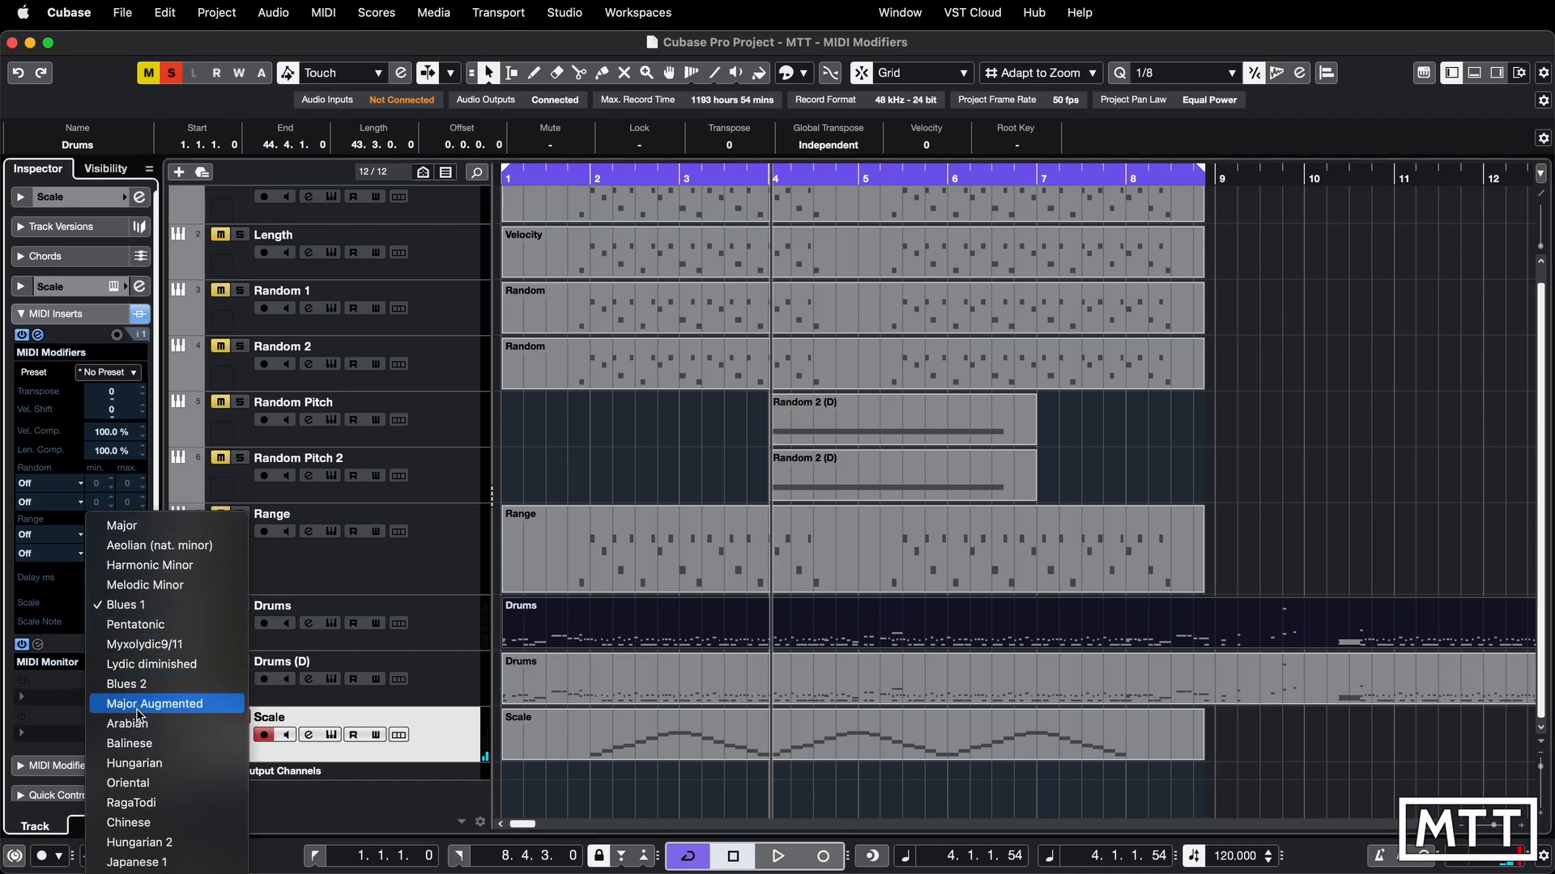
click(150, 630)
click(591, 178)
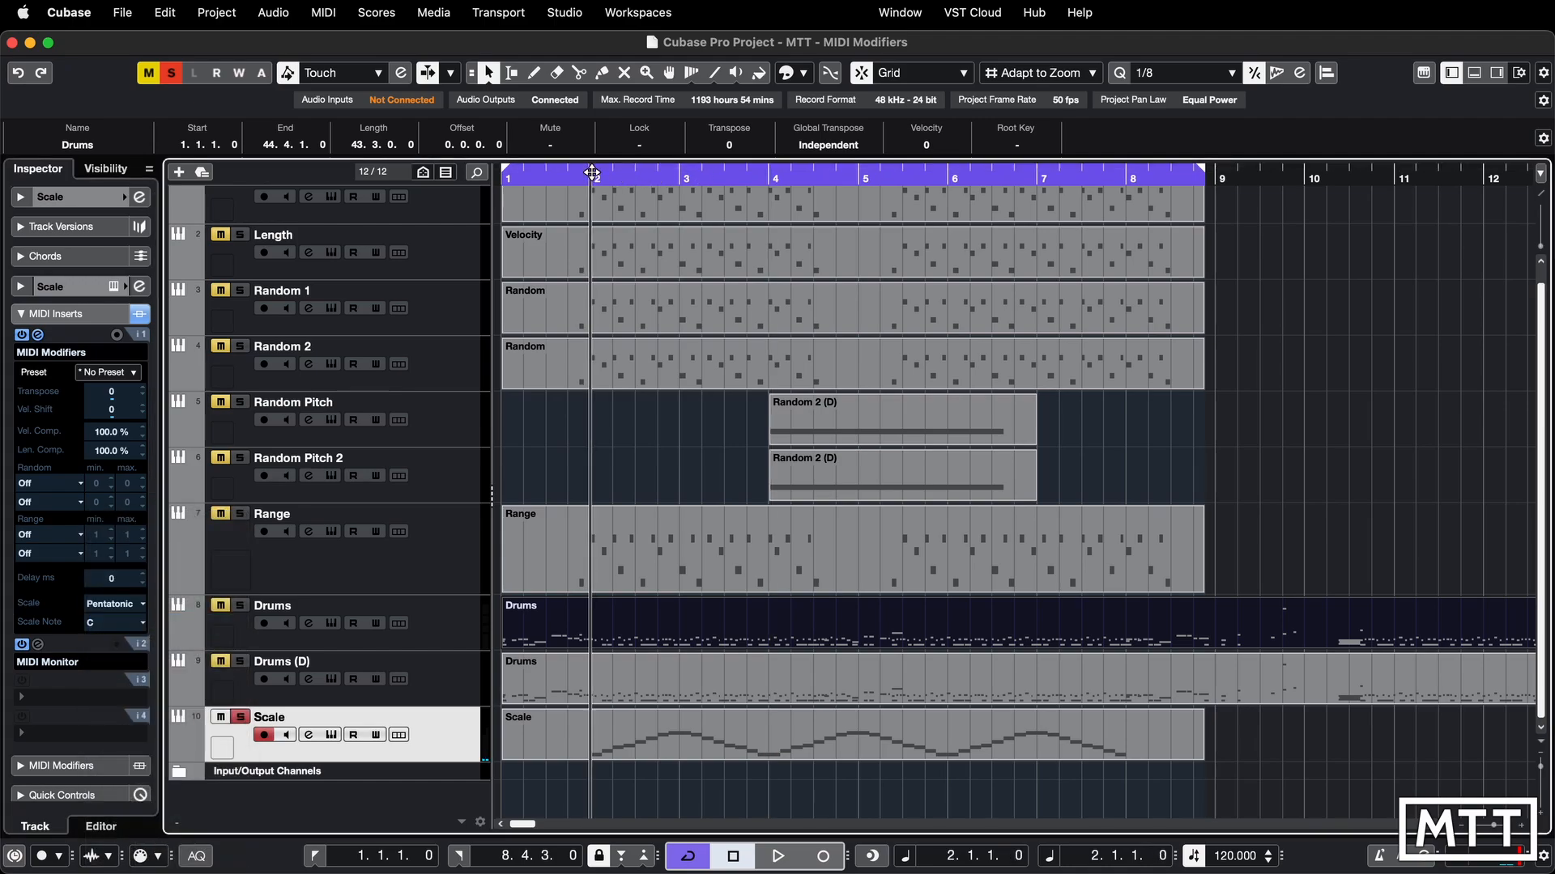
key(space)
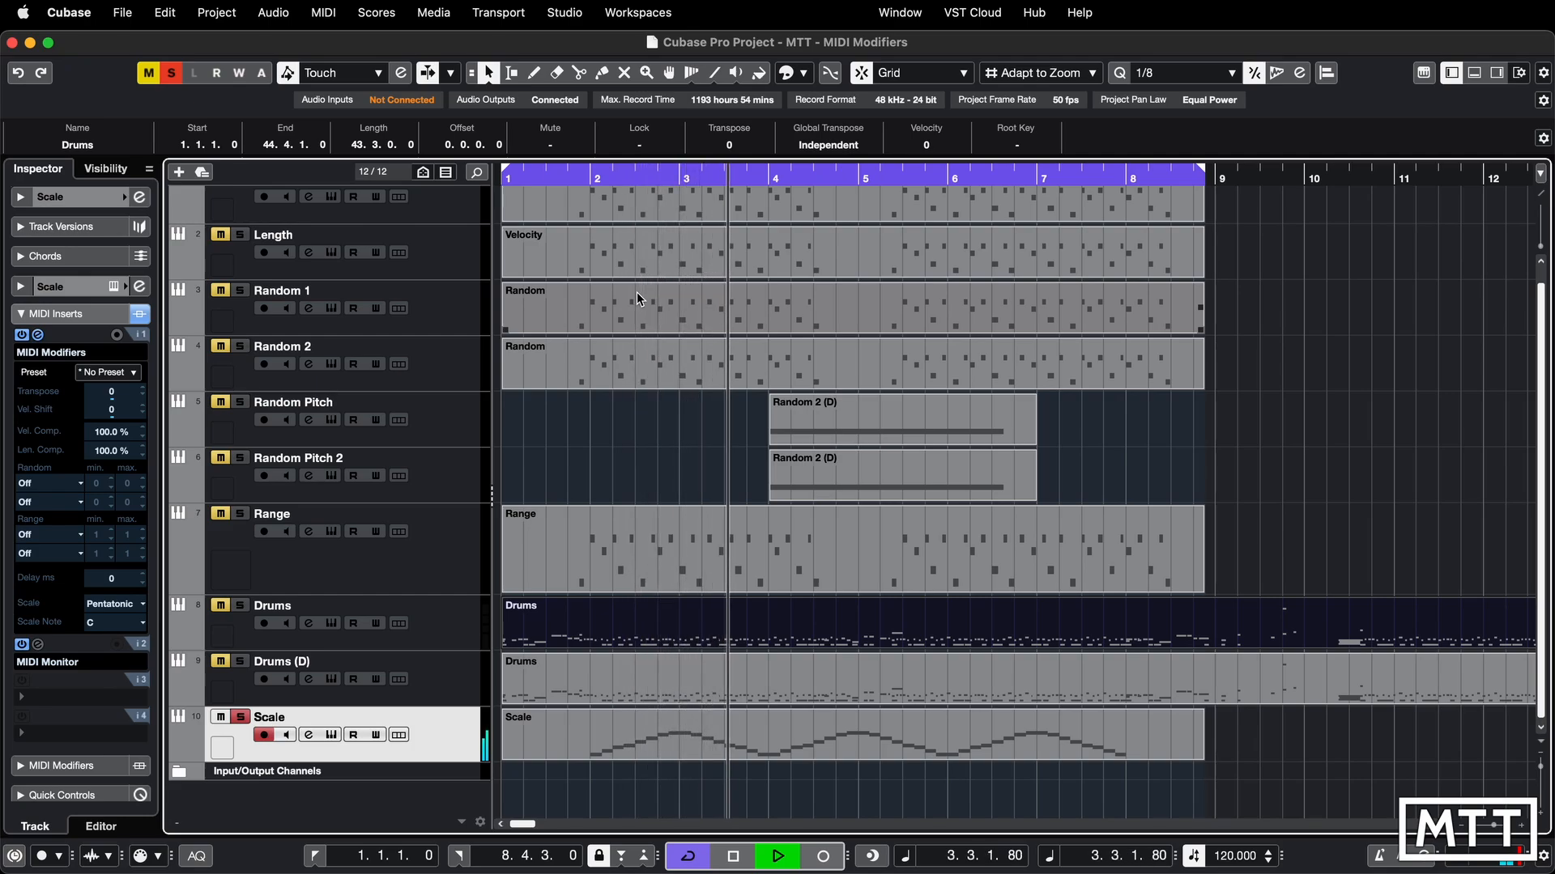
key(space)
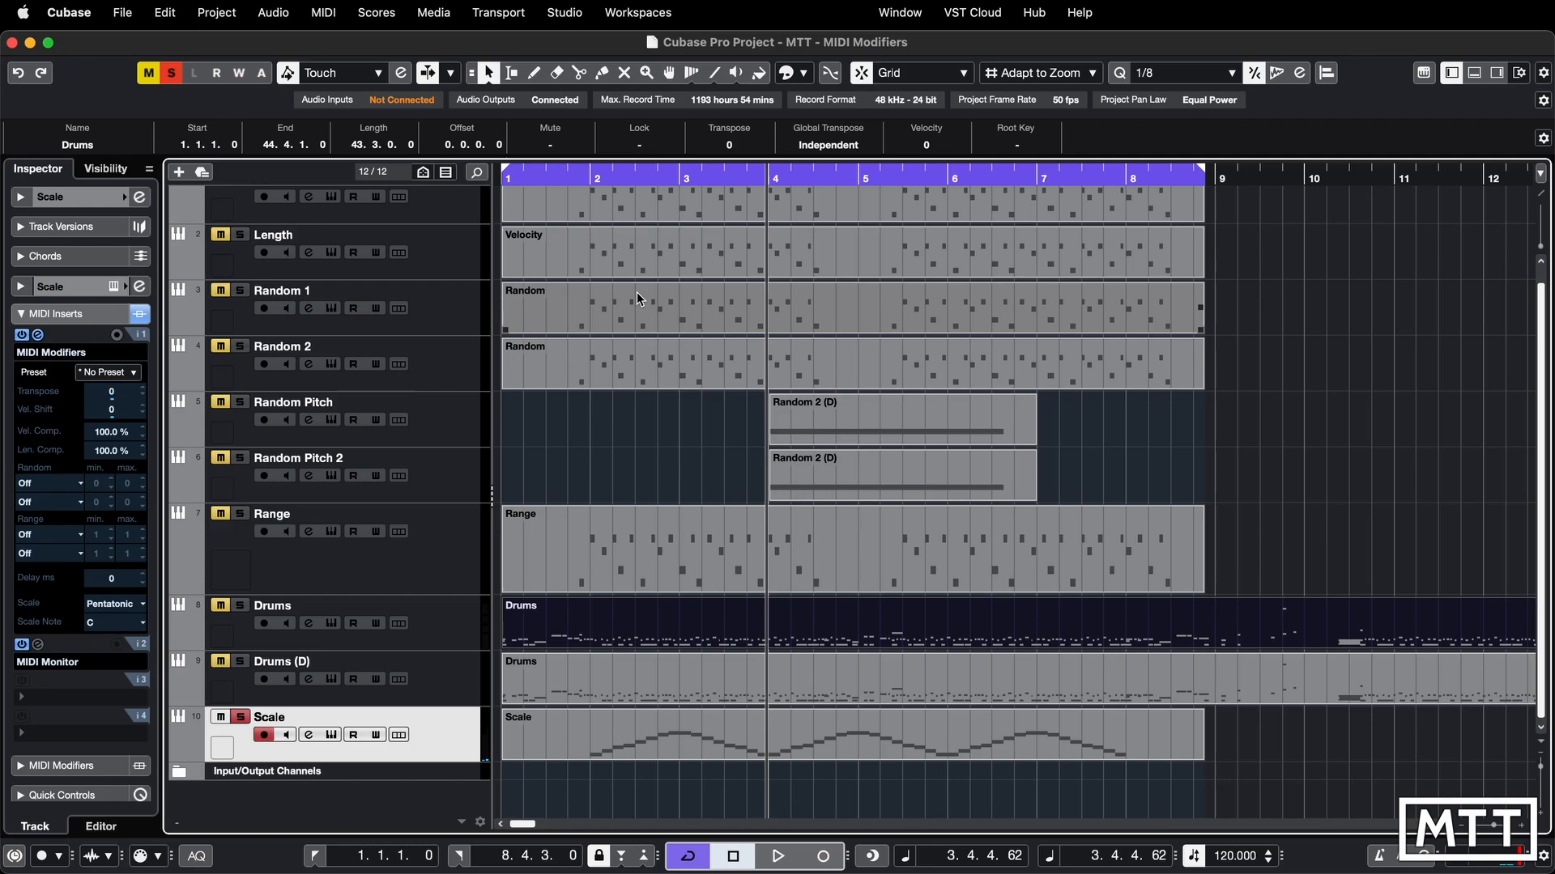
Return the Scale track's MIDI Modifiers Scale to Harmonic Minor and move the playback position to bar 2.
click(117, 605)
scroll(144, 747, down, 6)
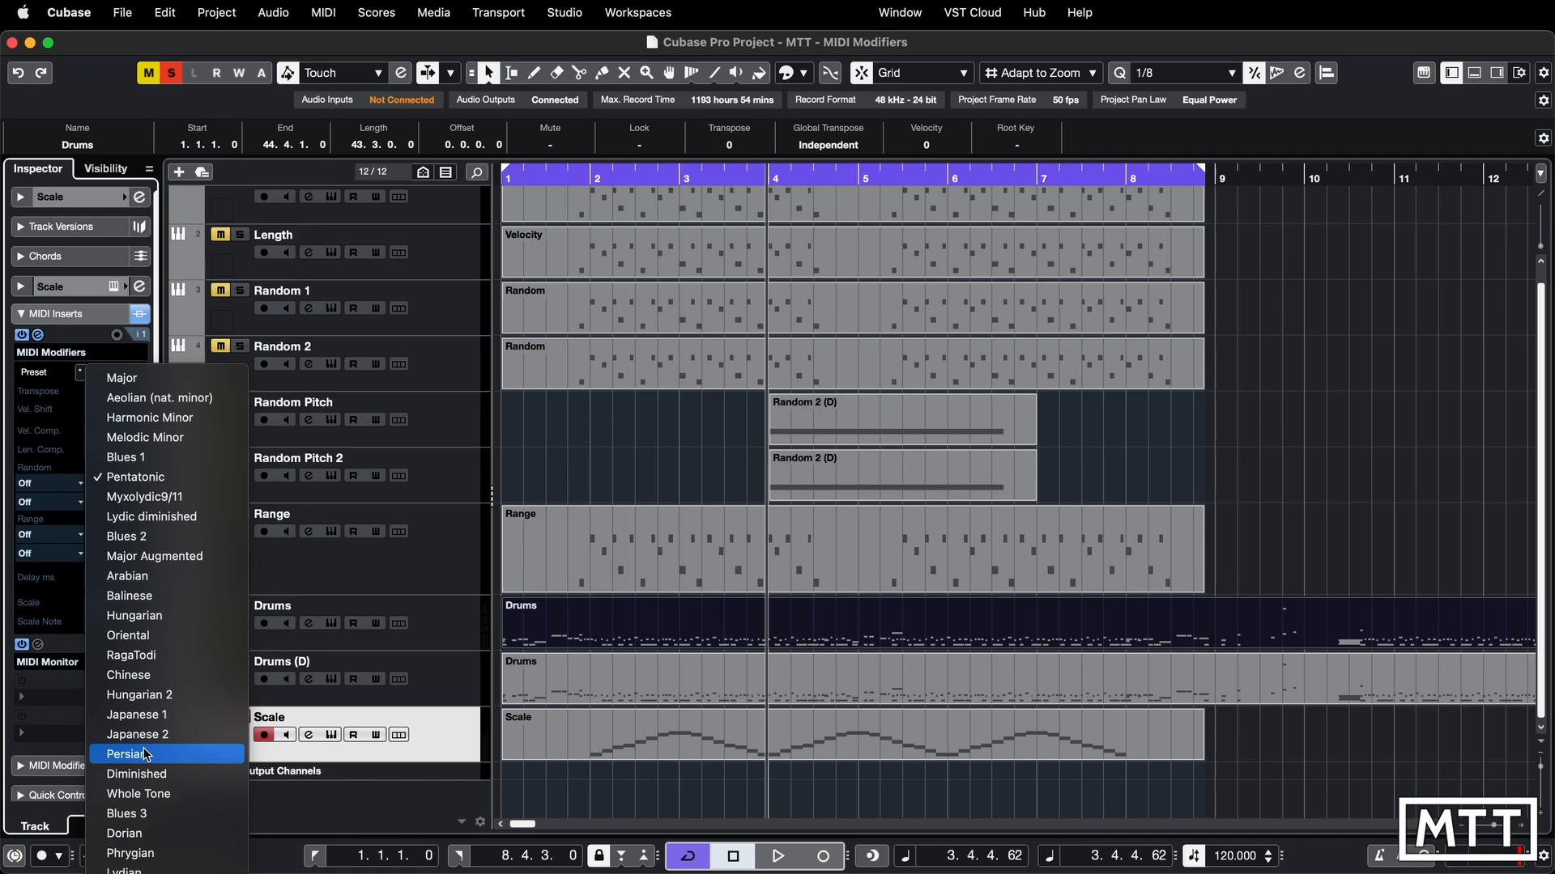
click(156, 419)
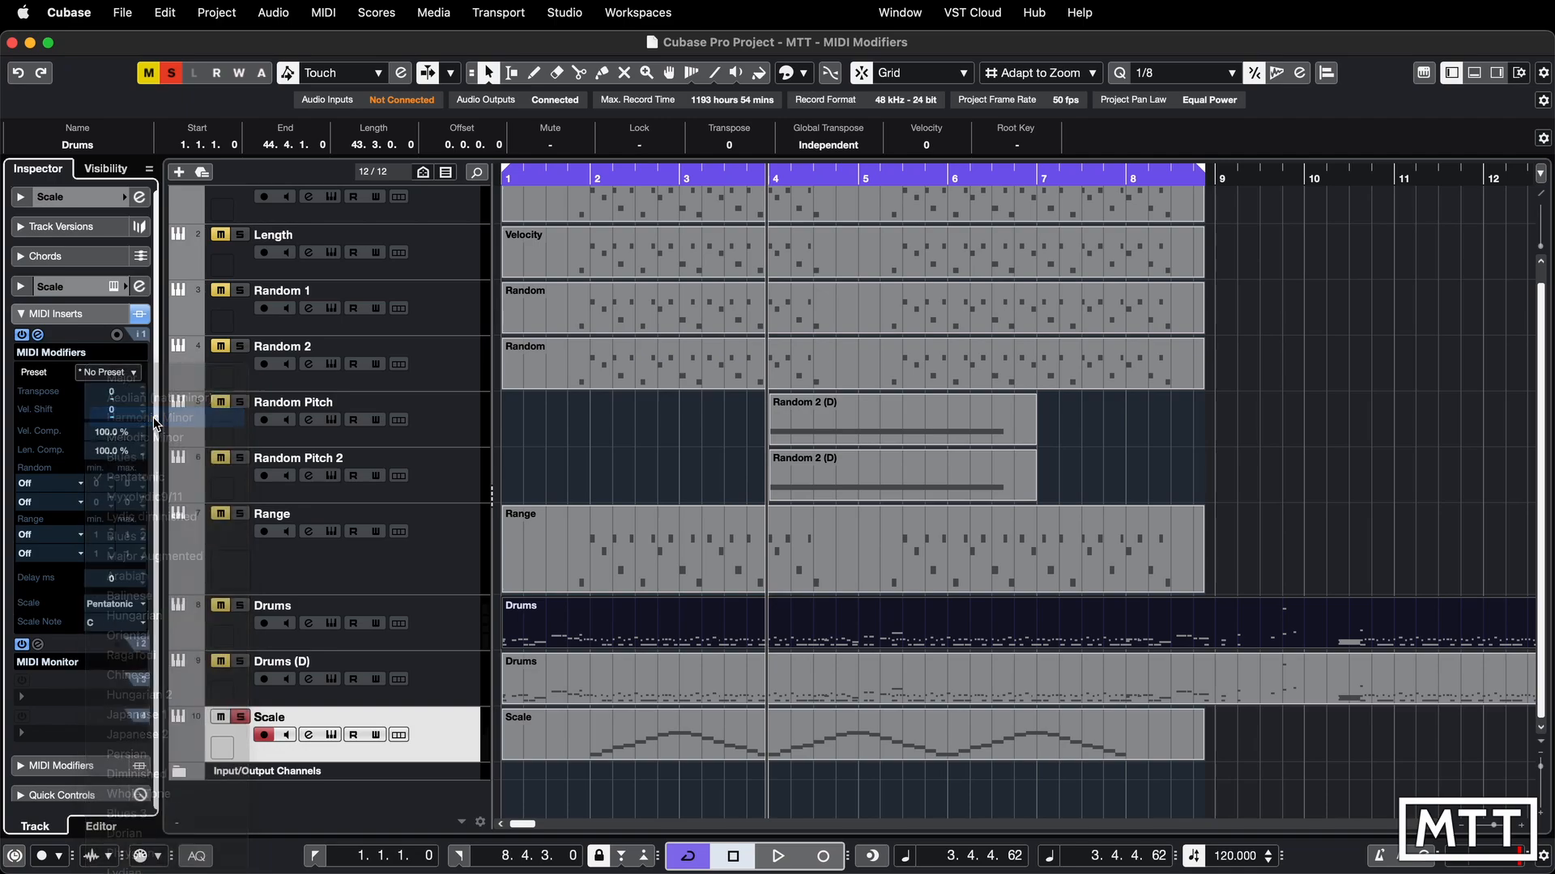
click(592, 179)
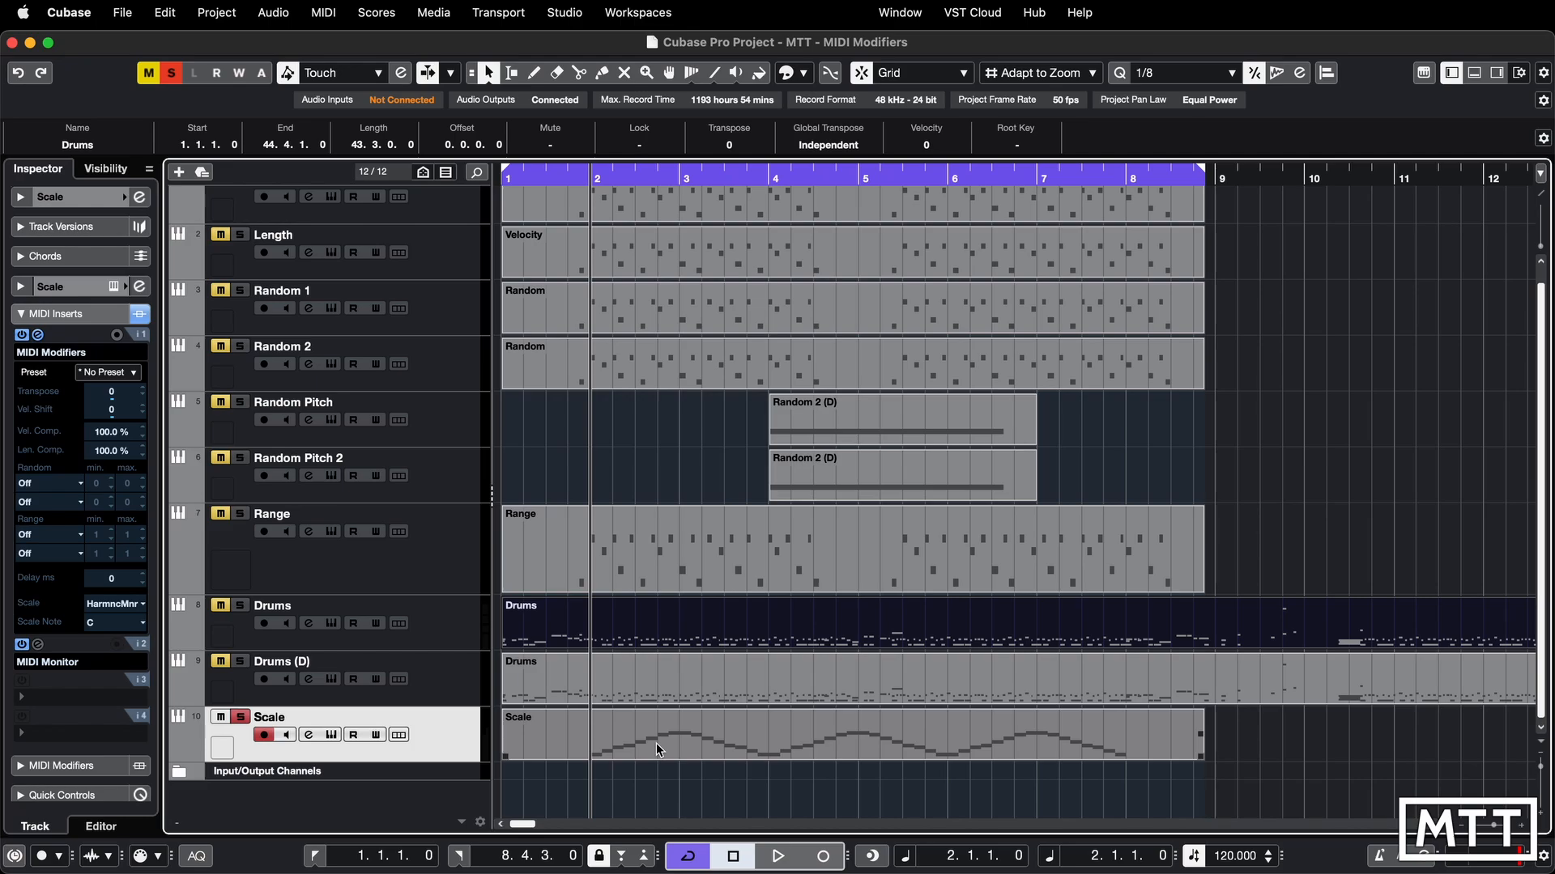
Set the MIDI Modifiers Scale Note to D and listen to the Scale track from bar 2.
click(142, 624)
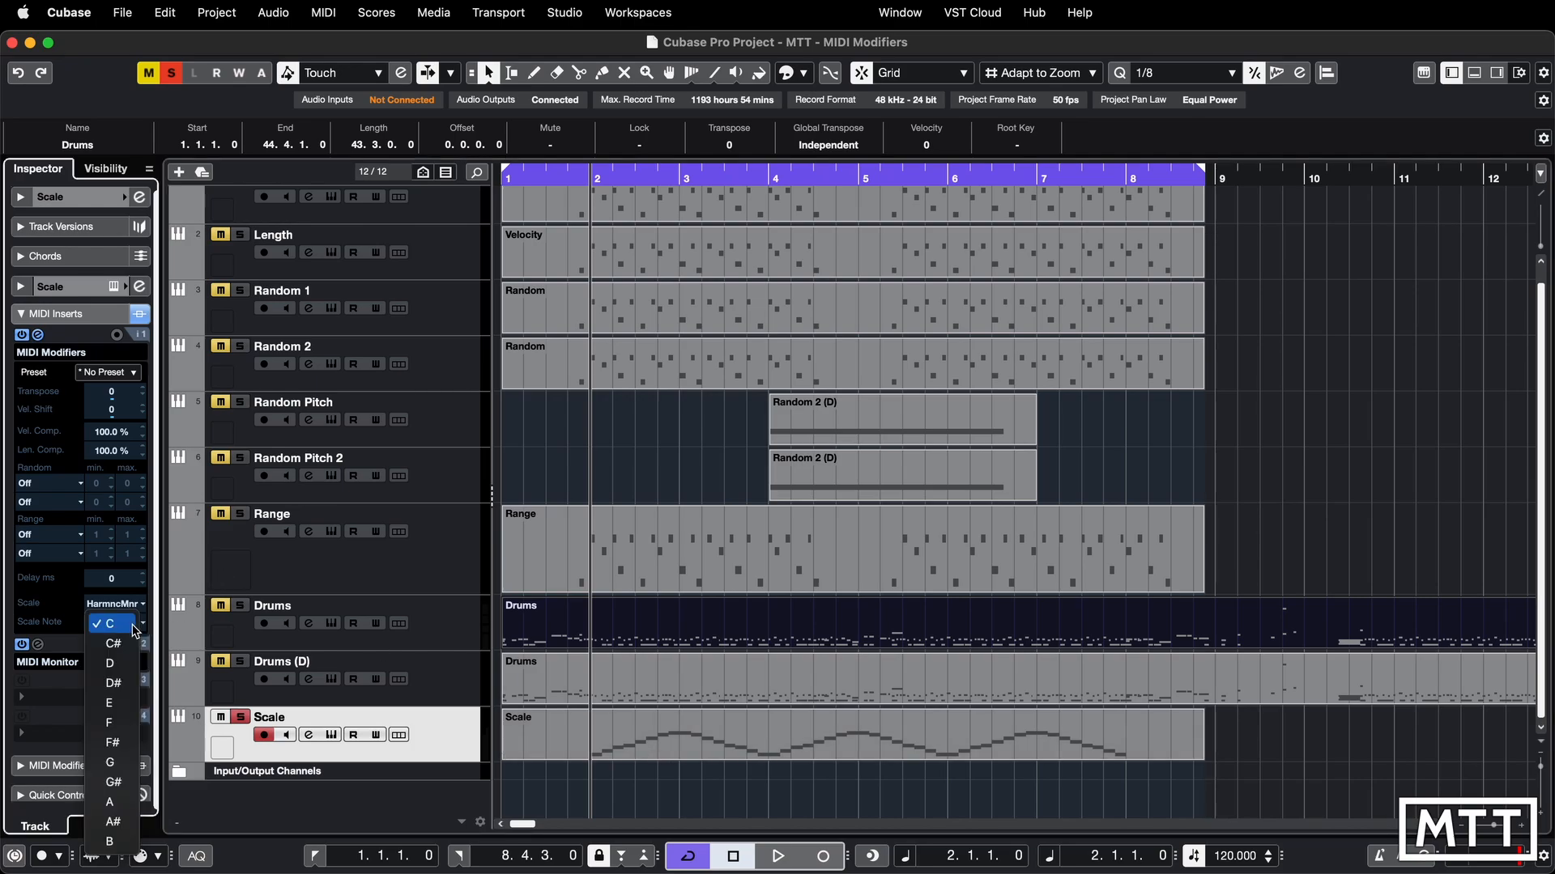
click(110, 663)
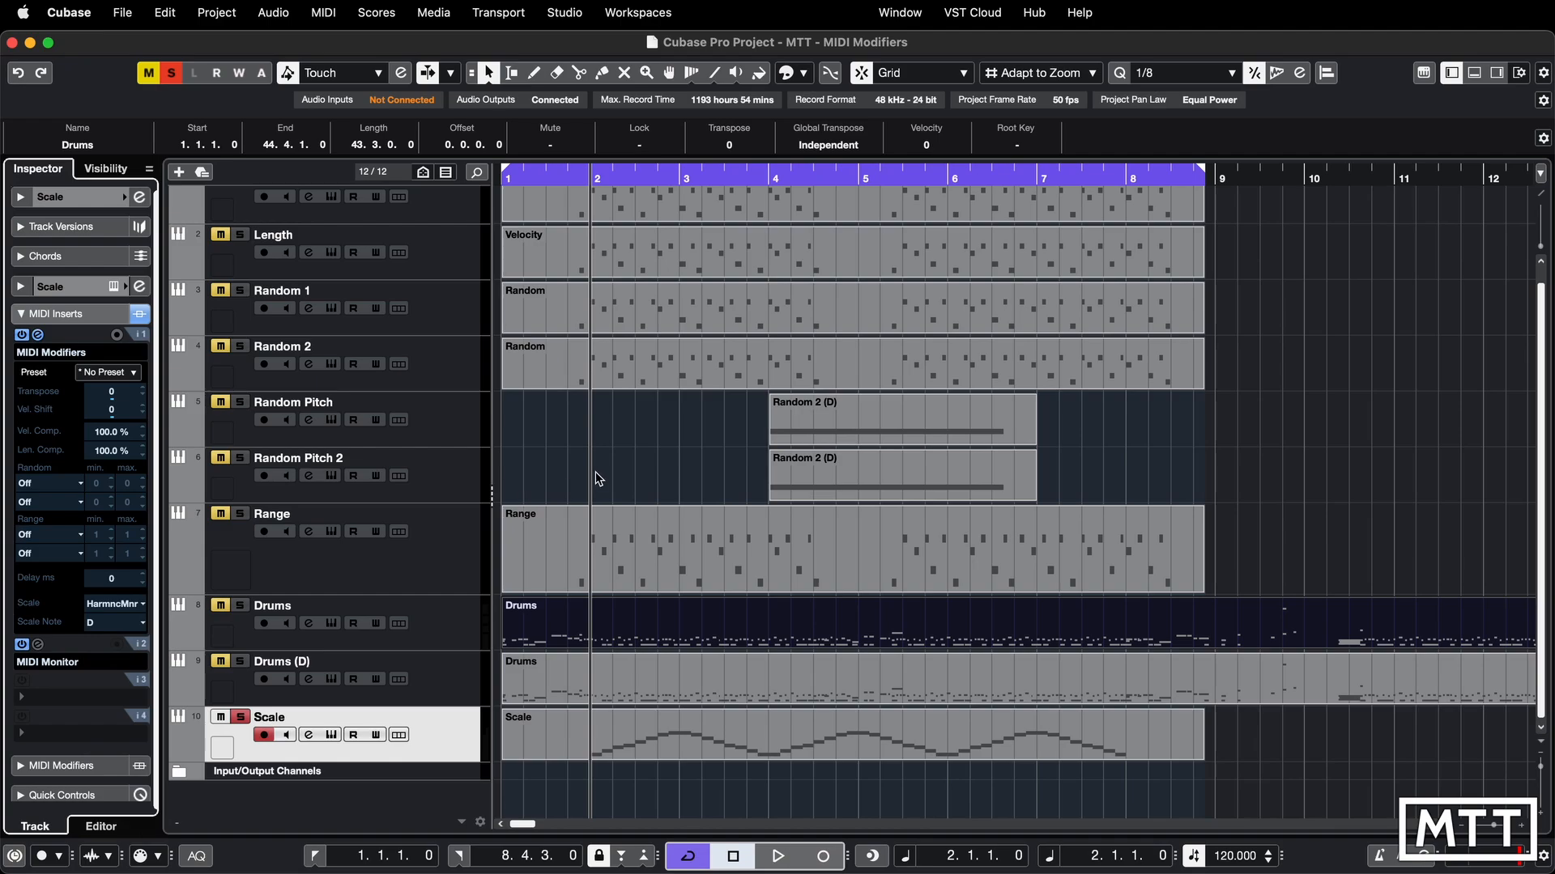
key(space)
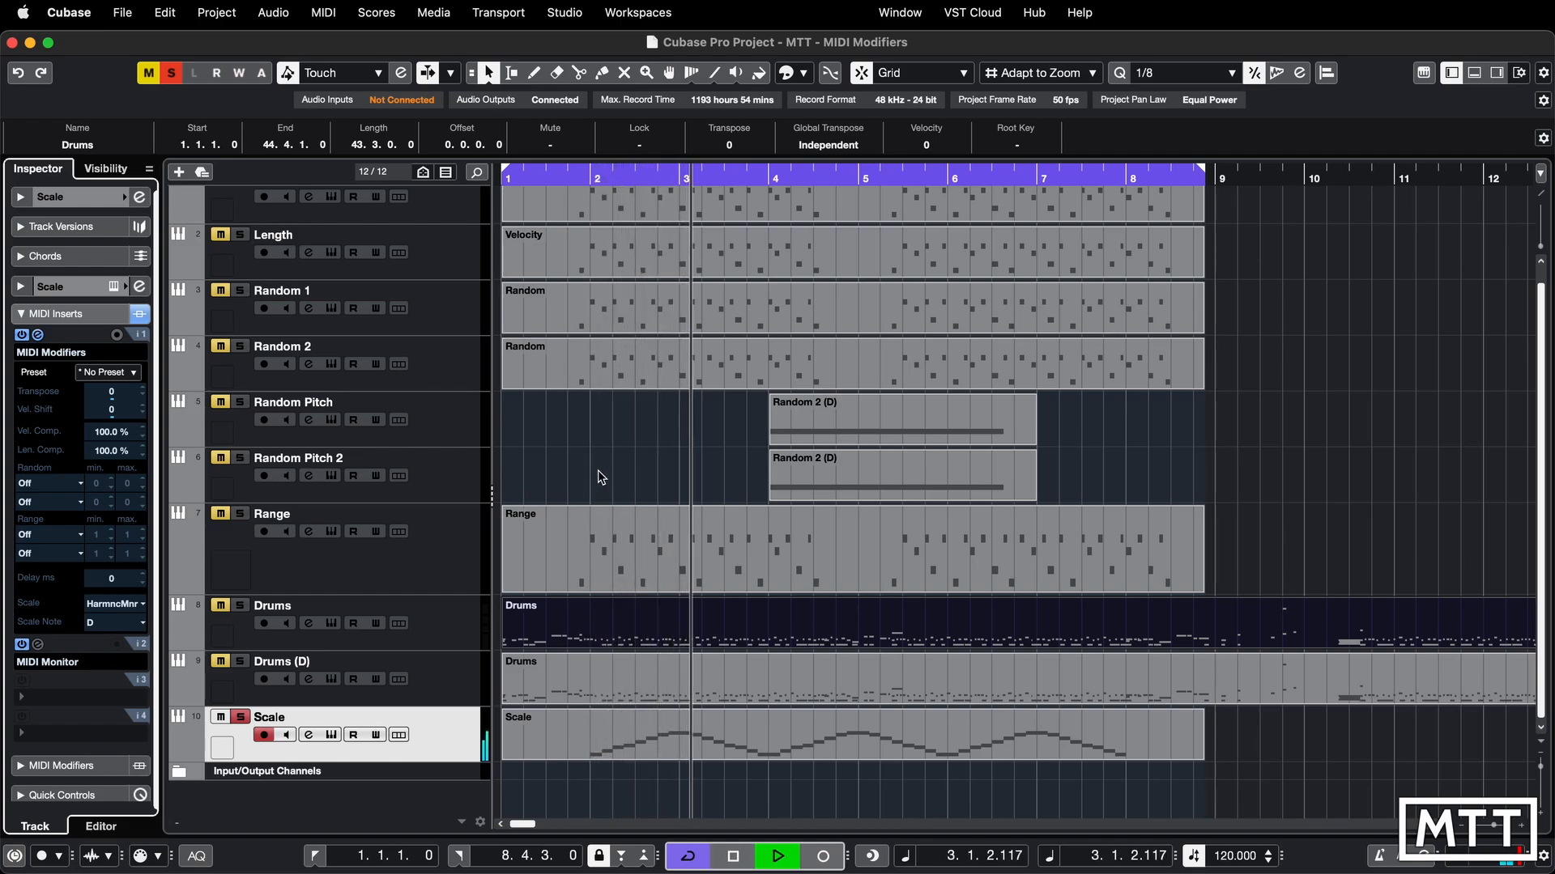
key(space)
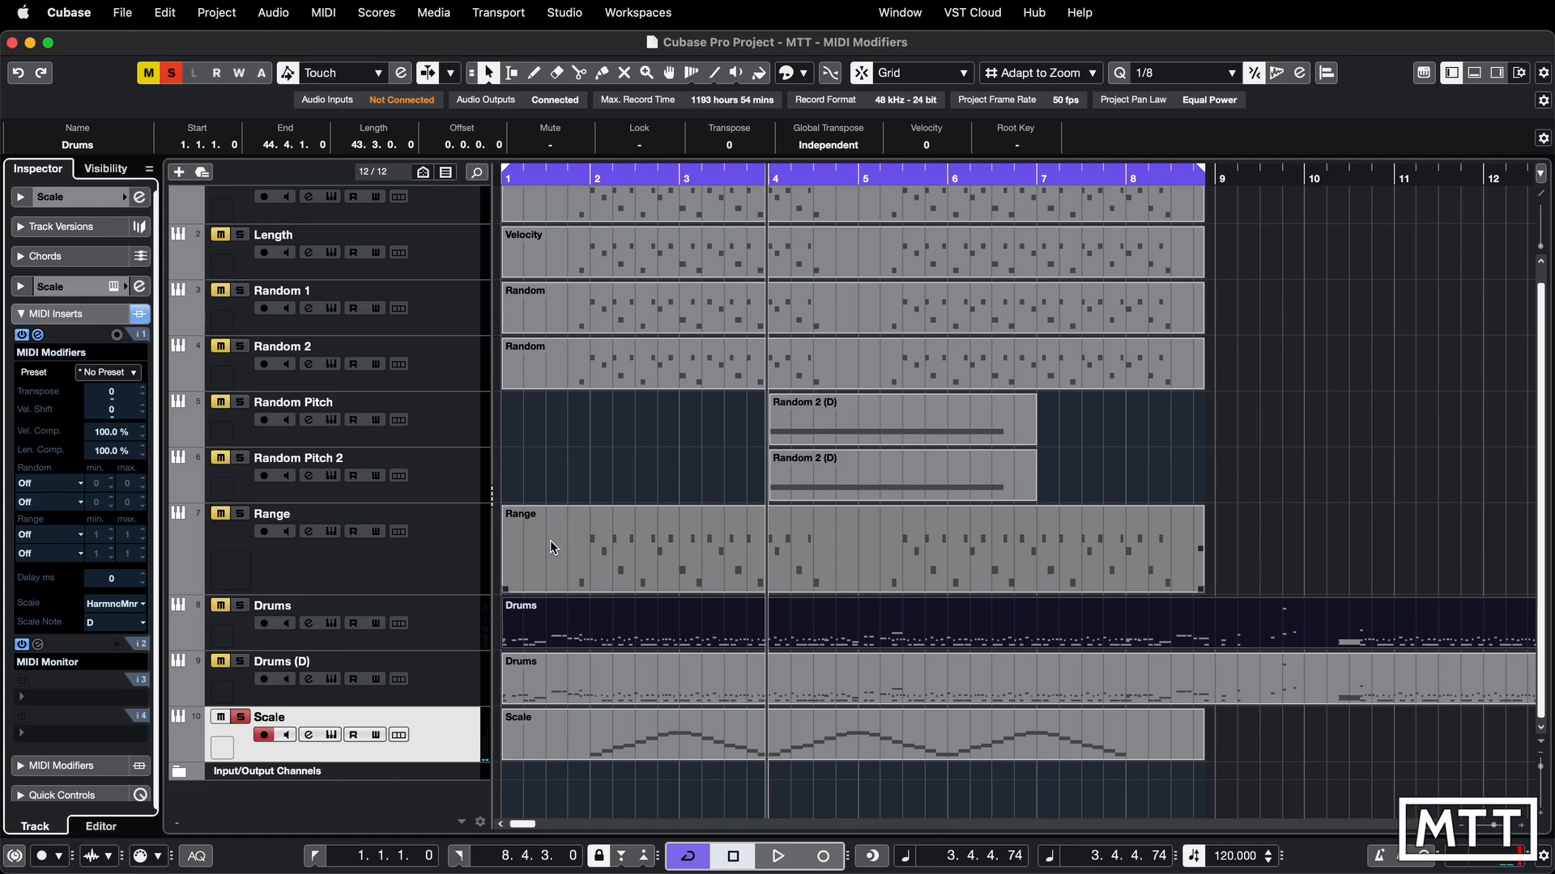
click(113, 622)
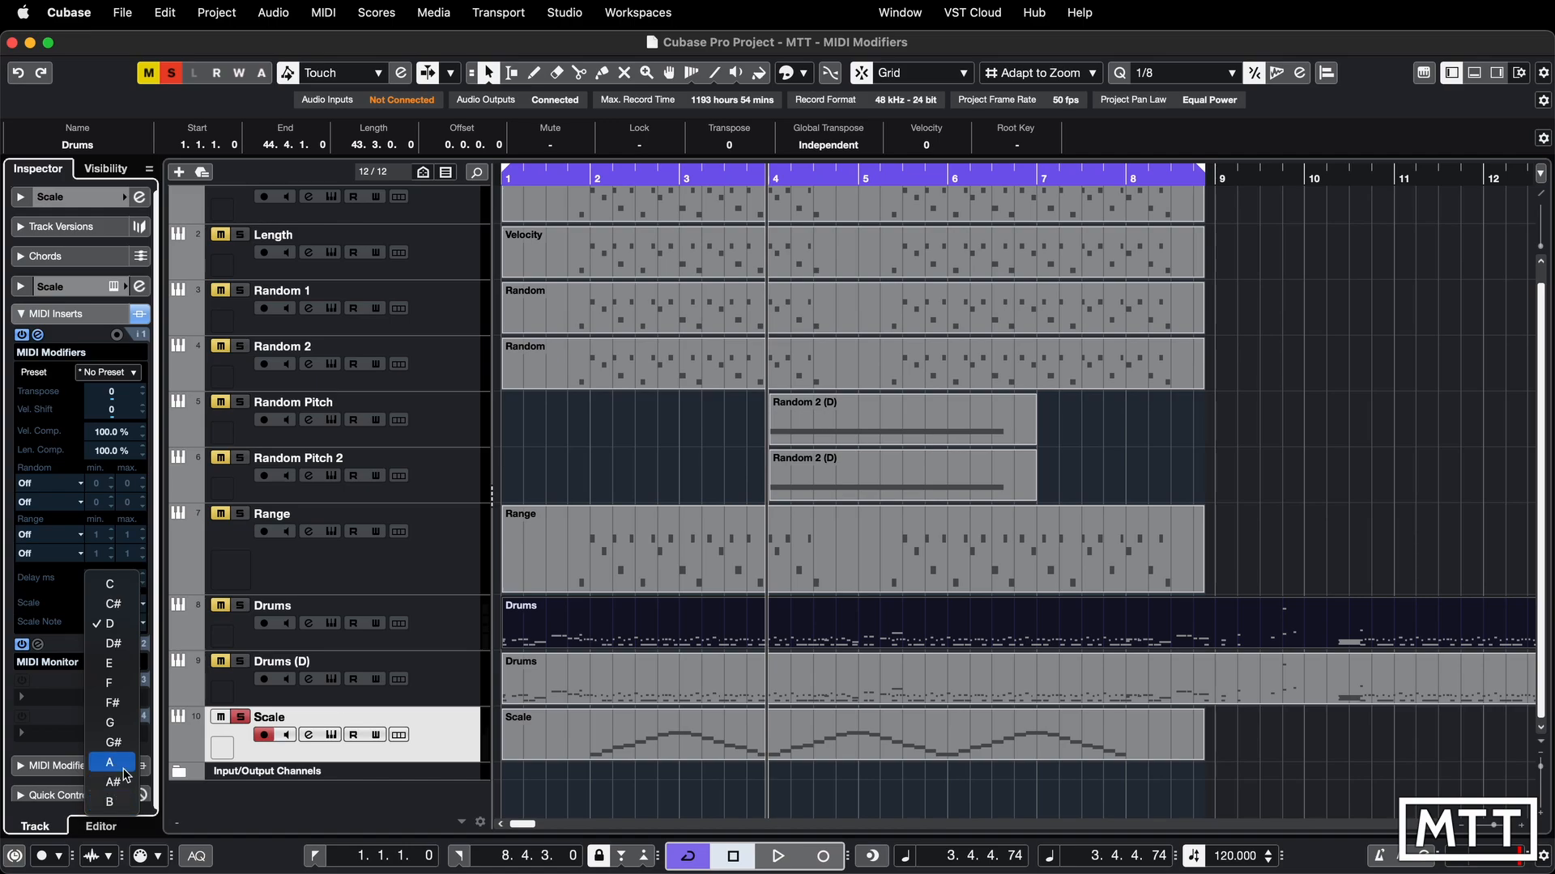
click(54, 600)
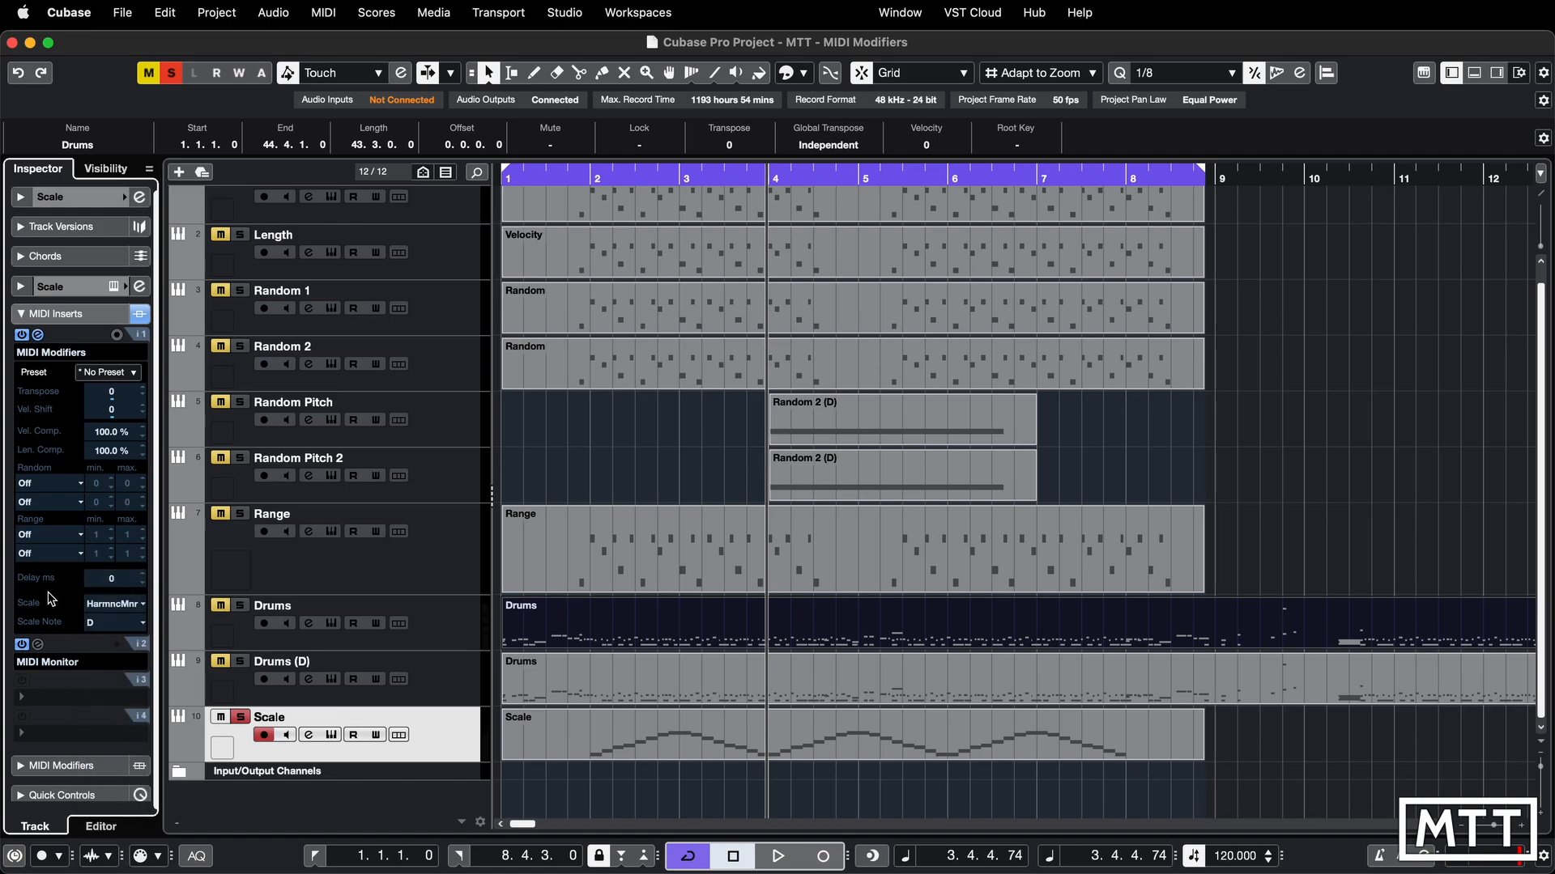
Open the Scale part in the lower-zone editor, inspect the Scale Assistant settings, and close the editor.
click(580, 746)
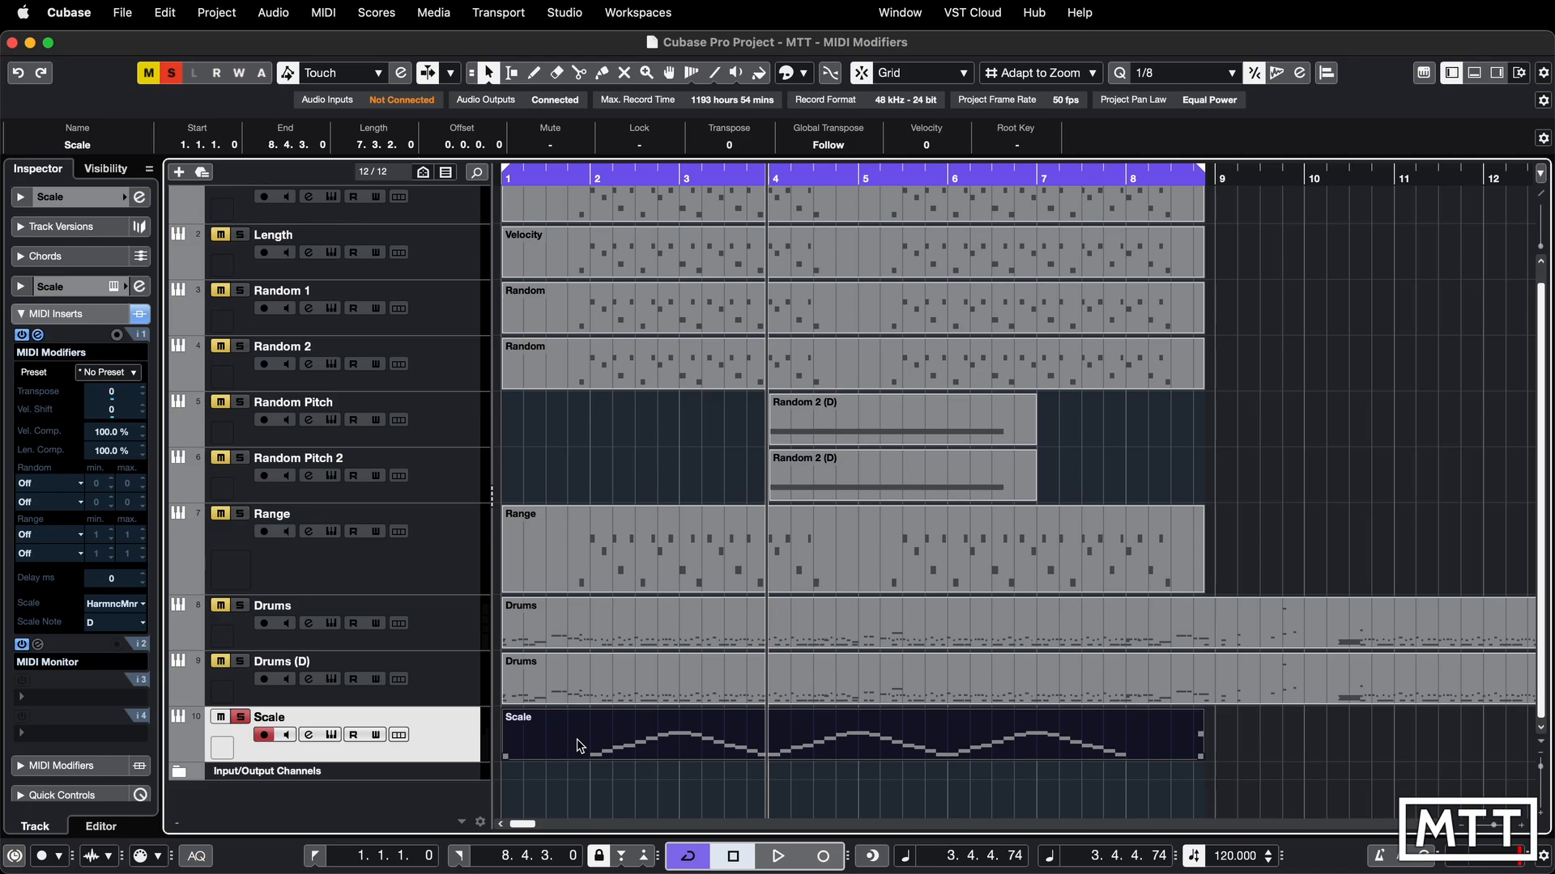
double_click(579, 746)
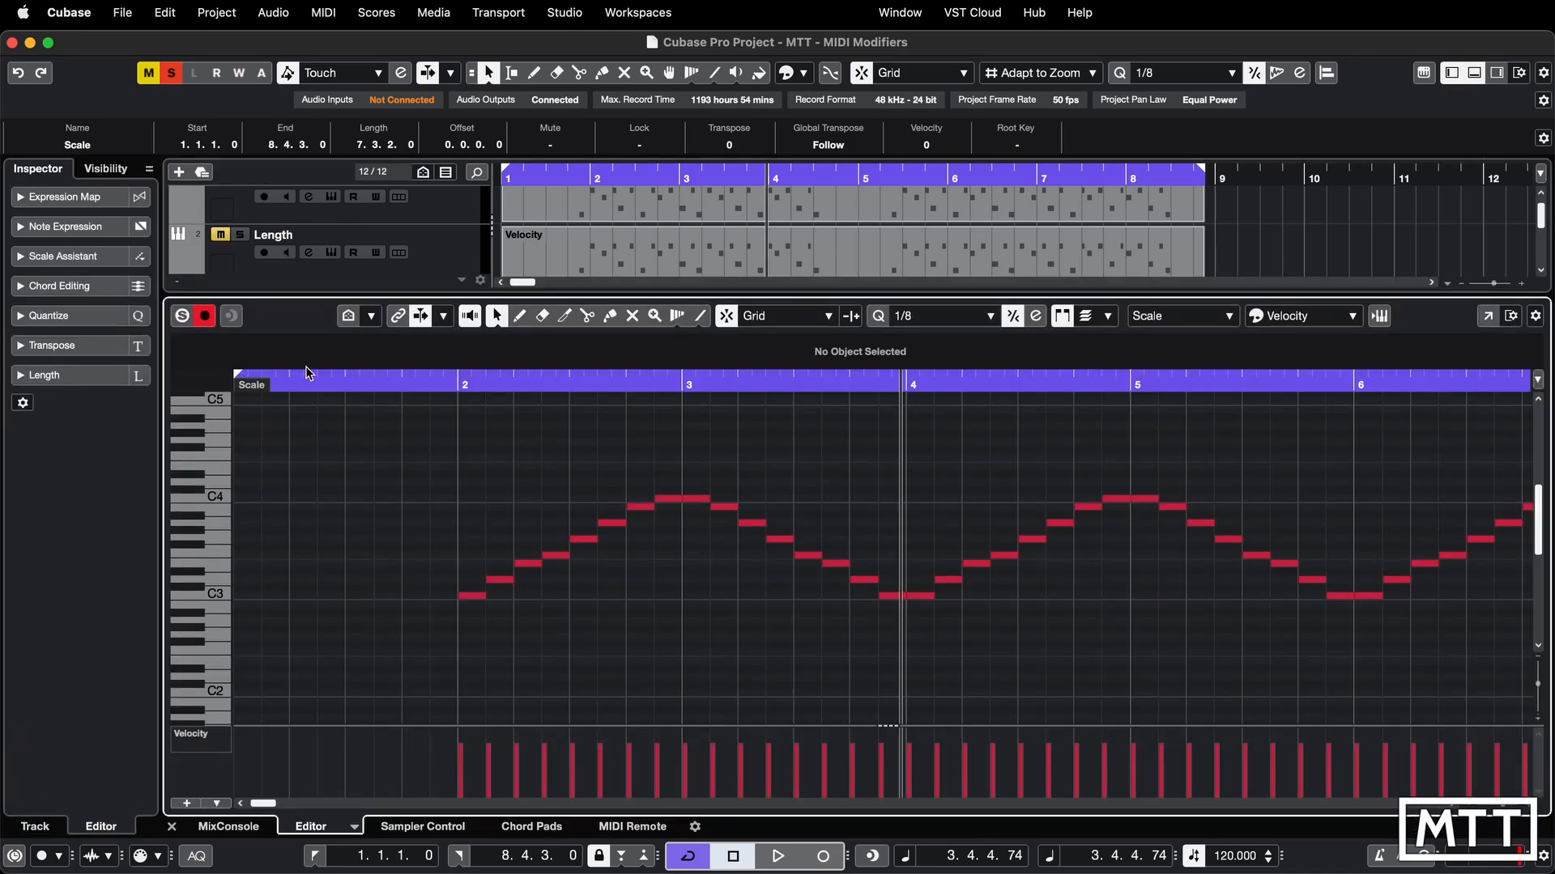
click(26, 256)
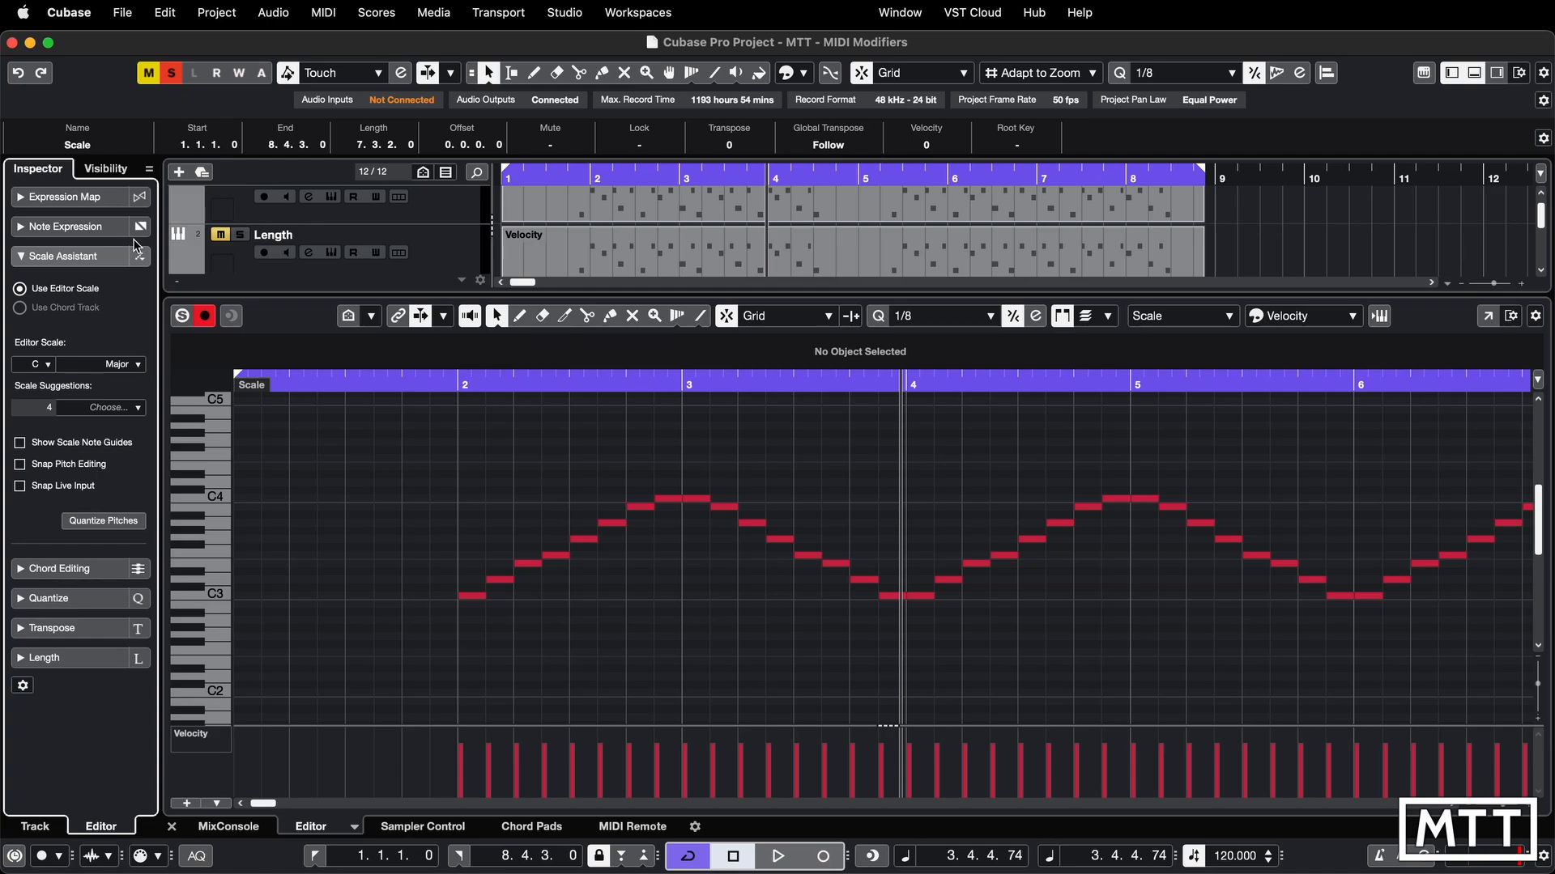
key(Return)
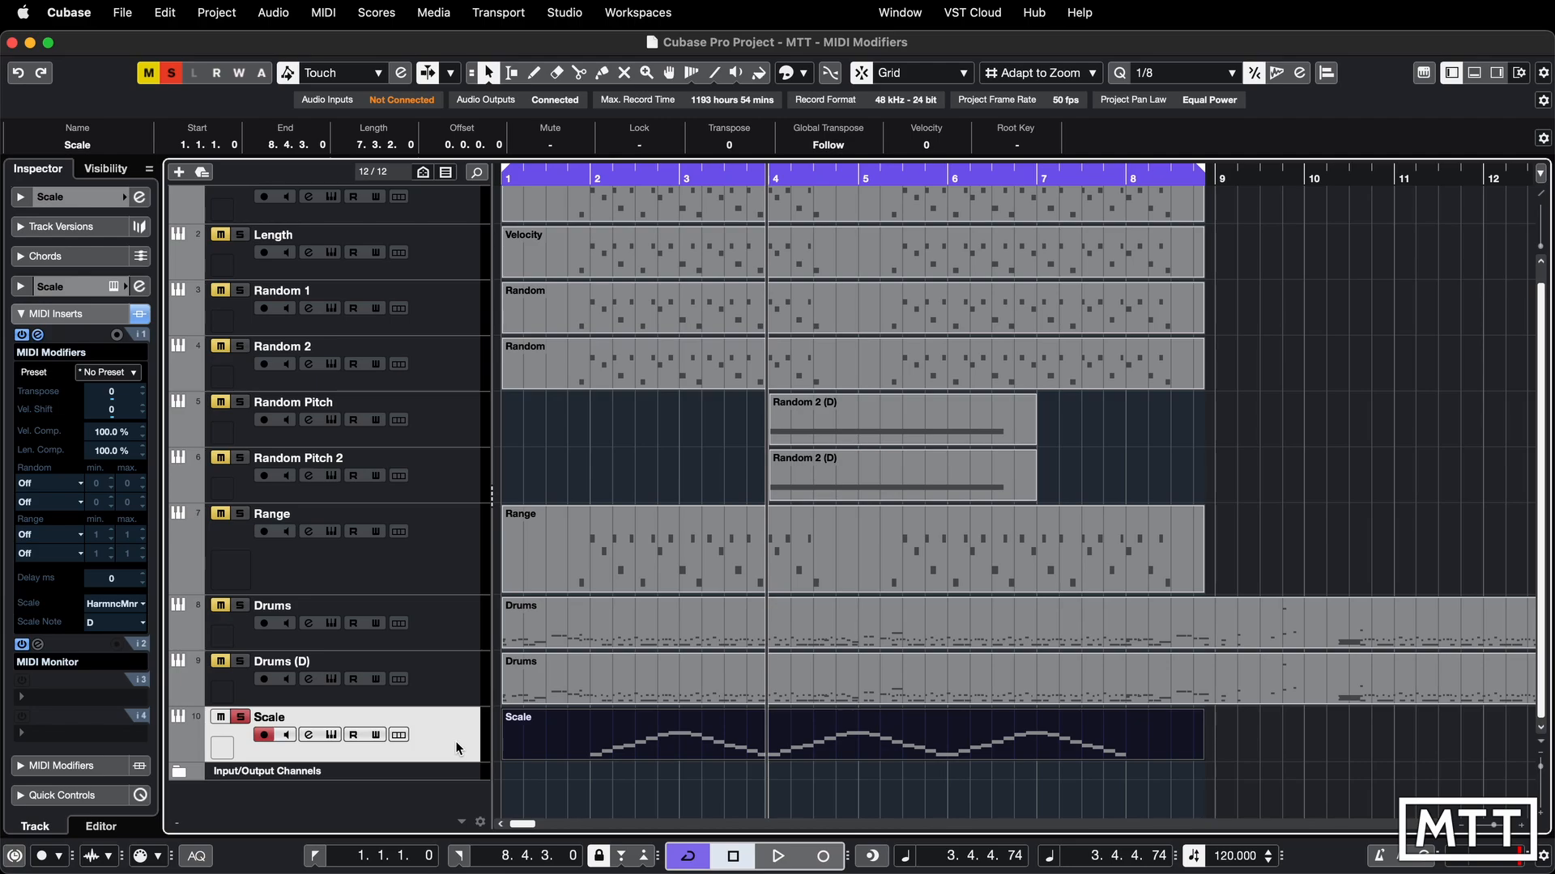
Try the MIDI Modifiers factory preset Pitch Range C1 to C5, and replace it with Filter Notes with Velocity below 20.
click(133, 375)
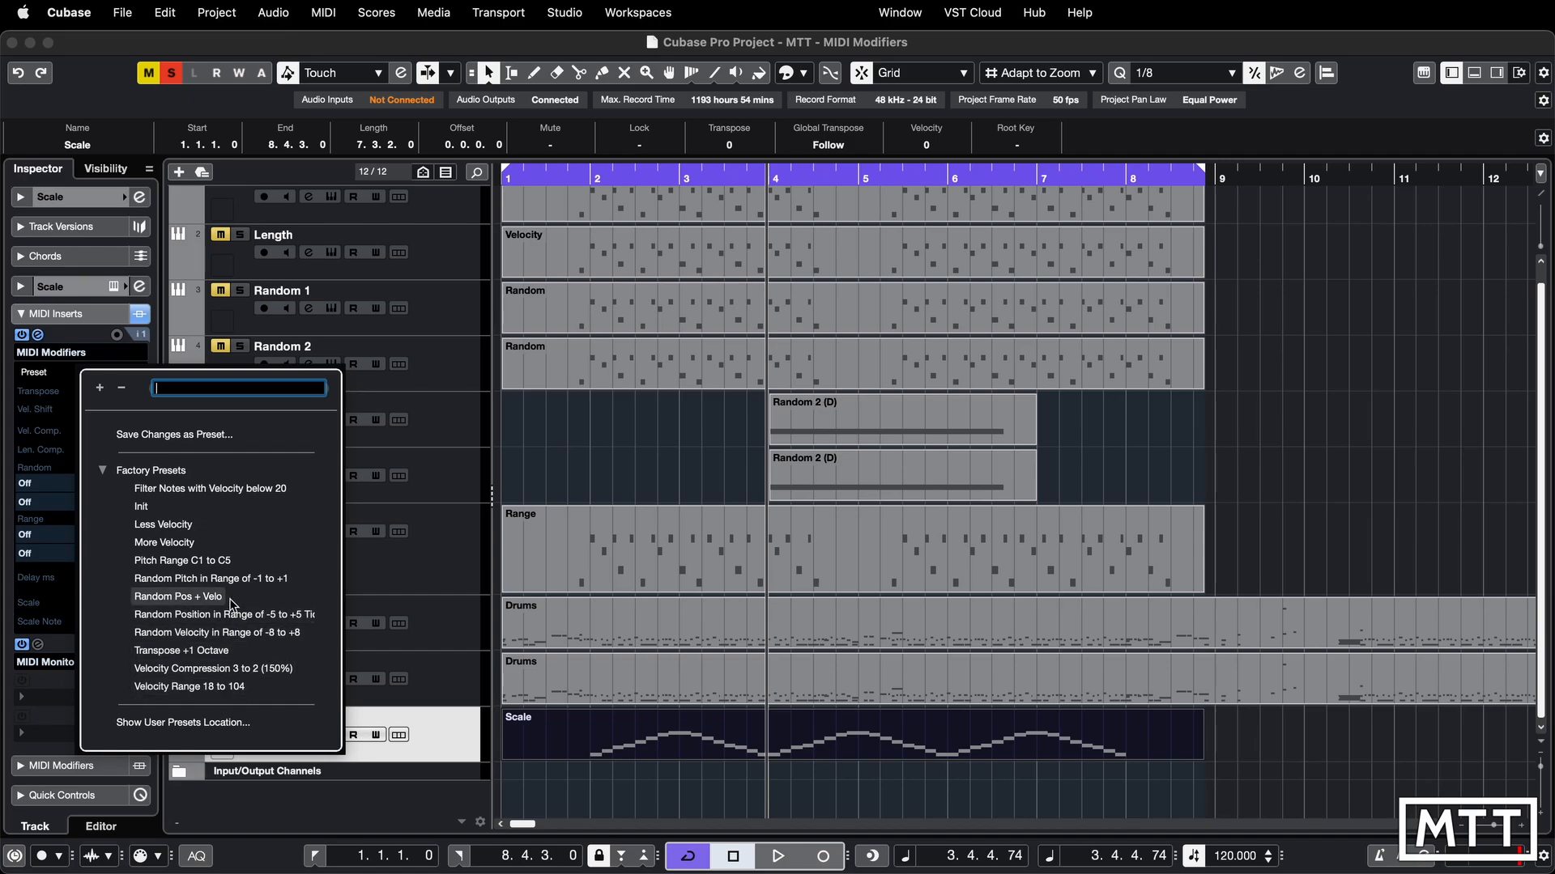
click(214, 561)
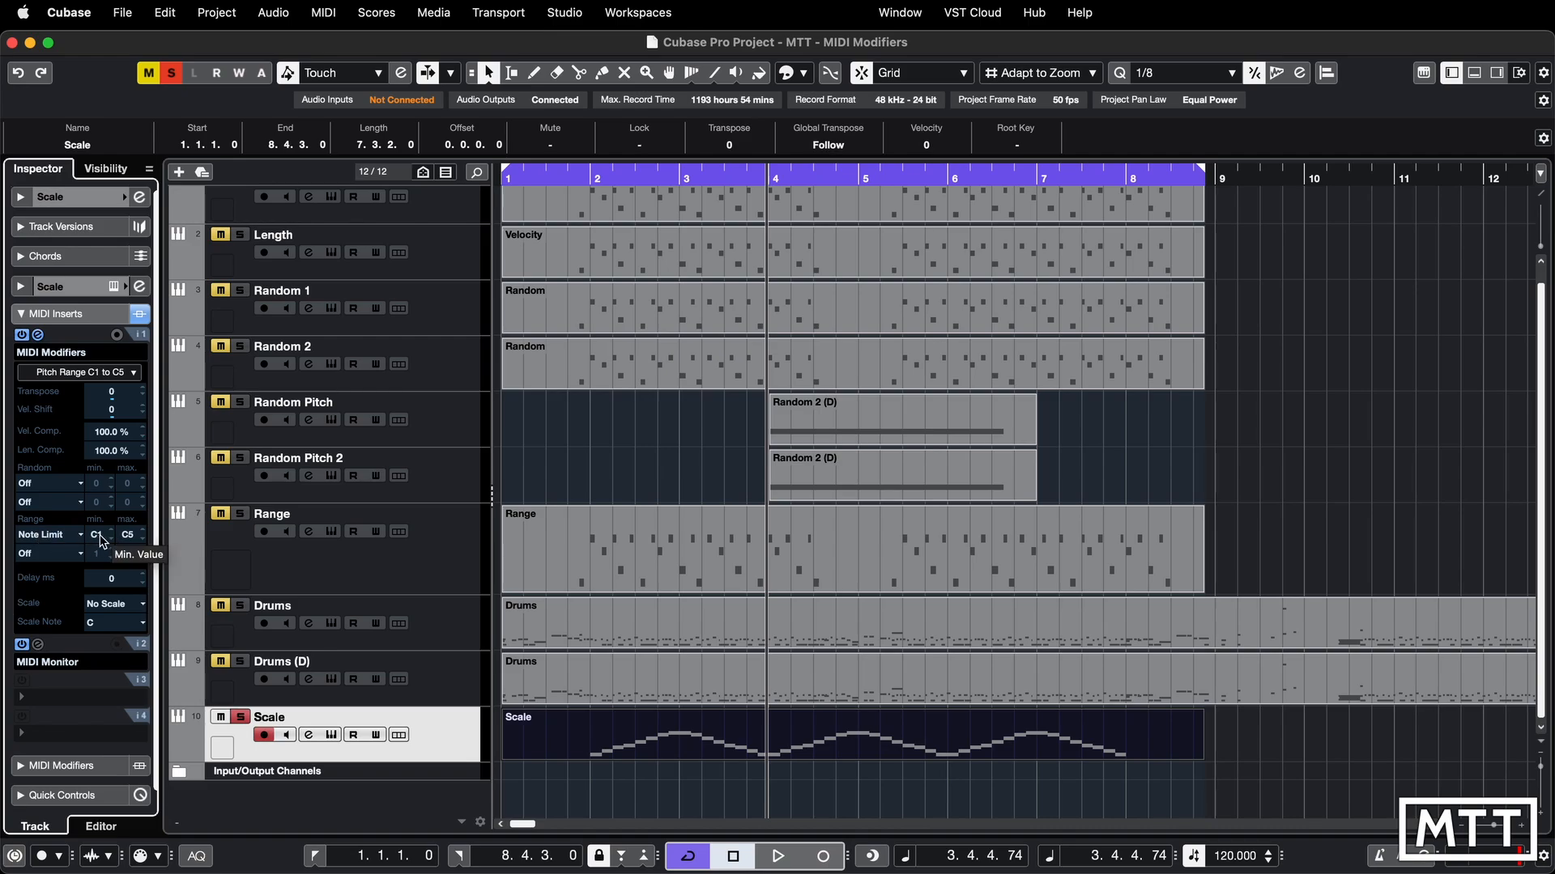
click(125, 379)
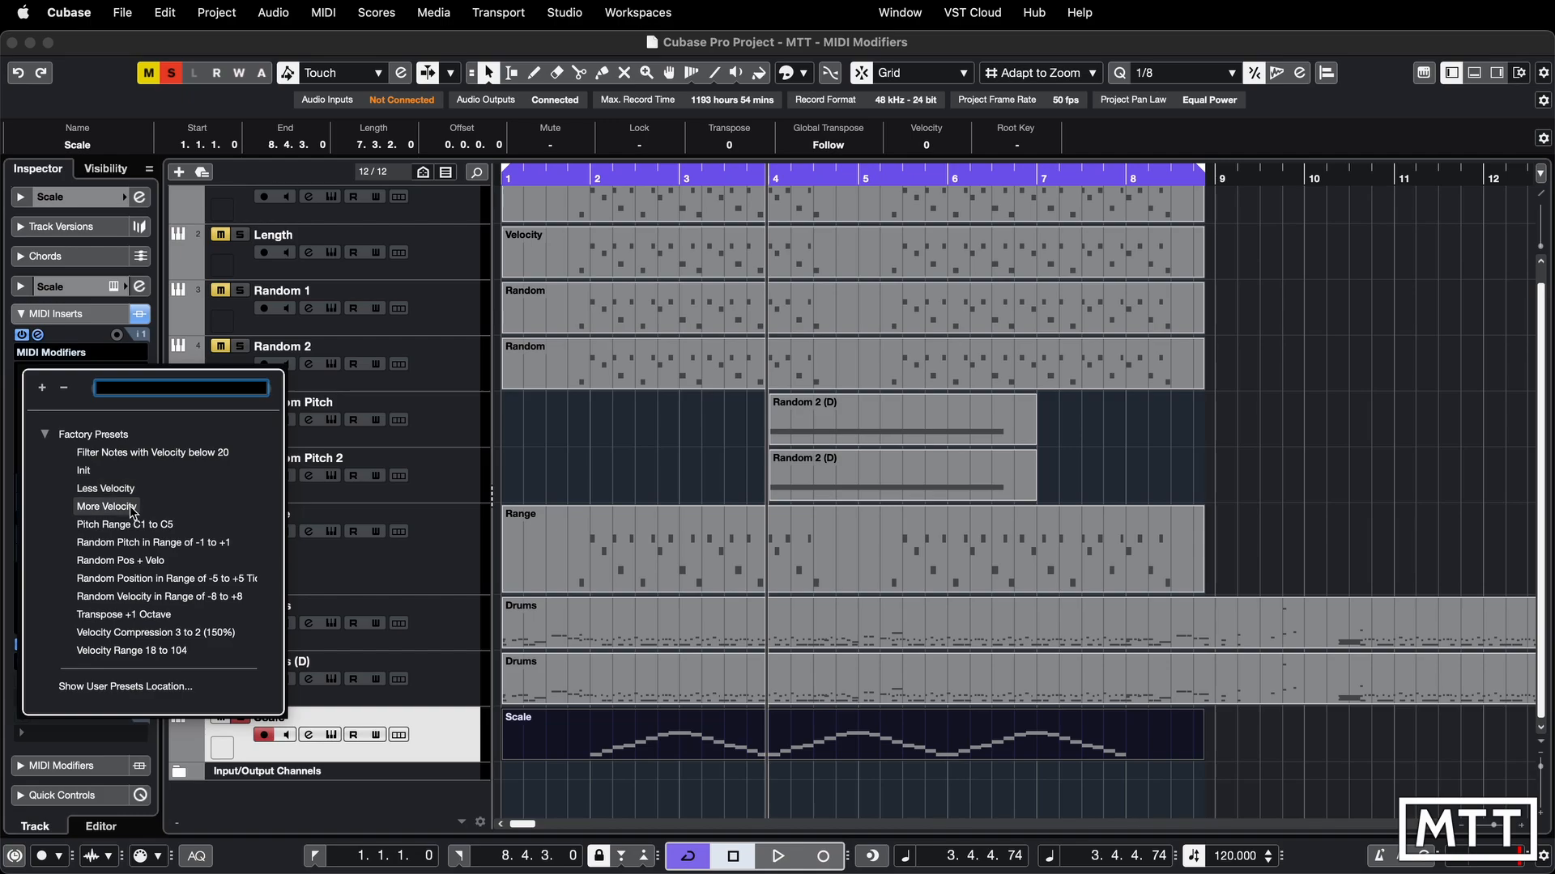
click(155, 454)
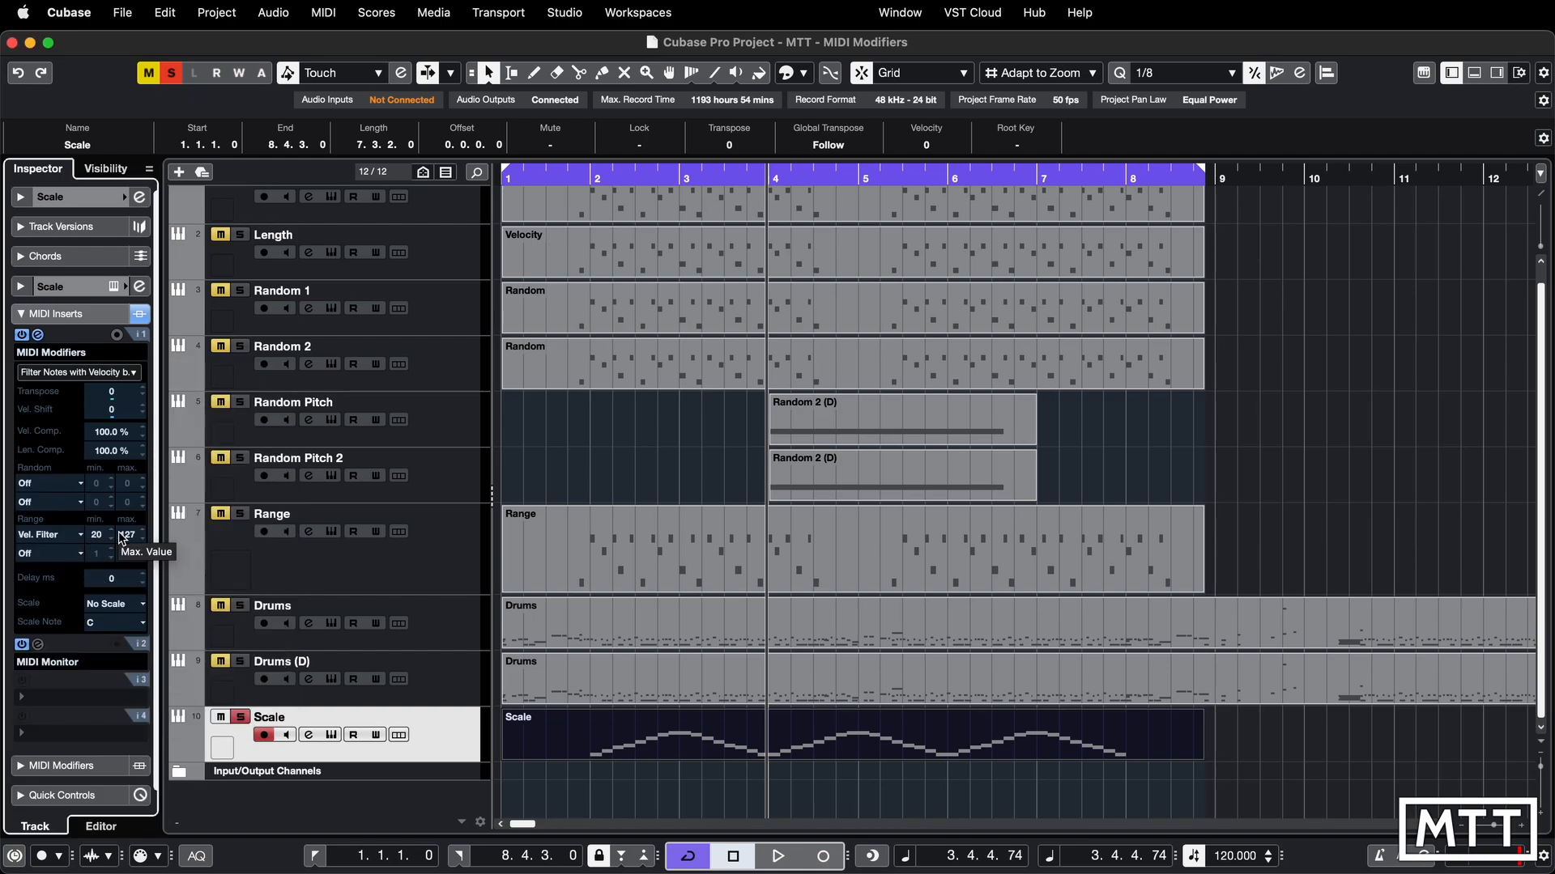
click(133, 375)
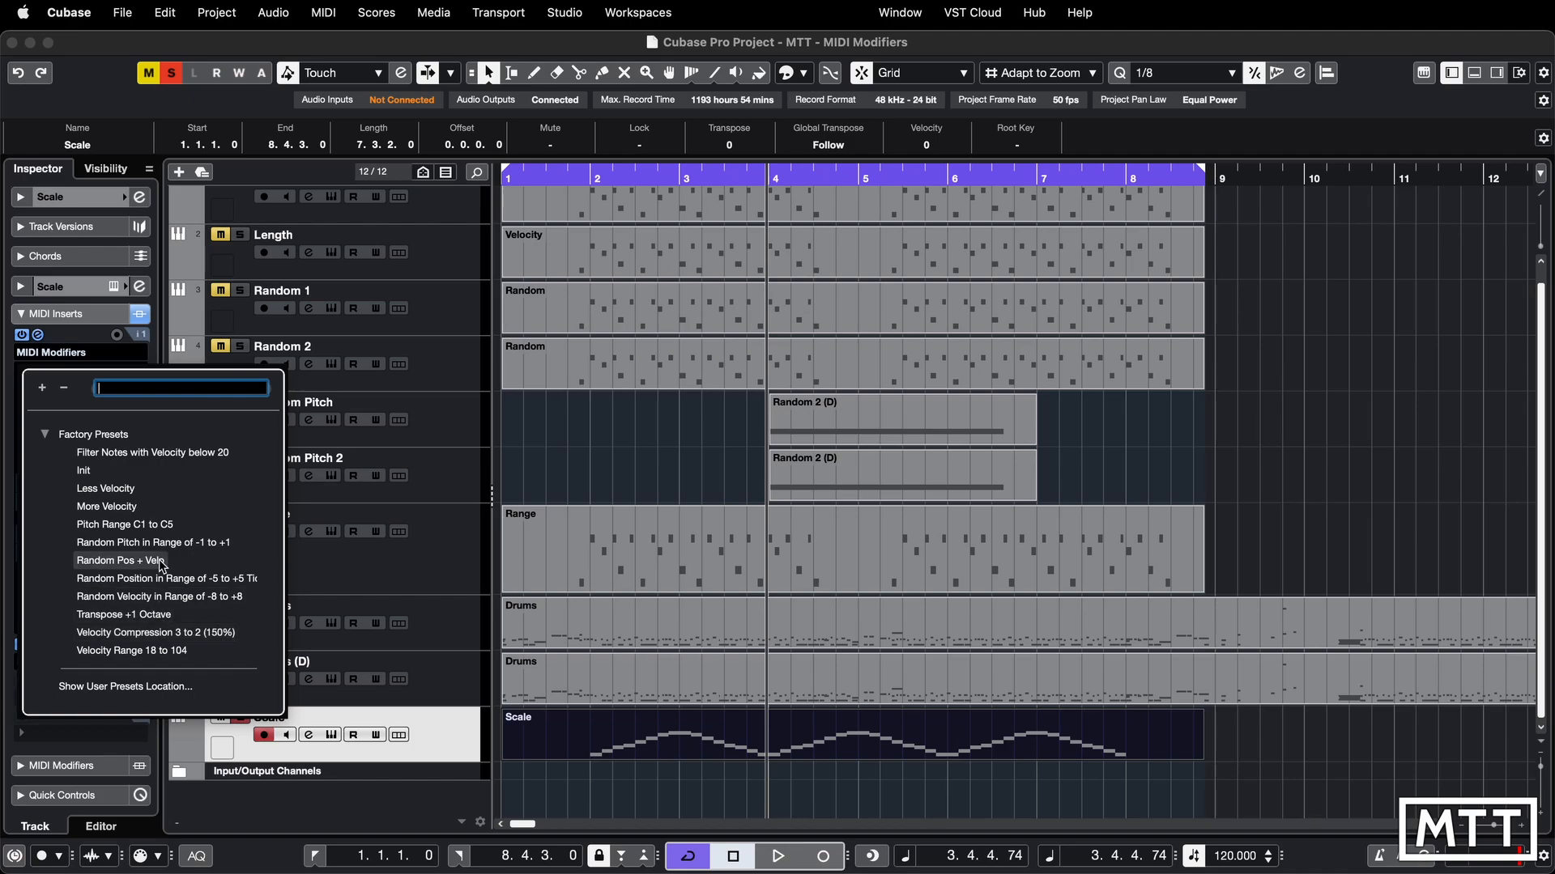
click(87, 350)
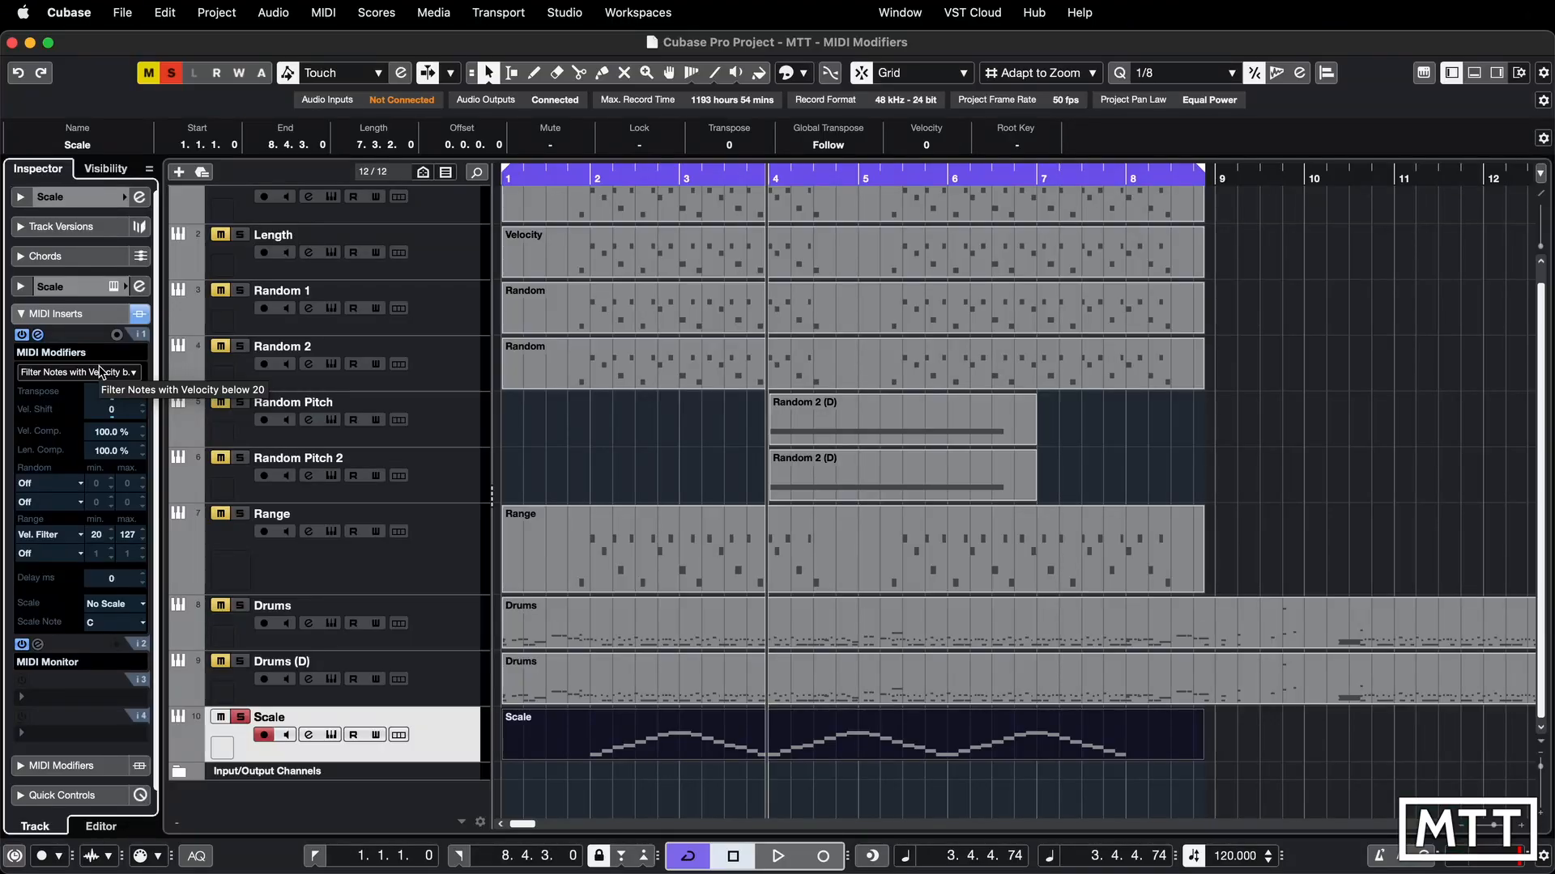
Enable Record Output to Track for the MIDI Modifiers insert on Random Pitch 2, select the track's part, and solo the track.
click(421, 478)
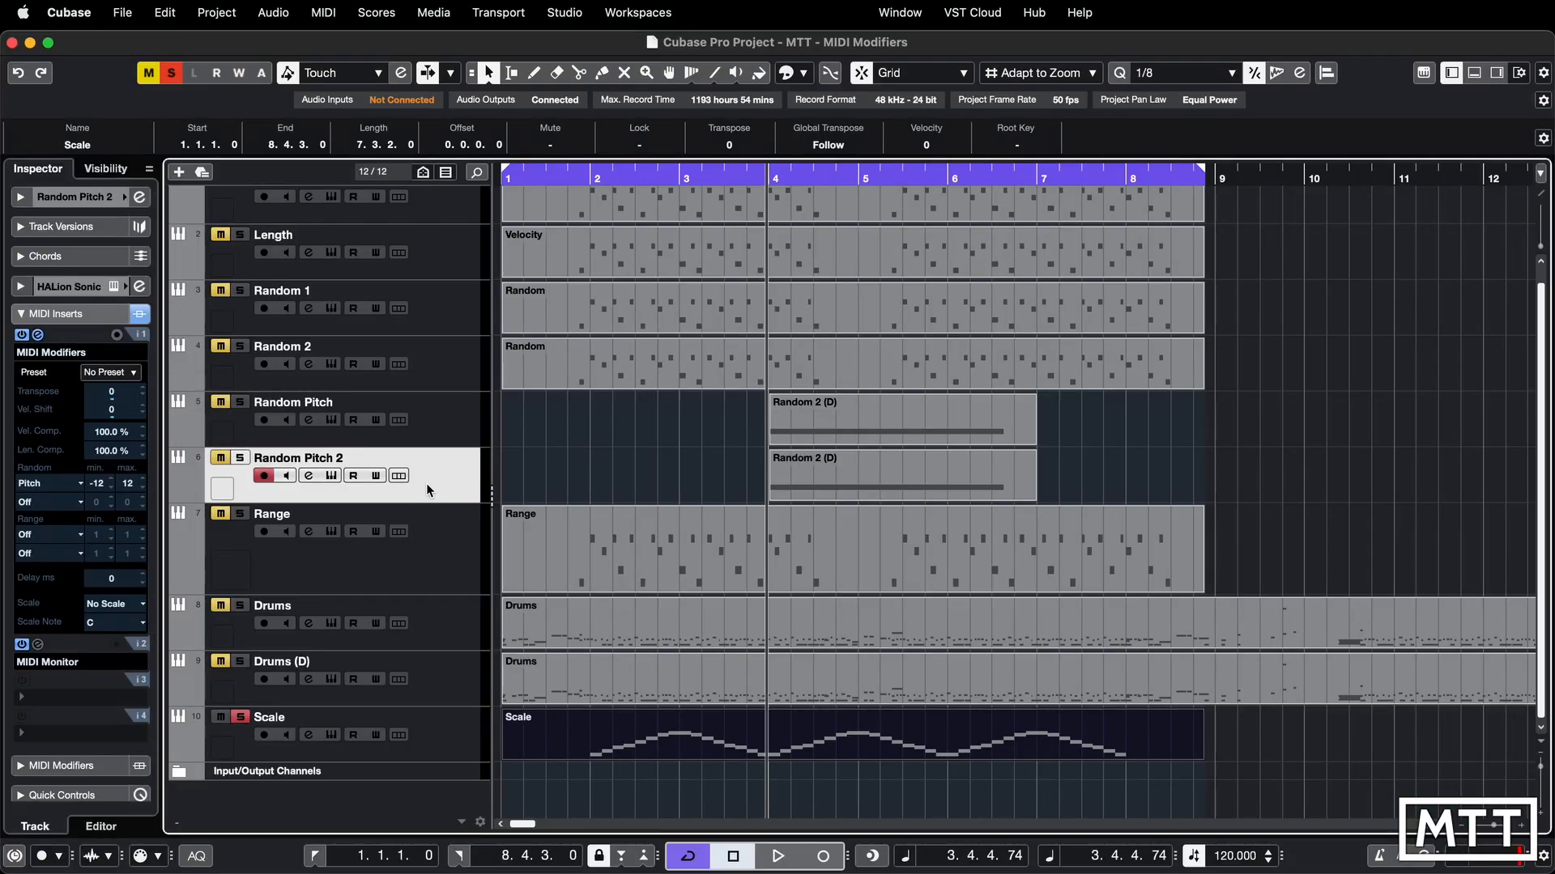
click(117, 334)
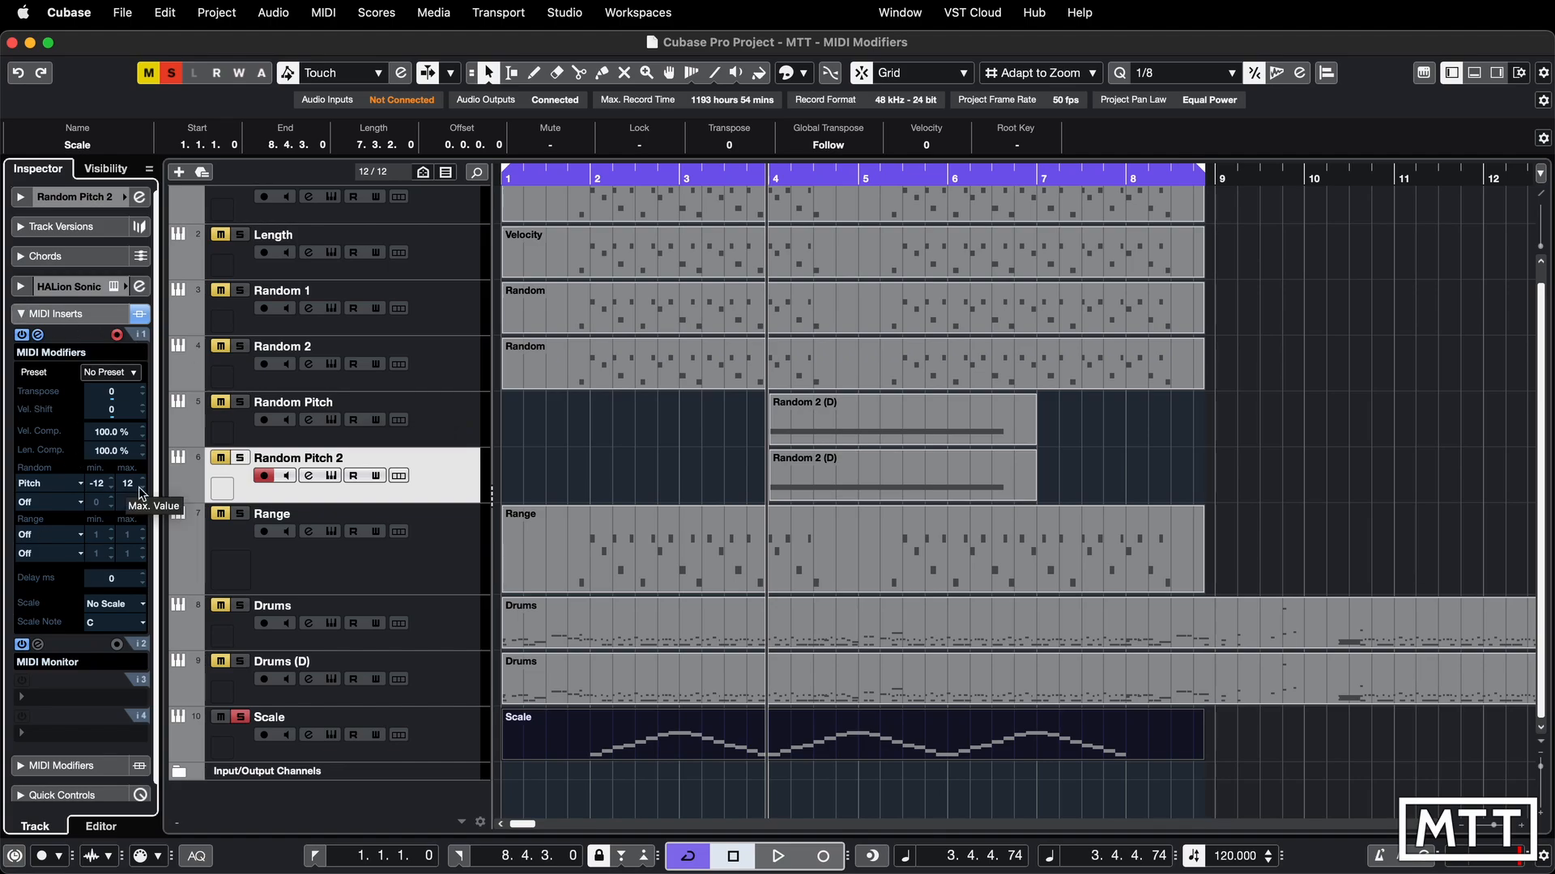
click(865, 488)
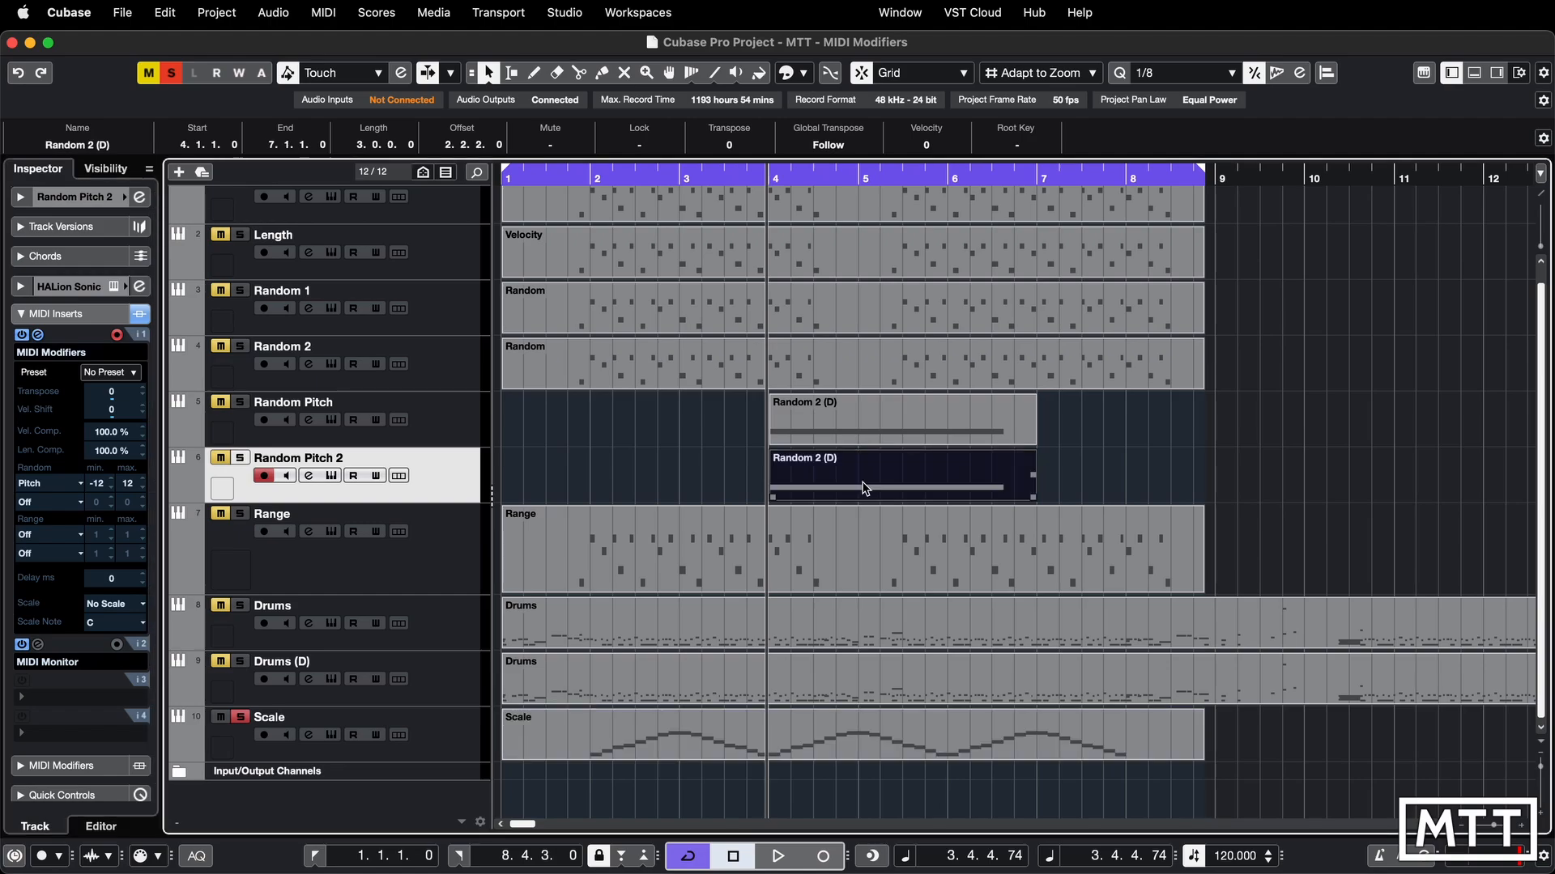
key(s)
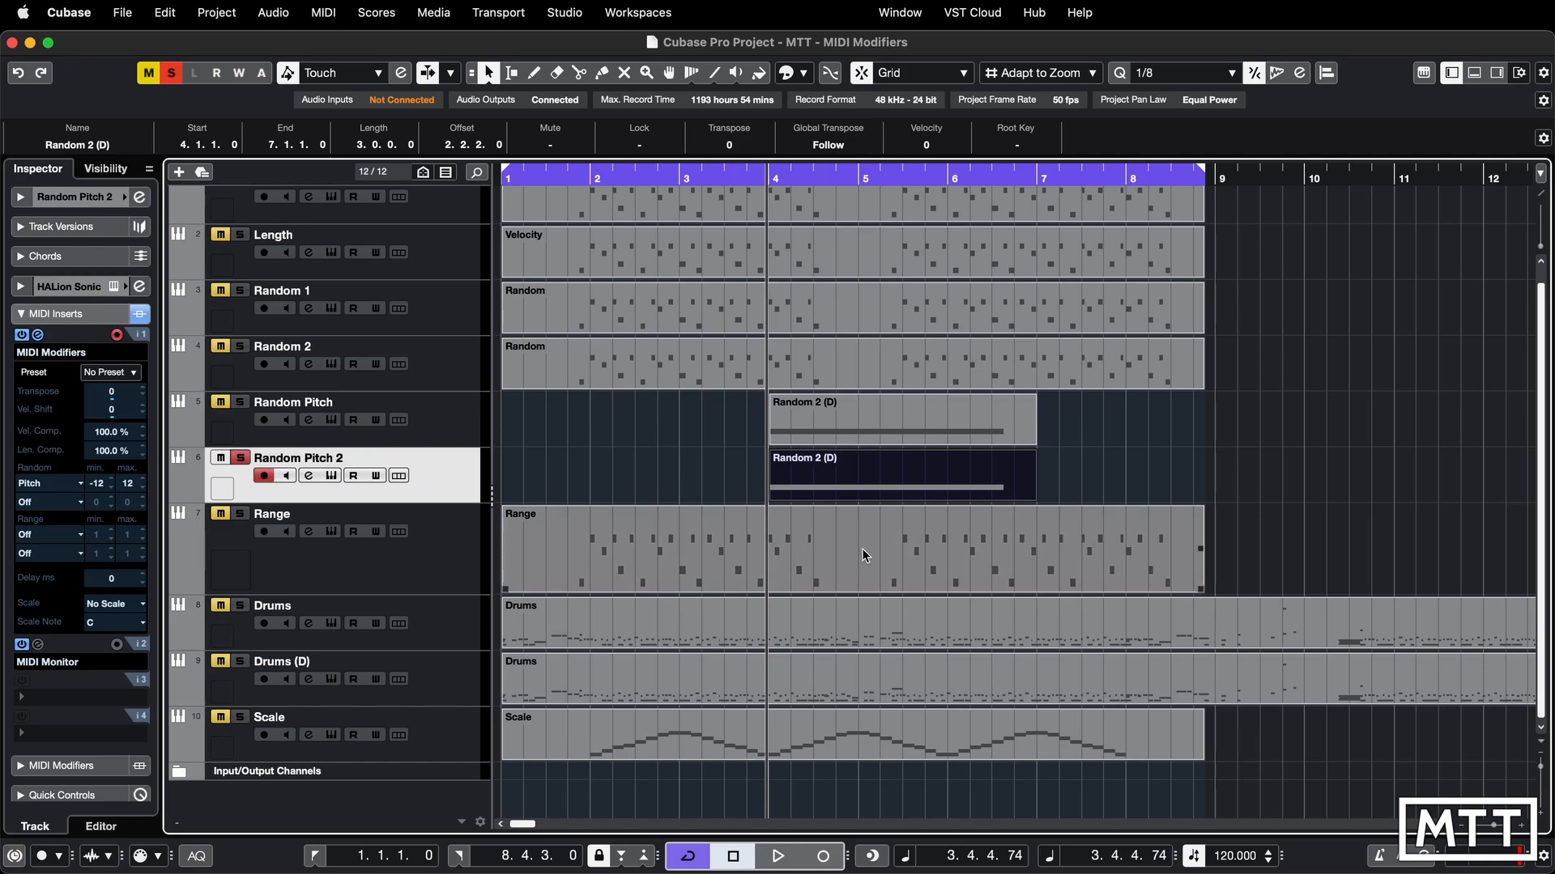
Record the MIDI Modifiers output onto Random Pitch 2 from bar 4, stop, and disable Record Output to Track.
click(823, 860)
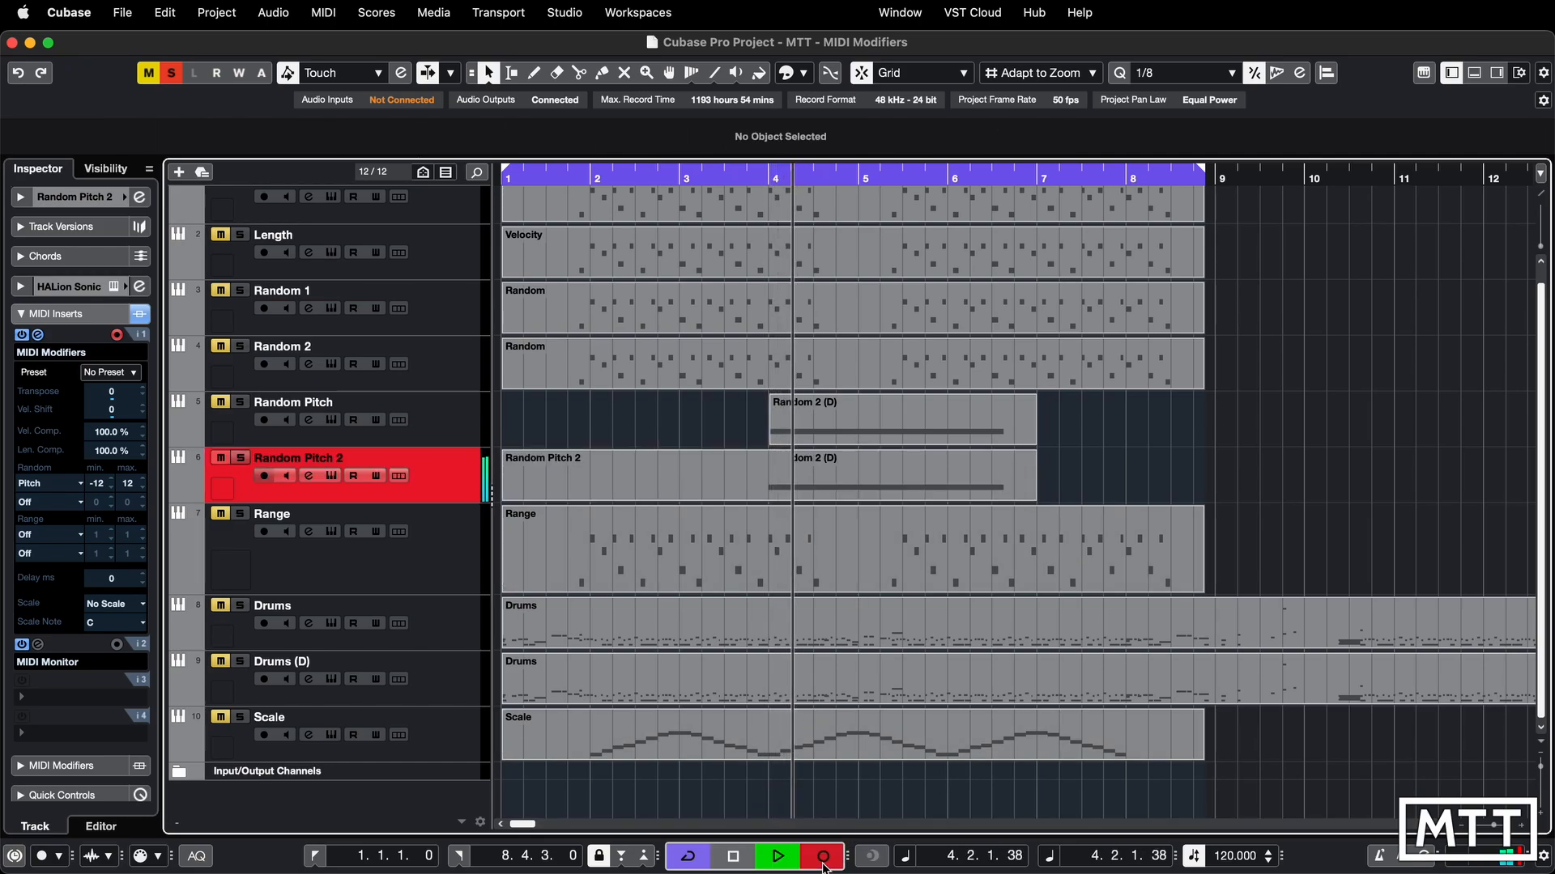
click(734, 860)
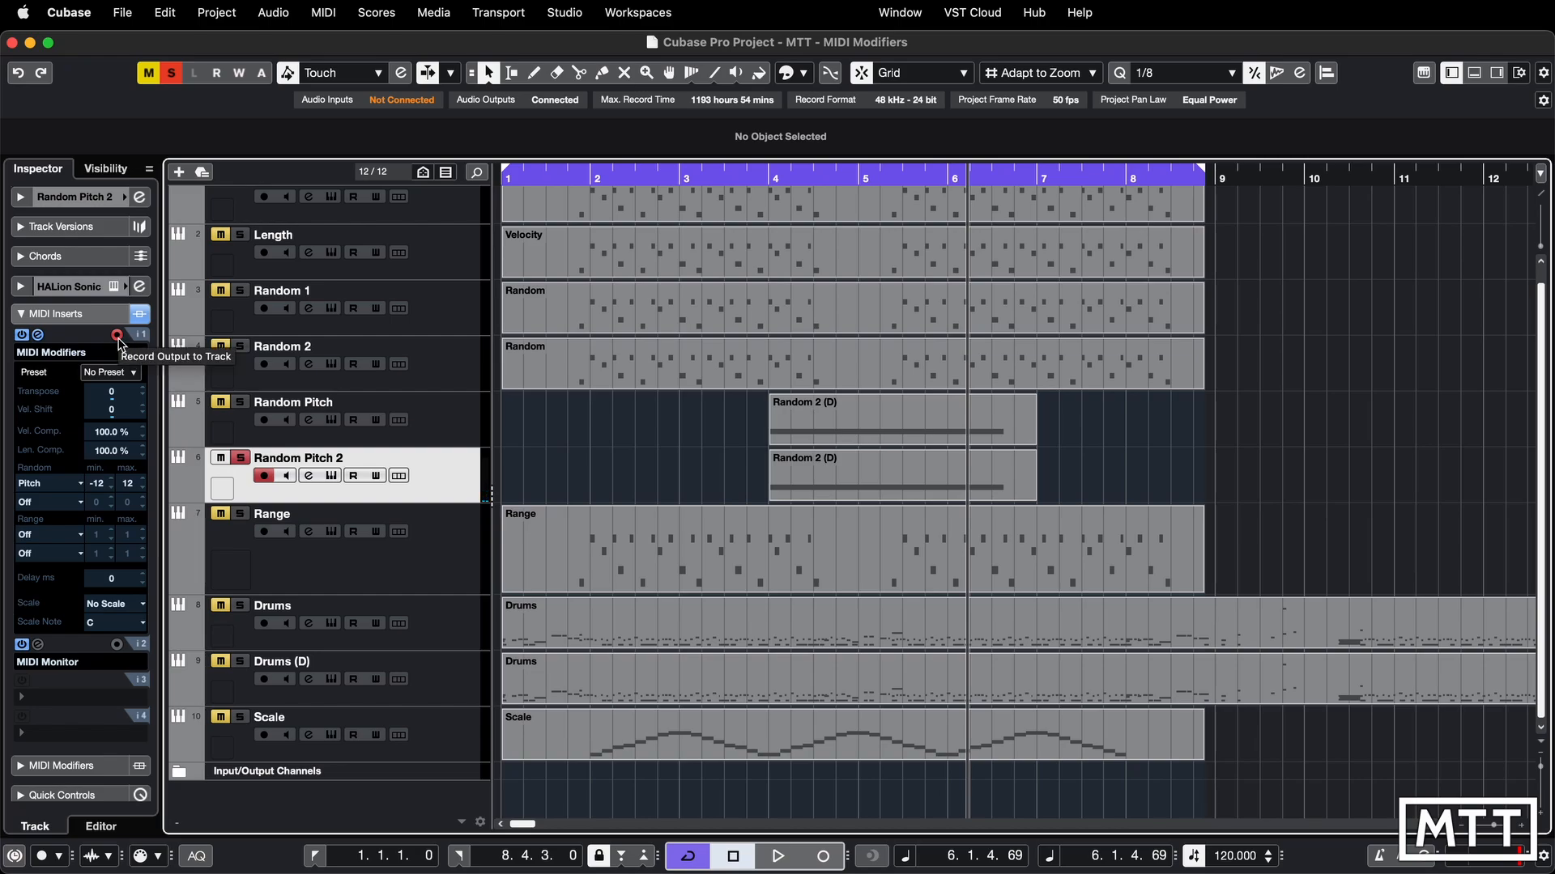
click(118, 335)
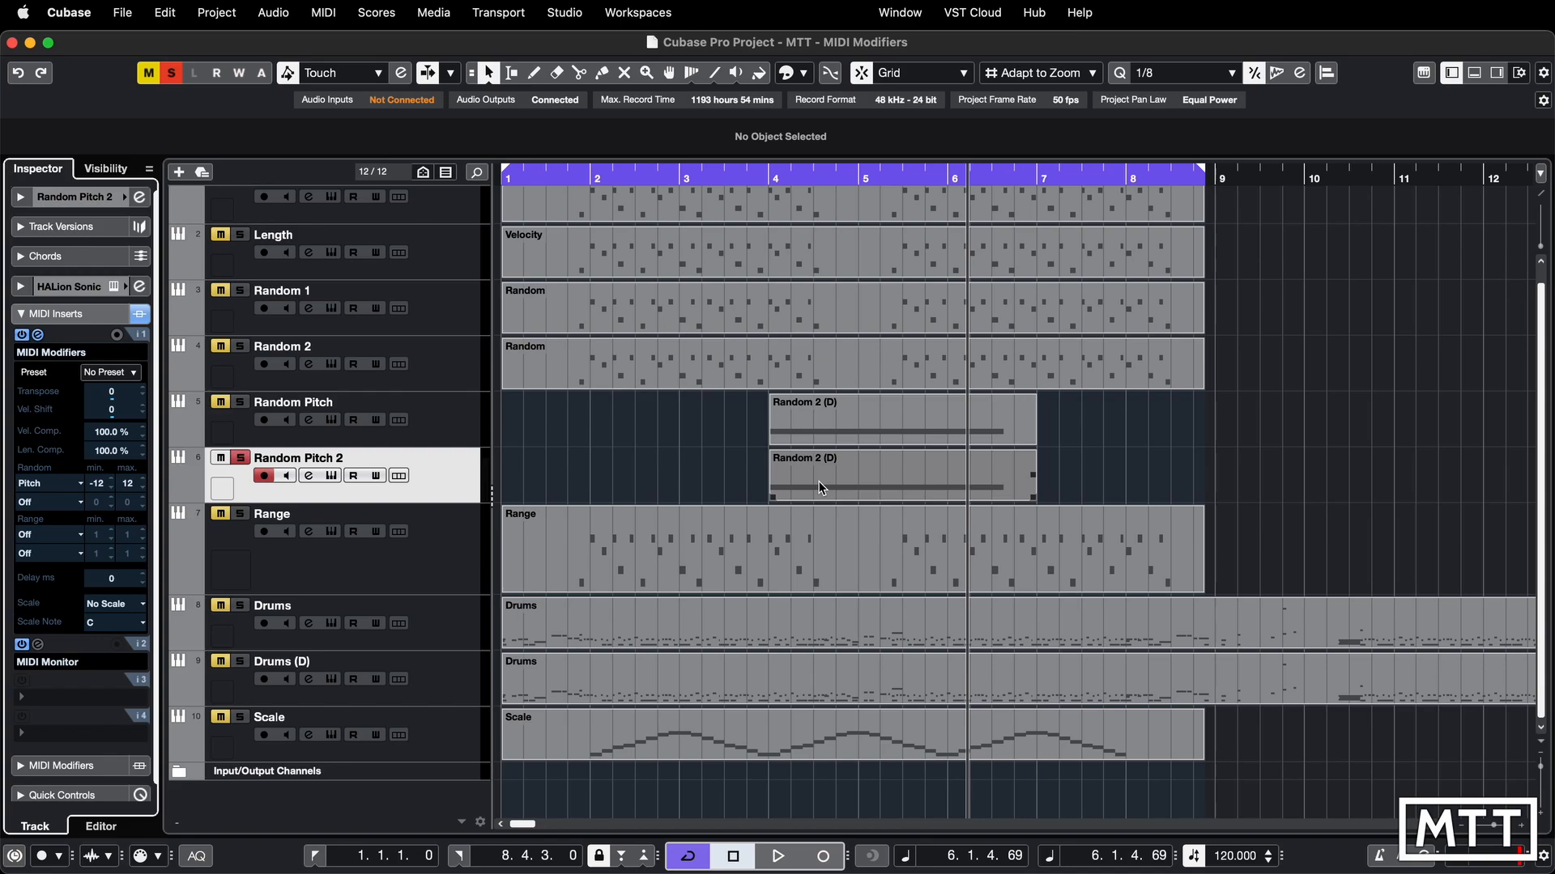
Try soloing Random Pitch, Random 1, Drums (D) and Random Pitch 2 together, and return to soloing Random Pitch 2 exclusively.
click(241, 460)
click(241, 402)
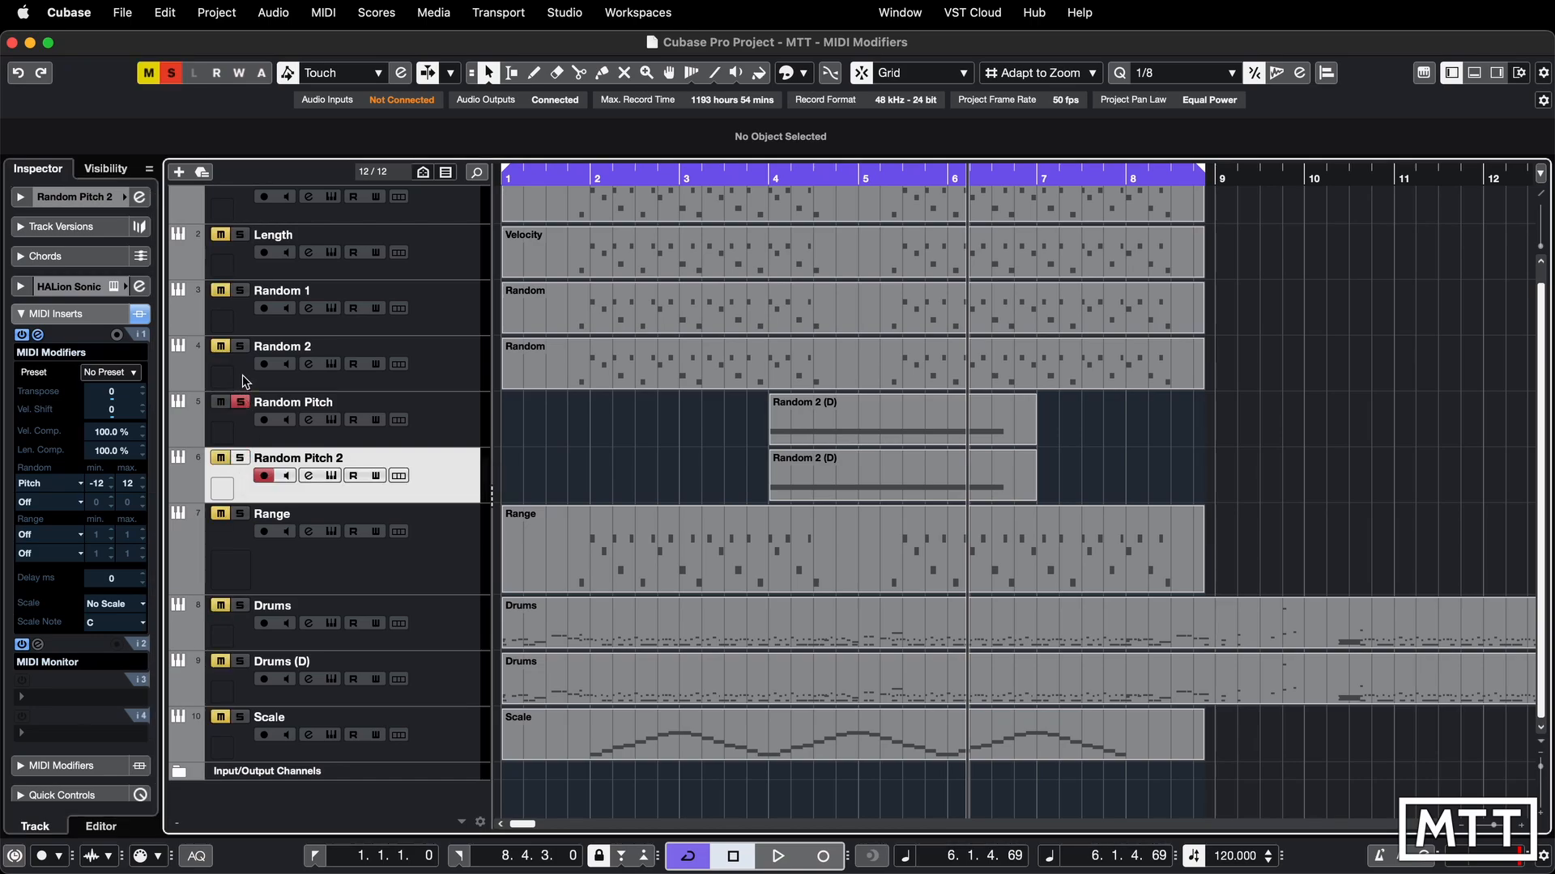
click(241, 291)
click(241, 662)
click(241, 459)
click(242, 459)
click(241, 459)
click(241, 459)
click(241, 459)
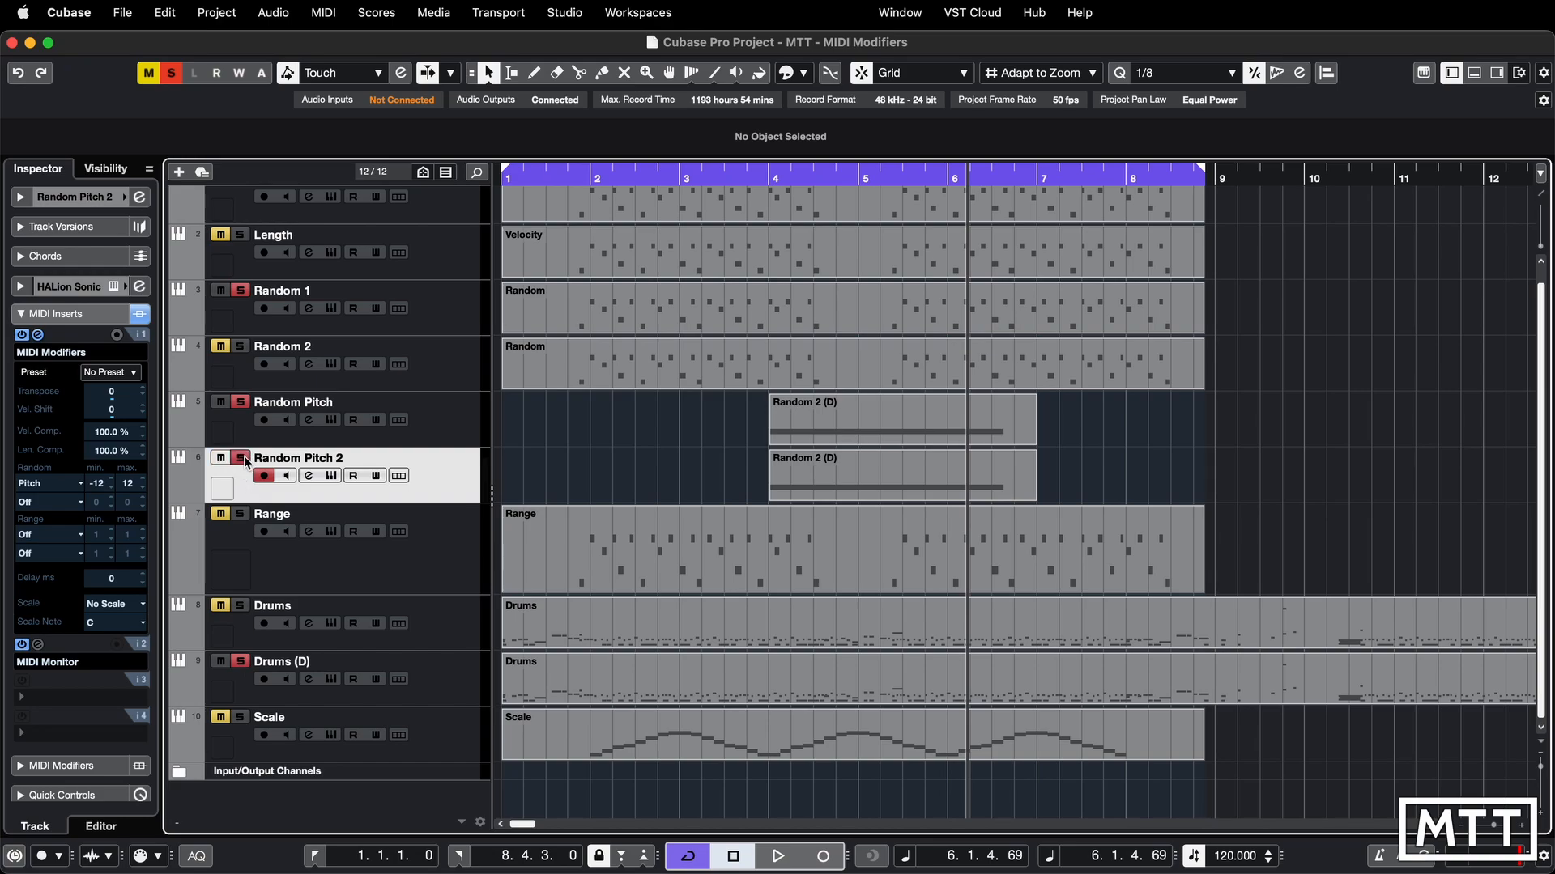
click(242, 459)
super+click(242, 459)
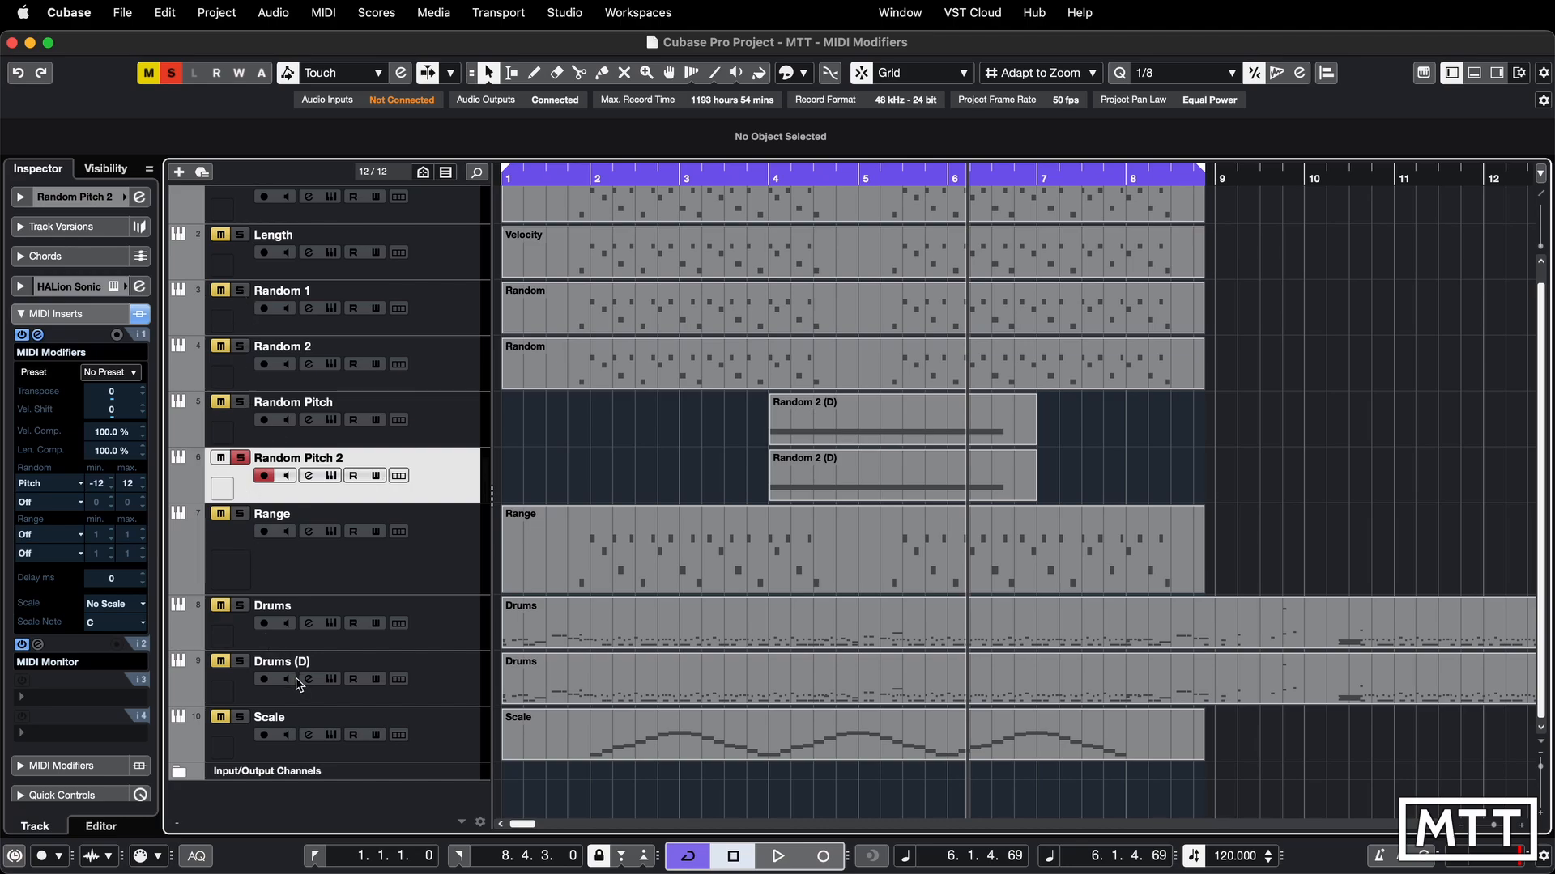
Set the locators to the Random Pitch 2 part and run Merge MIDI in Loop with only Include Inserts enabled.
click(828, 482)
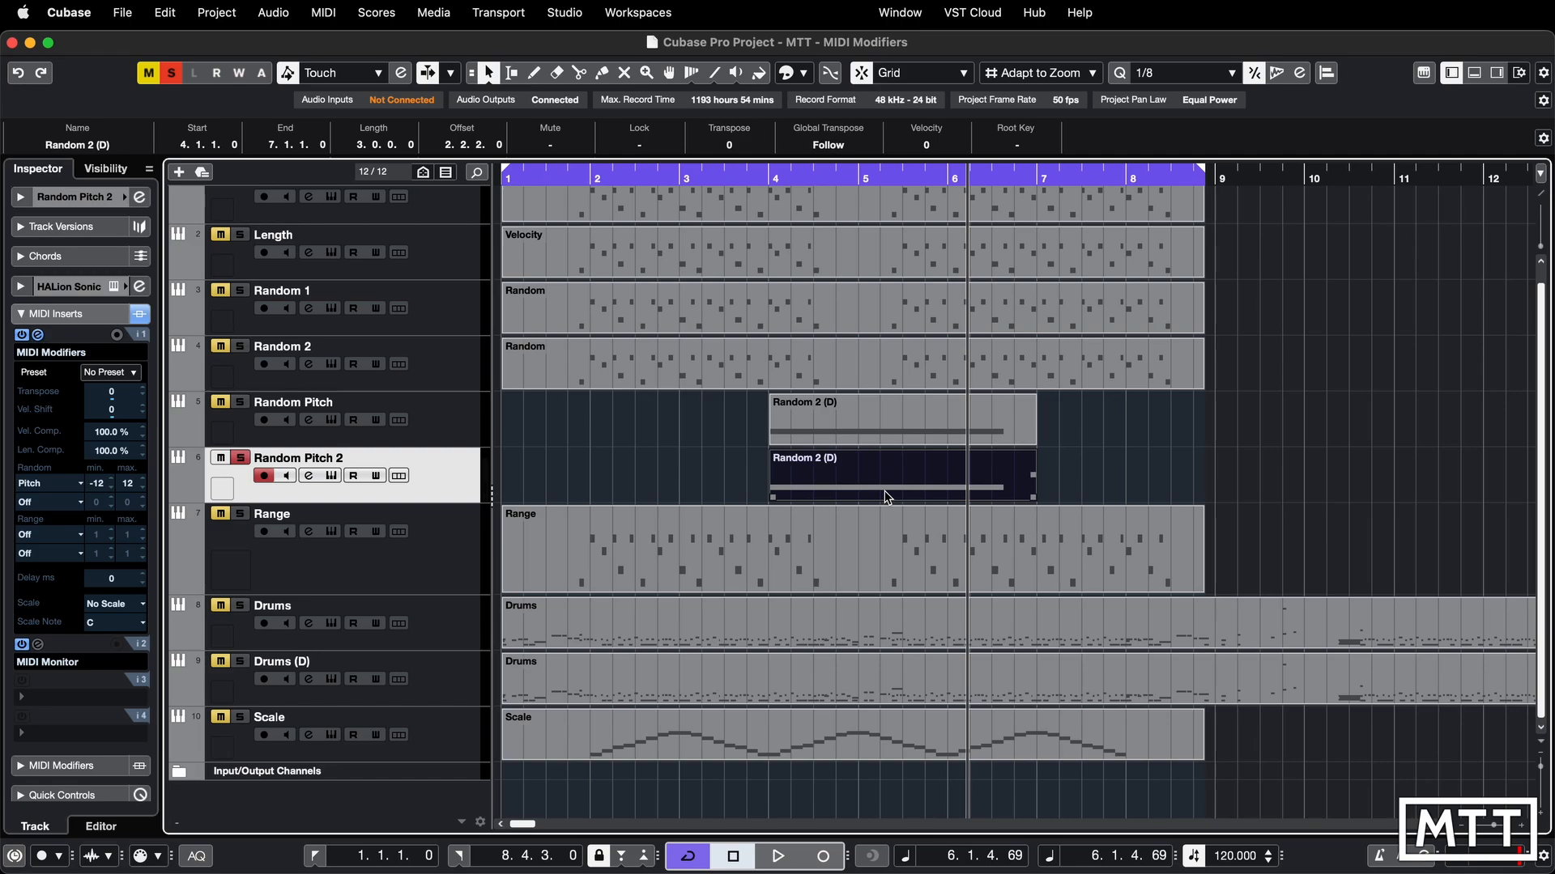
key(p)
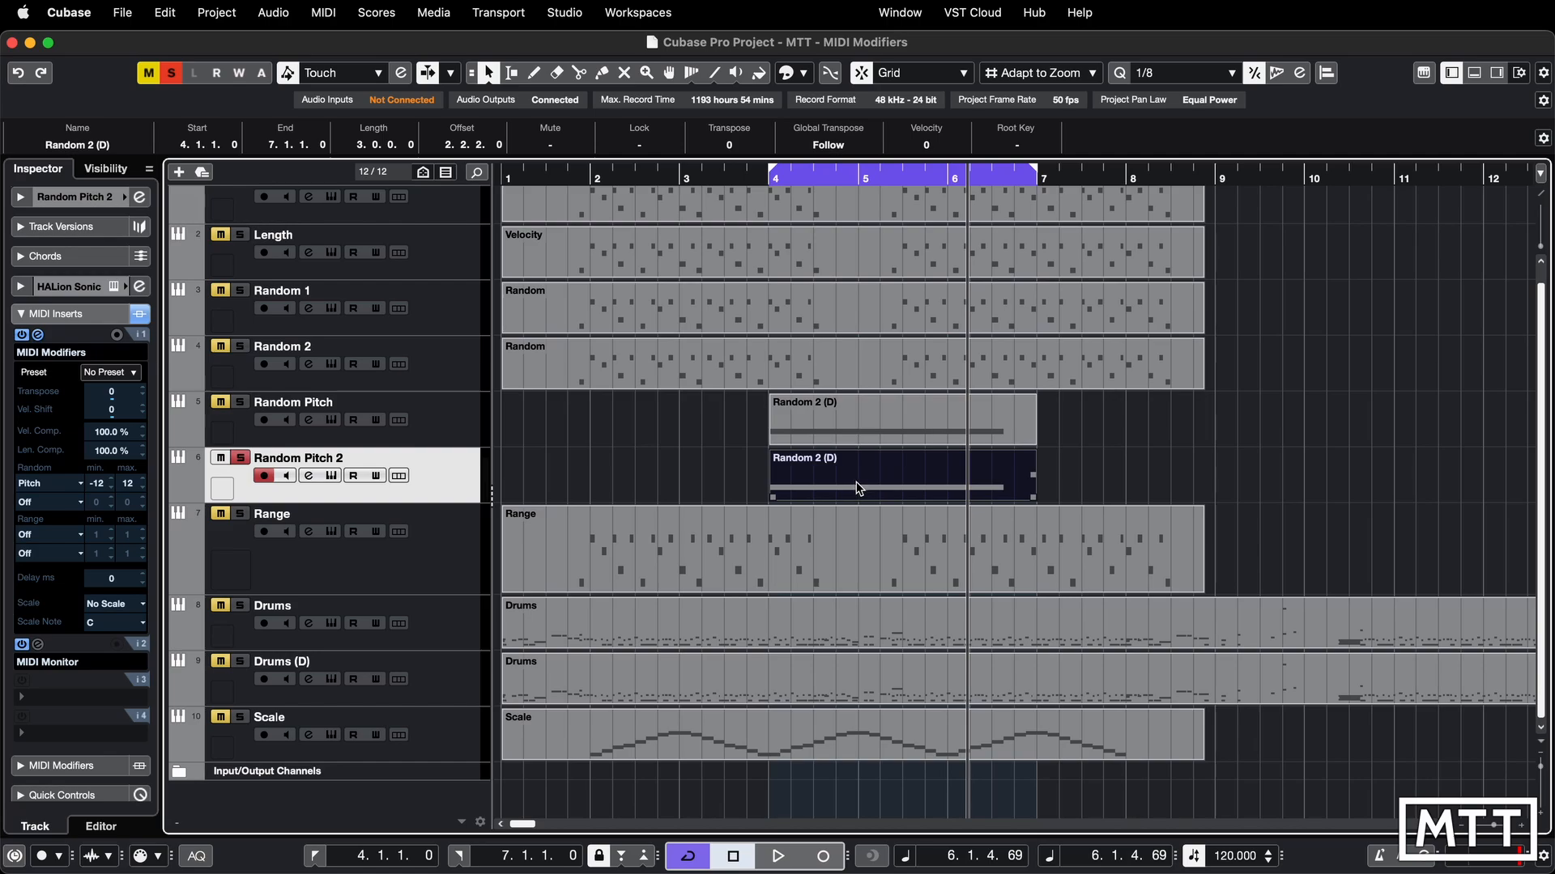
click(323, 13)
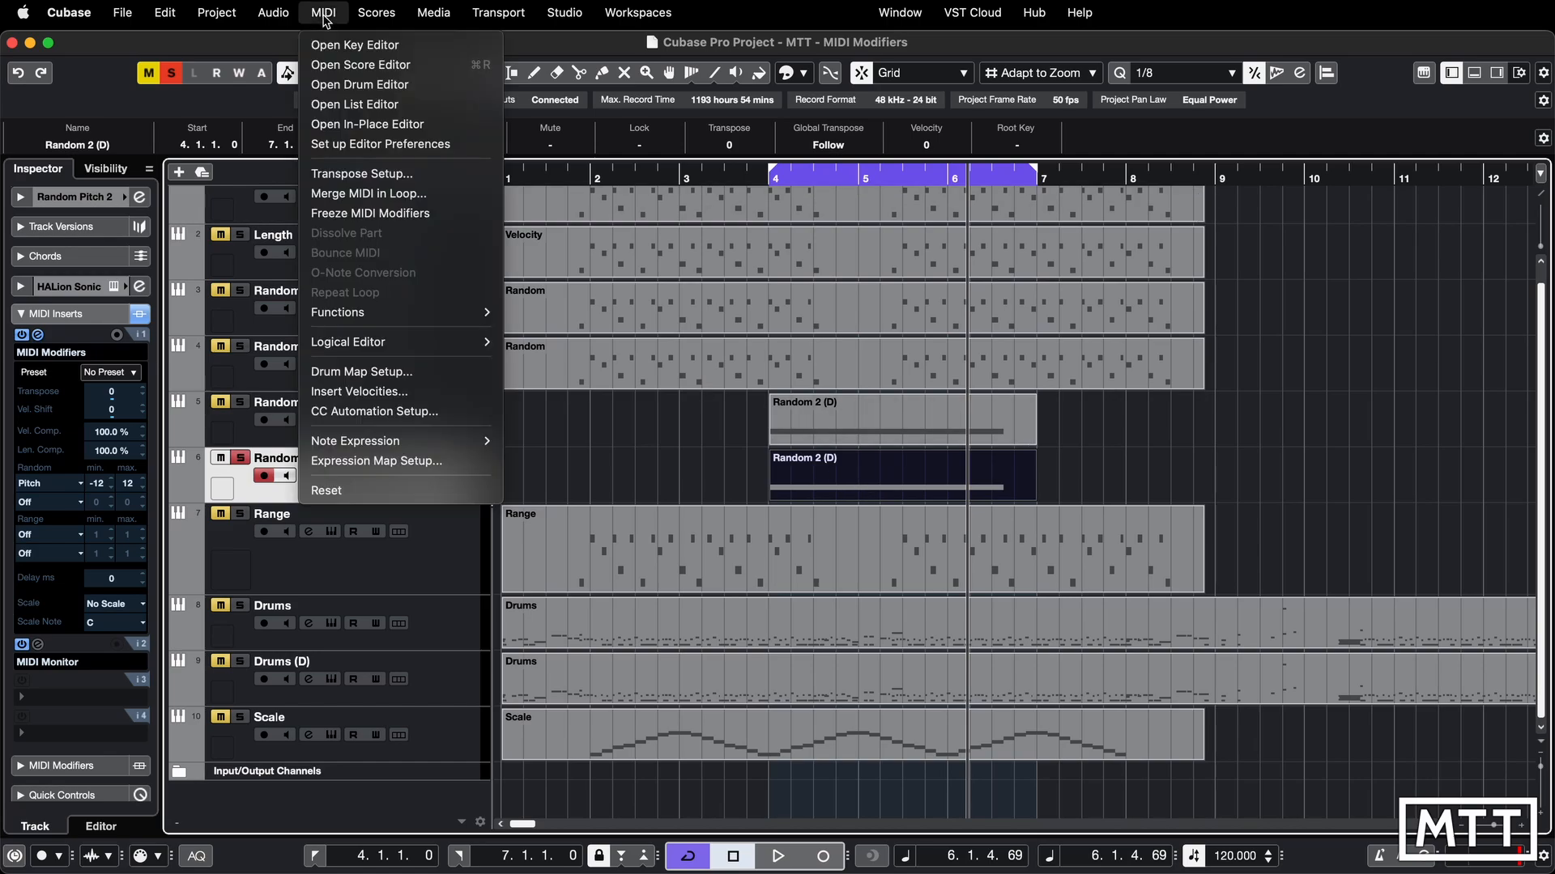
click(381, 194)
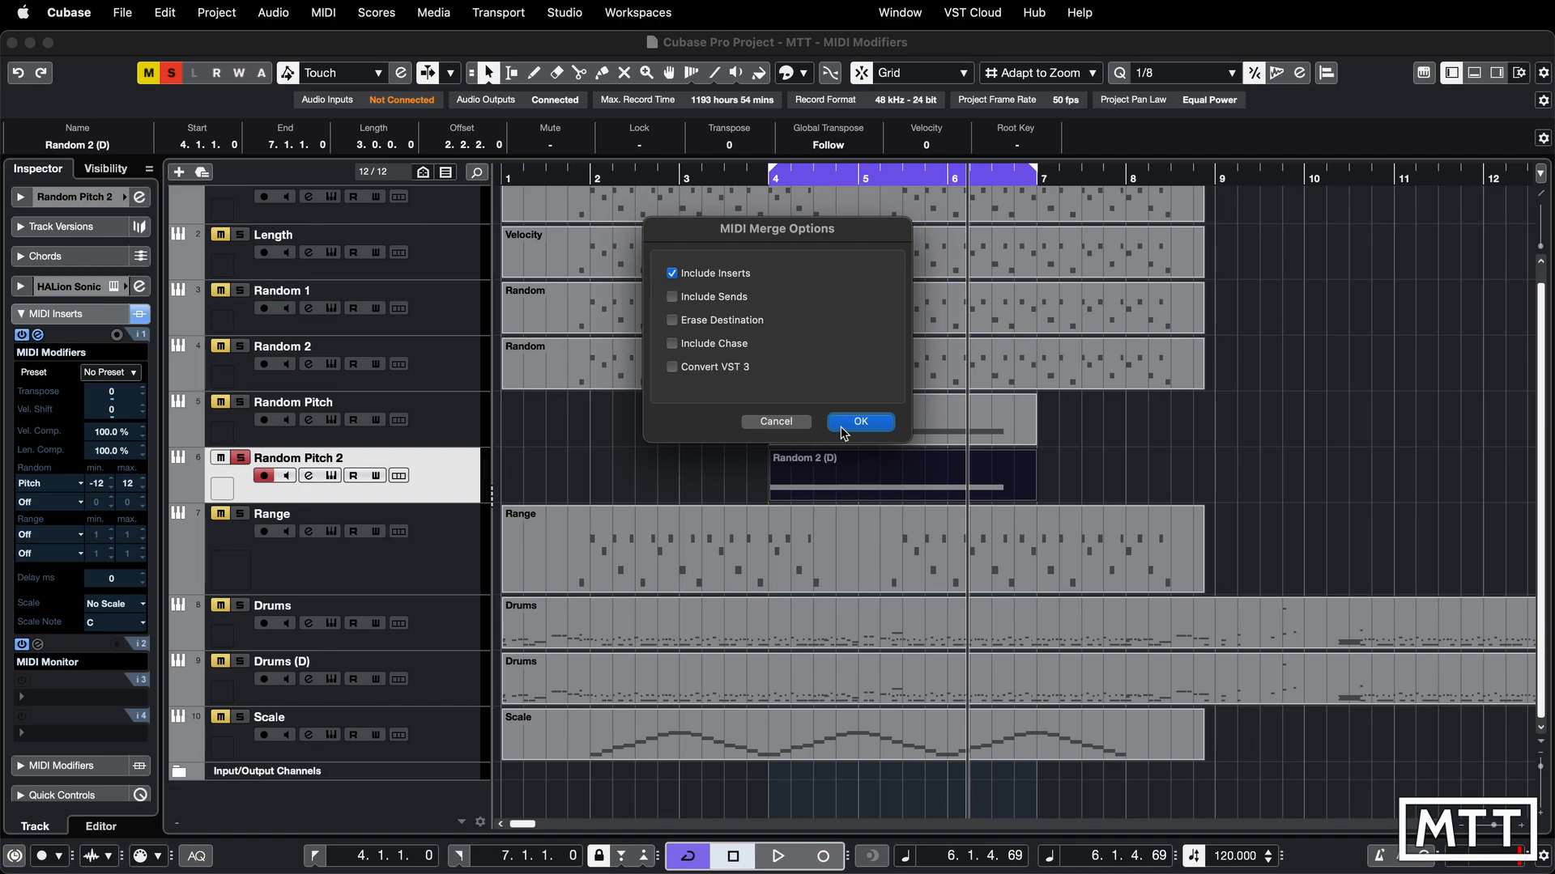
click(861, 422)
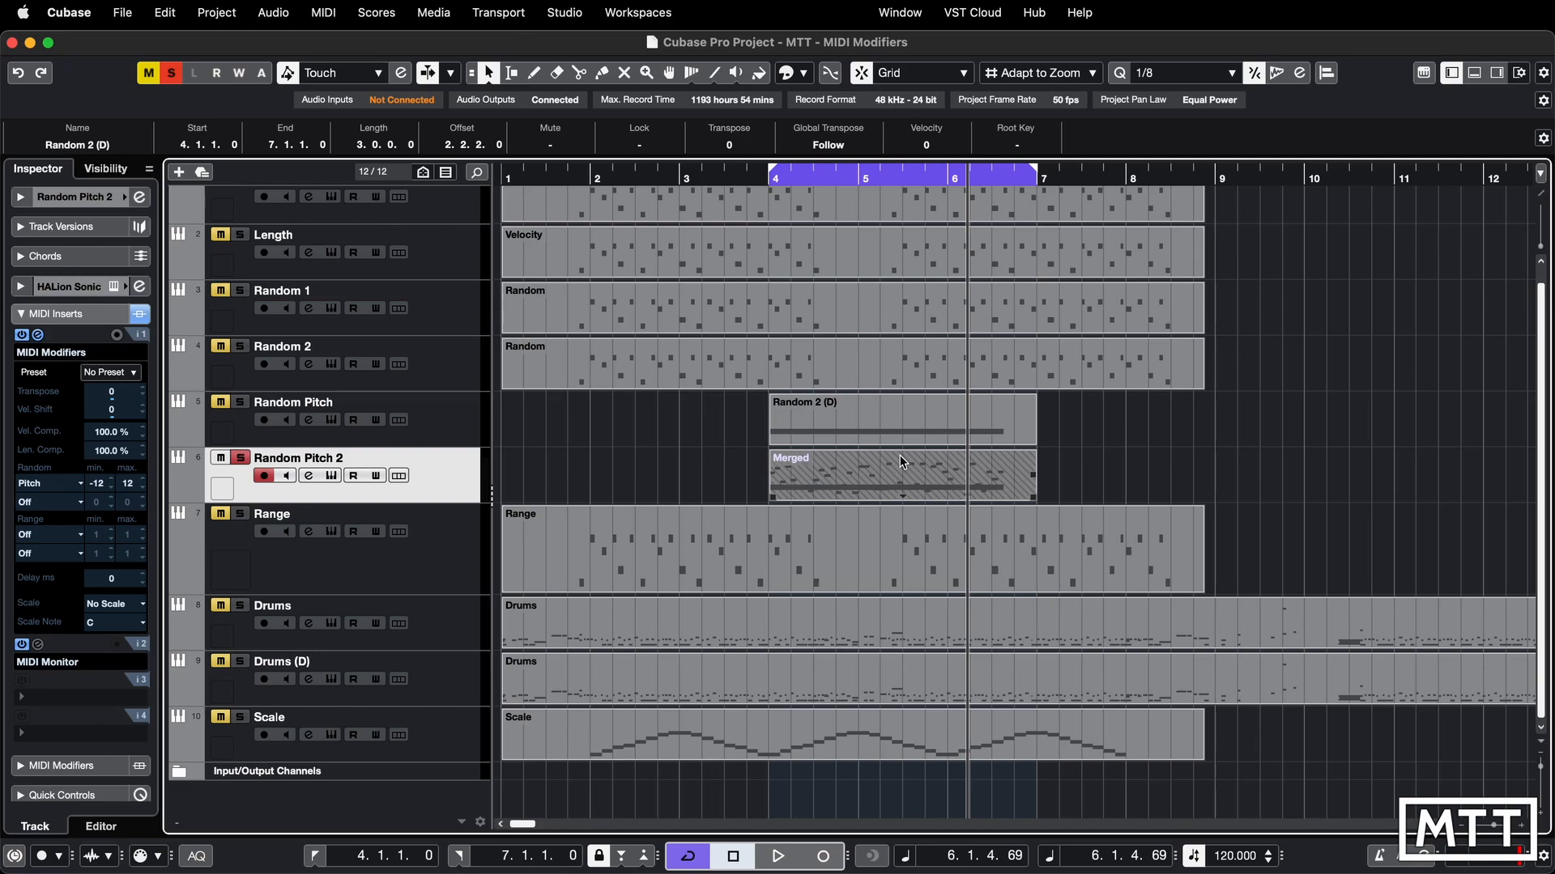
Delete the original Random 2 (D) part beneath the merged part on Random Pitch 2, and inspect the merged notes in the editor.
drag(870, 481, 830, 481)
click(937, 485)
key(Delete)
double_click(857, 484)
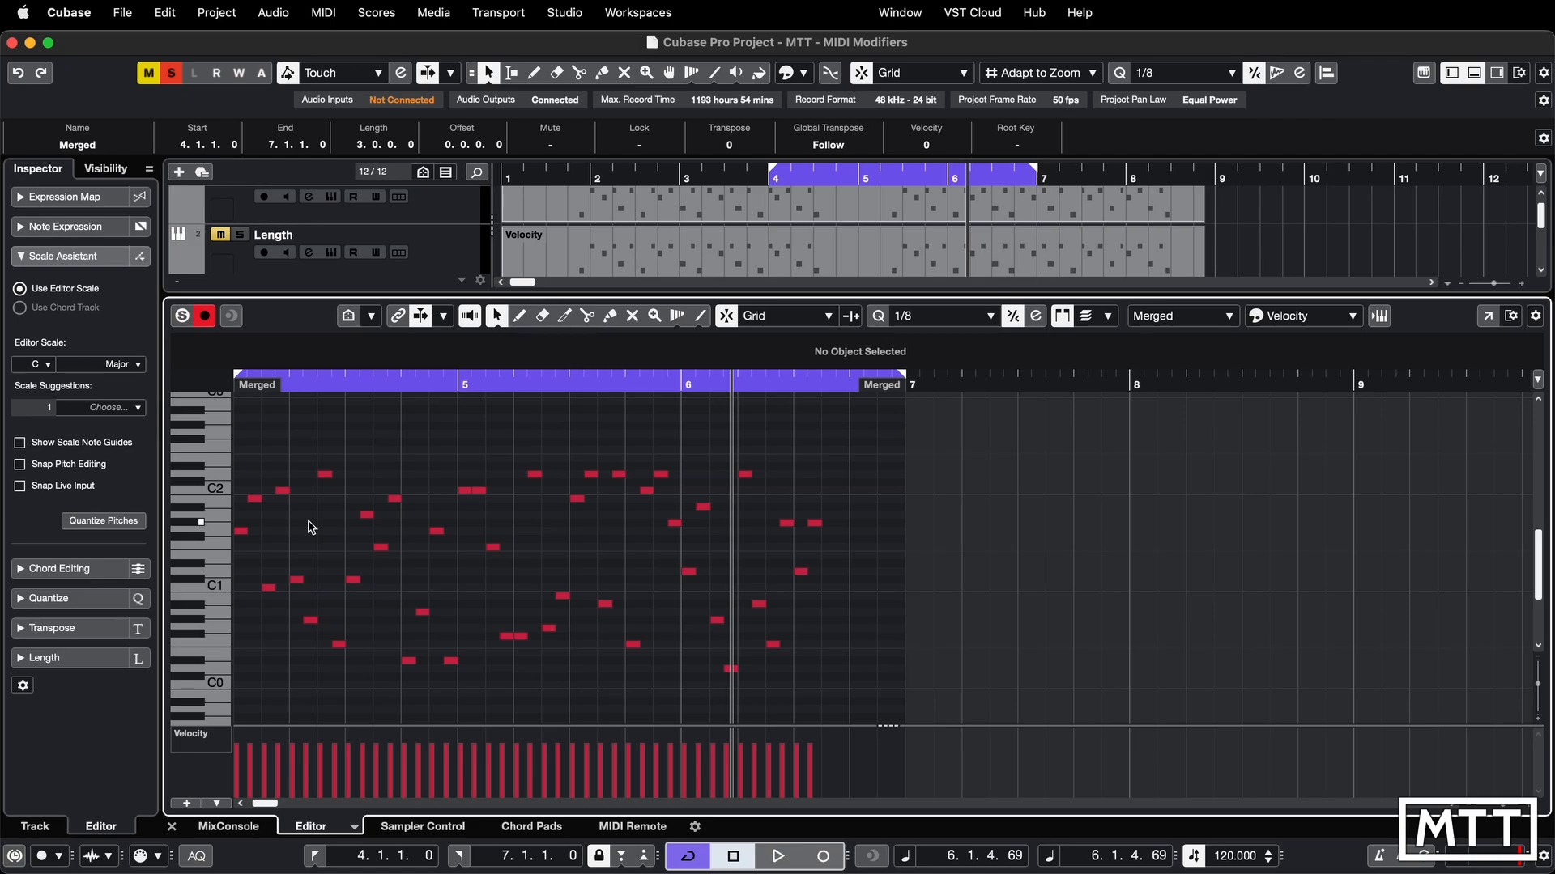
key(Return)
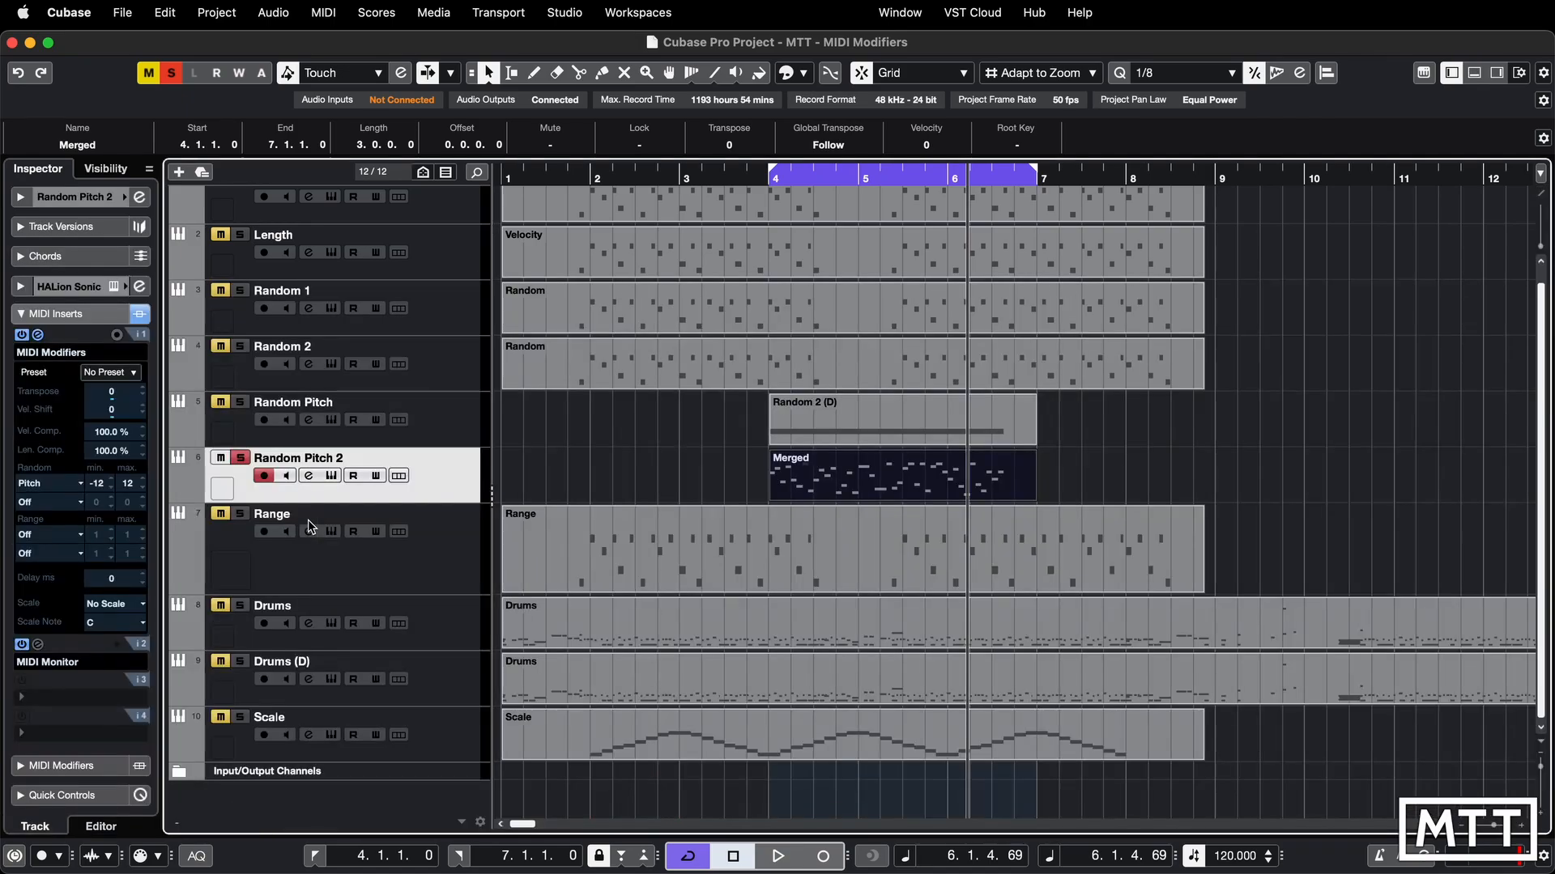